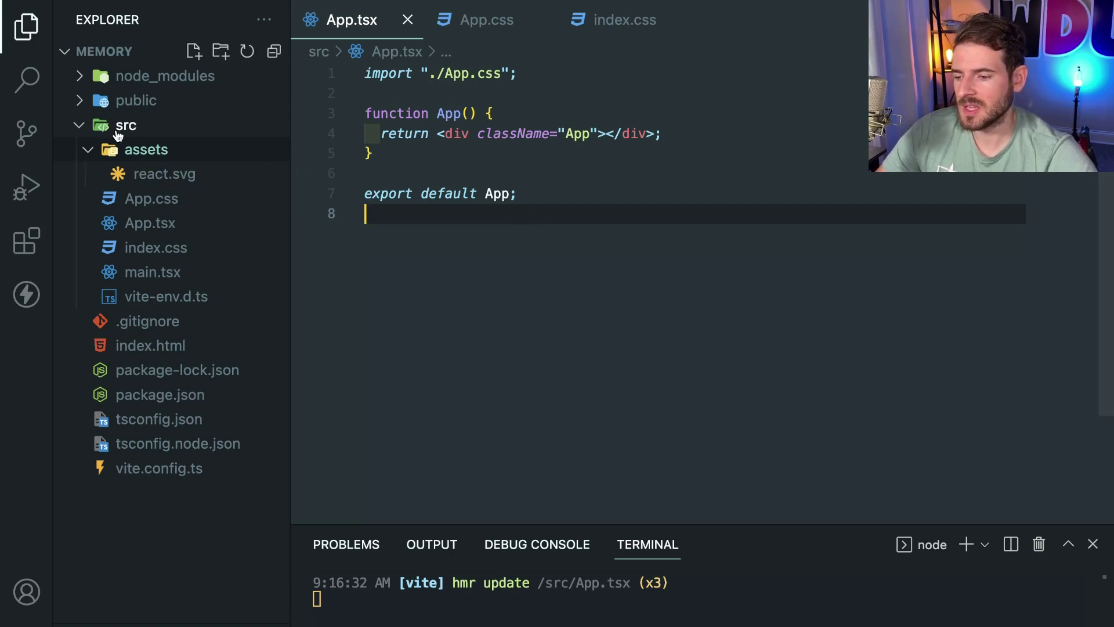
Step: Survey the file tree, toggling the assets, src, public and node_modules folders in the Explorer
drag(51, 56, 300, 518)
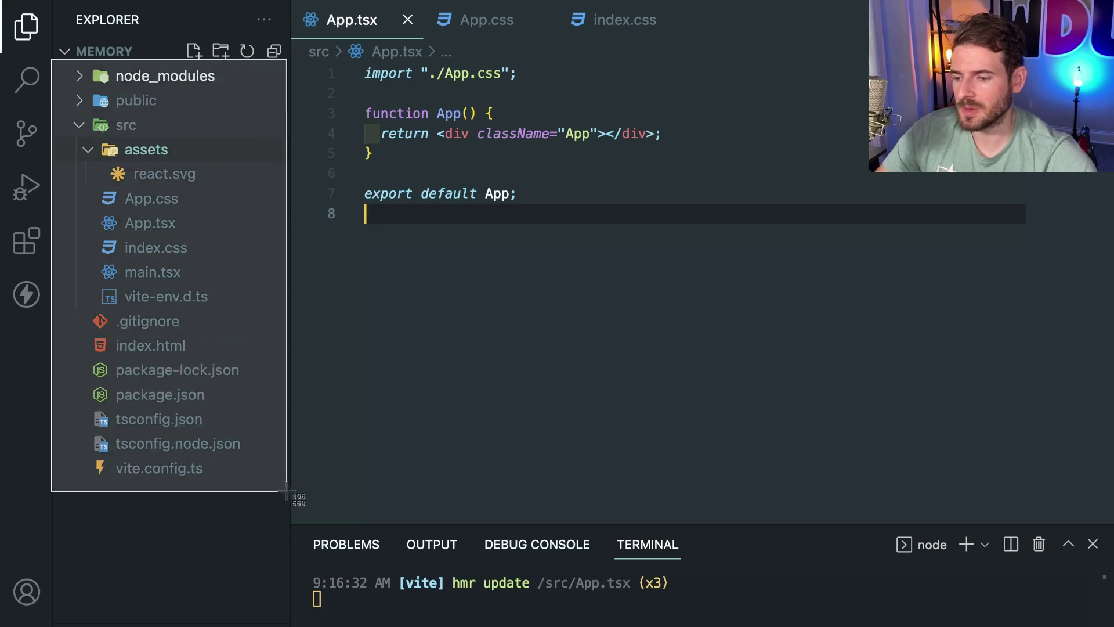
click(114, 150)
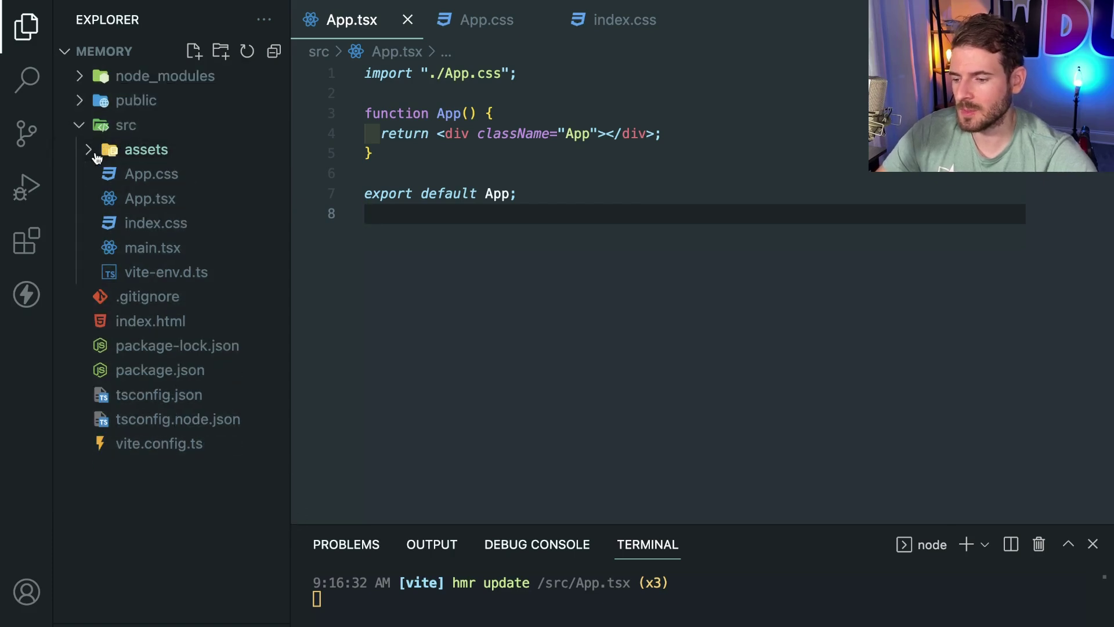
click(83, 129)
click(81, 101)
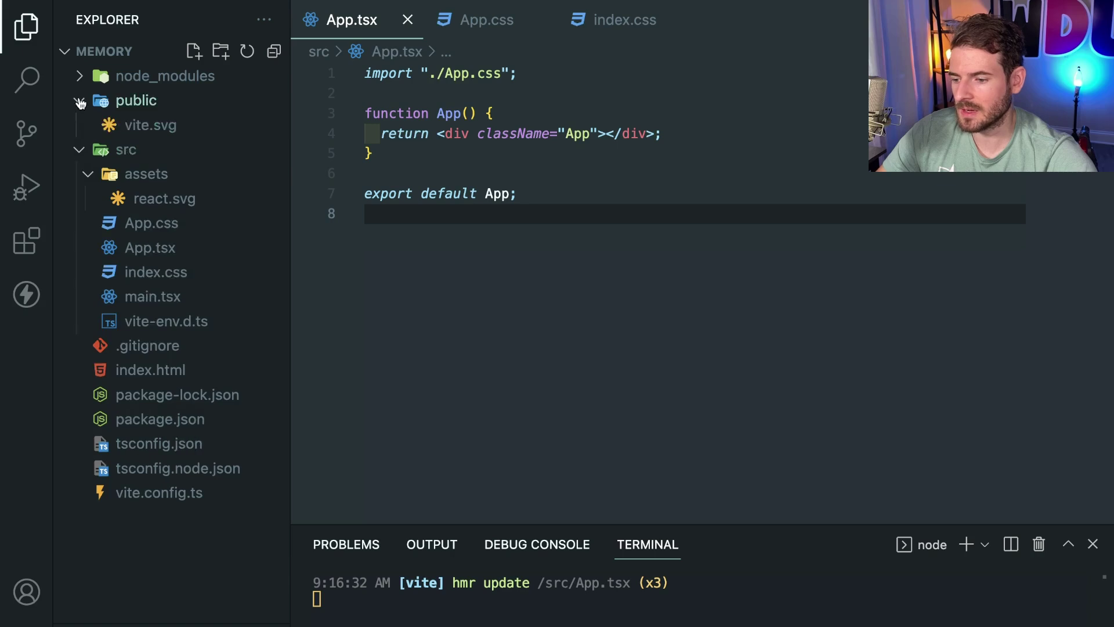
click(79, 78)
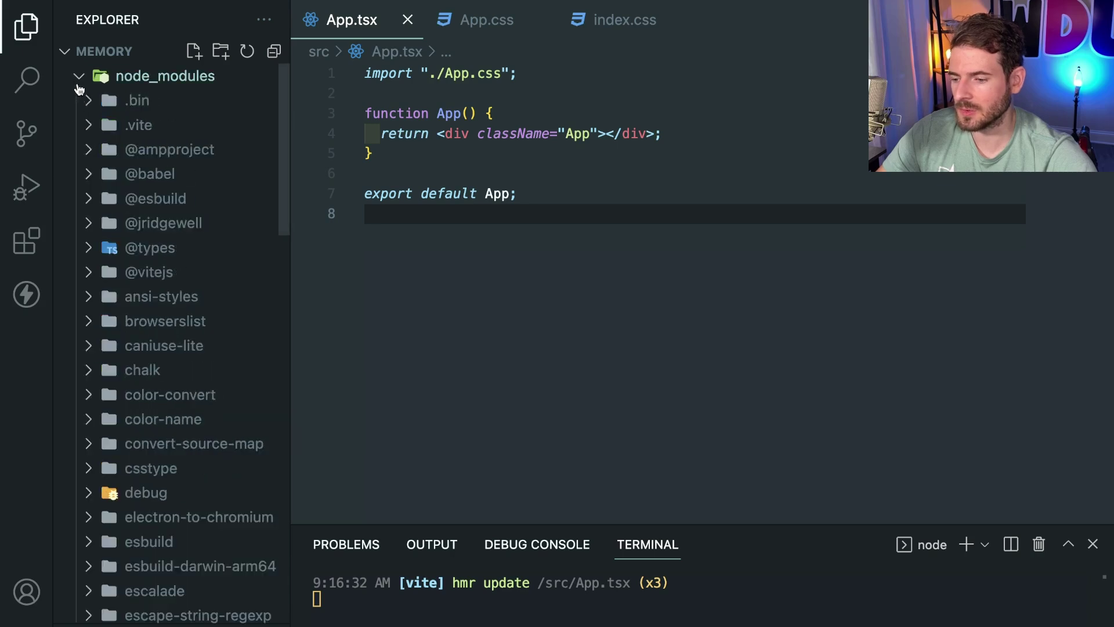
click(87, 101)
click(88, 150)
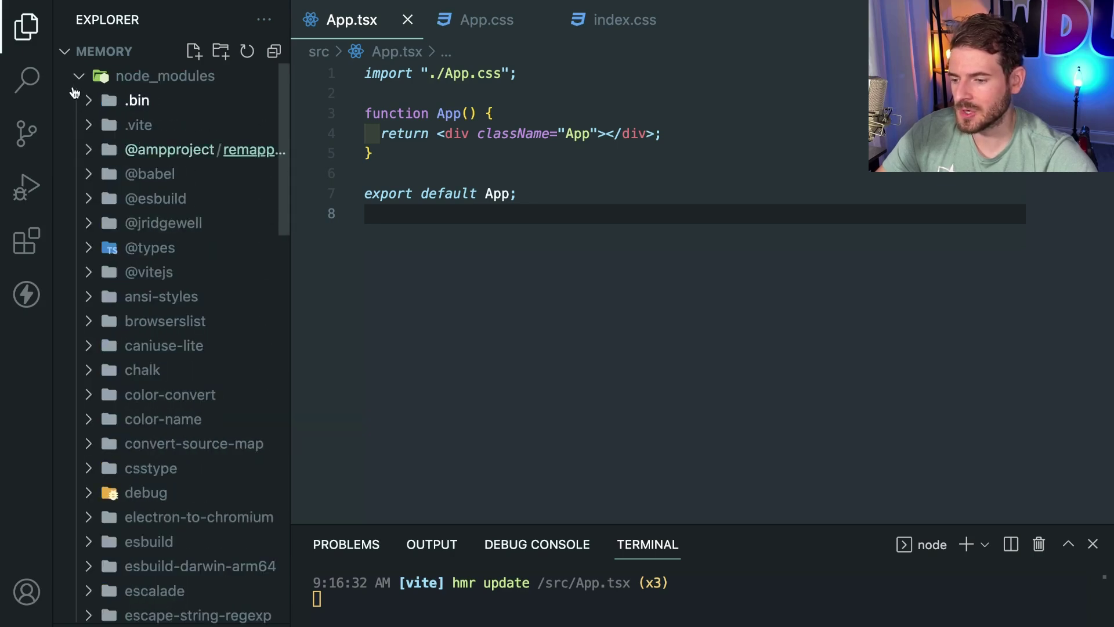
key(super+Tab)
key(alt+super+j)
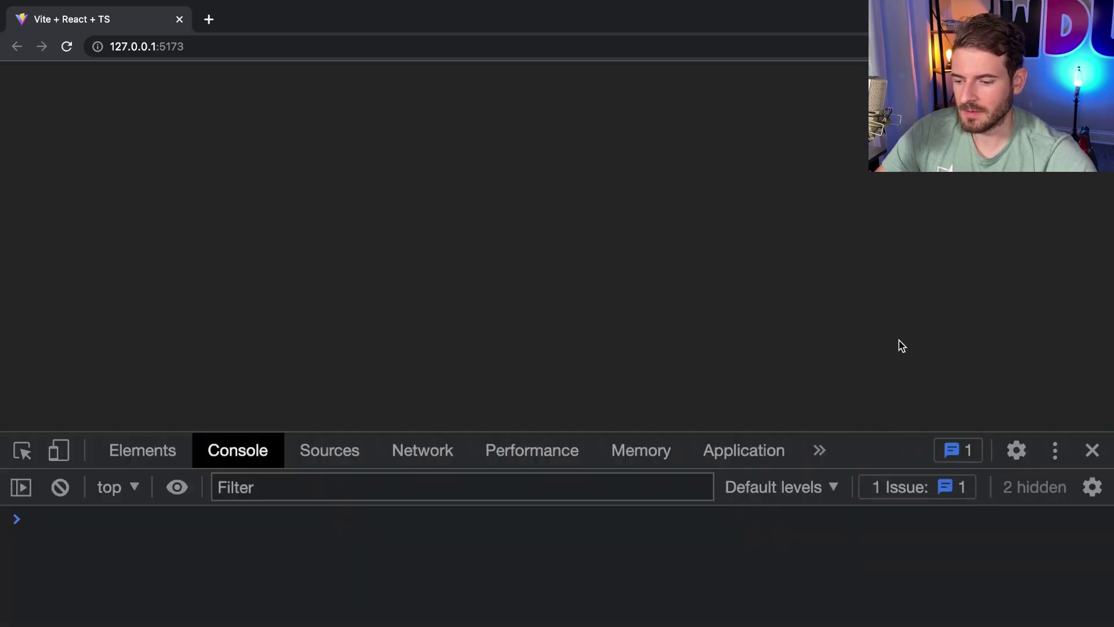
Step: Make DevTools taller and view the page's DOM in the Elements panel
drag(901, 442, 901, 337)
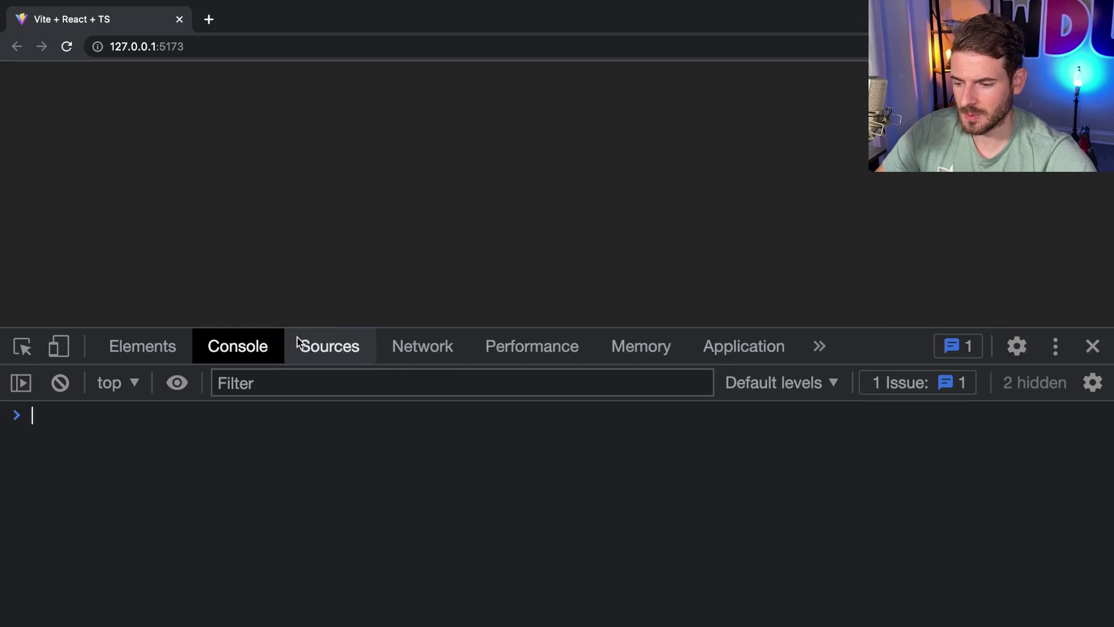
click(142, 346)
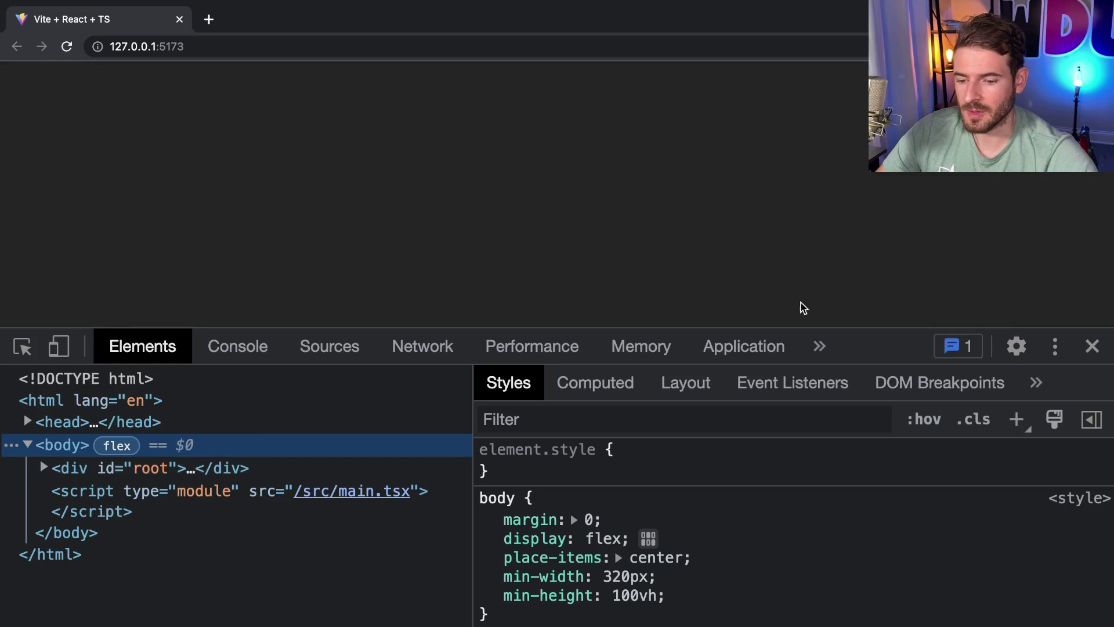
key(super+Tab)
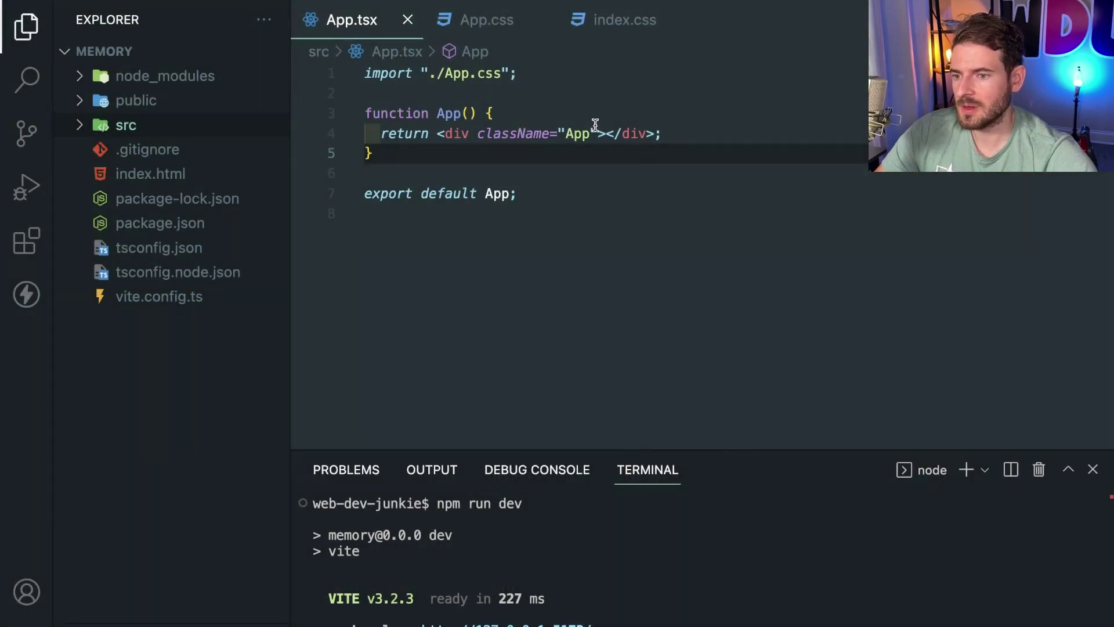
click(499, 112)
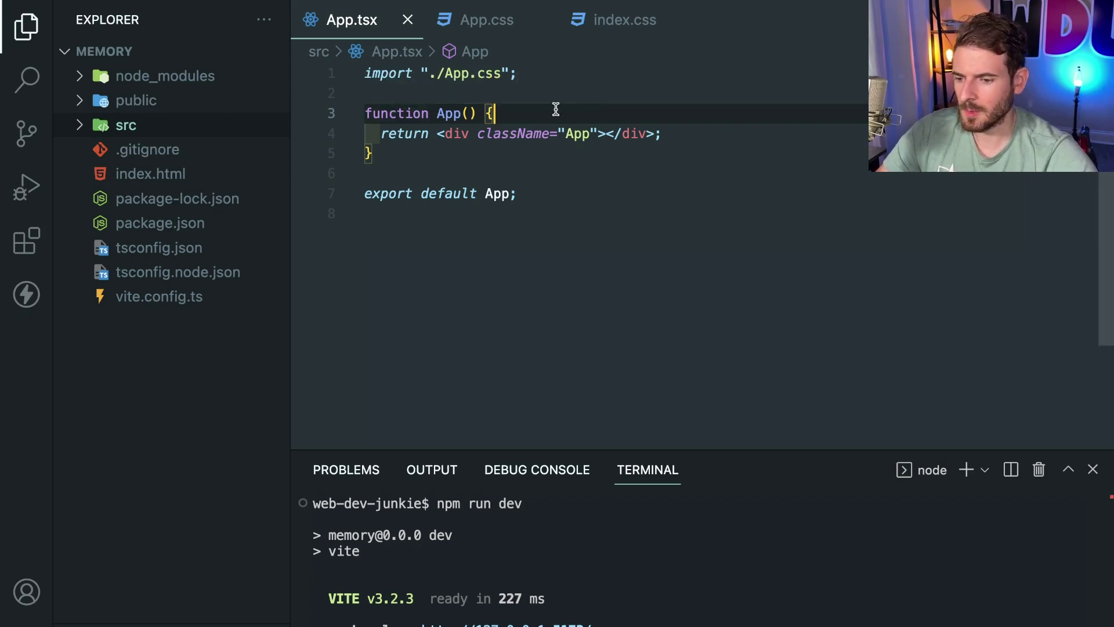
mouse_move(148, 150)
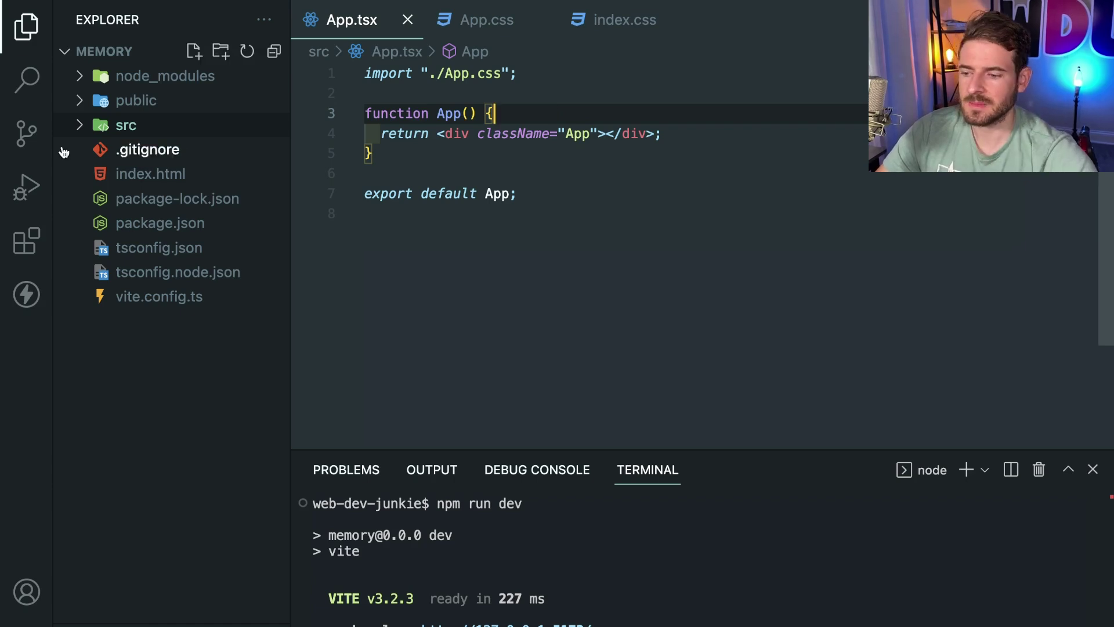
click(90, 128)
click(130, 129)
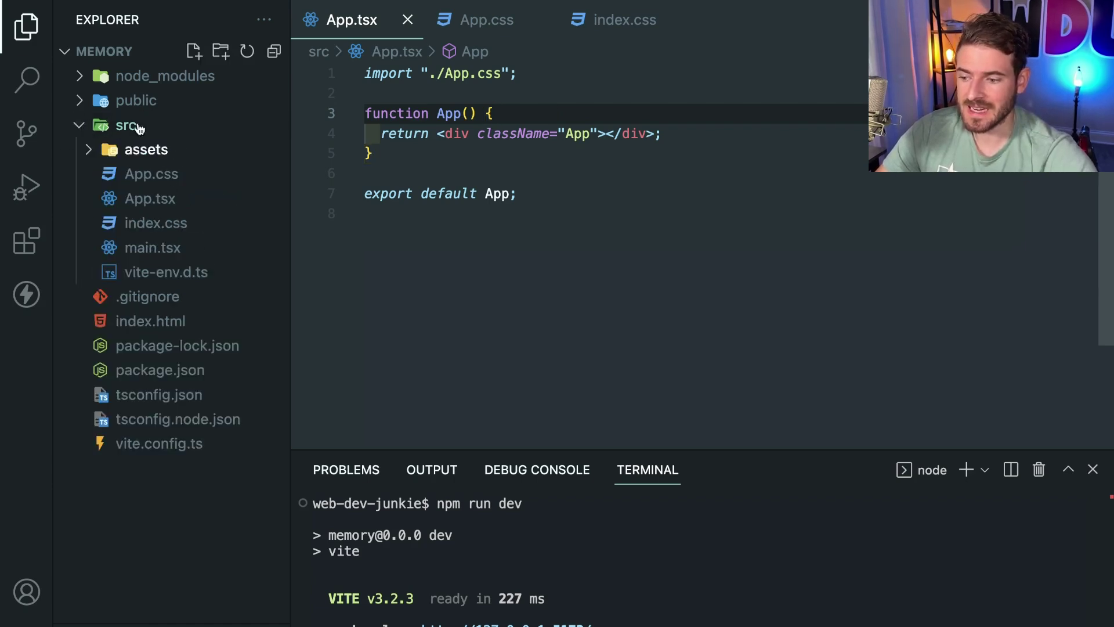
click(126, 126)
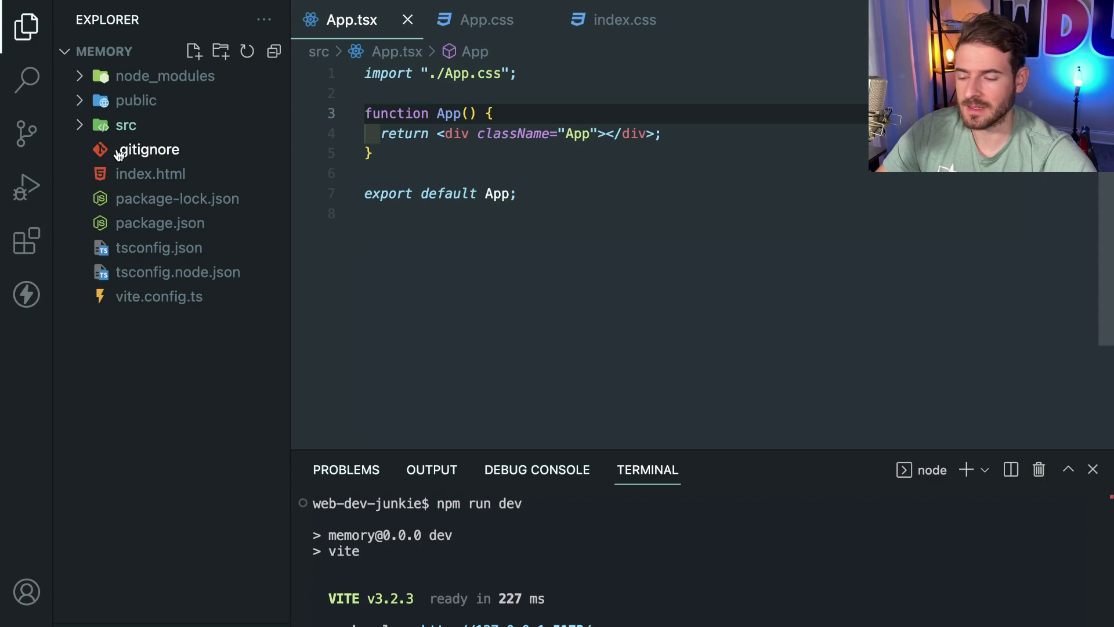
Step: Start a multi-line files object in App.tsx with a children array holding one entry
click(487, 113)
key(Up)
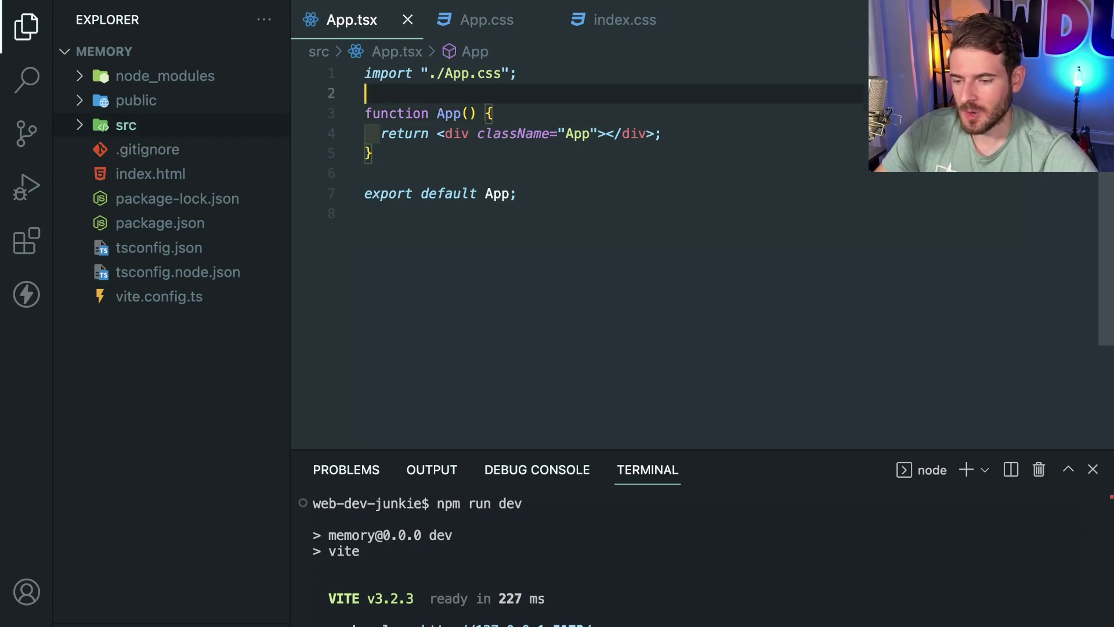
key(BackSpace)
key(Return)
key(Return)
text(con)
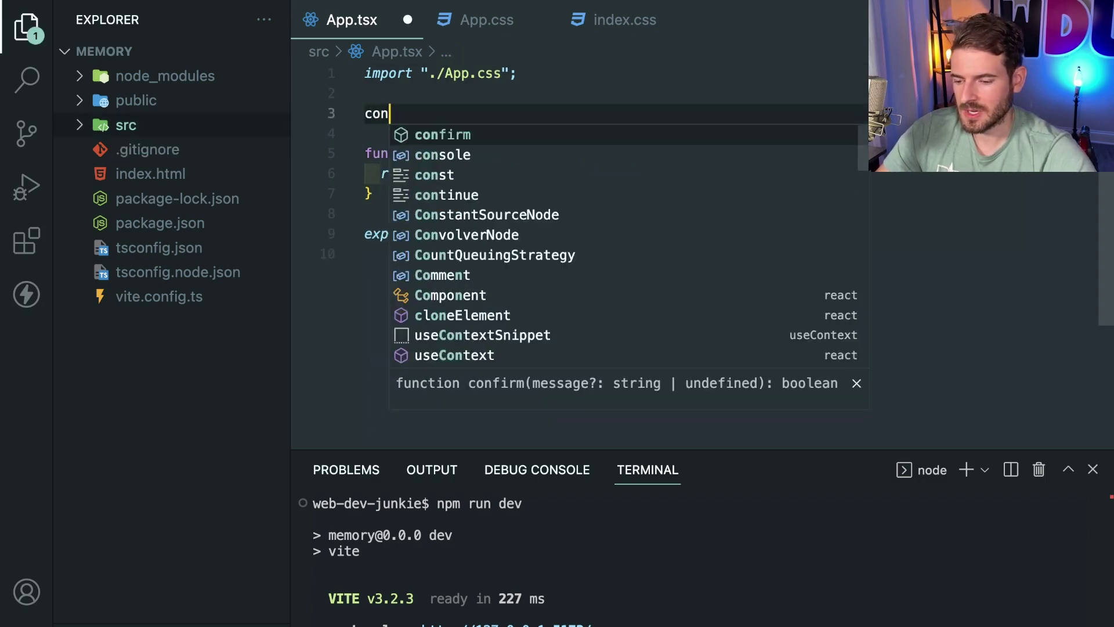
text(st )
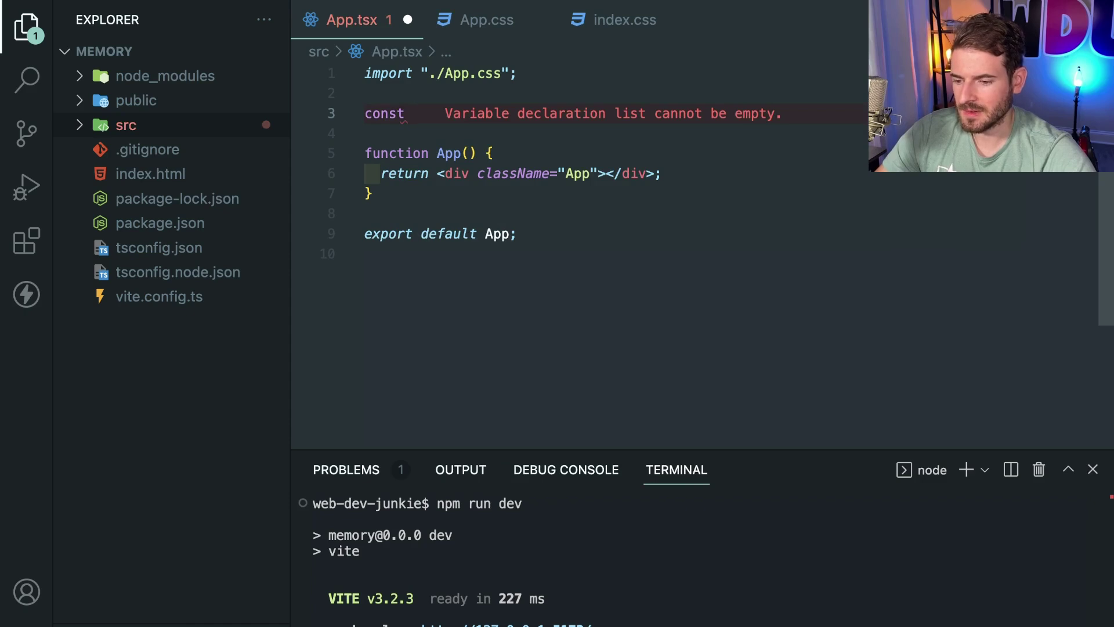
text(files =)
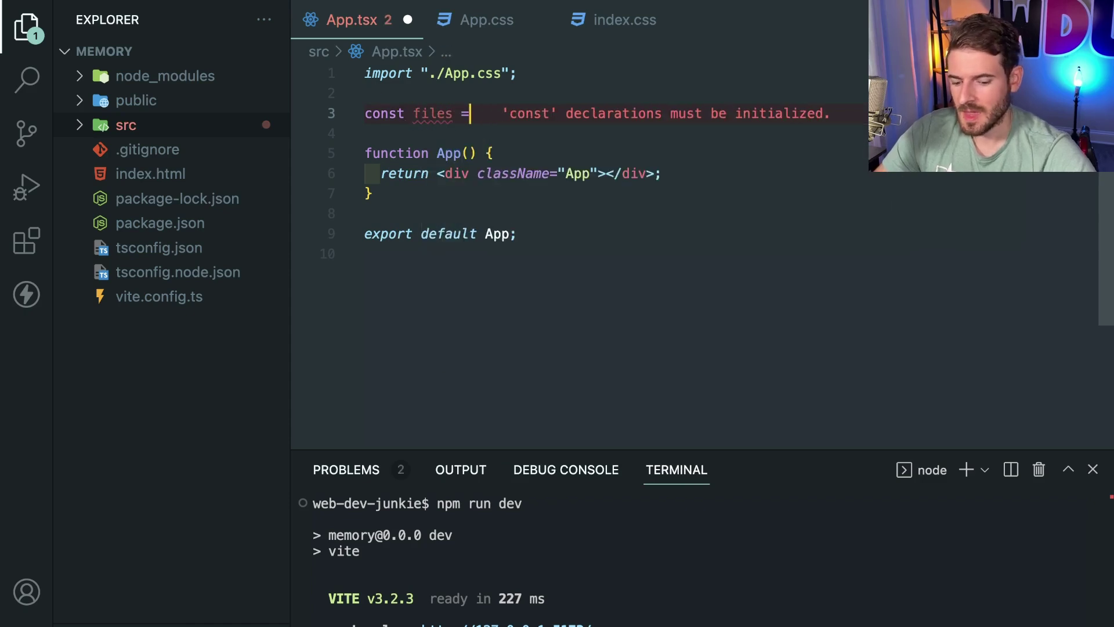
text( {)
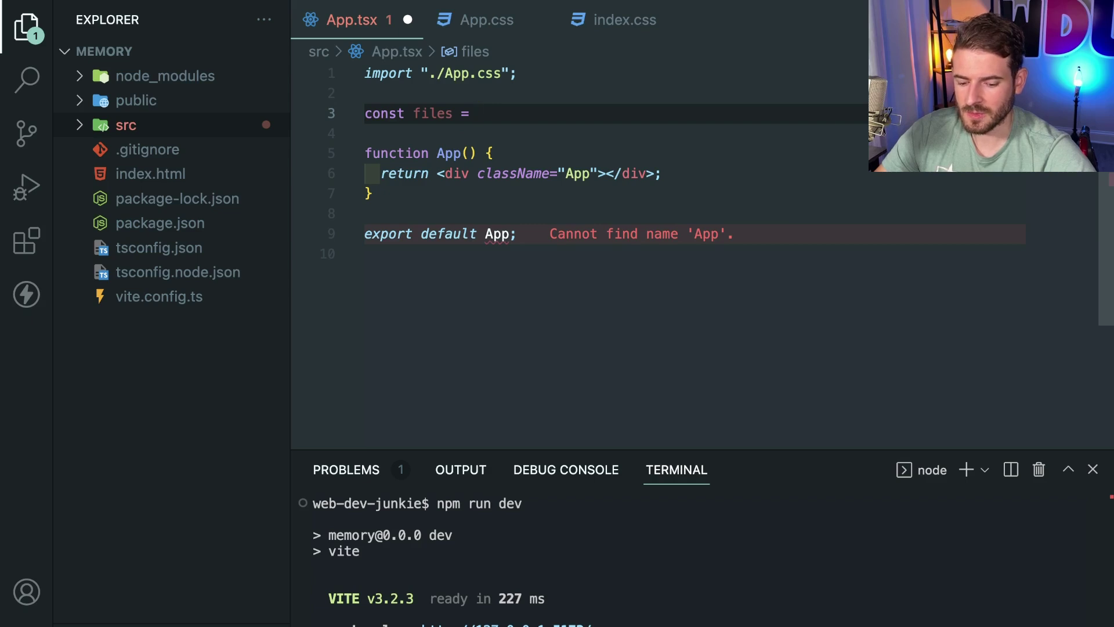
text(})
key(Return)
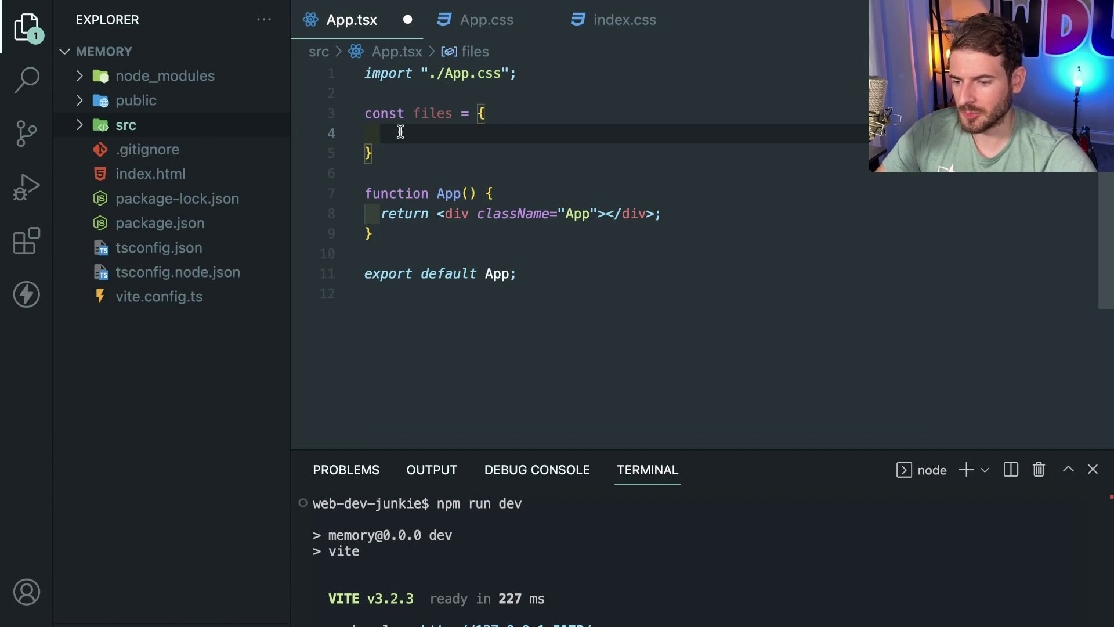
text(children:)
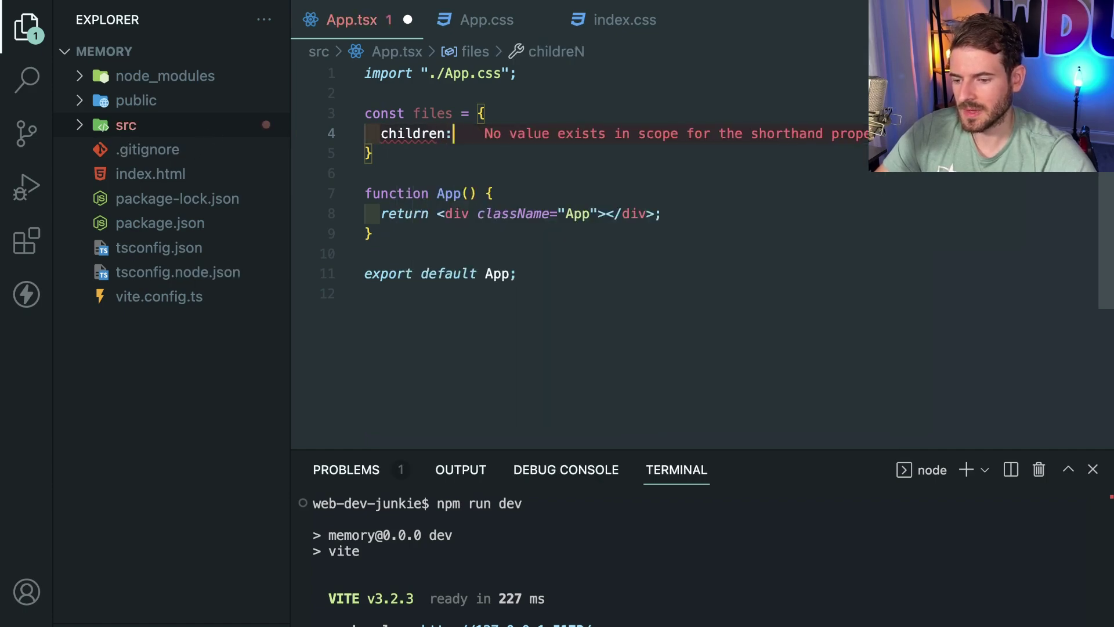
text( [)
key(Return)
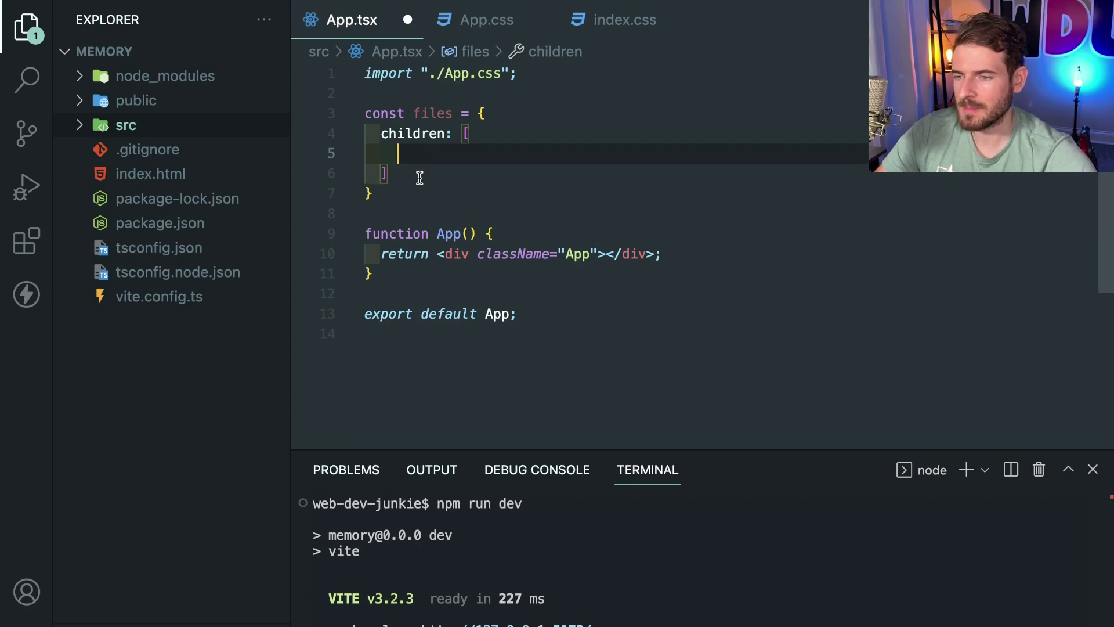
mouse_move(166, 148)
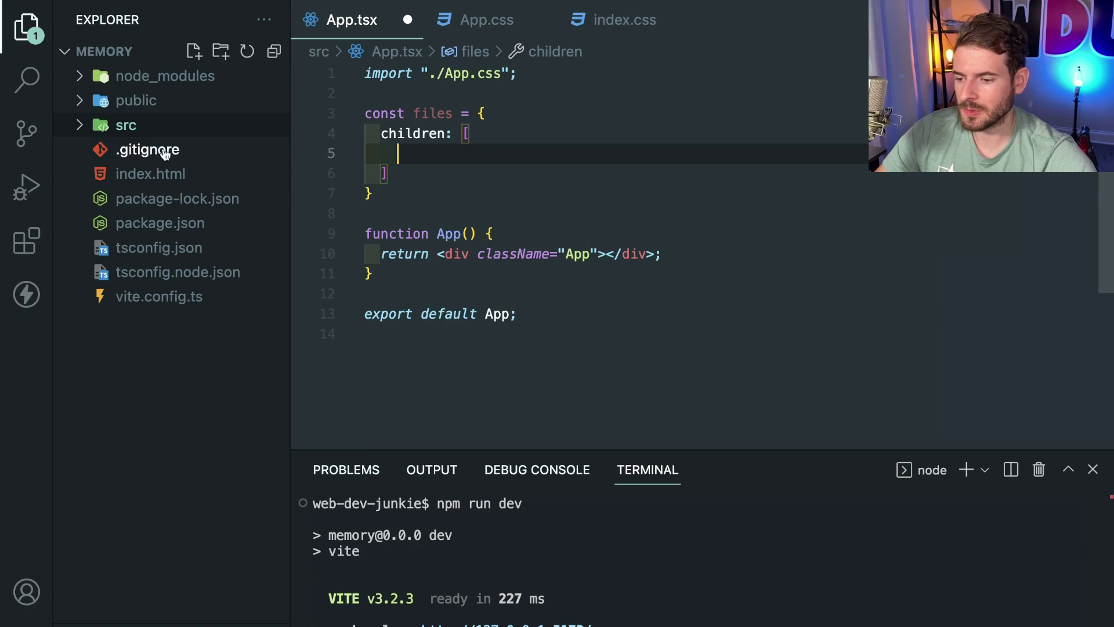
text({)
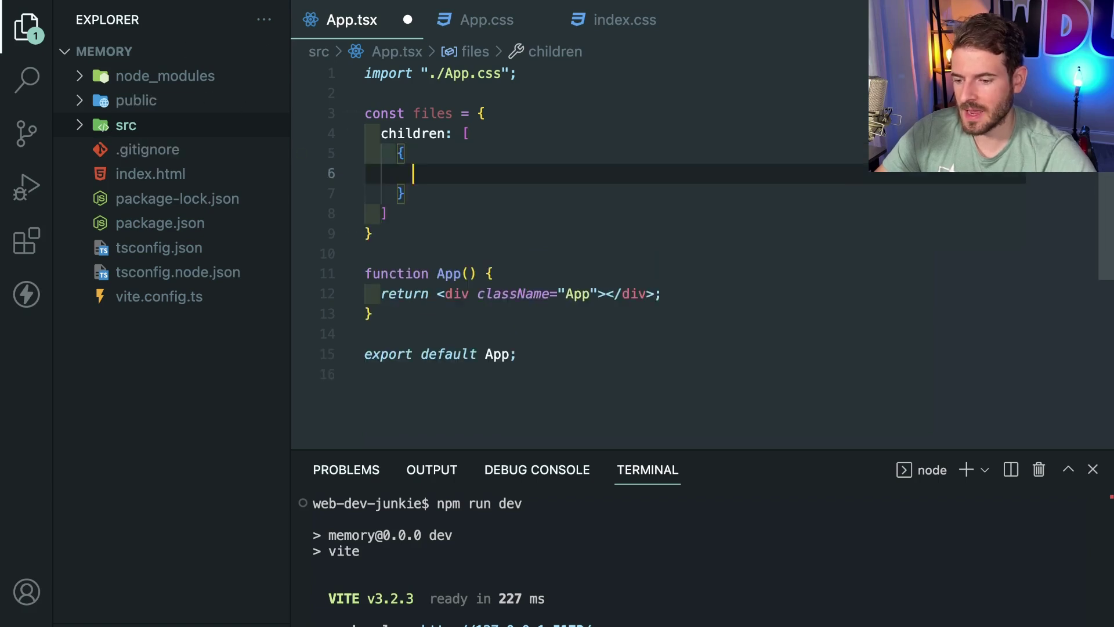
key(Return)
text(name:)
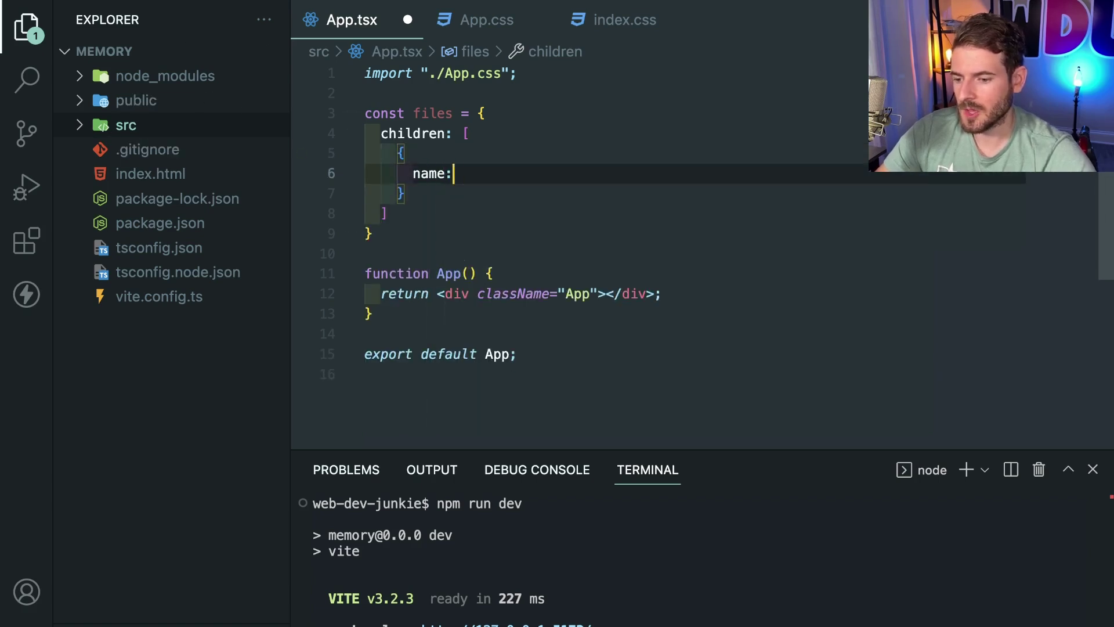
text(e_md)
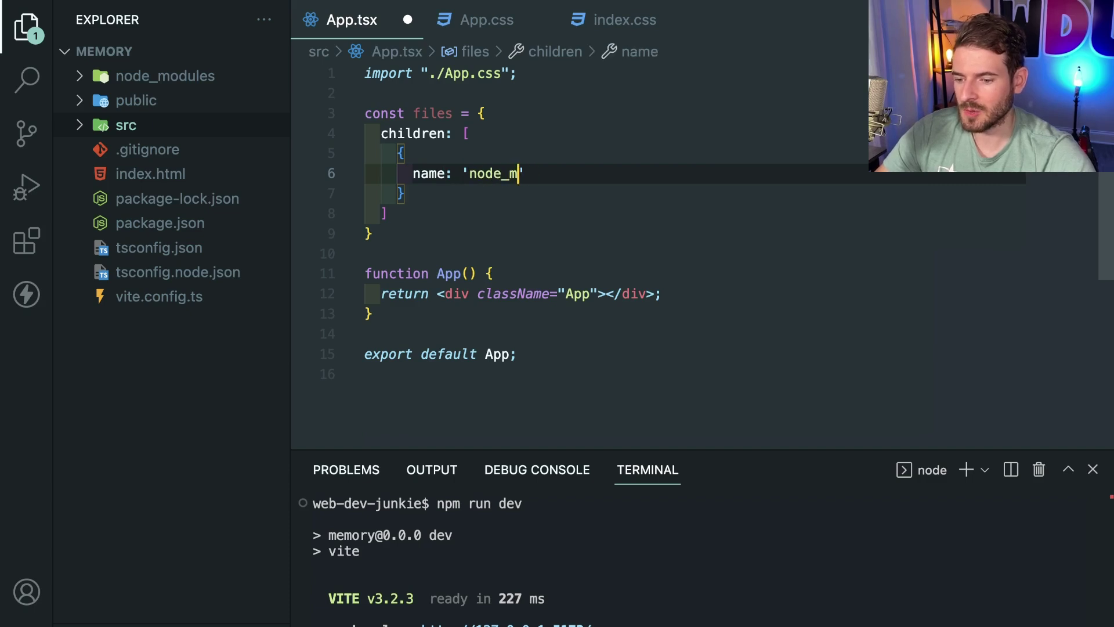
text(odules)
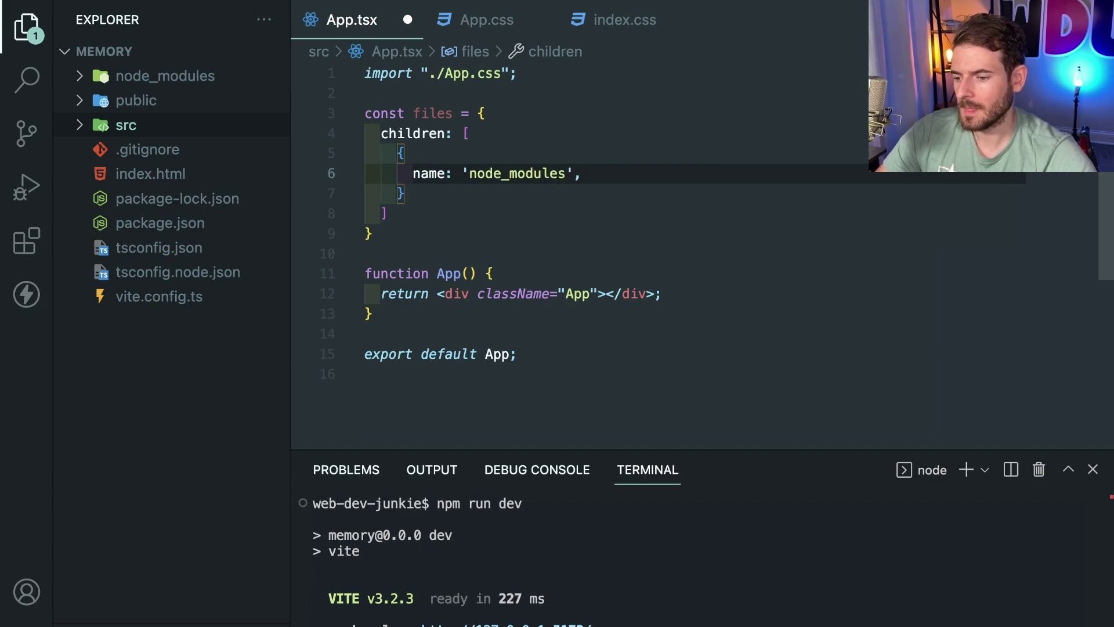
Step: Give the entry the name 'node_modules' and an empty nested children array
key(Return)
text(type:)
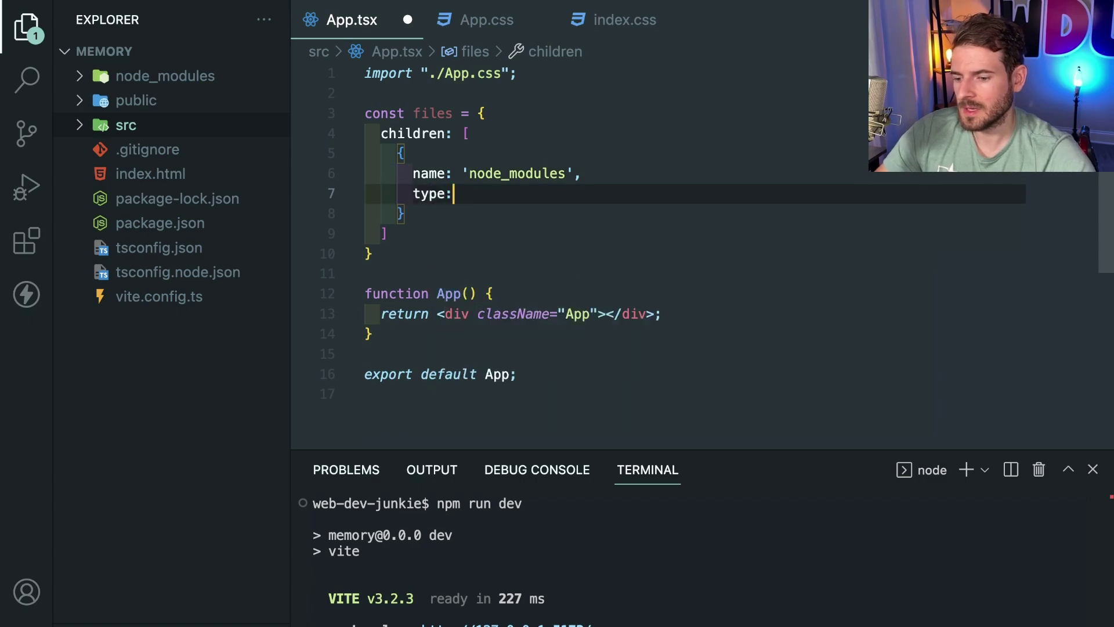
key(shift+alt+Left)
key(BackSpace)
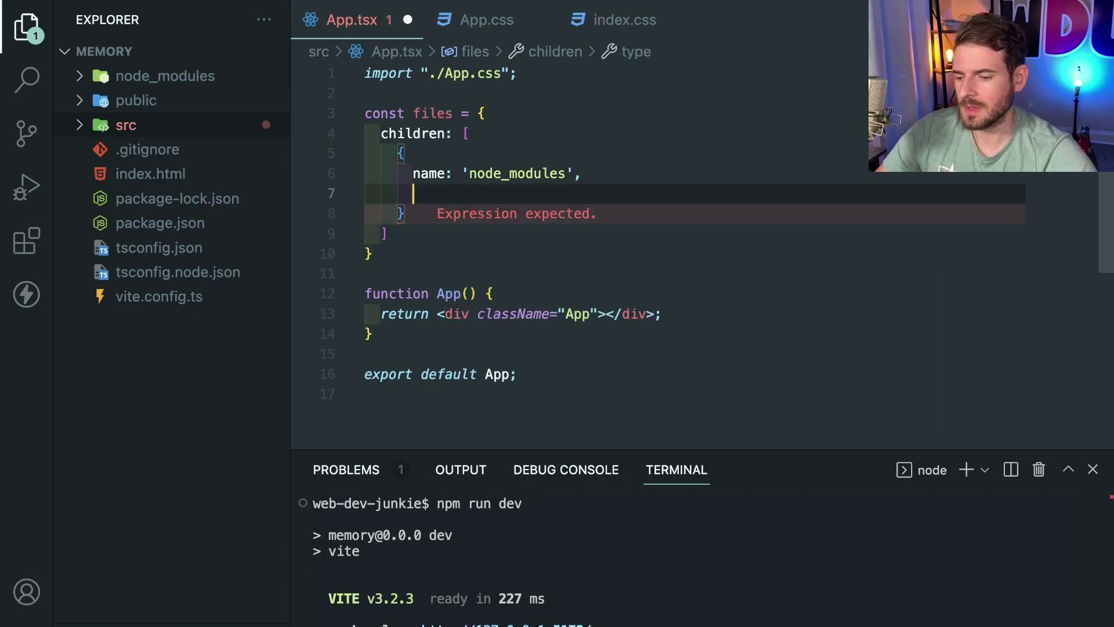
key(ctrl+shift+k)
text(,)
key(Return)
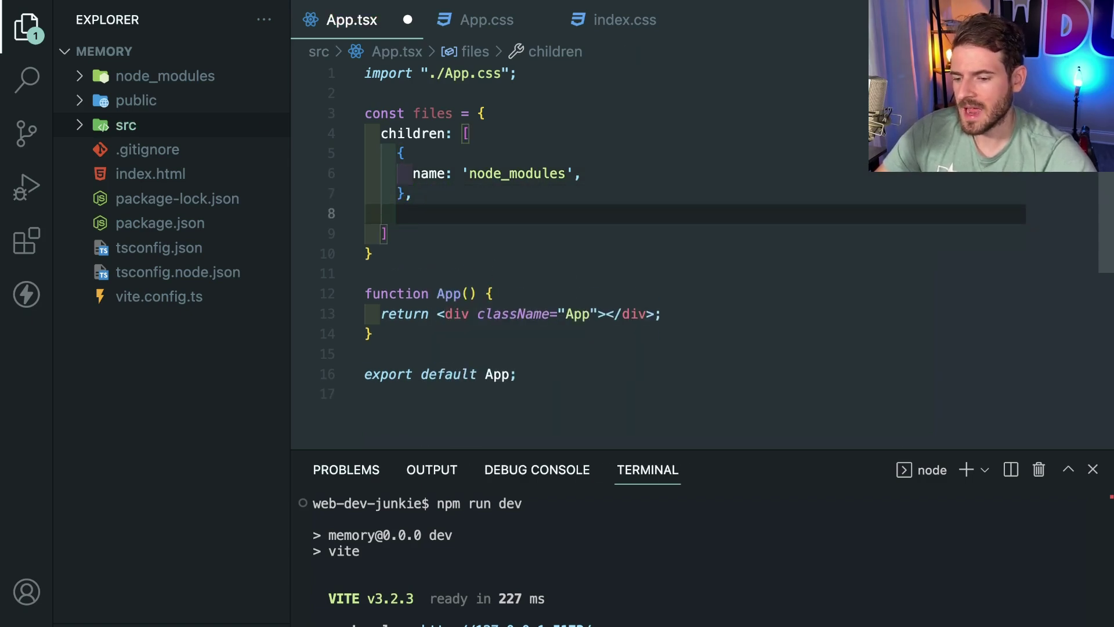
key(Up)
key(Up)
key(End)
key(Return)
text(chi)
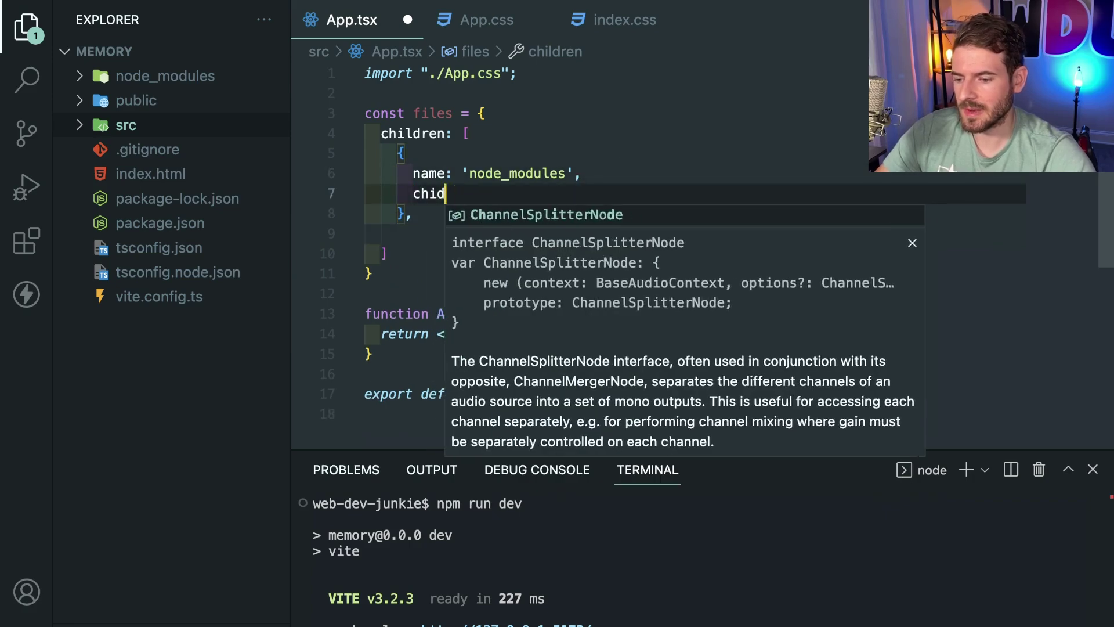
key(BackSpace)
key(BackSpace)
key(BackSpace)
text(childreN)
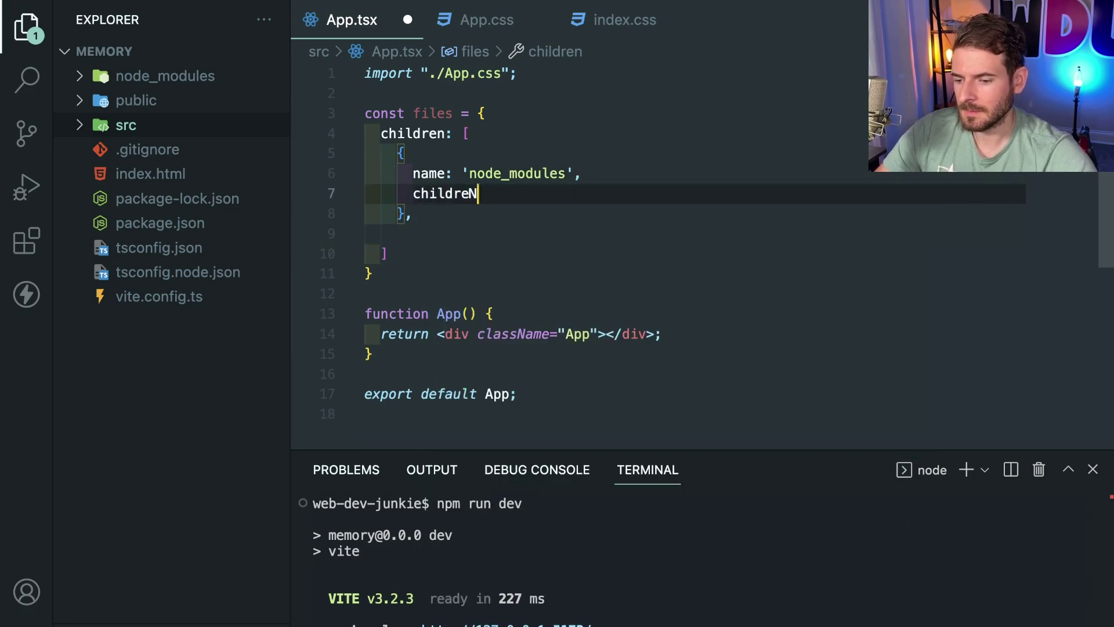
text(: [)
key(Return)
Step: Add a 'joi' child object inside node_modules' children array
click(165, 76)
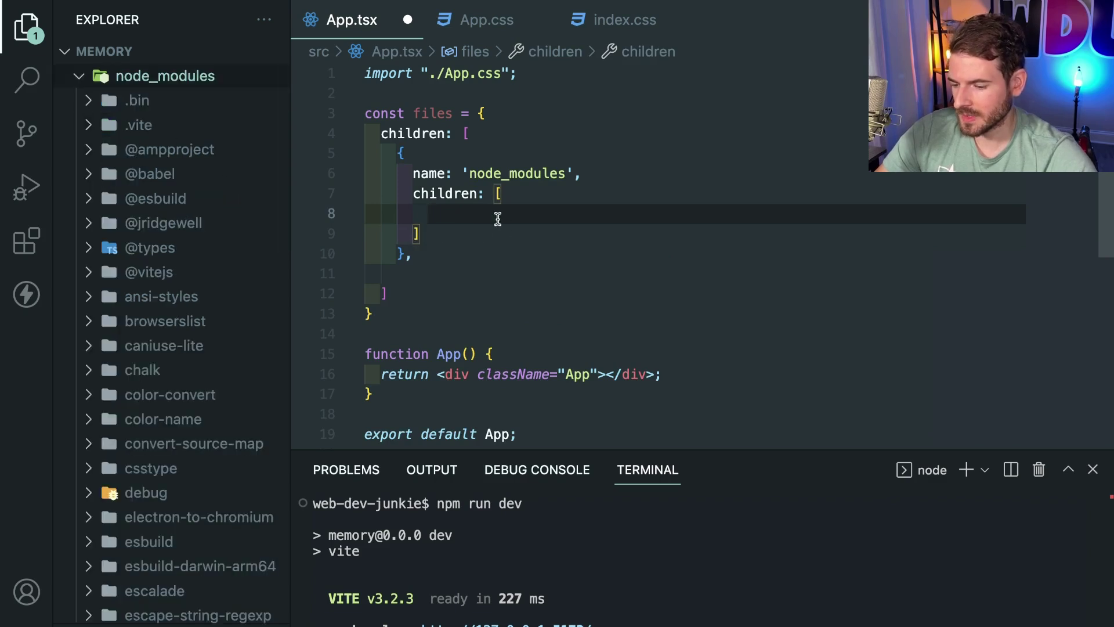
text({)
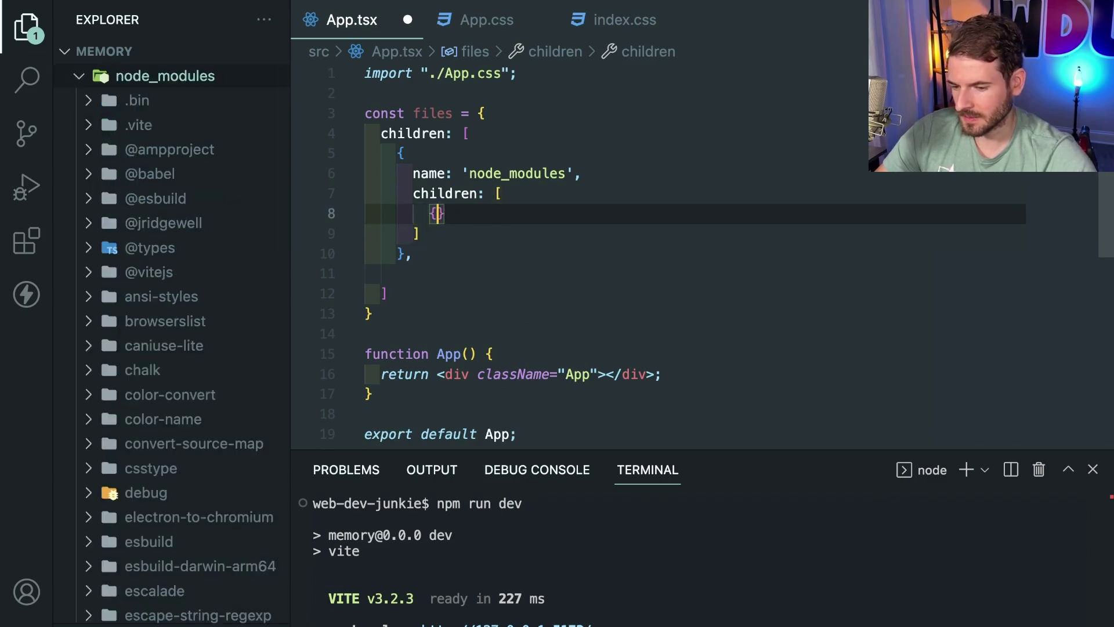
key(Return)
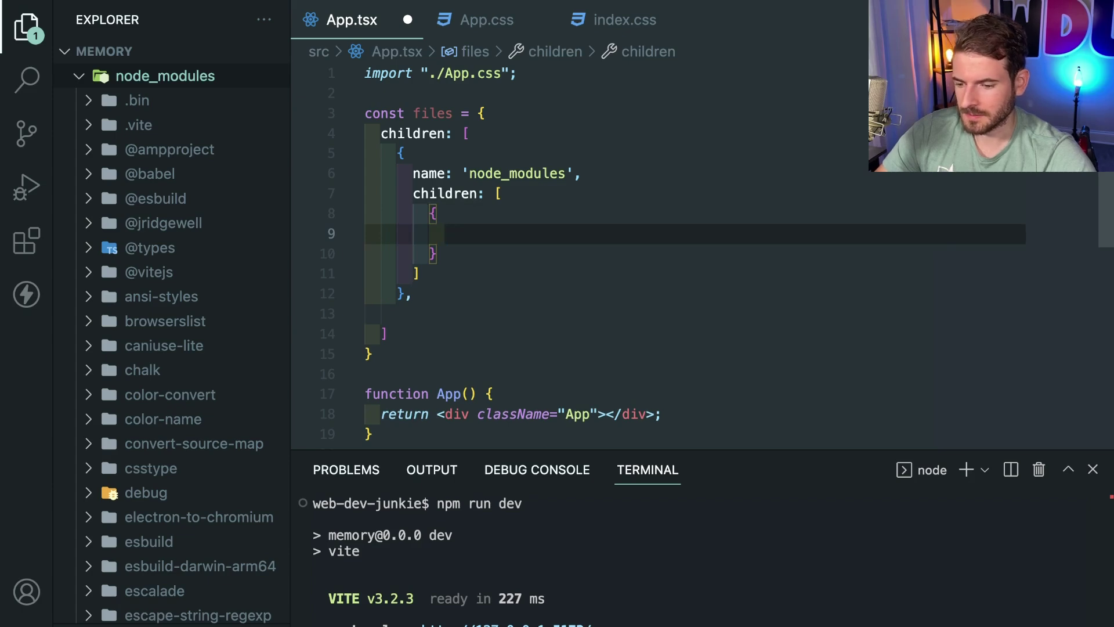
text(name: ')
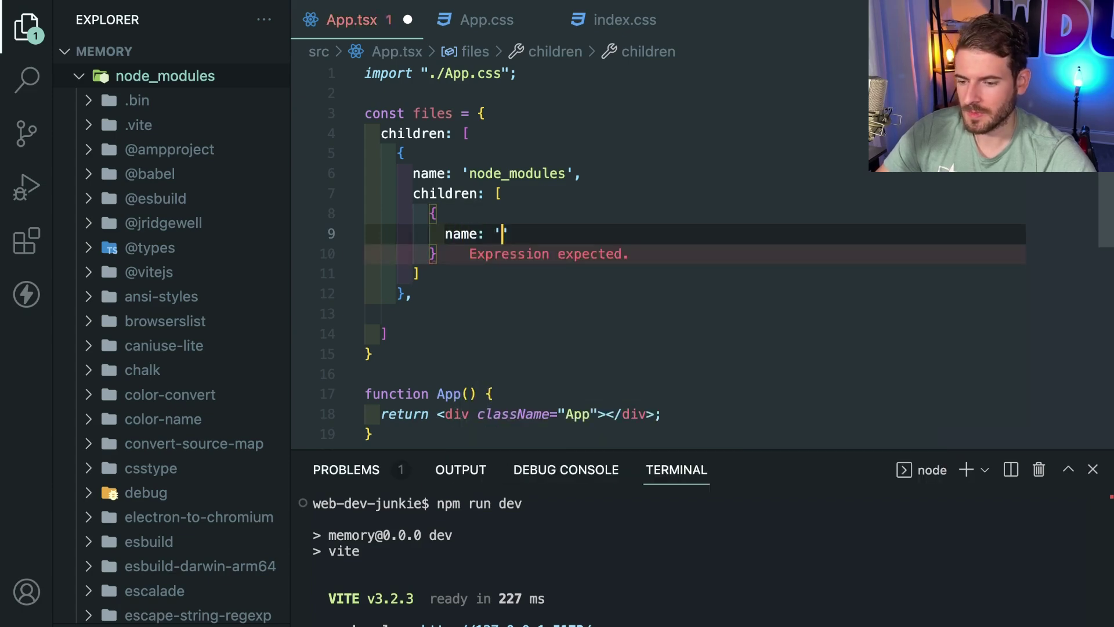
text(joi)
key(Up)
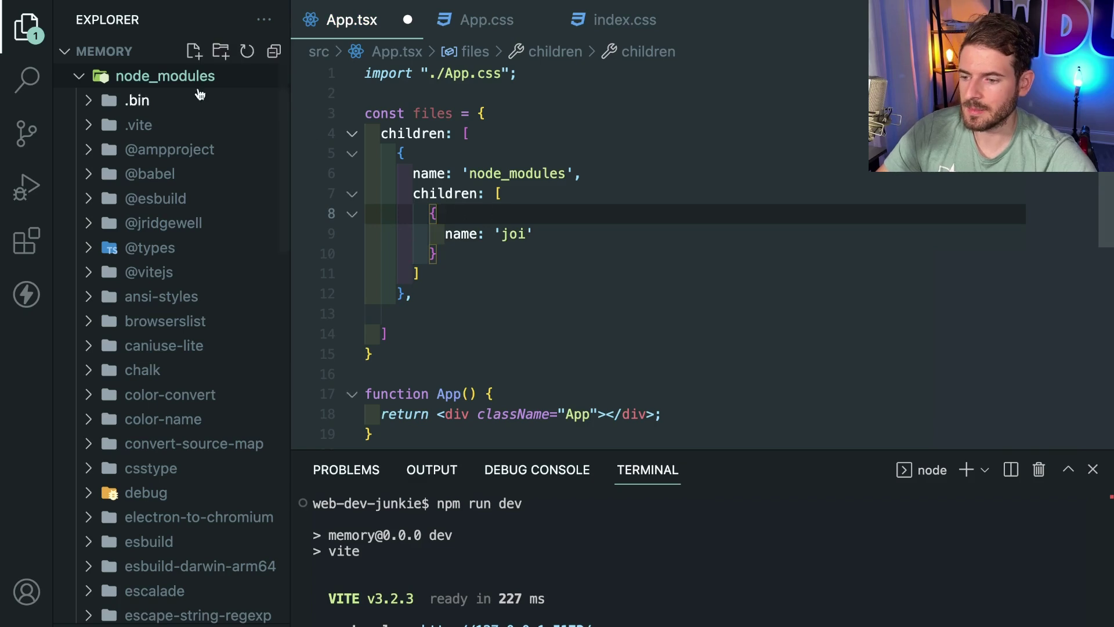
click(84, 76)
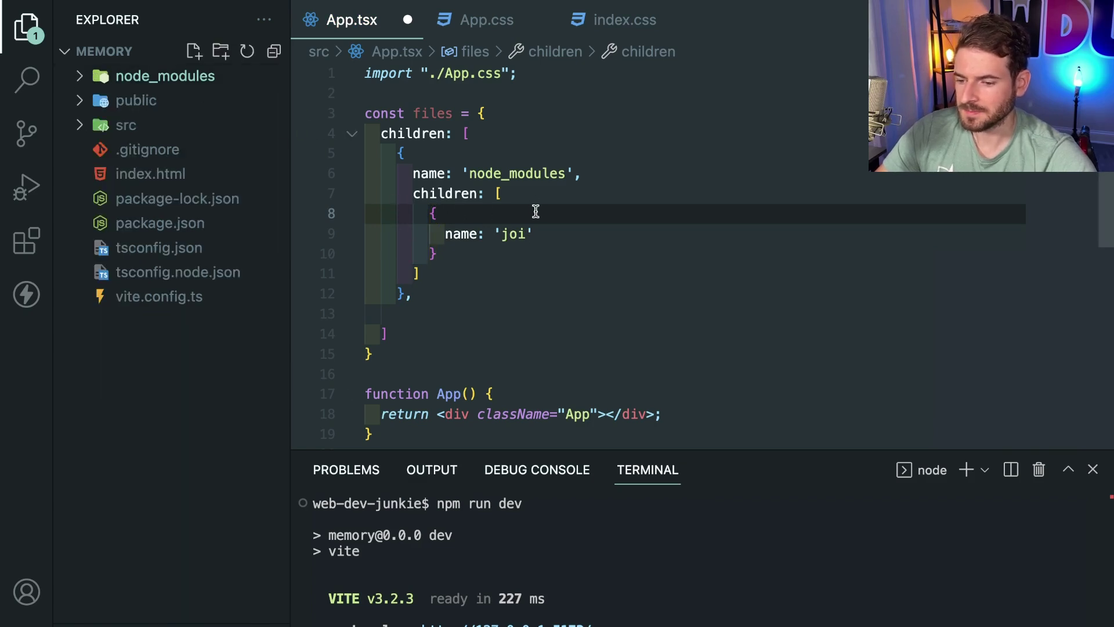
key(Down)
key(Down)
key(Down)
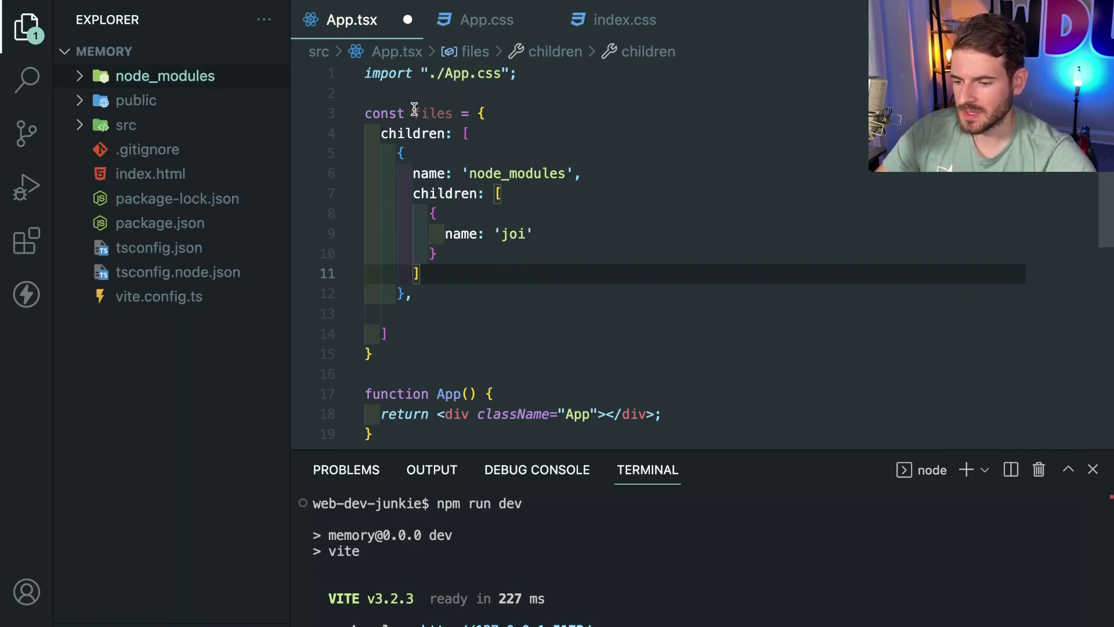
key(Down)
key(Down)
key(Down)
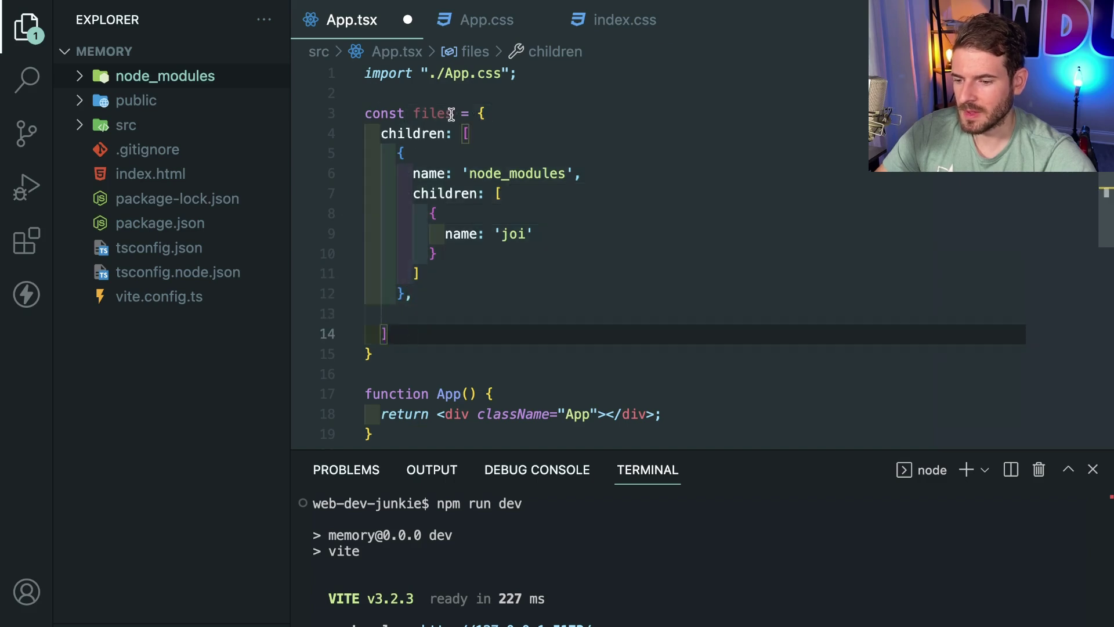
mouse_move(344, 246)
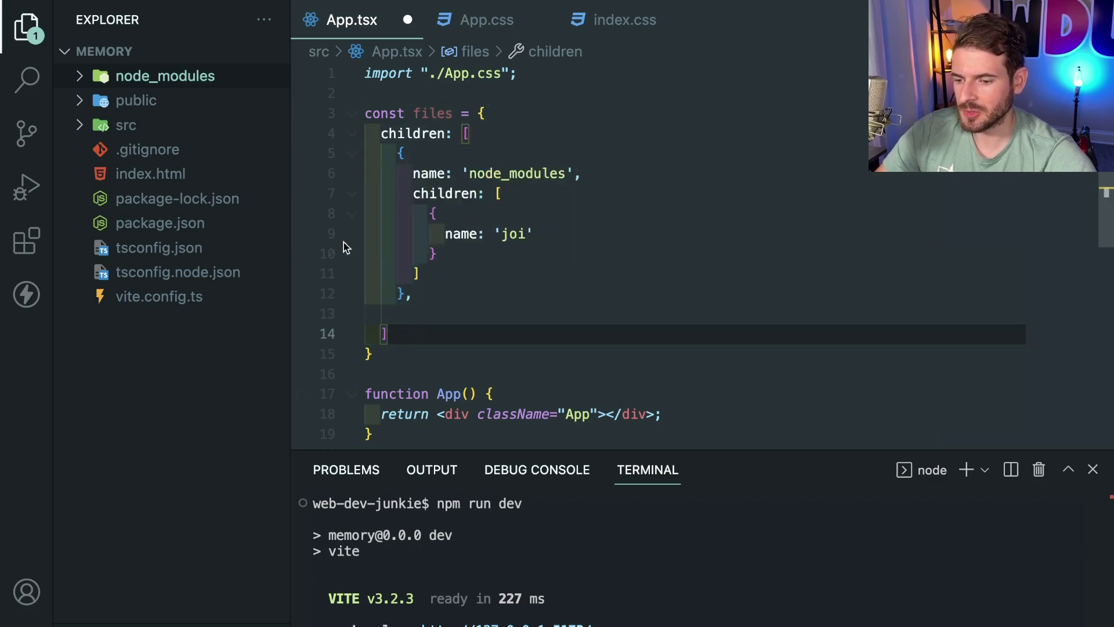
key(Up)
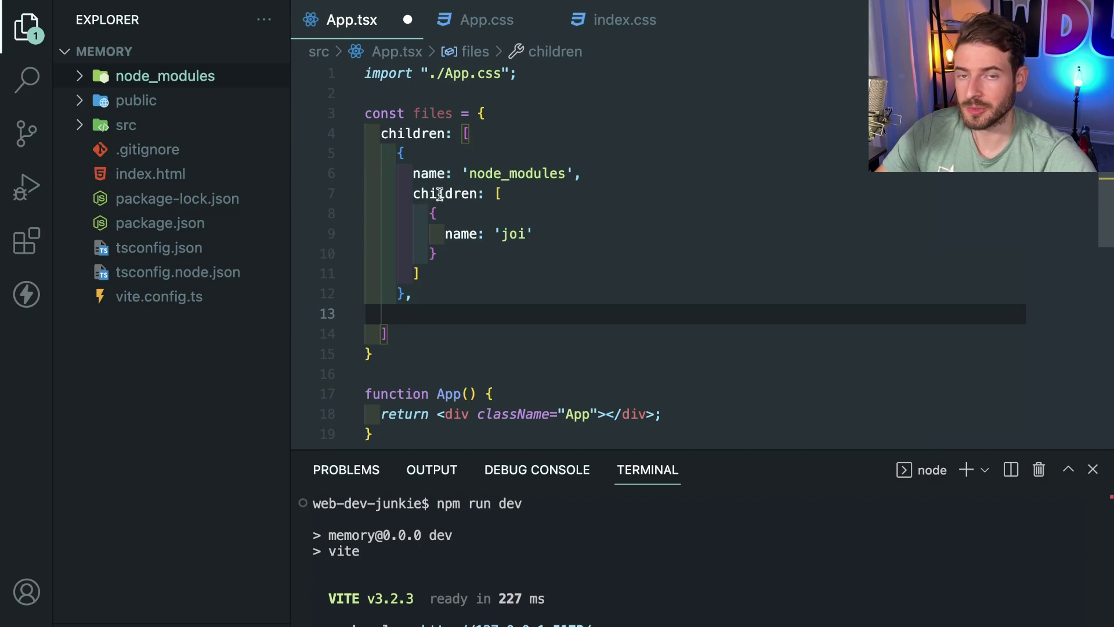
Step: Add 'package.json' and 'vite.config.ts' entries after node_modules in the top-level children
click(432, 293)
key(Return)
text({)
key(Return)
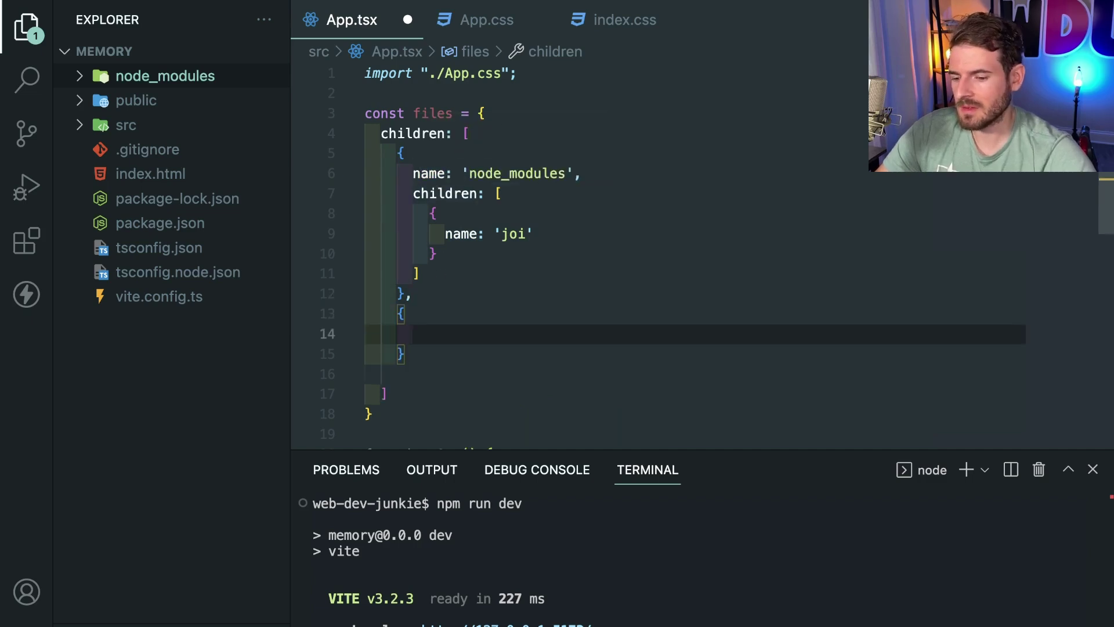
text(name: ')
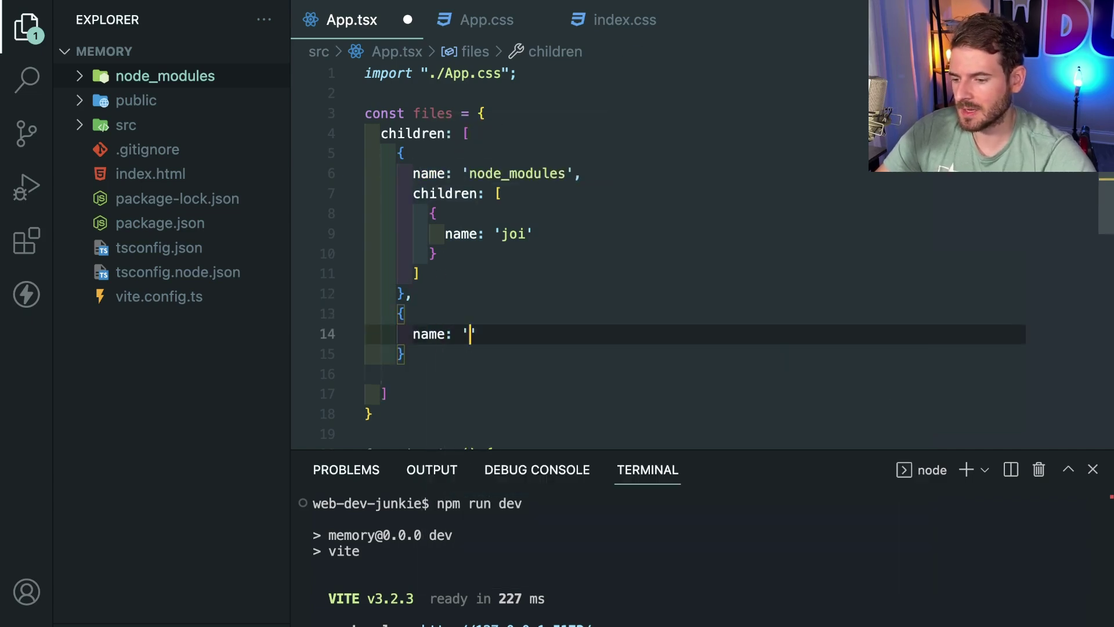
text(package.json)
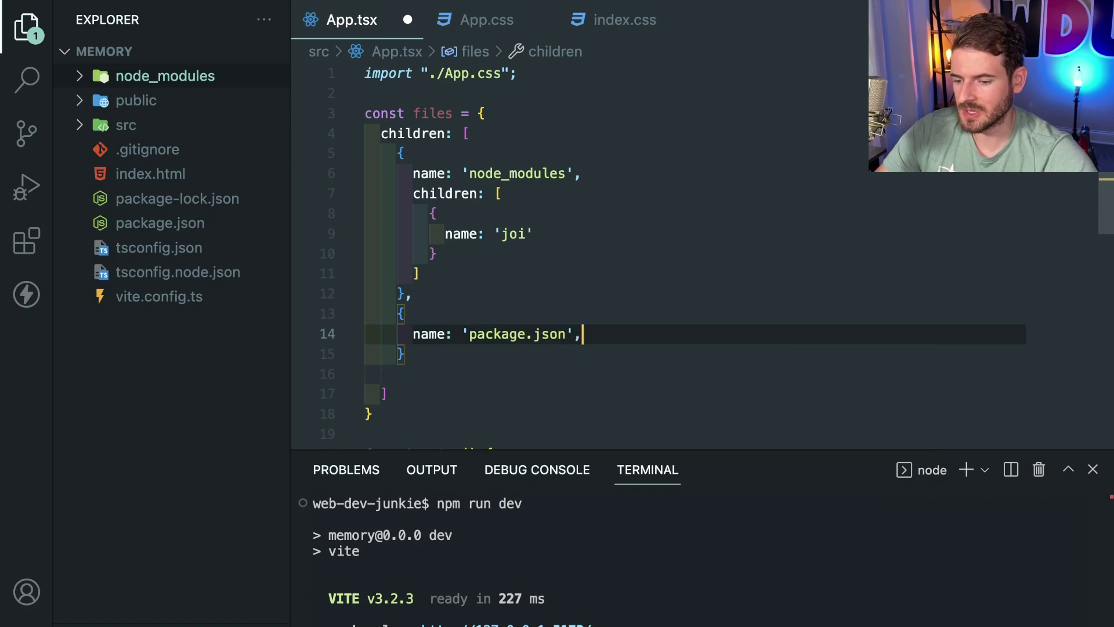
key(Down)
text(,)
key(Return)
text({)
key(Return)
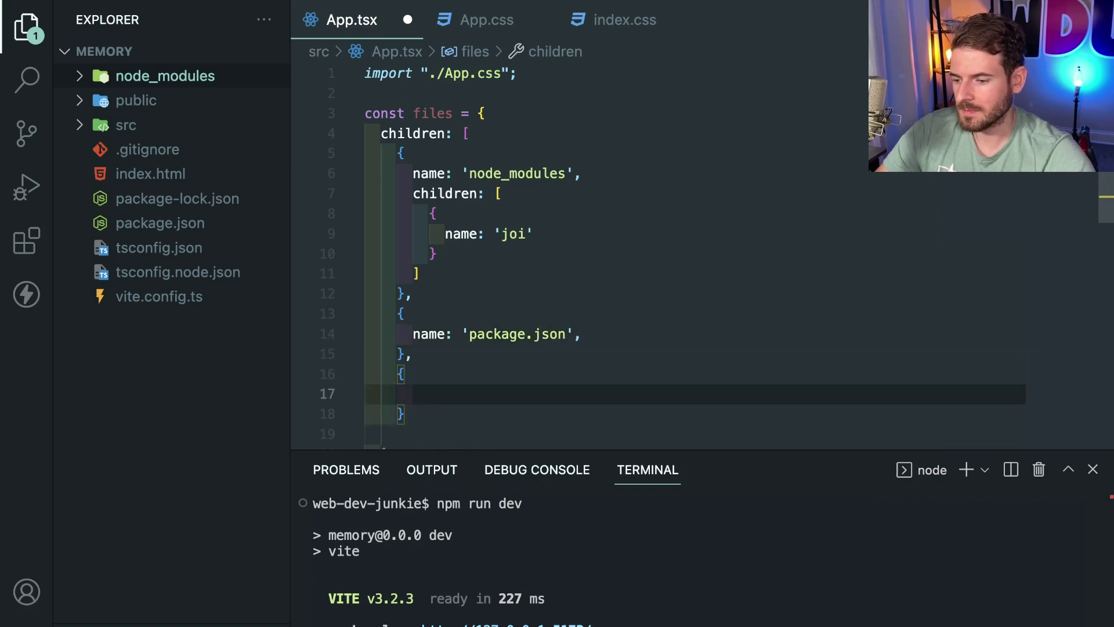
text(vite.config.)
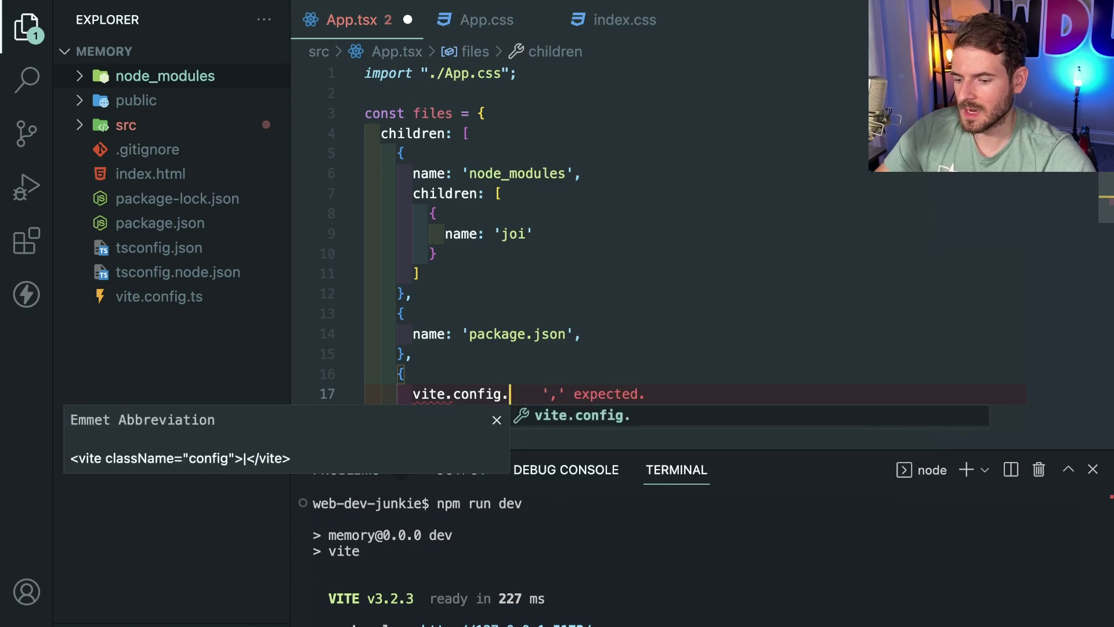
text(ts',)
key(Home)
text(name: ')
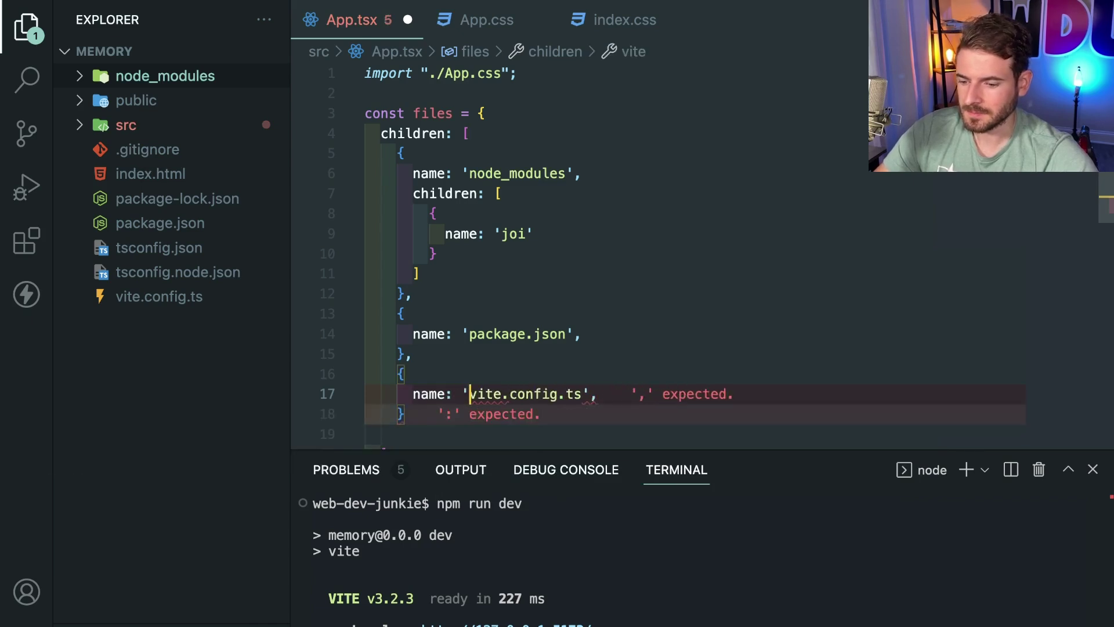
Step: Save and auto-format App.tsx, then place the caret at the end of the files object
key(ctrl+s)
scroll(609, 305, down, 1)
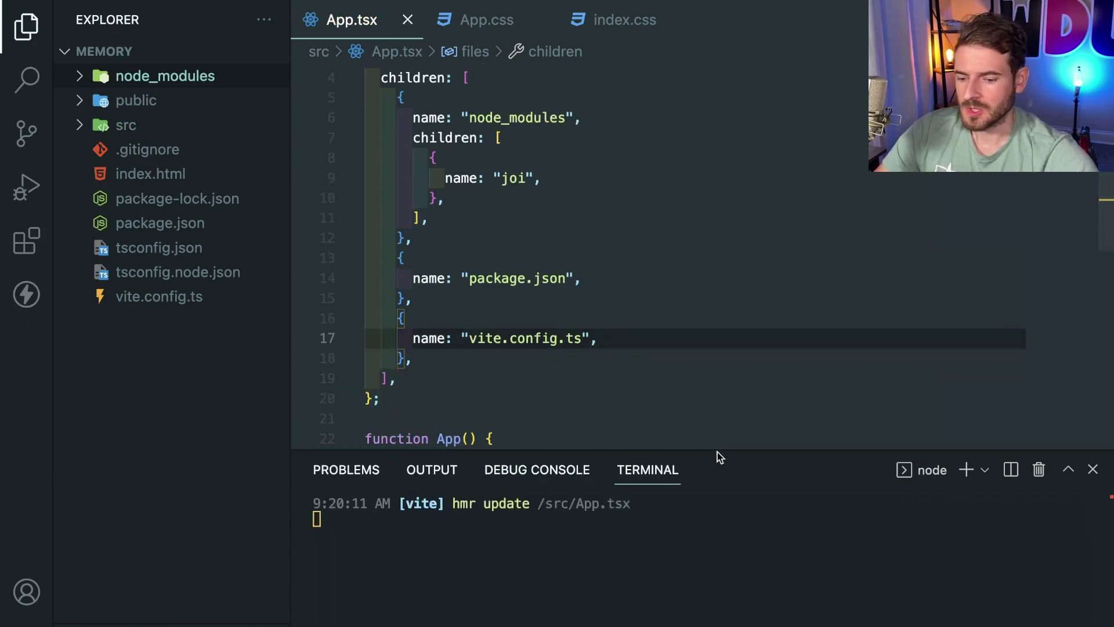
drag(718, 450, 718, 574)
scroll(582, 322, up, 2)
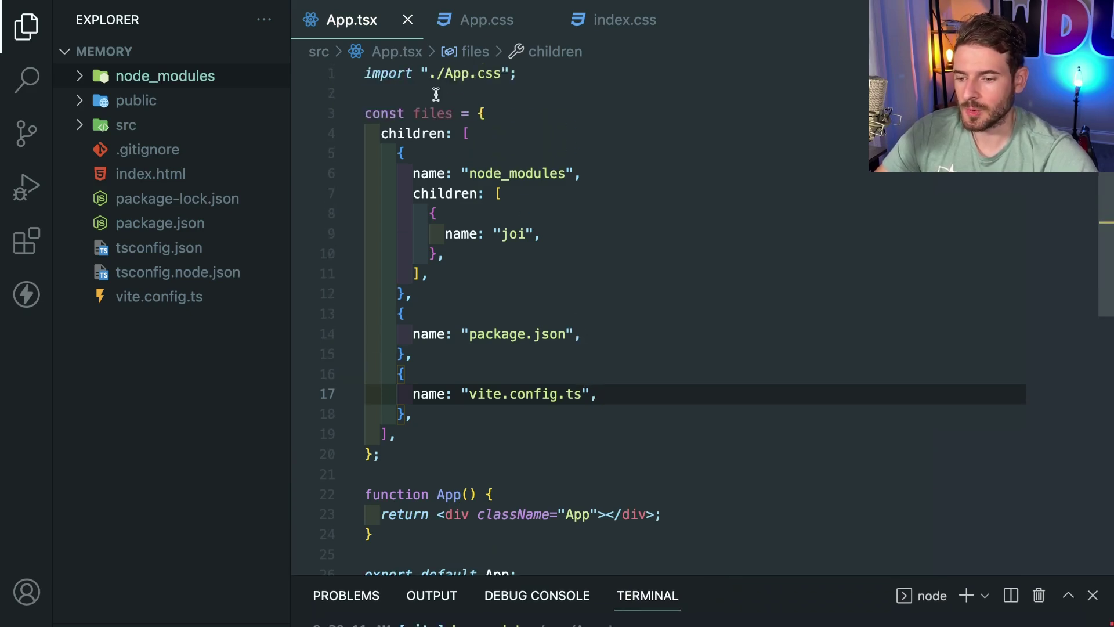
click(404, 92)
click(448, 433)
click(416, 454)
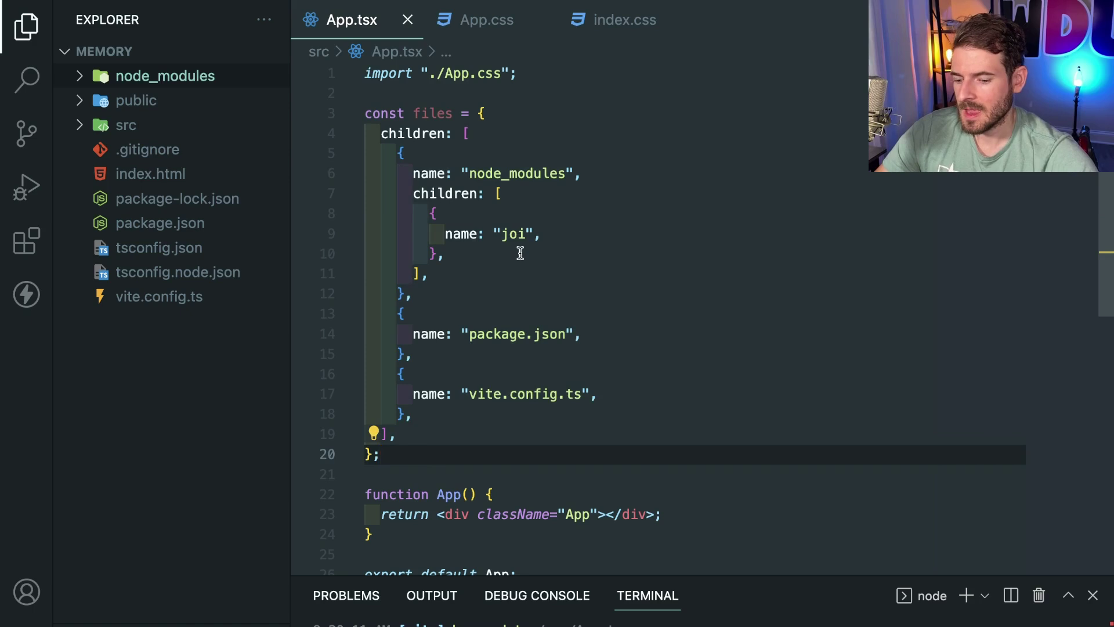
scroll(520, 253, down, 2)
scroll(519, 252, up, 3)
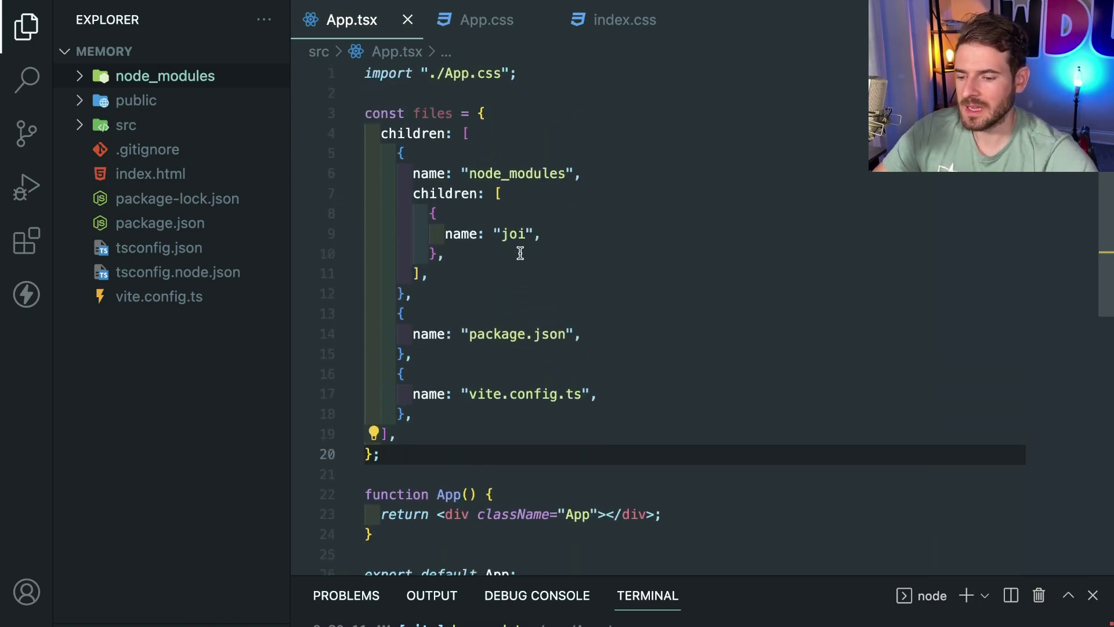
Step: Split the App div and write {files.map(entry => )} inside it
click(610, 514)
key(Return)
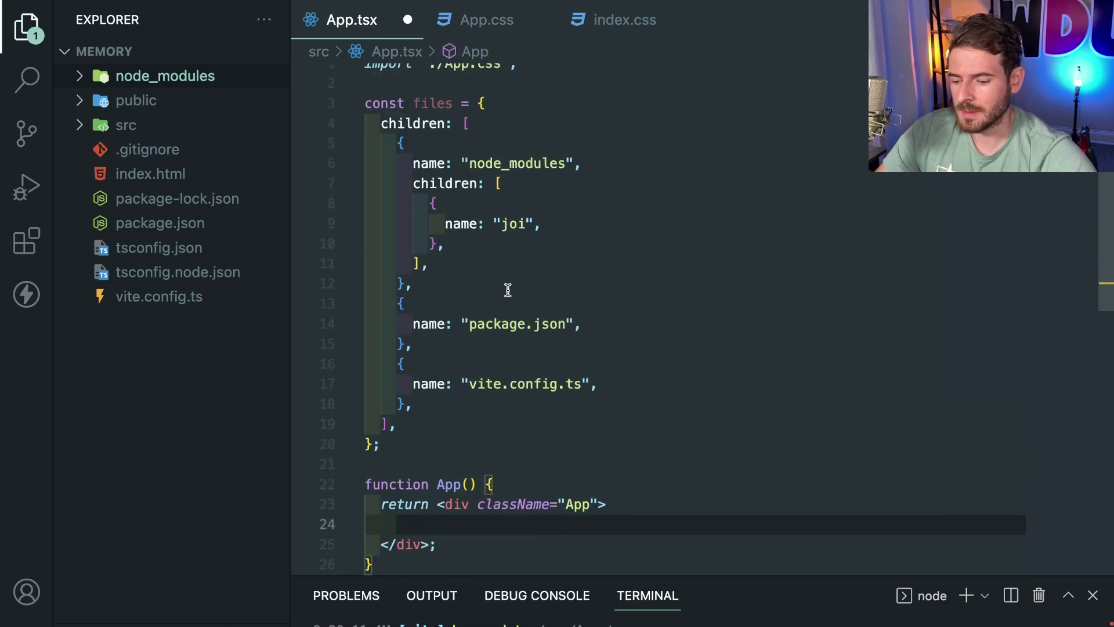
scroll(508, 290, down, 3)
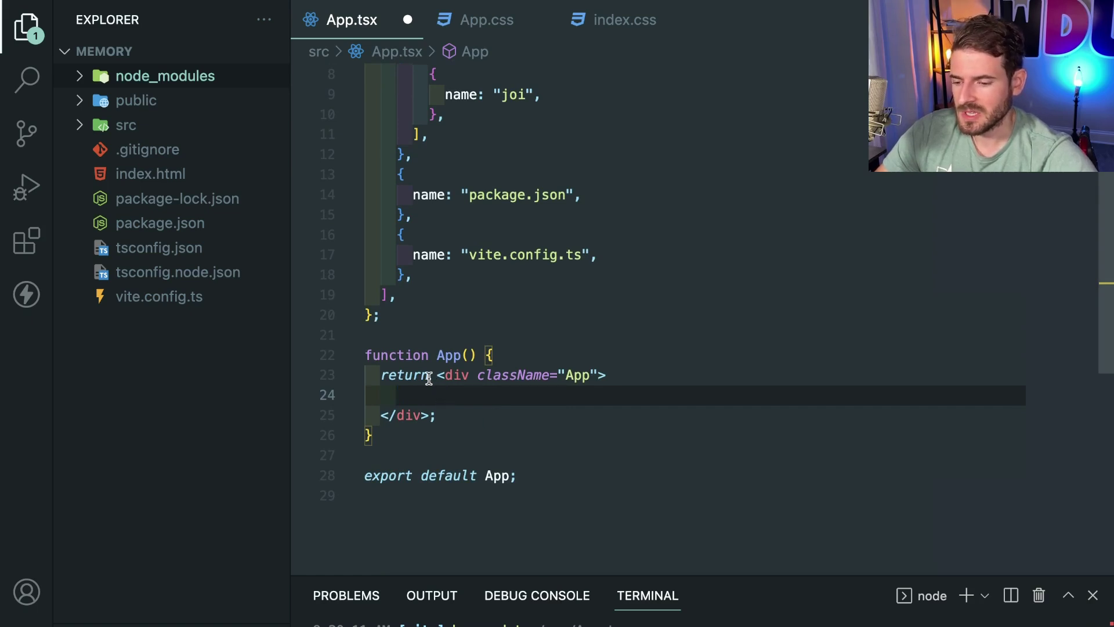
text({{map)
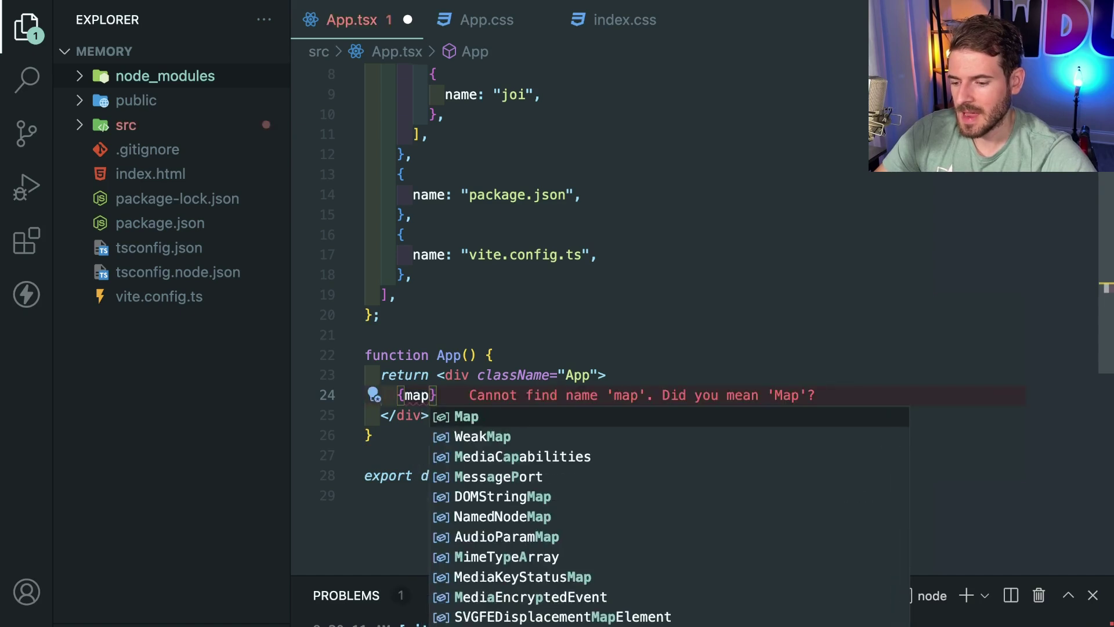
key(Tab)
text(.)
key(Escape)
key(BackSpace)
key(BackSpace)
key(BackSpace)
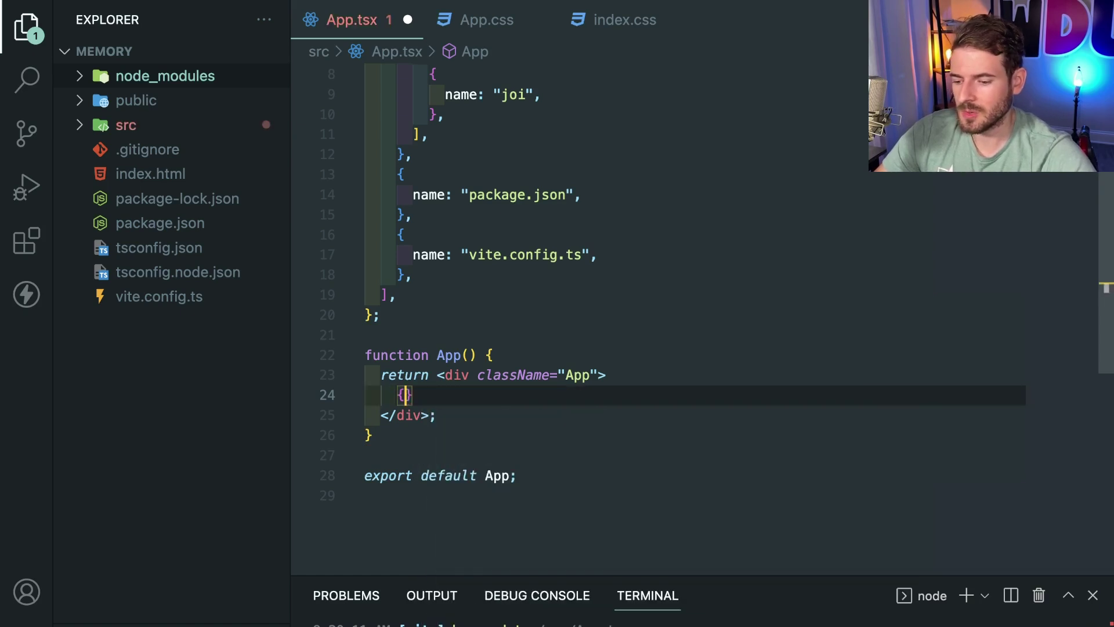
text(files.map()
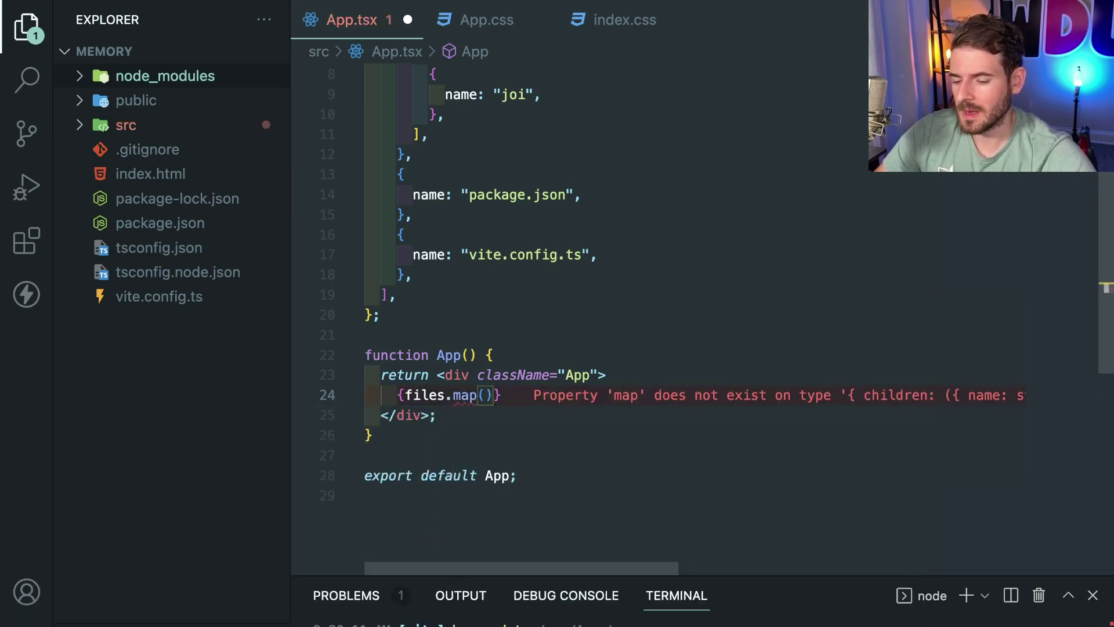
text(entry)
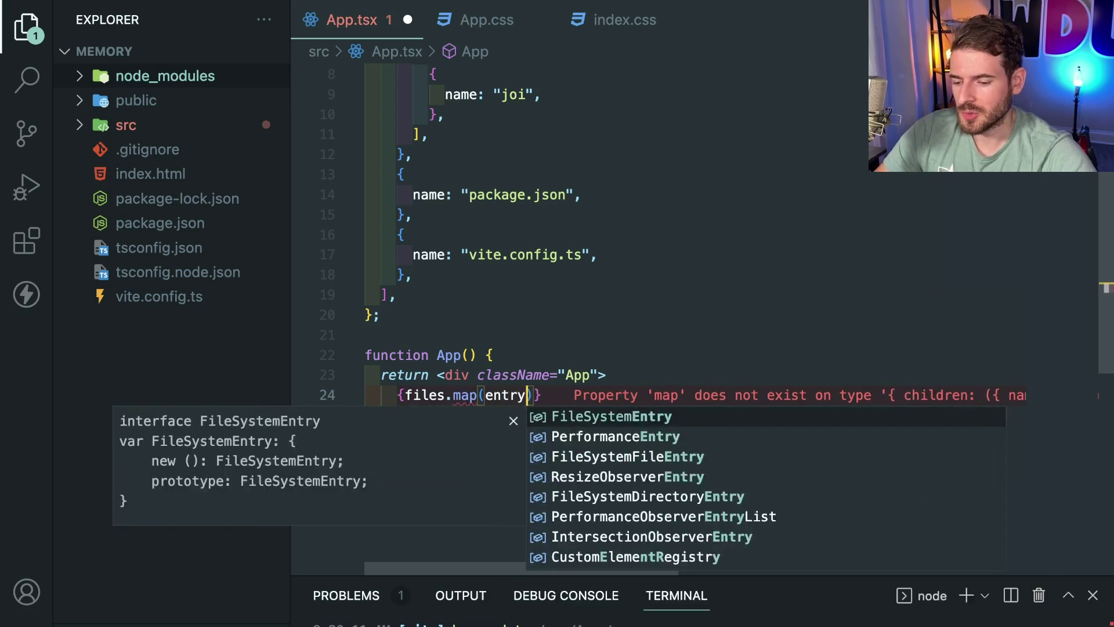
key(Escape)
text(=>)
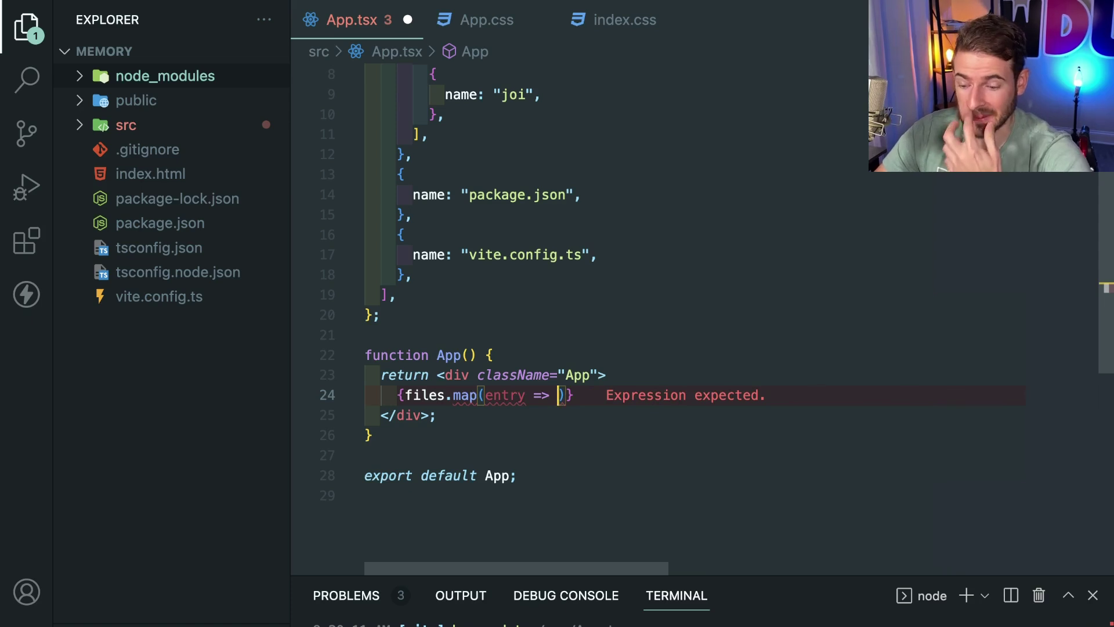
scroll(426, 362, up, 1)
scroll(427, 363, up, 2)
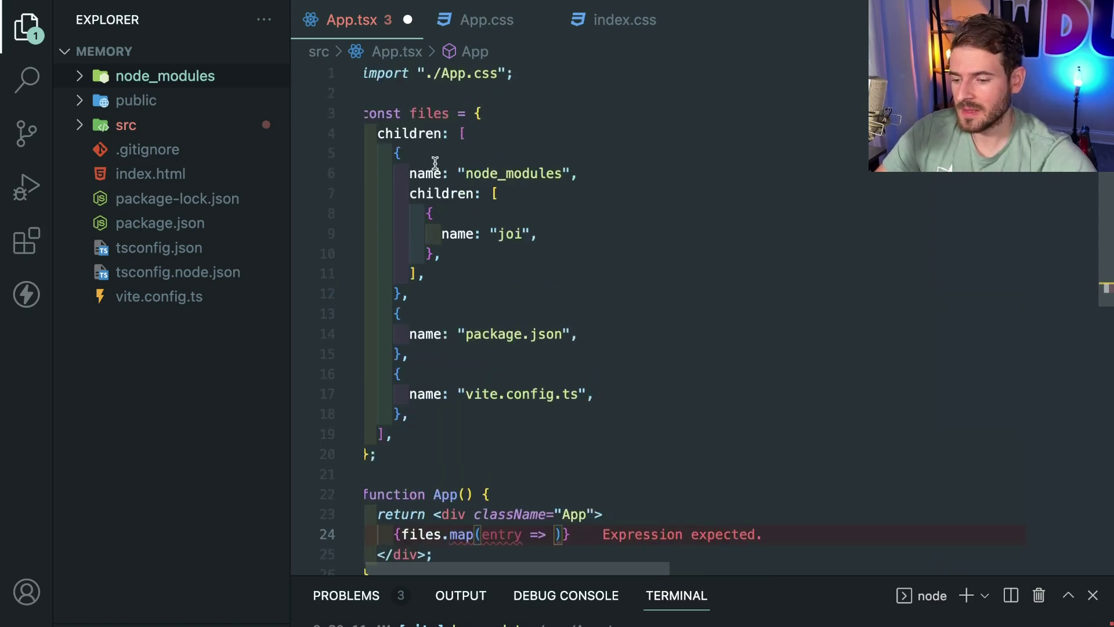
Step: Fold and unfold the node_modules, package.json and vite.config.ts entries, then move below files
click(353, 155)
click(352, 194)
click(352, 233)
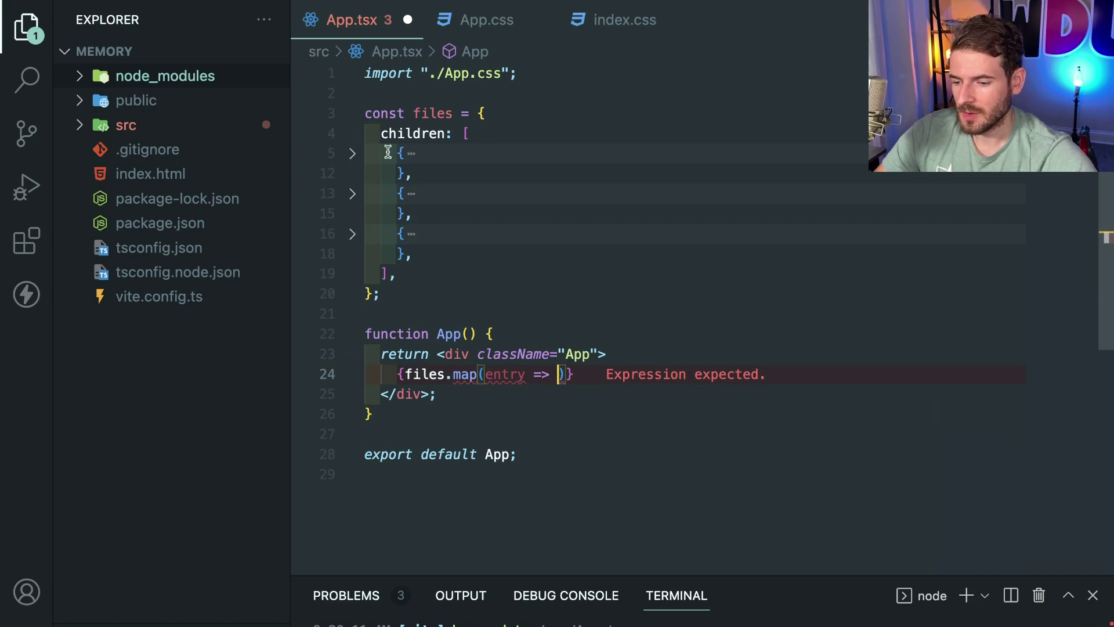
drag(387, 154, 426, 246)
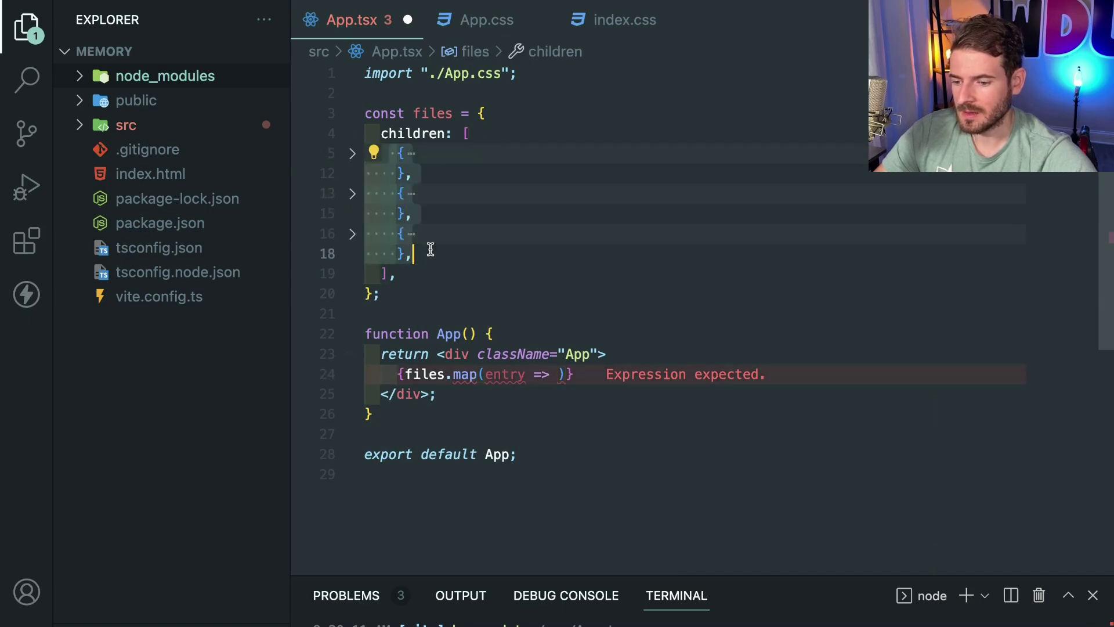
click(428, 250)
click(353, 234)
click(352, 193)
click(353, 153)
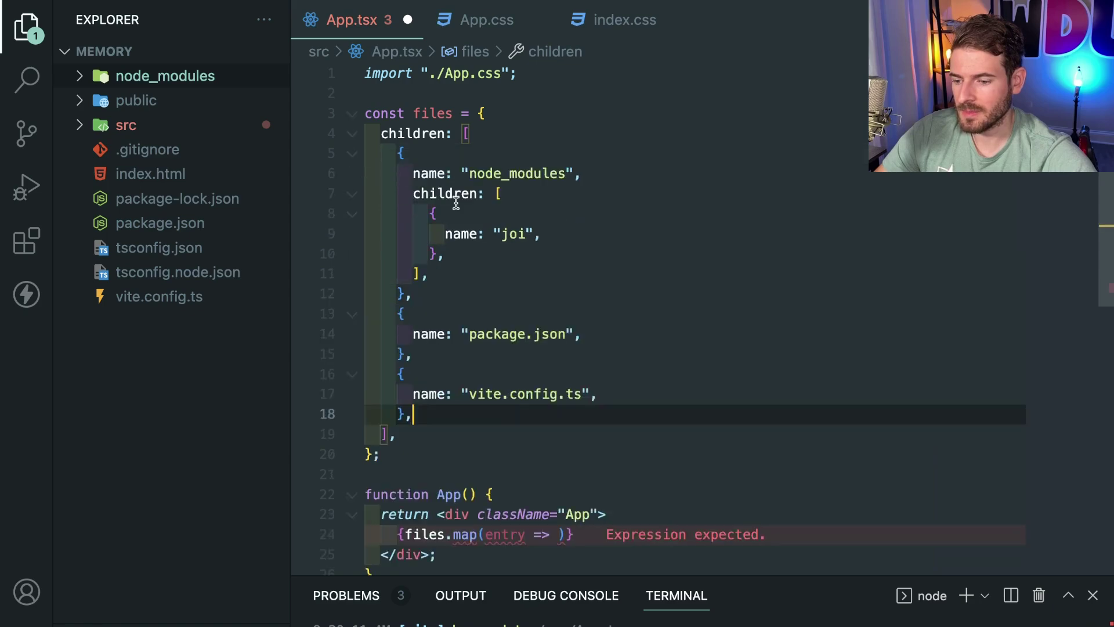
scroll(455, 202, down, 3)
key(Down)
key(Down)
Step: Create Entry({name, children}) returning an empty div, map files to <Entry {...entry} />, and save
key(Return)
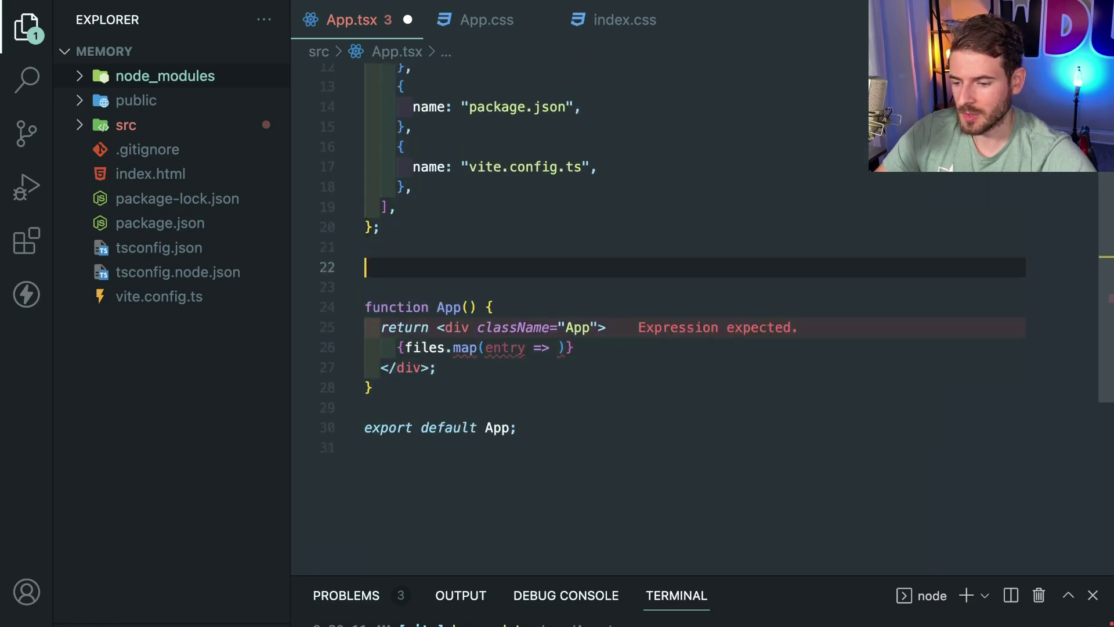
text(function )
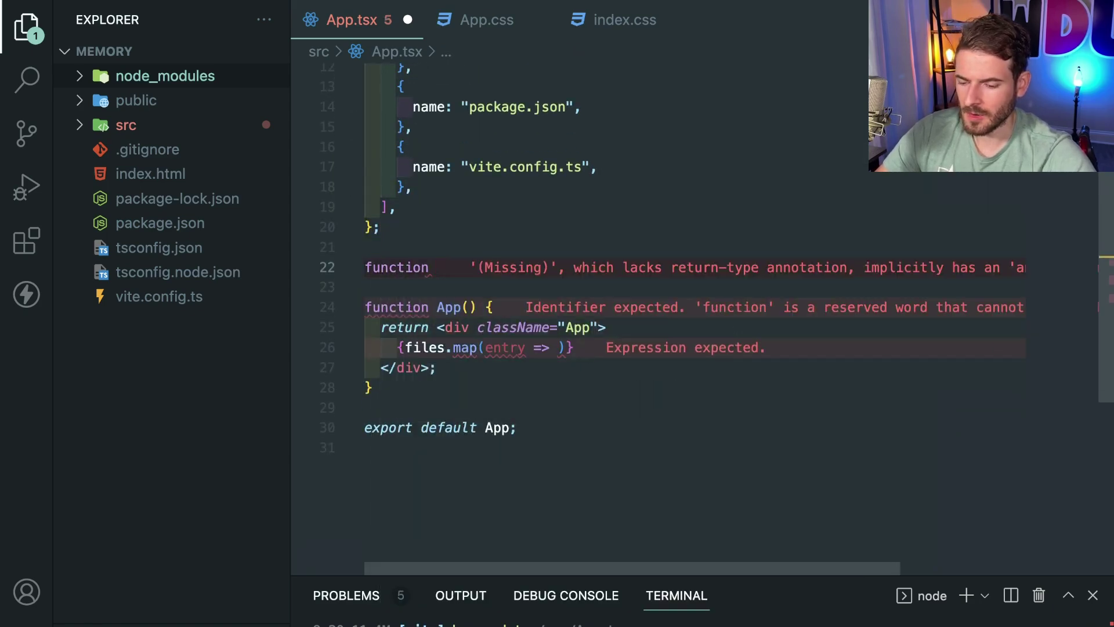
text(enEntry())
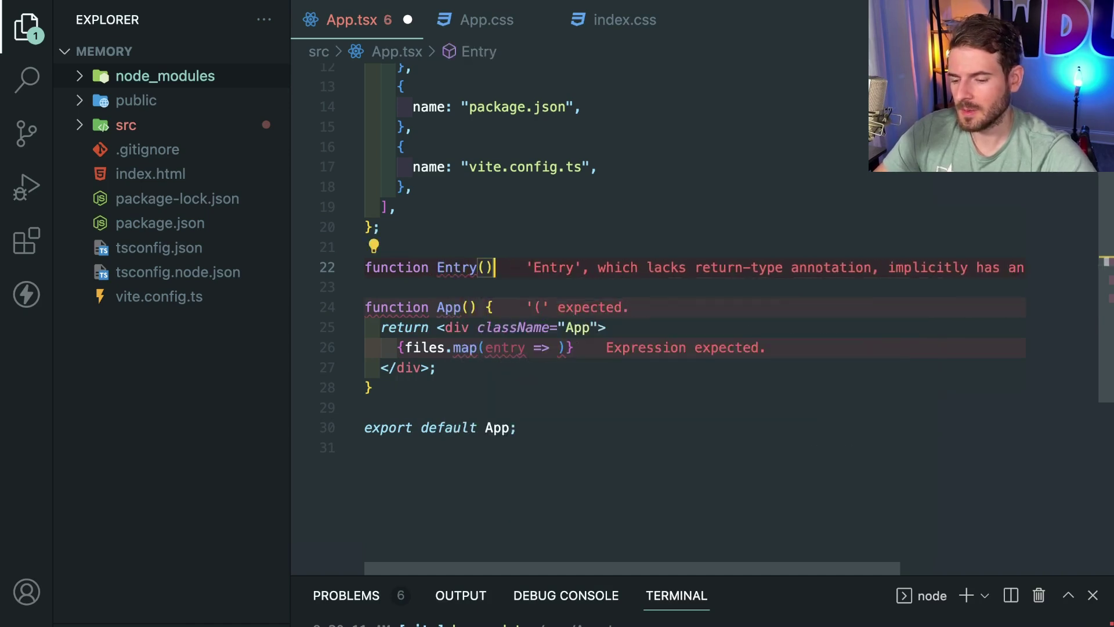
text( {)
key(Return)
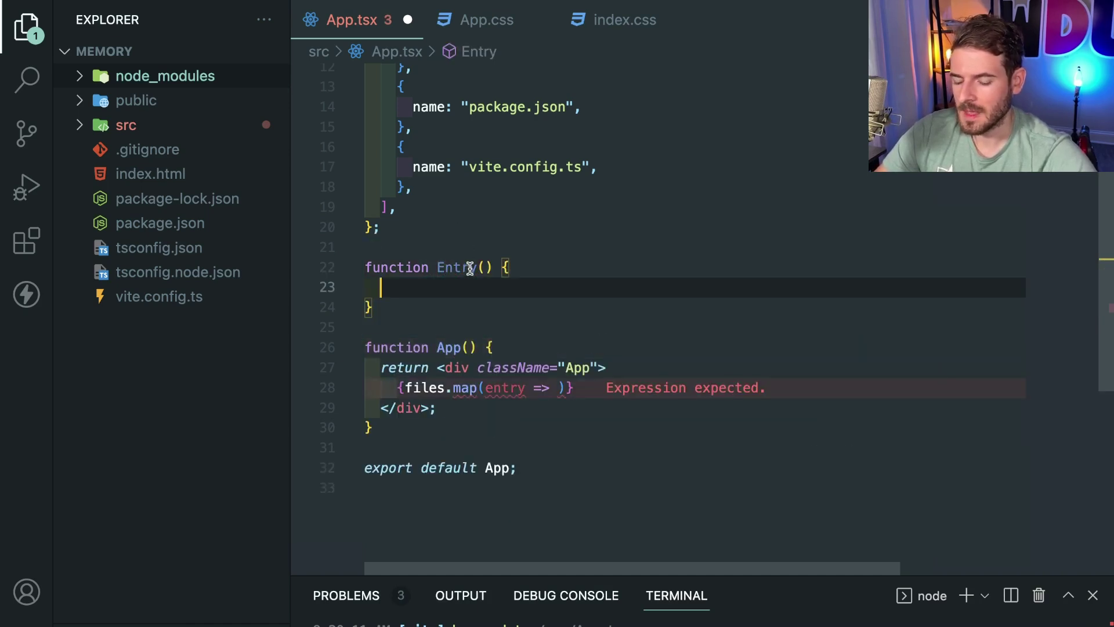
click(484, 267)
scroll(1010, 288, up, 1)
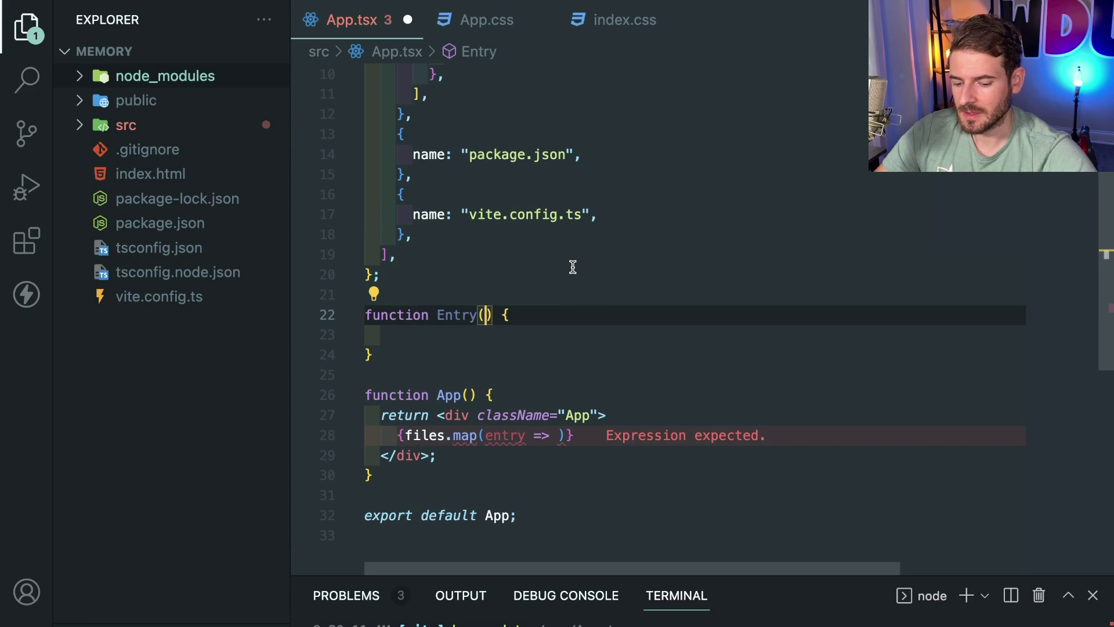
text({name, children)
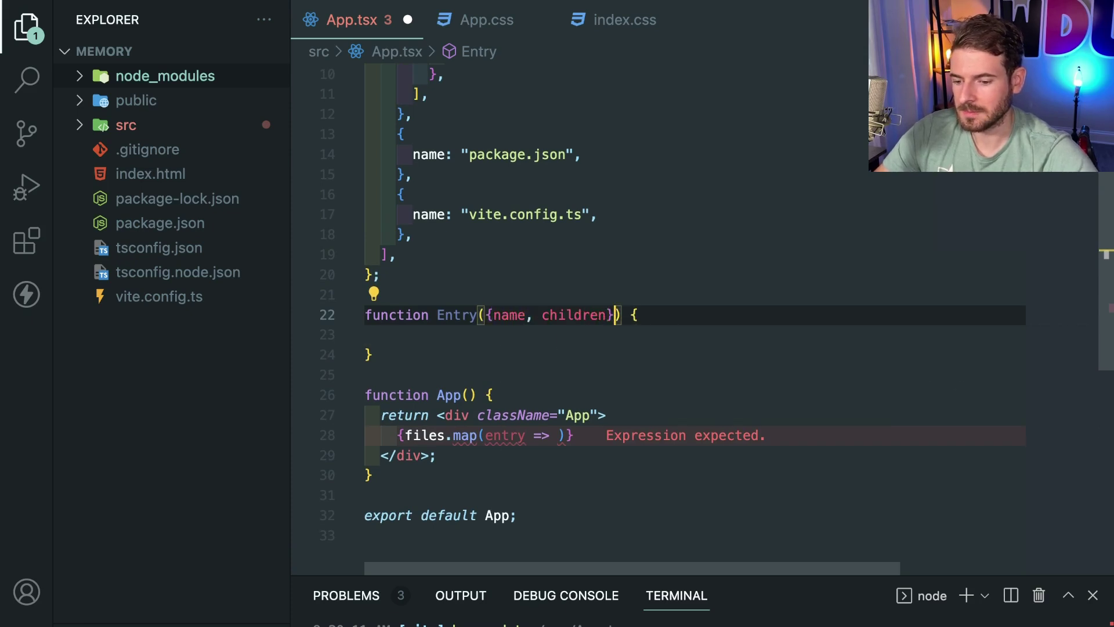
click(503, 254)
click(503, 334)
text(re)
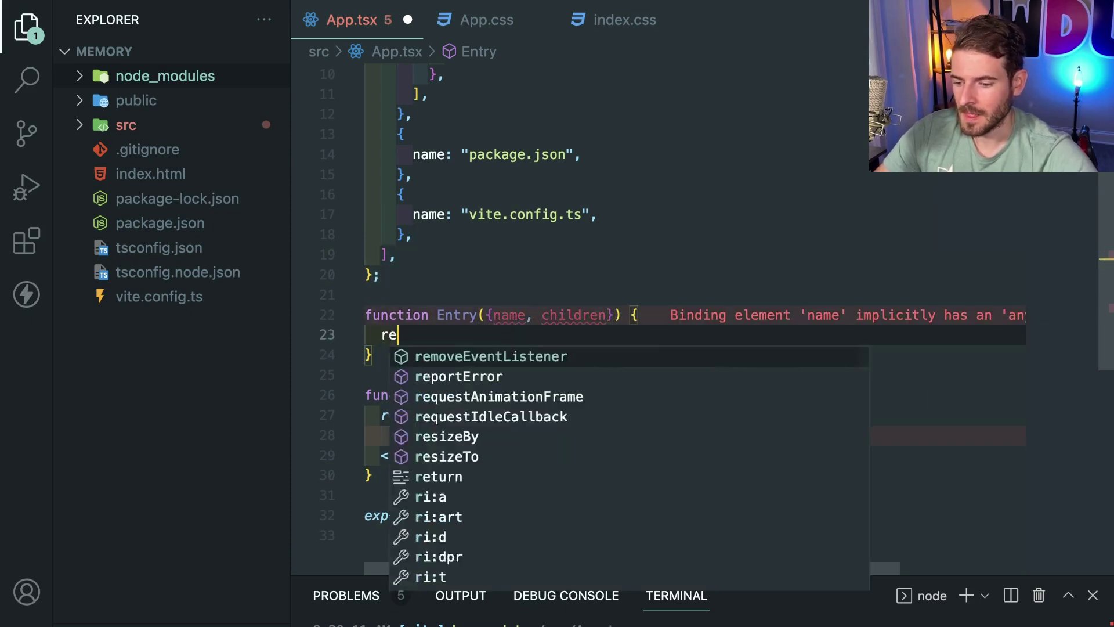
text(turn <div></div>)
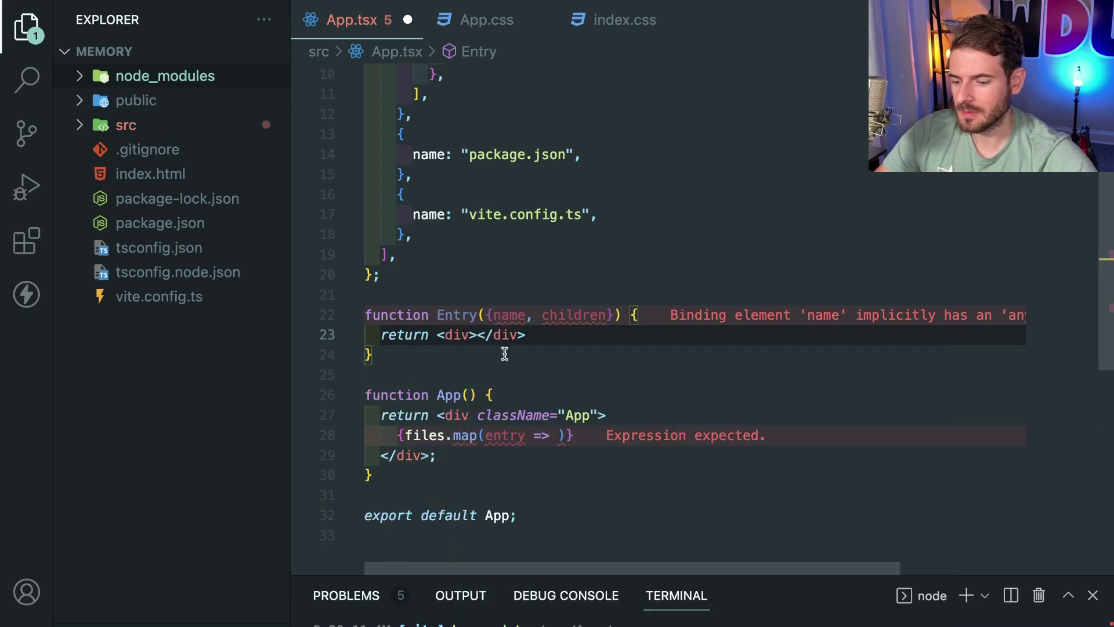
scroll(504, 353, down, 1)
click(551, 399)
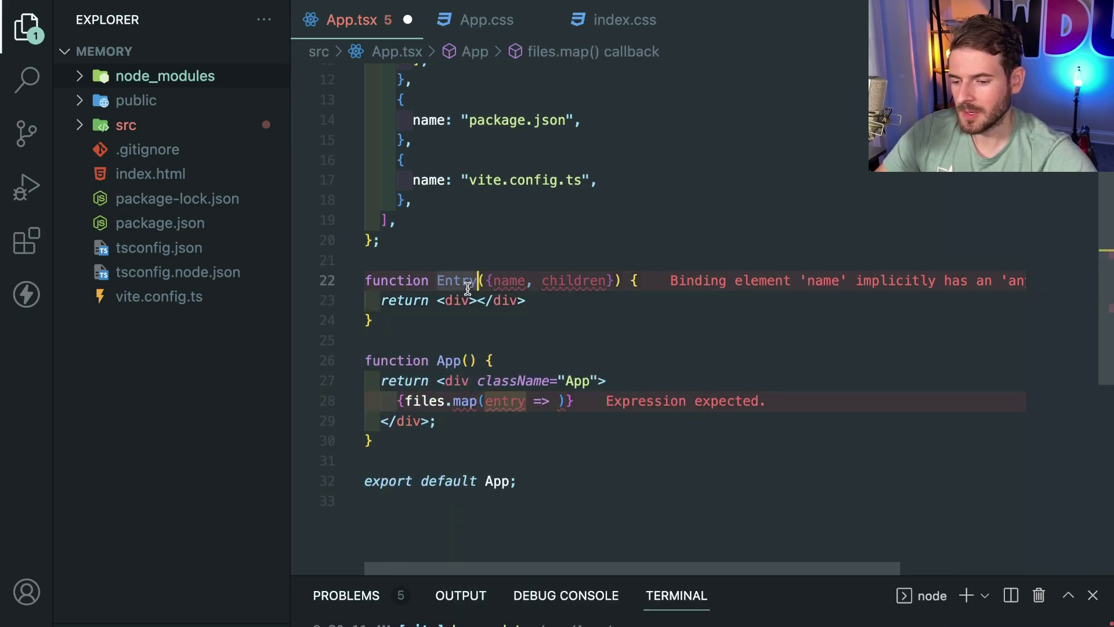
text(<Entry )
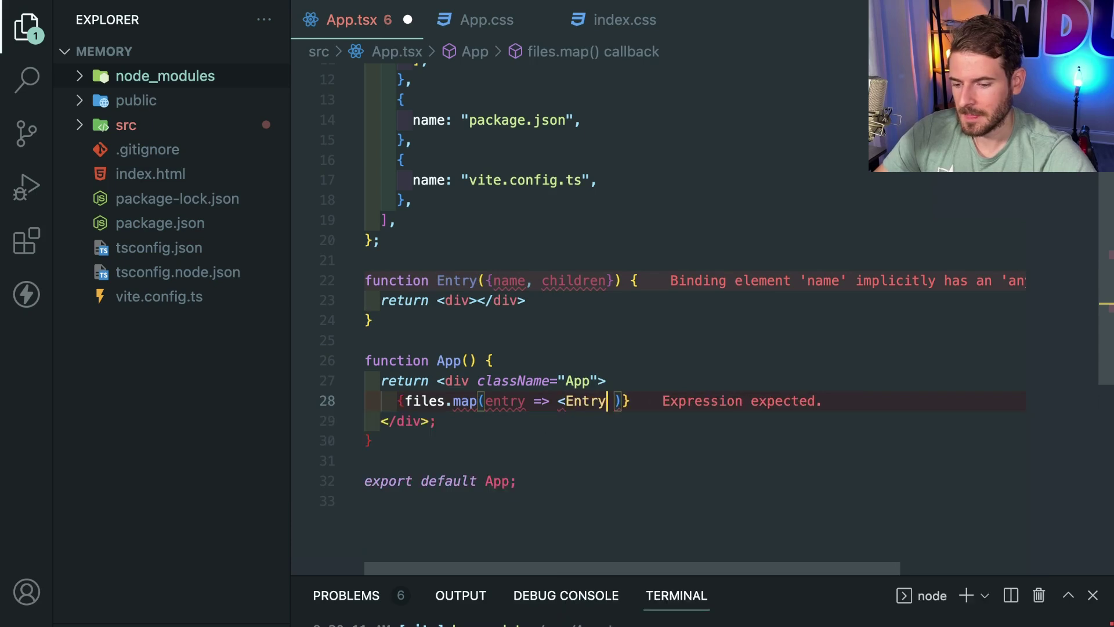
text(/>)
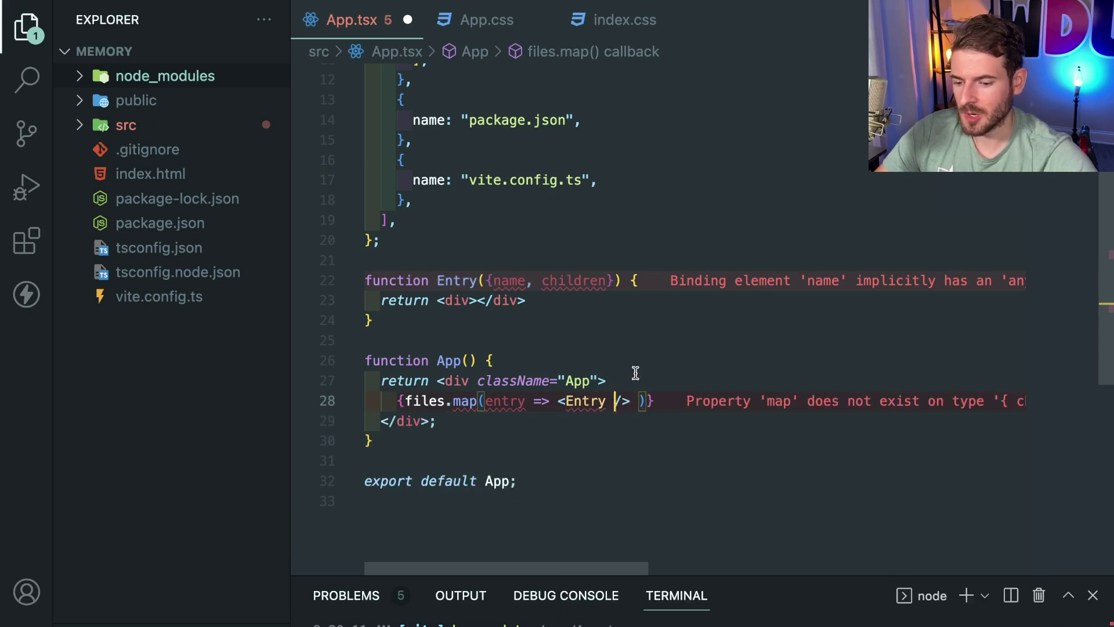
text({...entry})
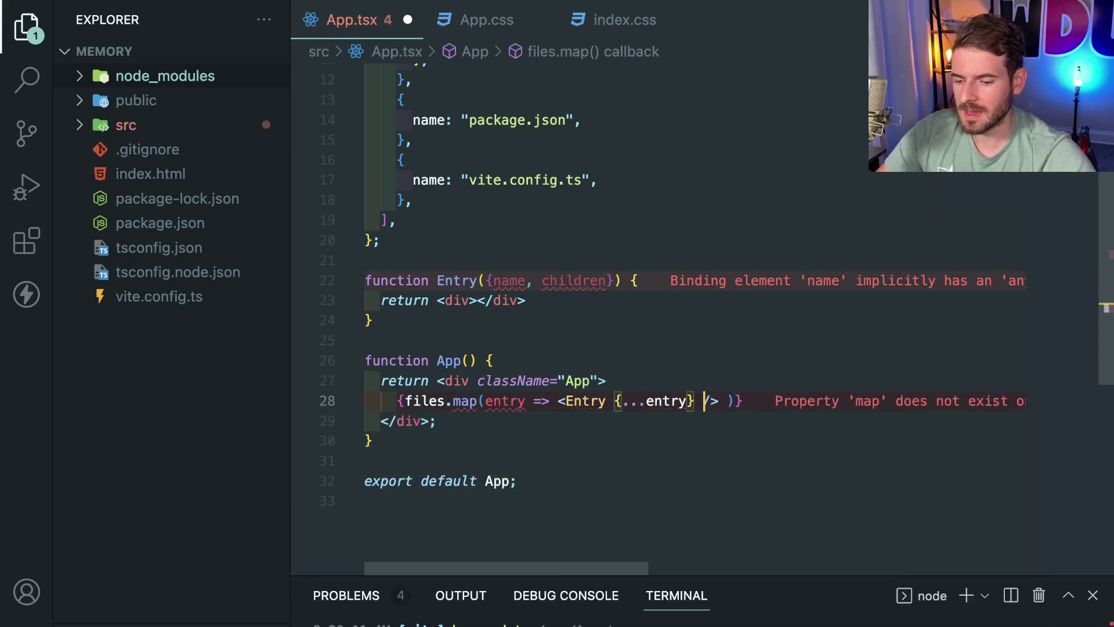
key(ctrl+s)
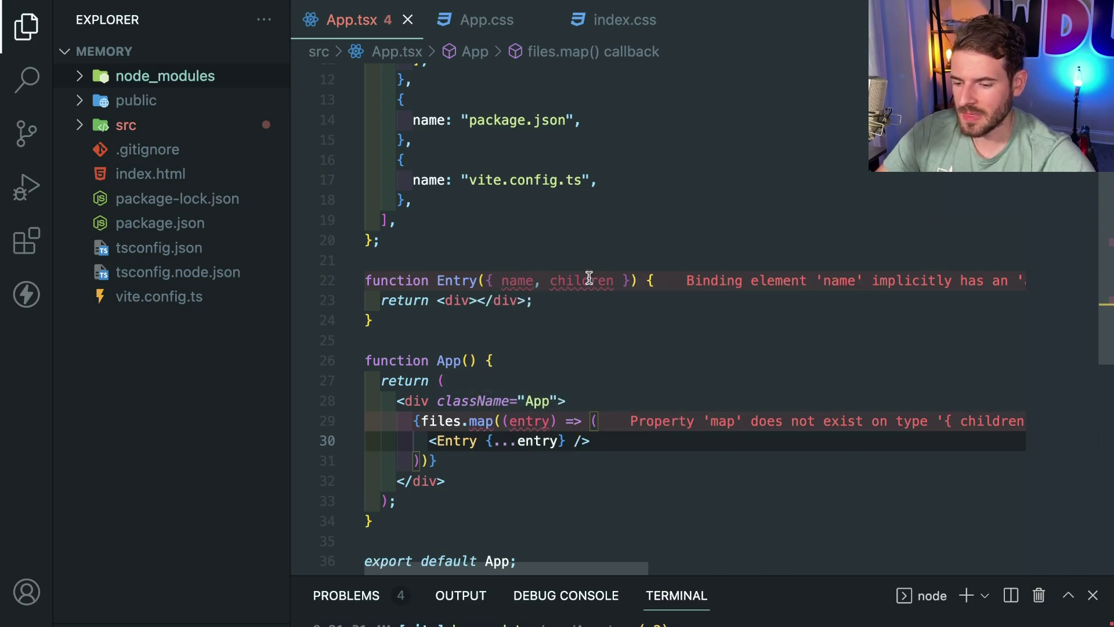
Step: Type Entry's props inline as { name: string, children?: [] } and add a blank line after files
click(613, 281)
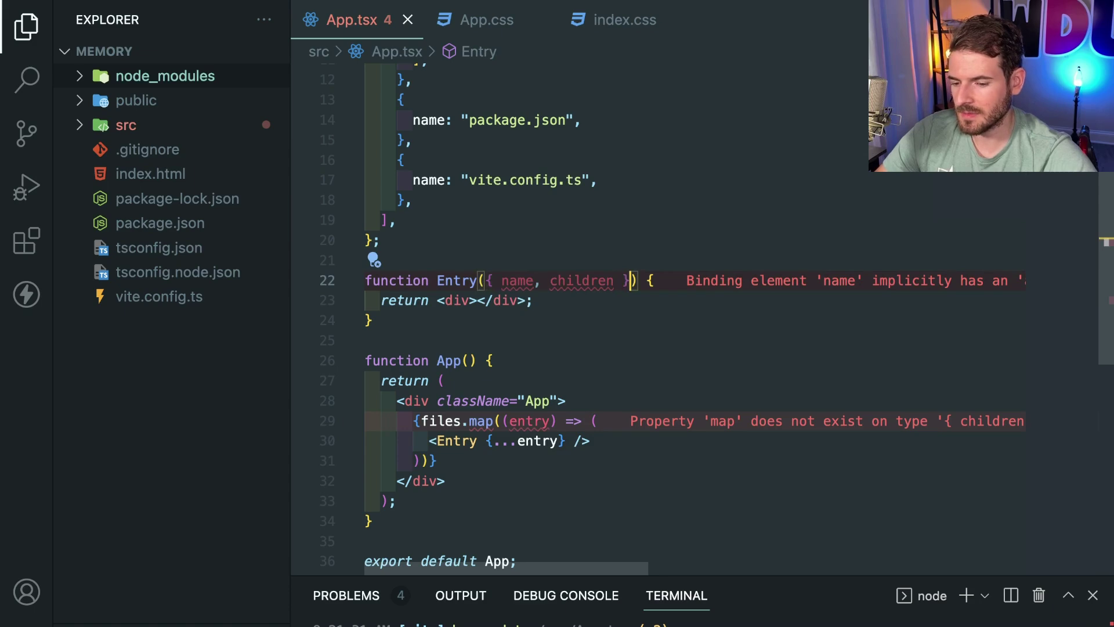
text(: {)
key(Return)
text(name)
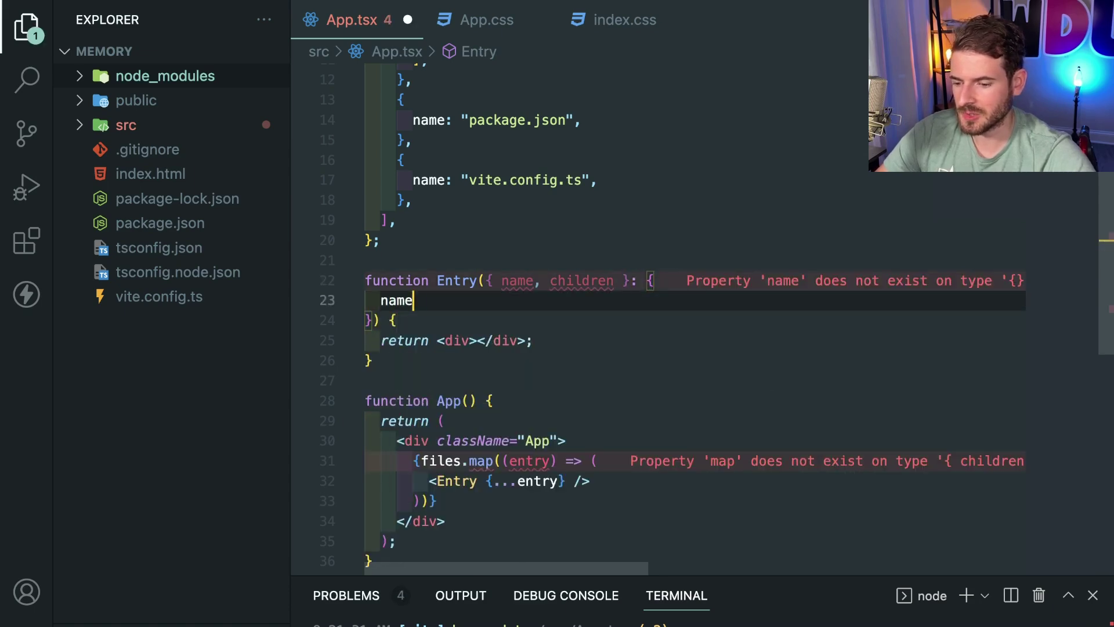
text(: string, children:)
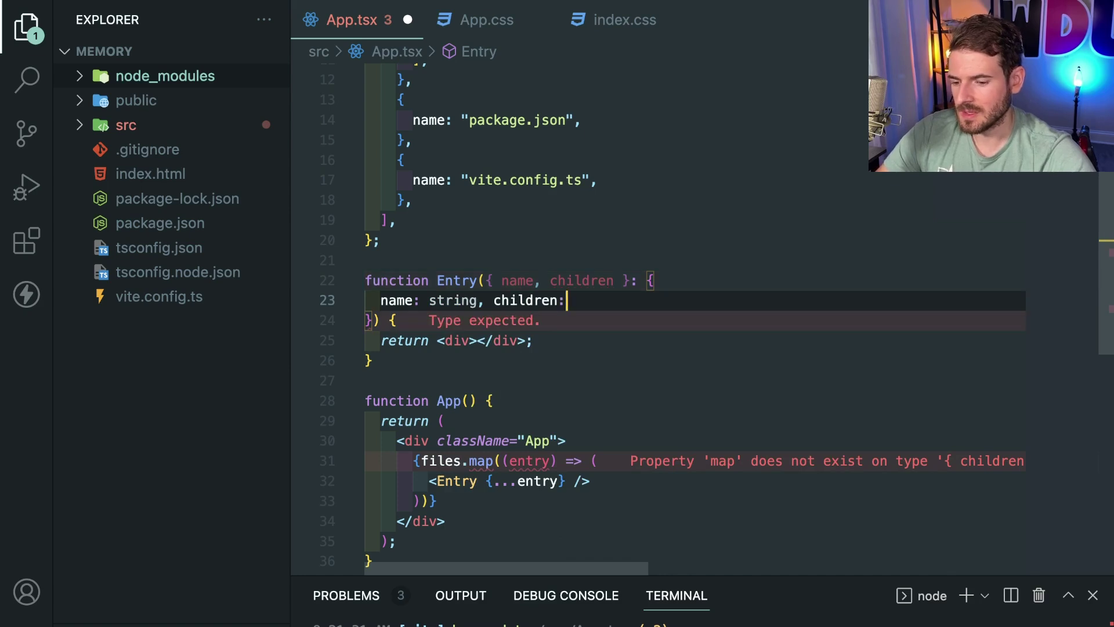
text([)
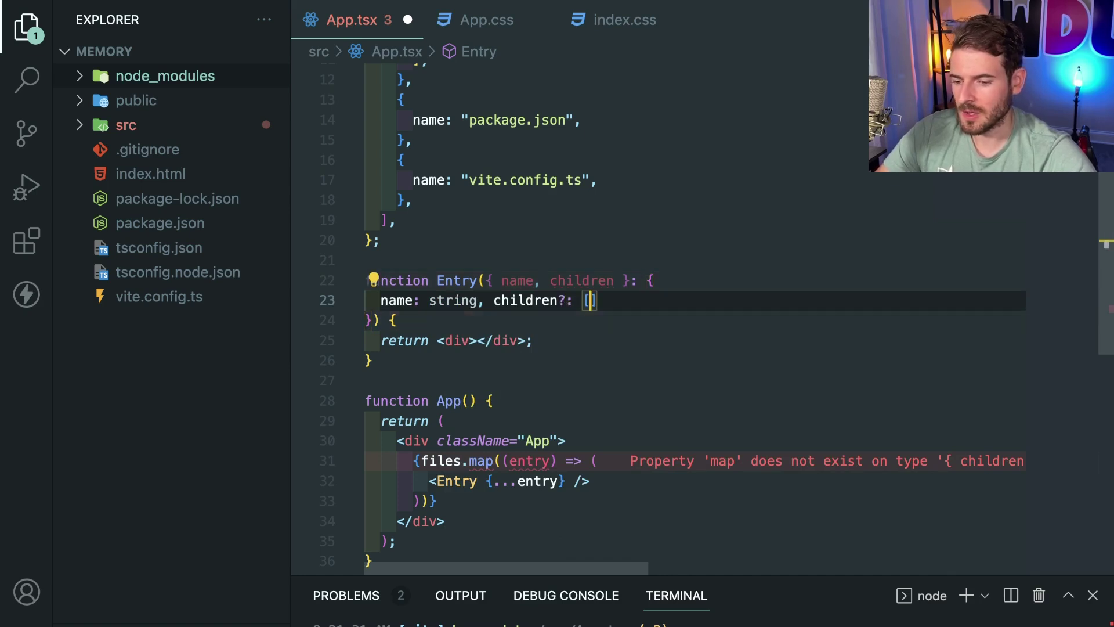
click(597, 237)
key(Return)
scroll(597, 237, up, 3)
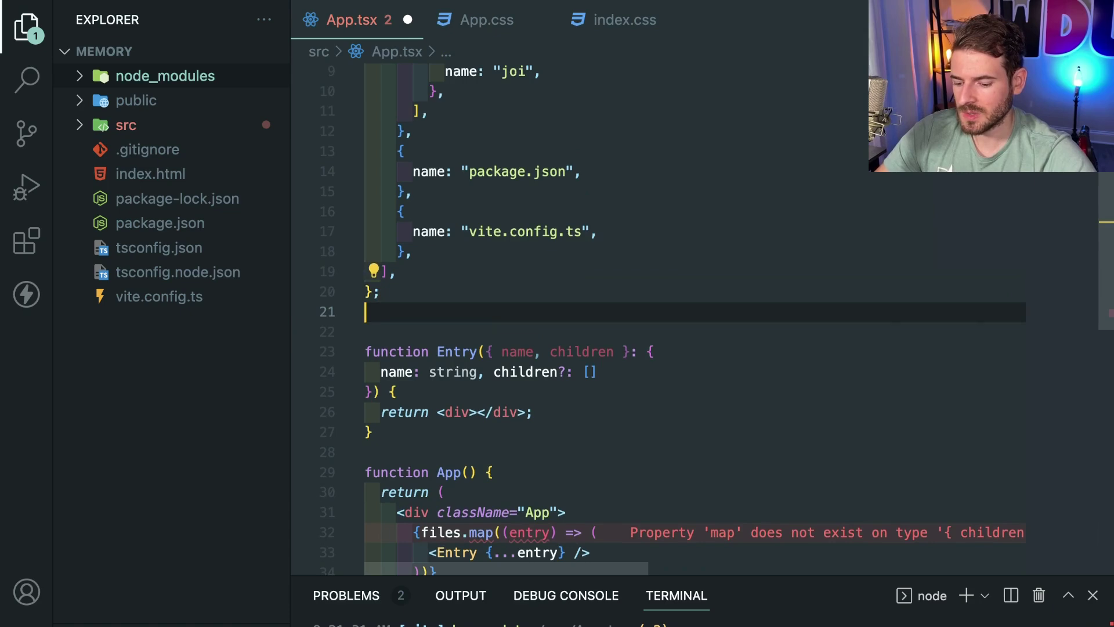
Step: Declare type TEntry = { name: string; children?: TEntry[] } and auto-format the file
key(Return)
text(ty)
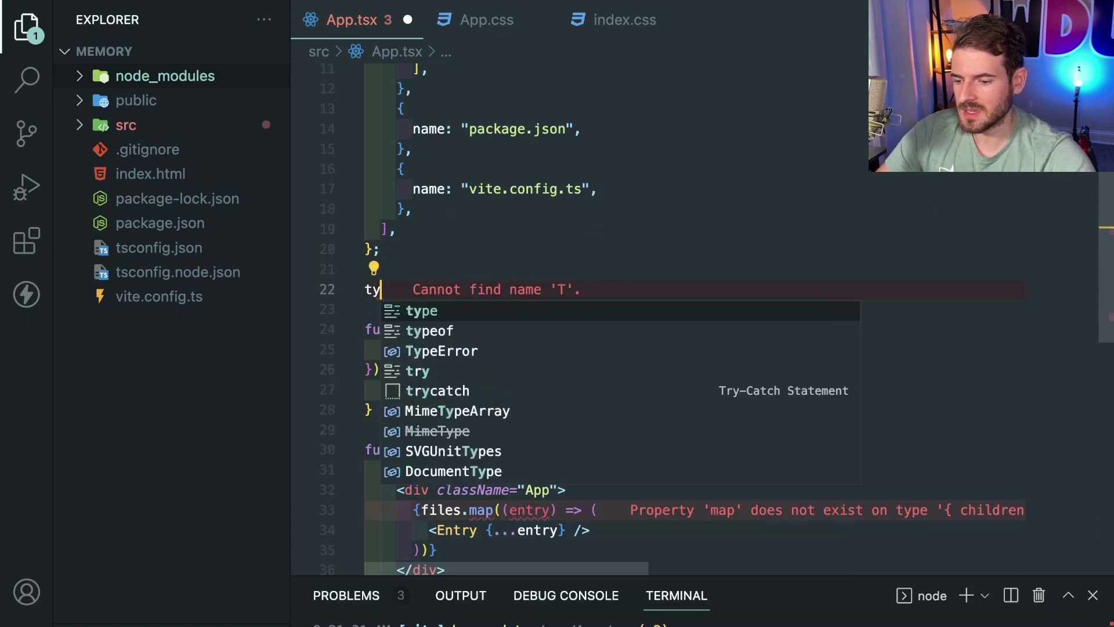
text(pe T)
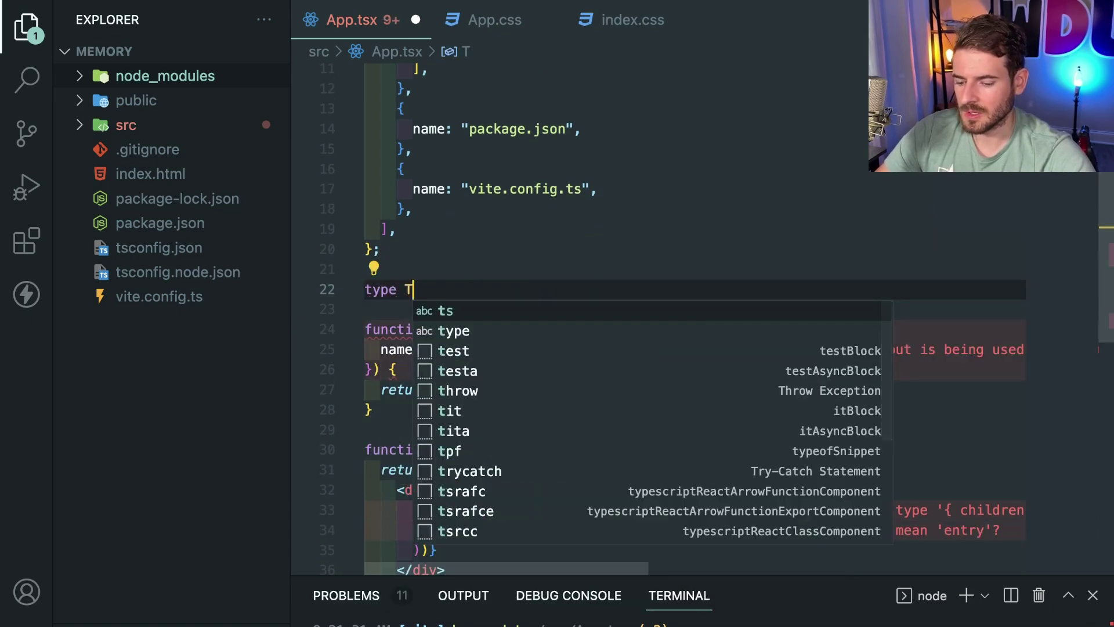
text(Entry = {)
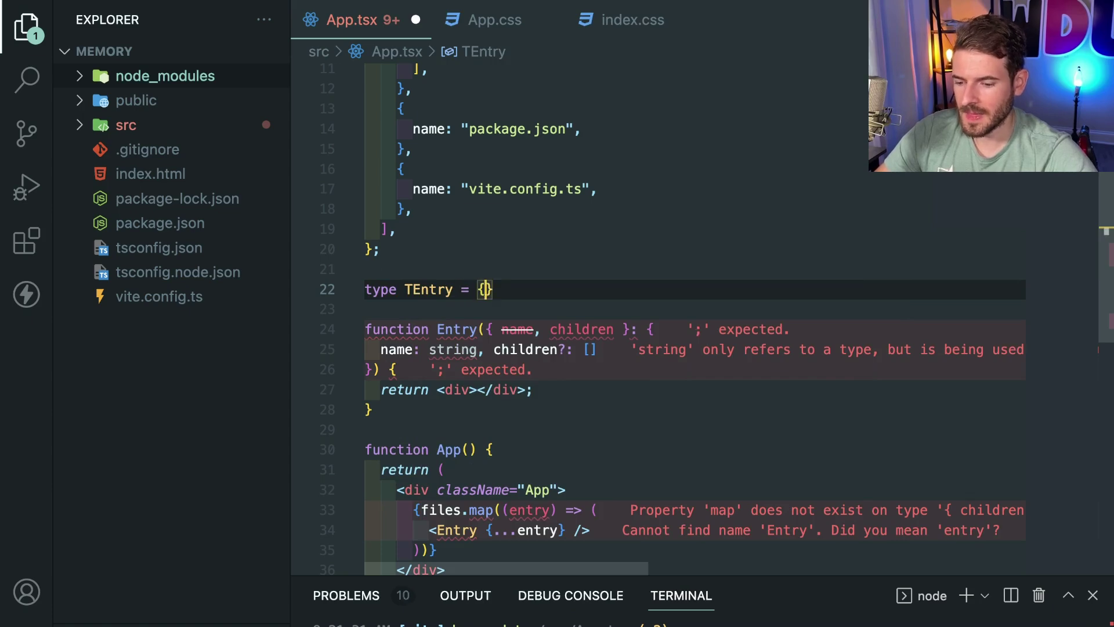
key(Return)
text(name: string,)
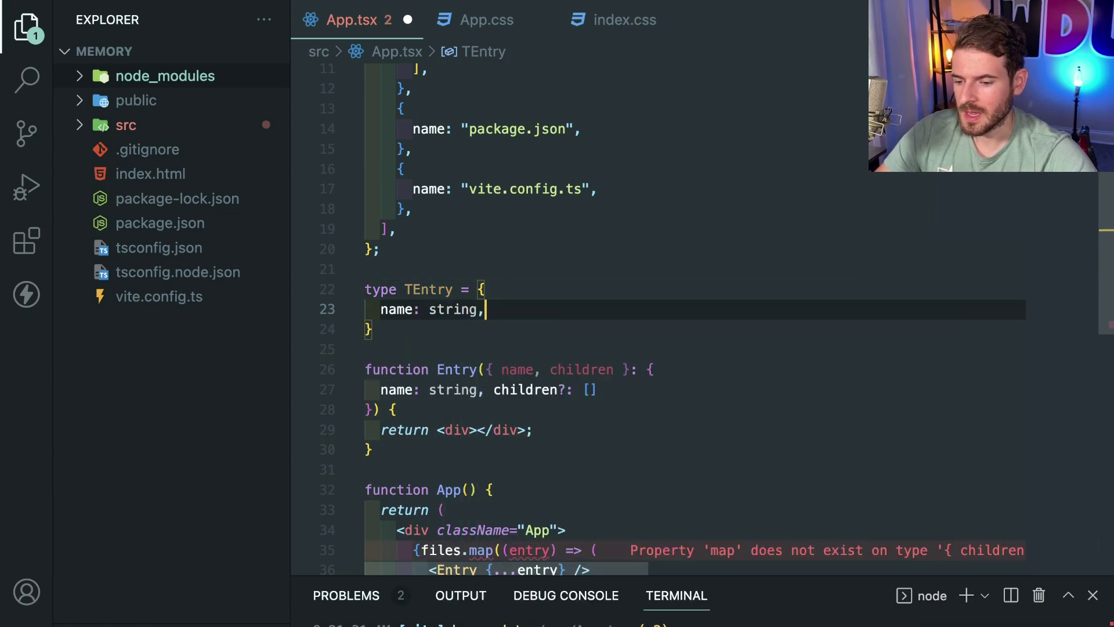
key(BackSpace)
key(Return)
text(childre)
key(BackSpace)
key(BackSpace)
key(BackSpace)
text(n)
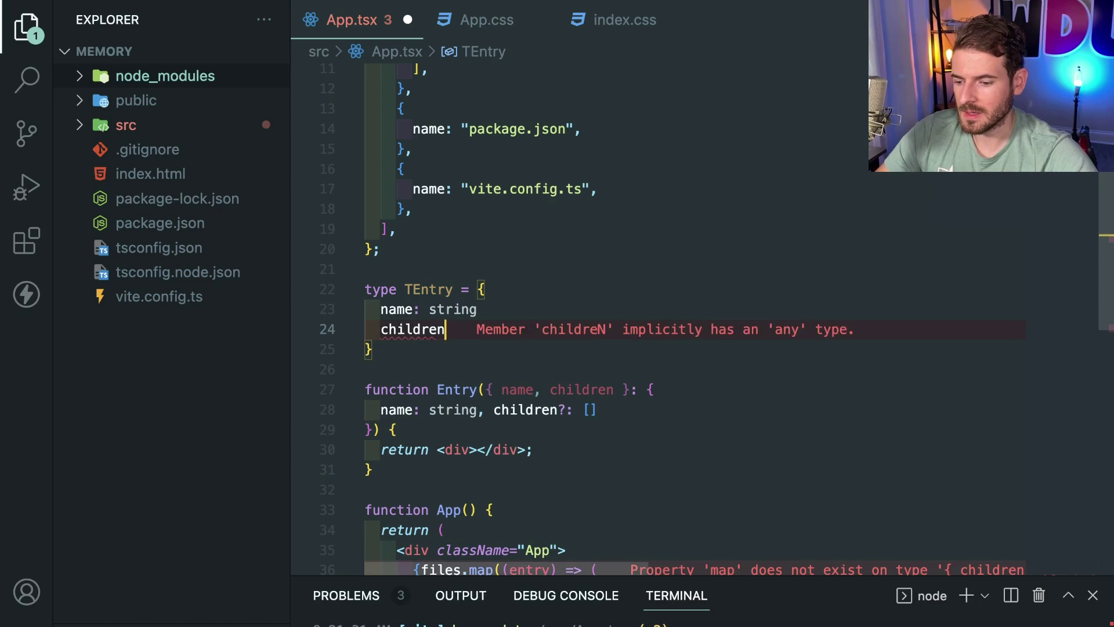
text(: TE)
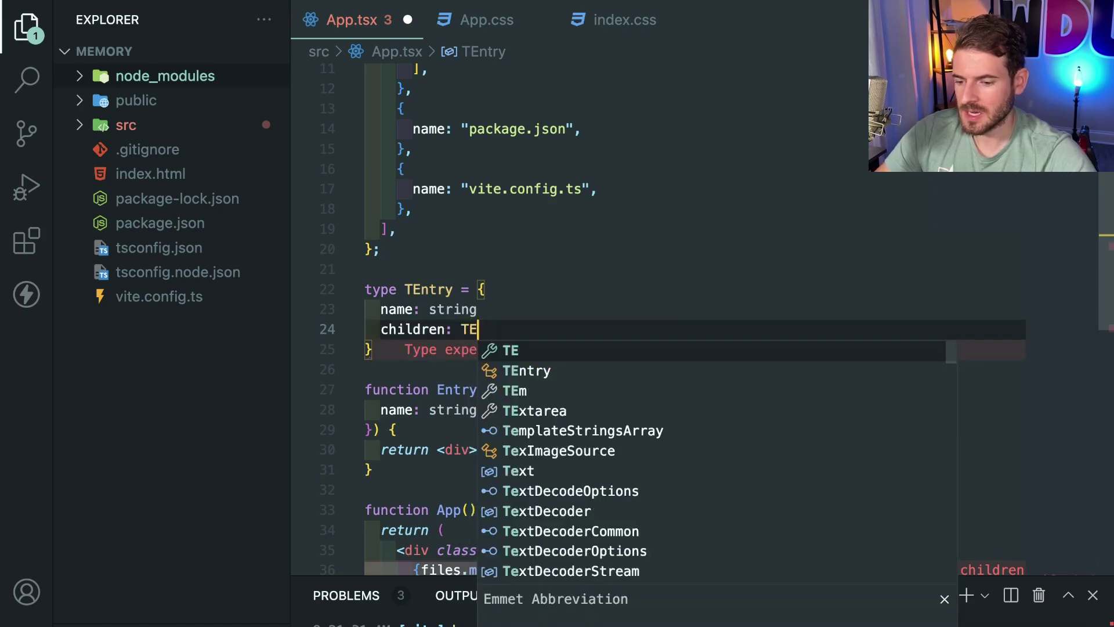
text(ntry[])
key(shift+alt+f)
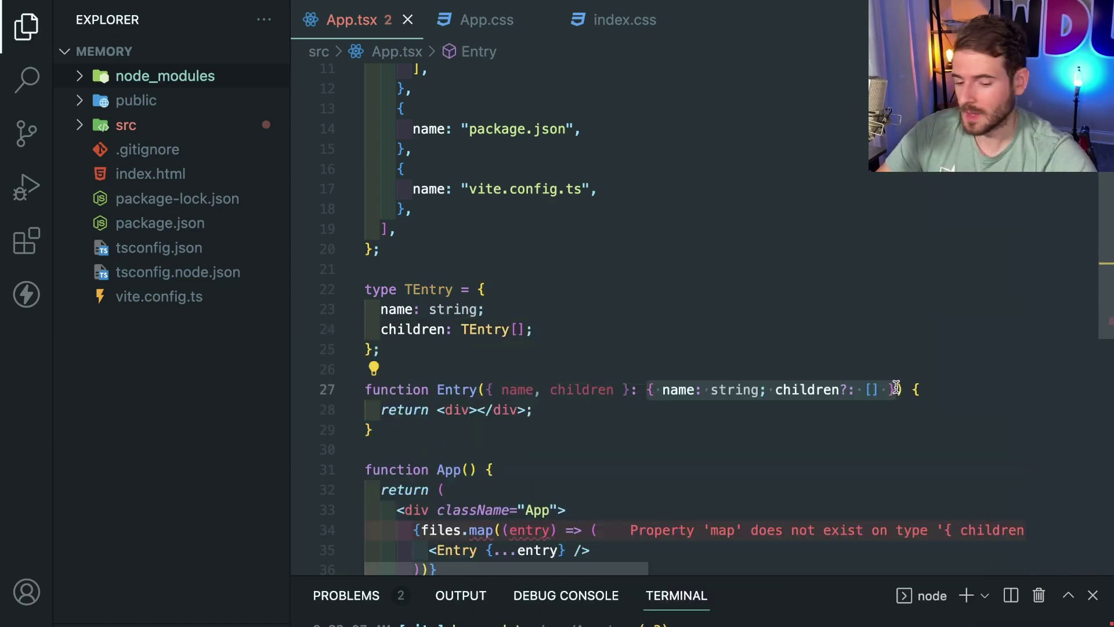
Step: Replace Entry's inline props type with TEntry, keep children optional, and save
double_click(670, 388)
text(TEntry)
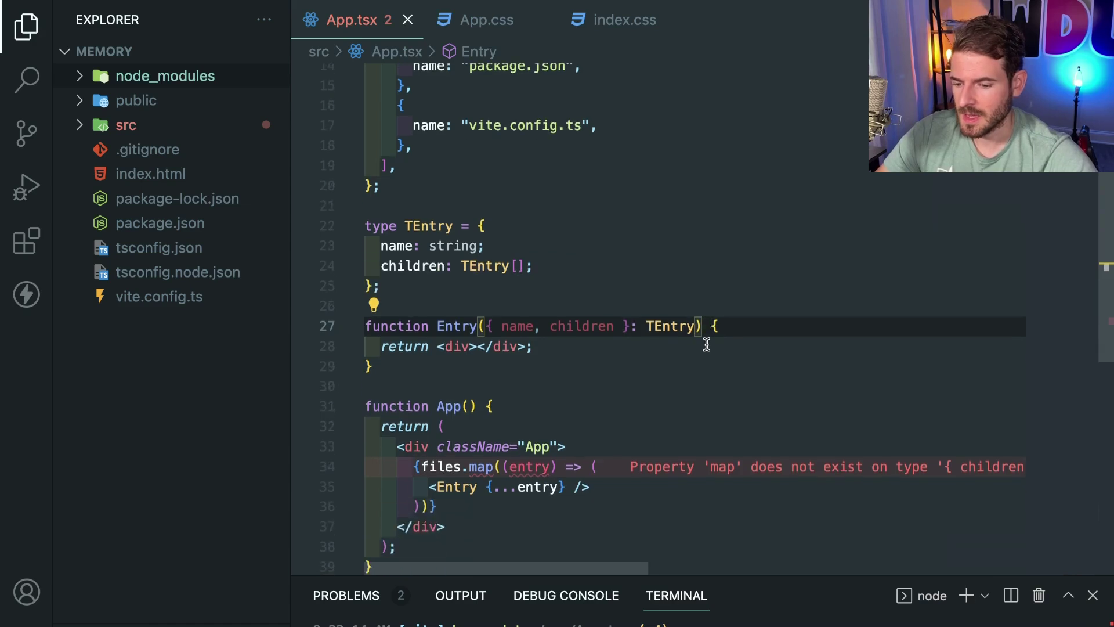
click(626, 409)
scroll(627, 409, down, 3)
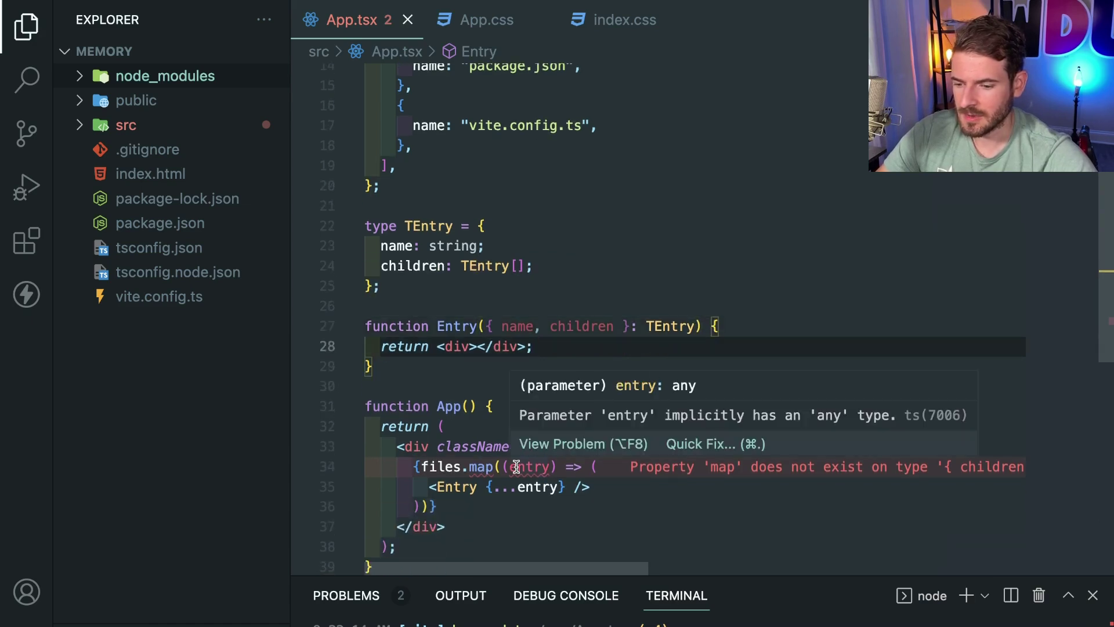
click(446, 265)
text(?)
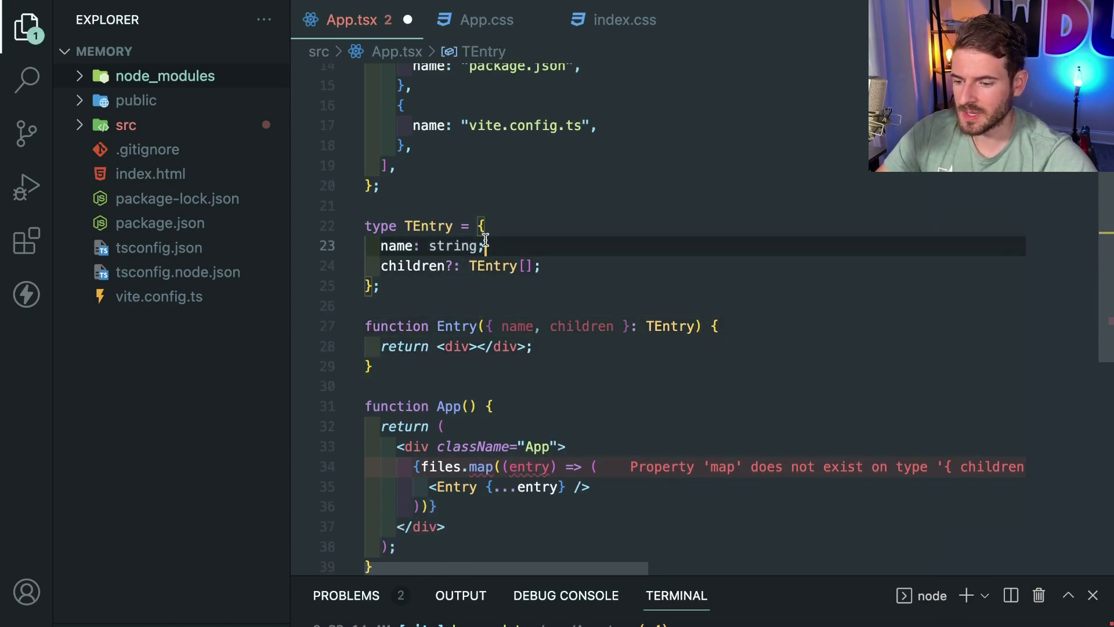
key(Up)
scroll(535, 262, up, 3)
scroll(535, 261, up, 5)
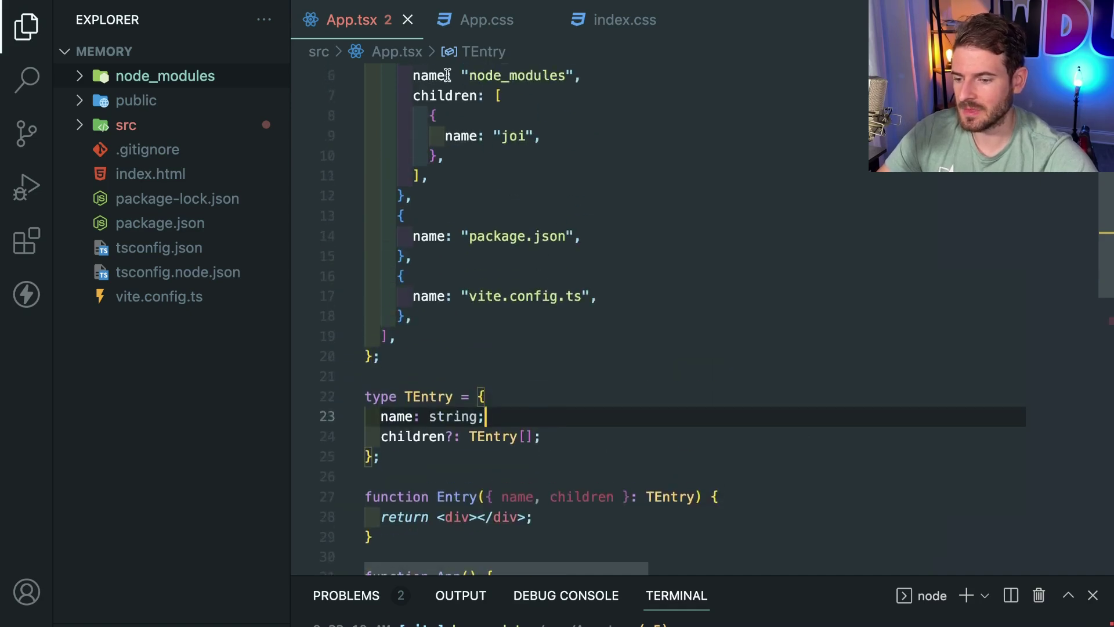
scroll(472, 153, up, 2)
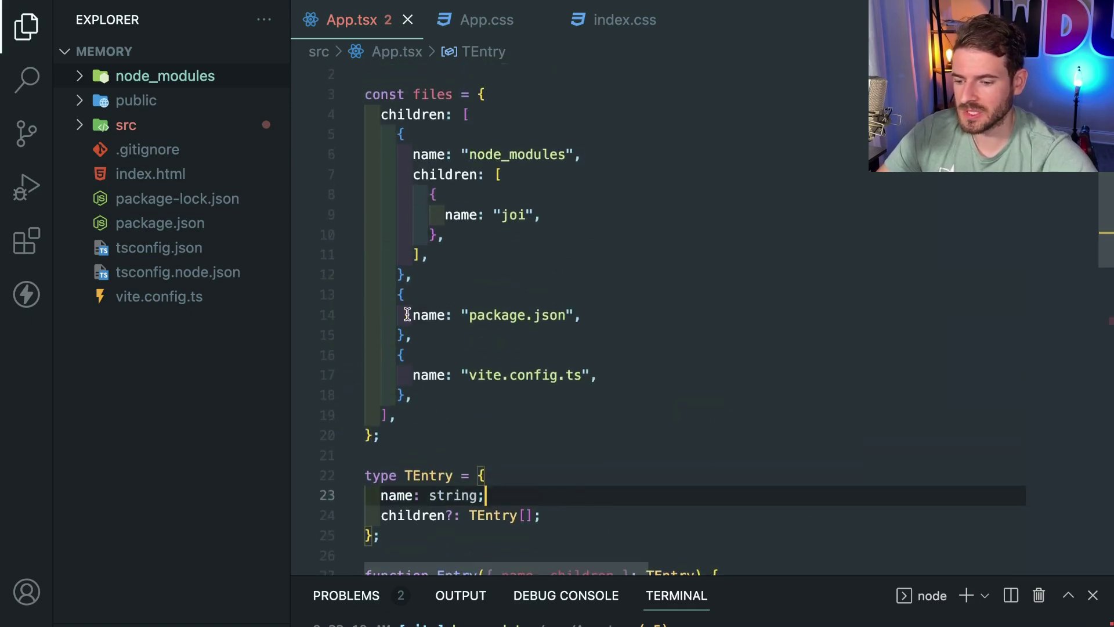
Step: Change App's map call to files.children.map and save
click(567, 315)
scroll(494, 306, down, 5)
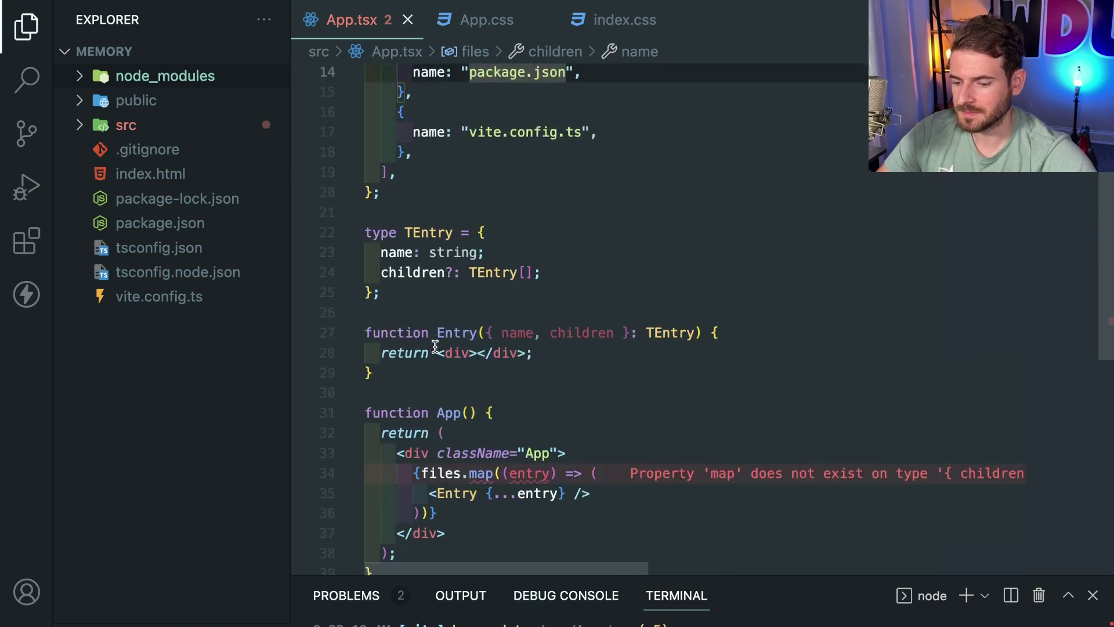
click(505, 387)
click(474, 388)
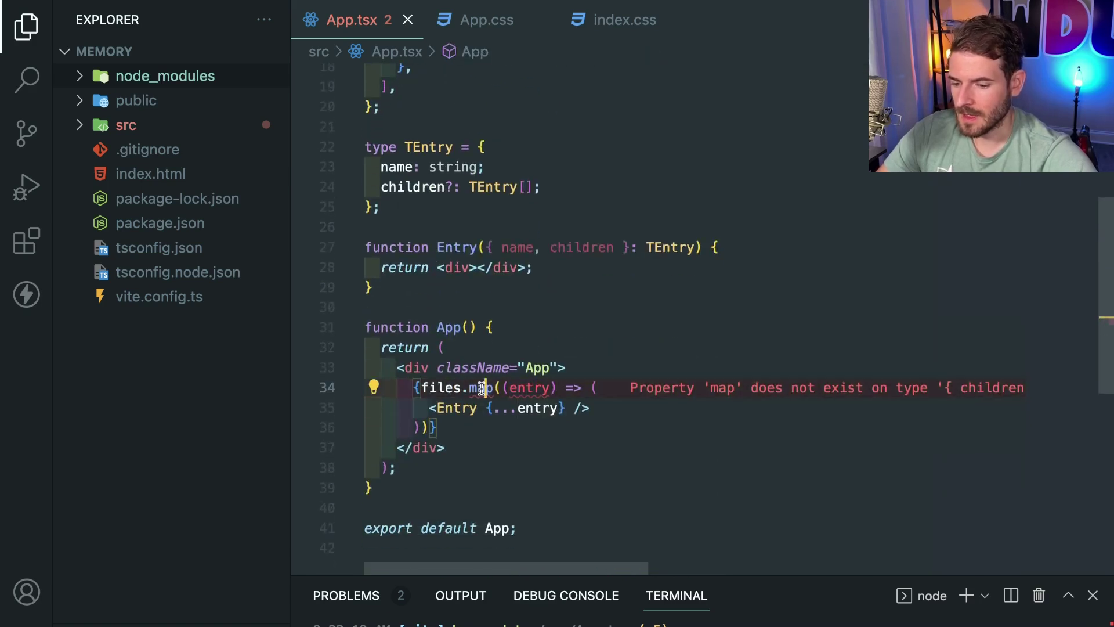
scroll(481, 388, up, 1)
scroll(480, 388, down, 2)
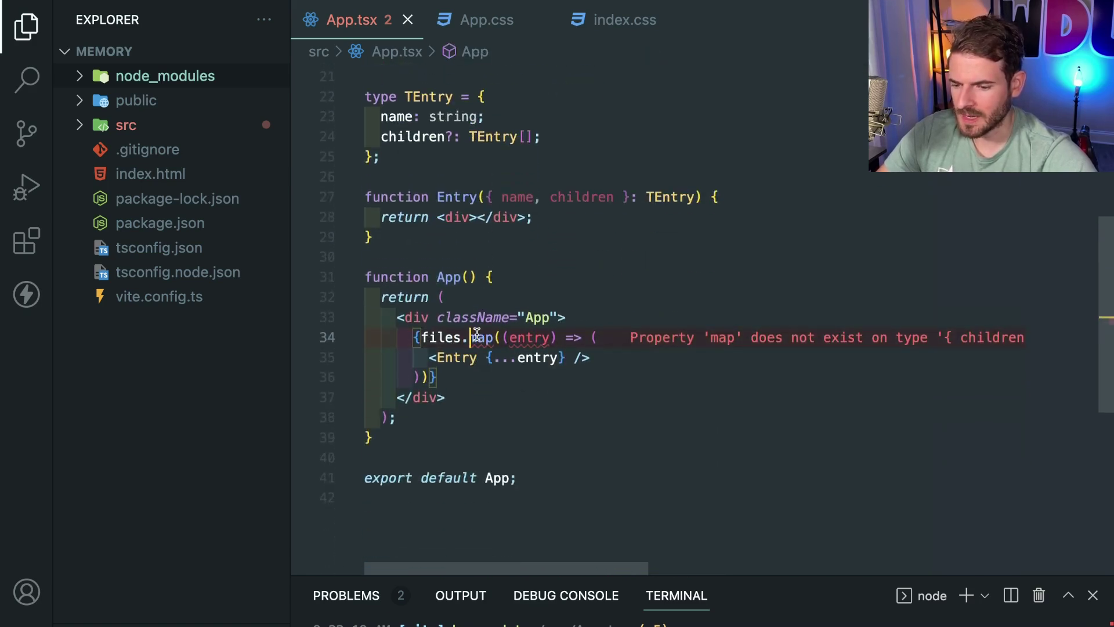
text(children.)
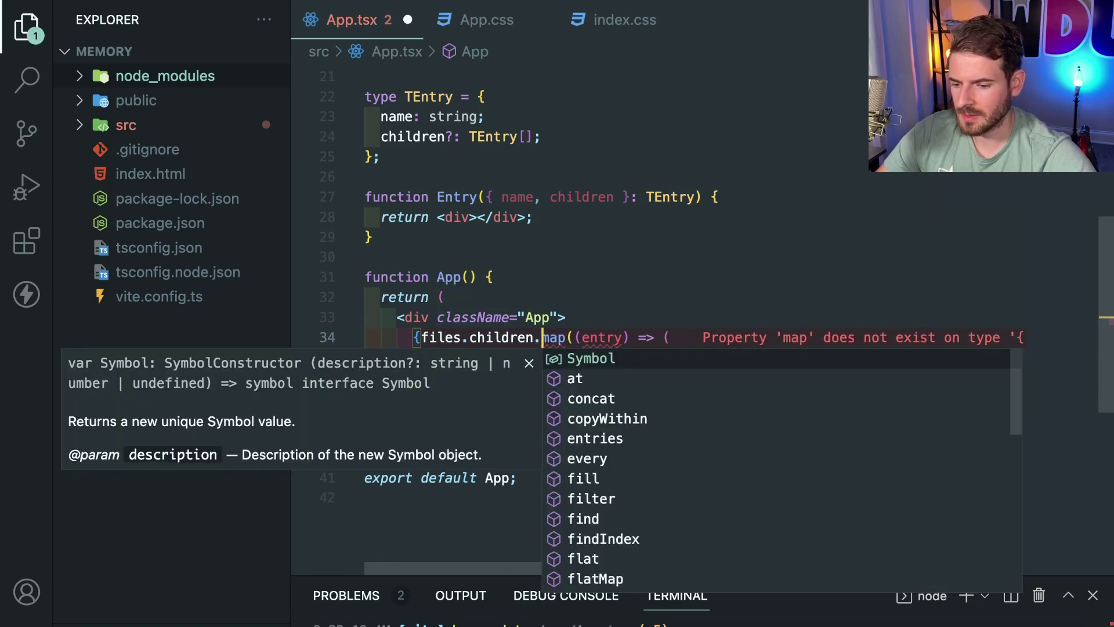
key(Escape)
key(ctrl+s)
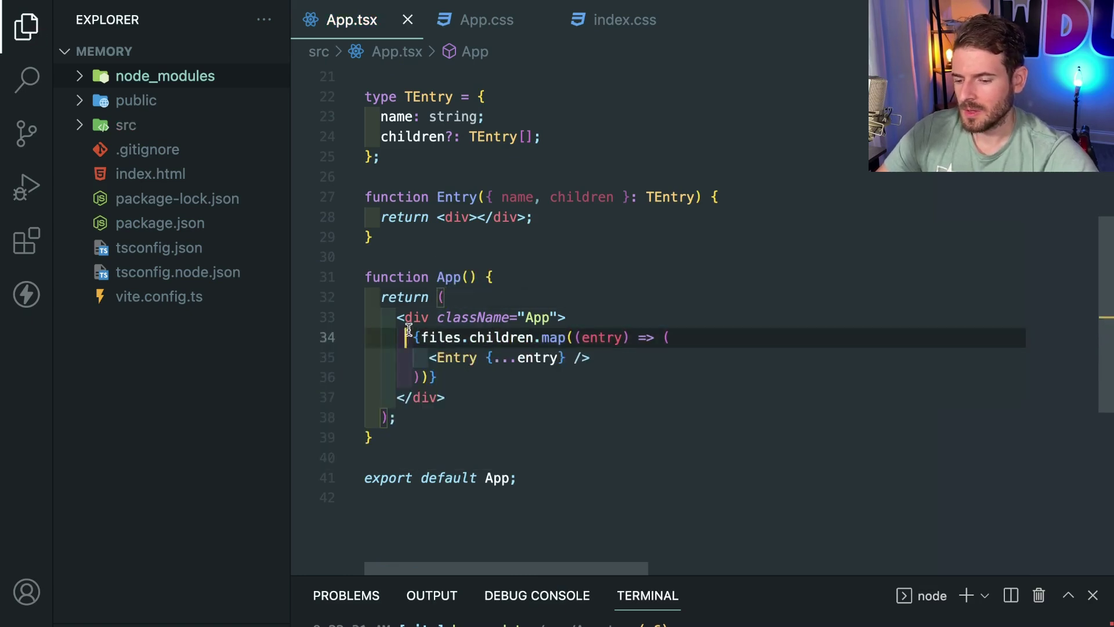
Step: Show {name} inside Entry's div and confirm Chrome lists node_modules, package.json and vite.config.ts
click(467, 380)
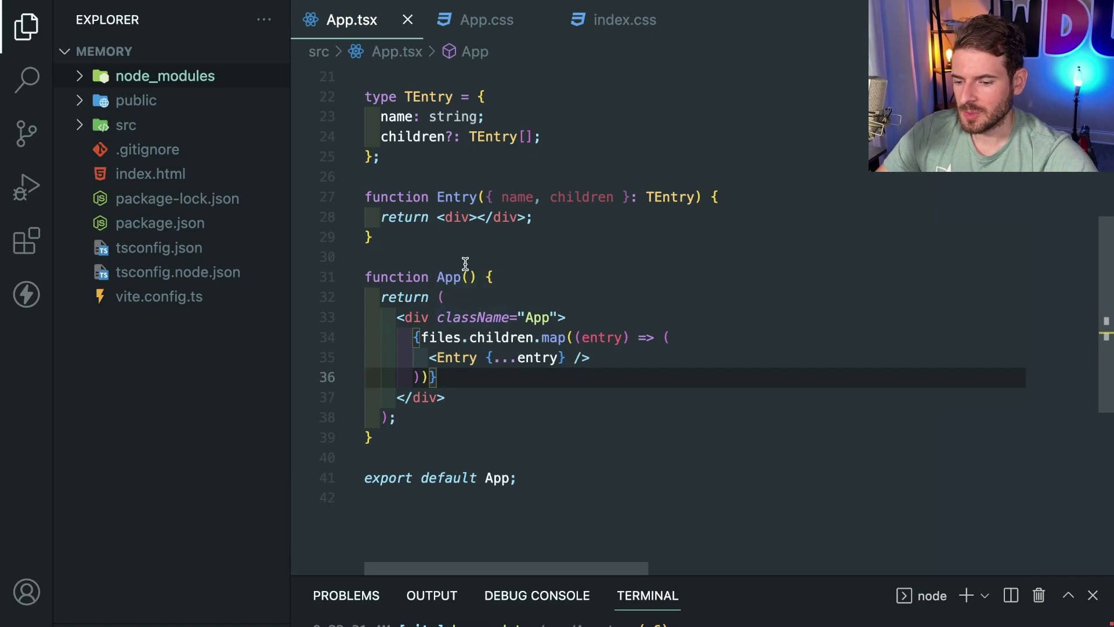
scroll(476, 287, up, 5)
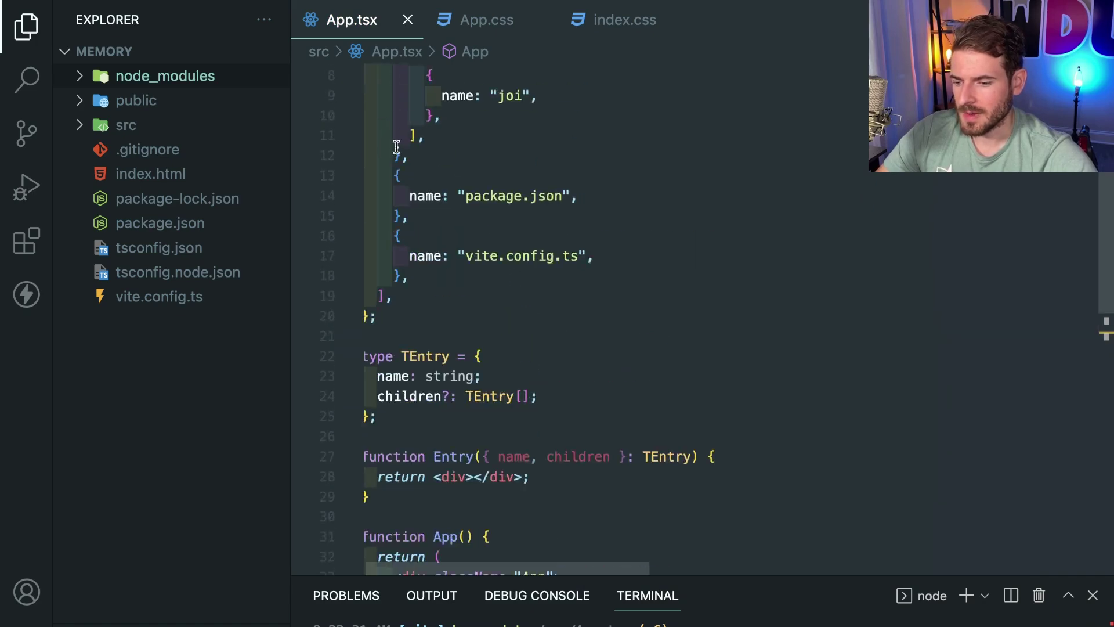
scroll(402, 215, down, 5)
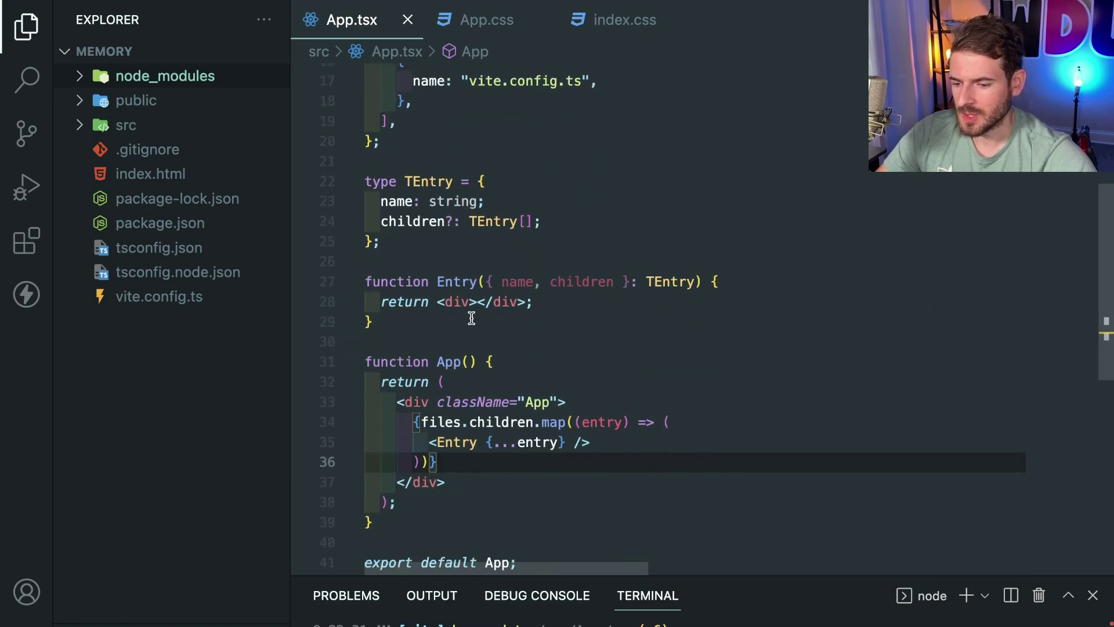
click(476, 302)
text({name})
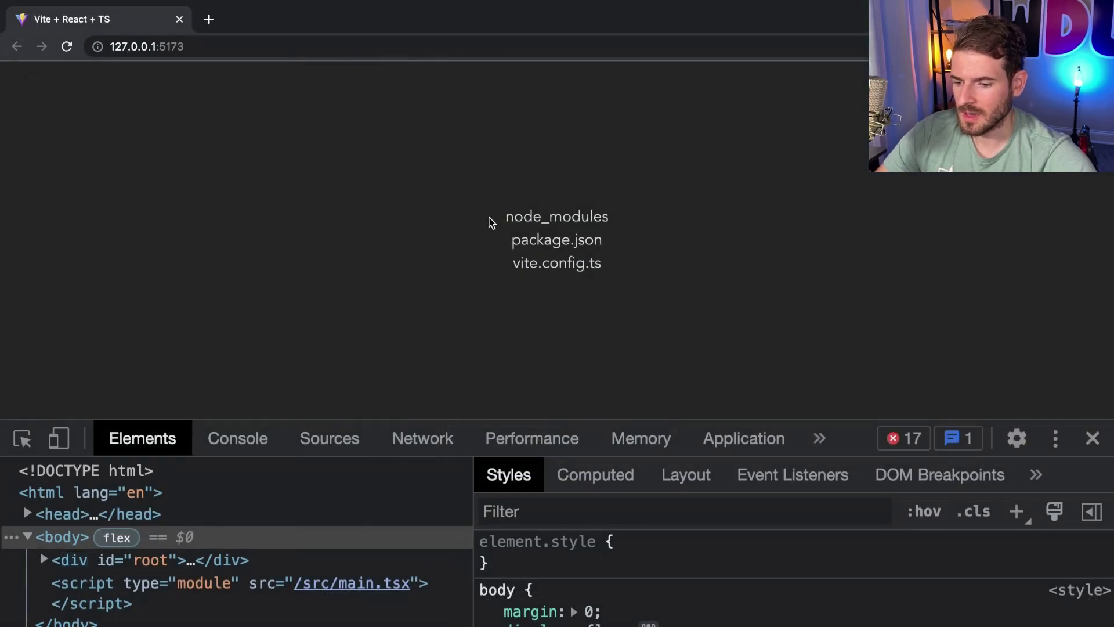
drag(492, 218, 673, 216)
drag(536, 240, 601, 240)
mouse_move(505, 244)
mouse_down()
mouse_move(652, 261)
mouse_move(518, 264)
mouse_up()
click(628, 264)
click(523, 267)
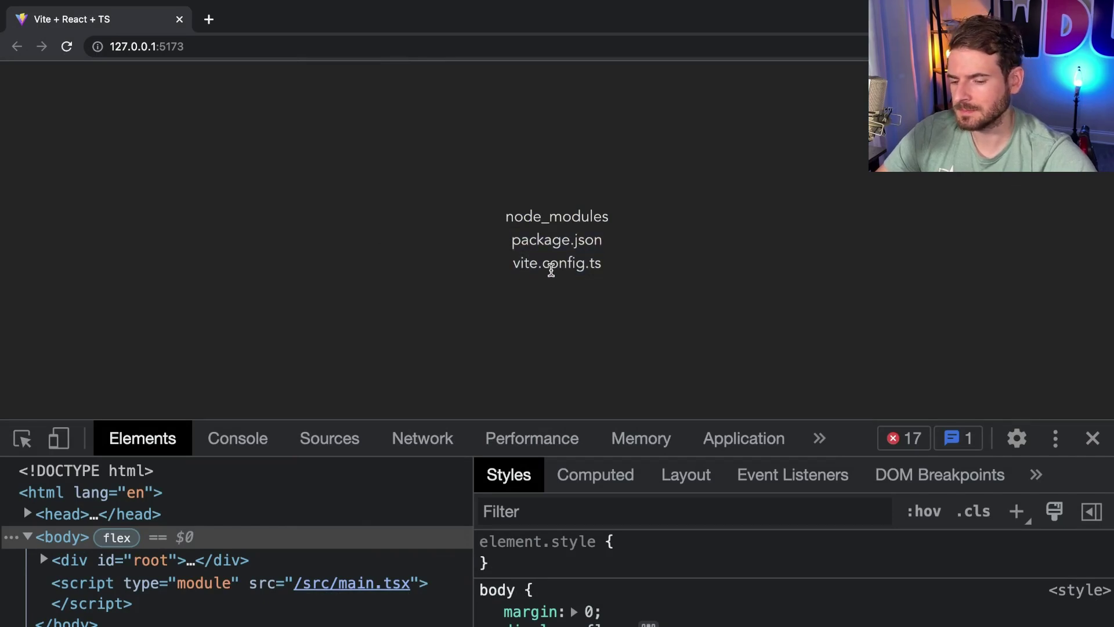
key(alt+Tab)
Step: Add {children?.map(entry => <Entry {...entry} />)} after {name} in Entry and save with formatting
click(474, 283)
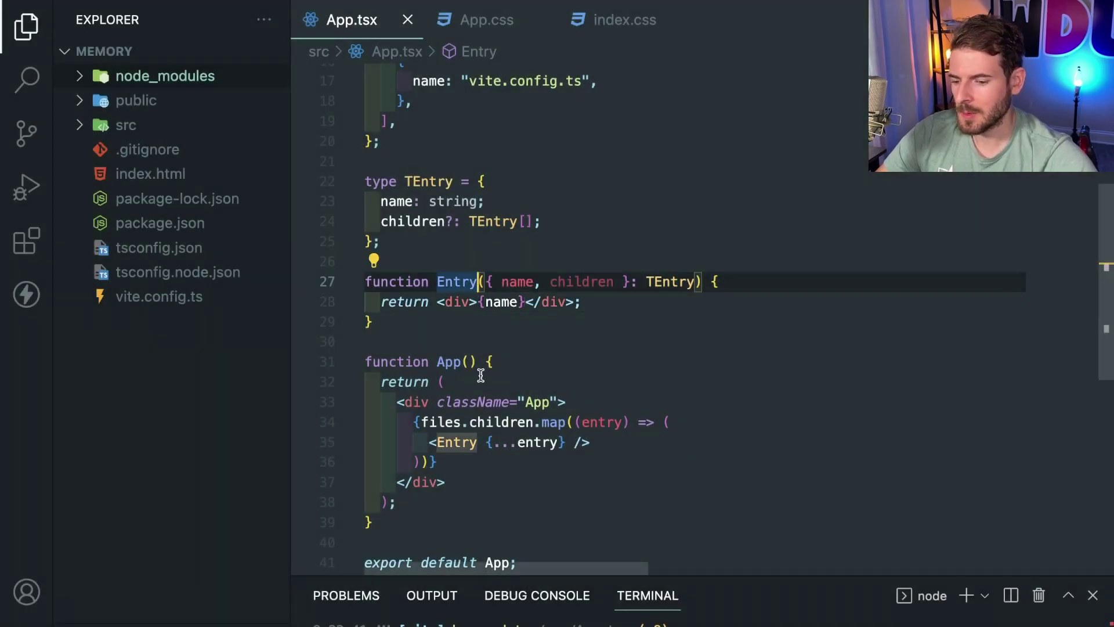
click(478, 302)
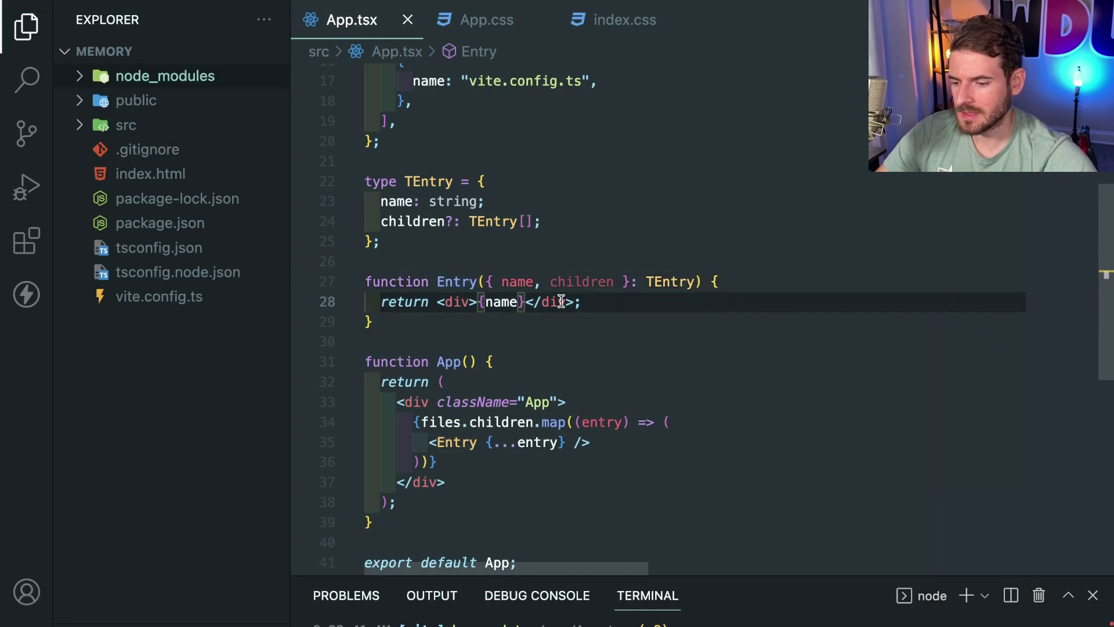
scroll(527, 307, down, 2)
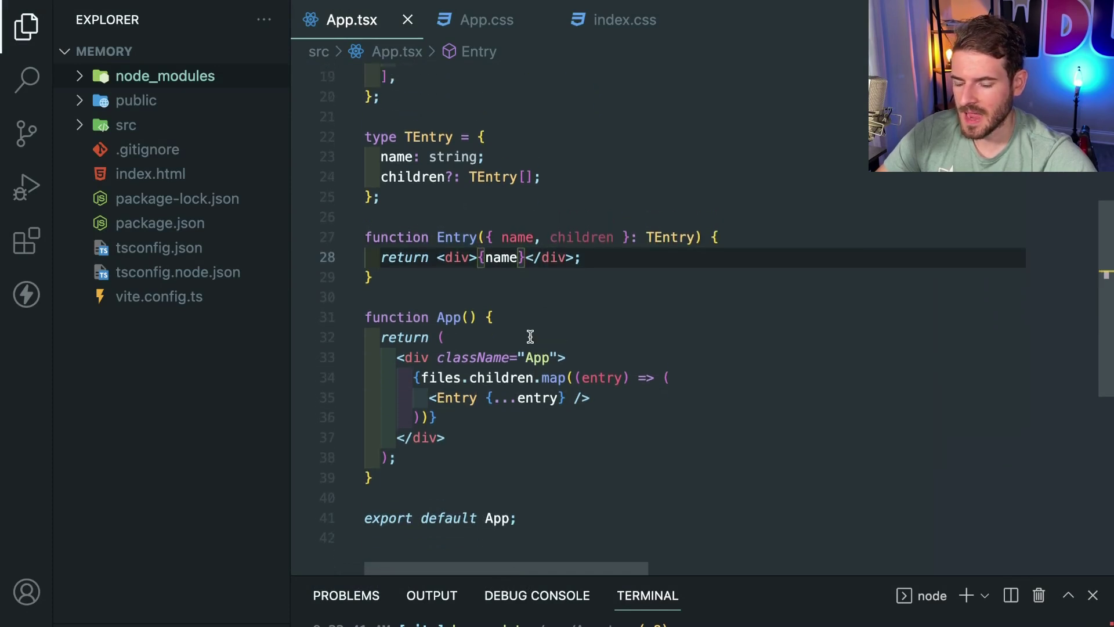
click(546, 237)
double_click(557, 237)
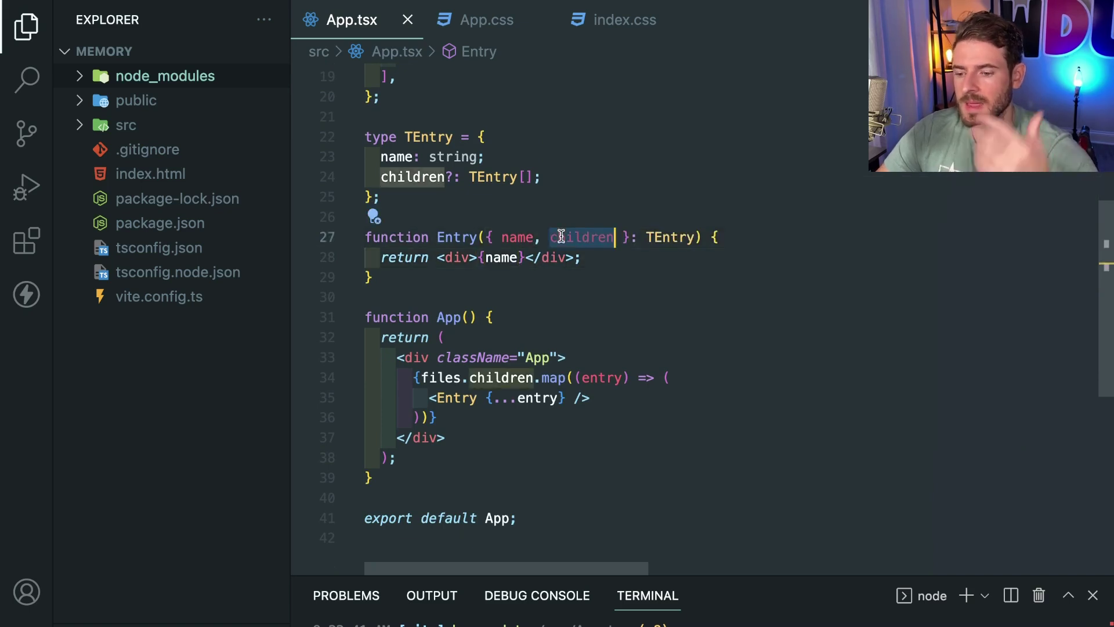
click(526, 256)
key(Return)
key(Return)
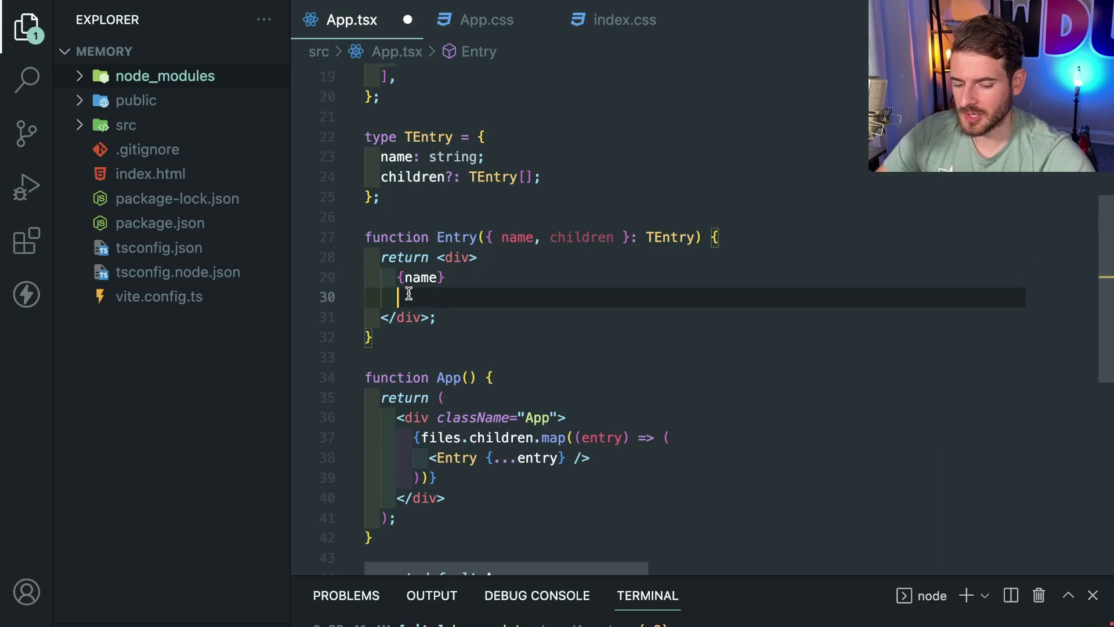
text({children?.)
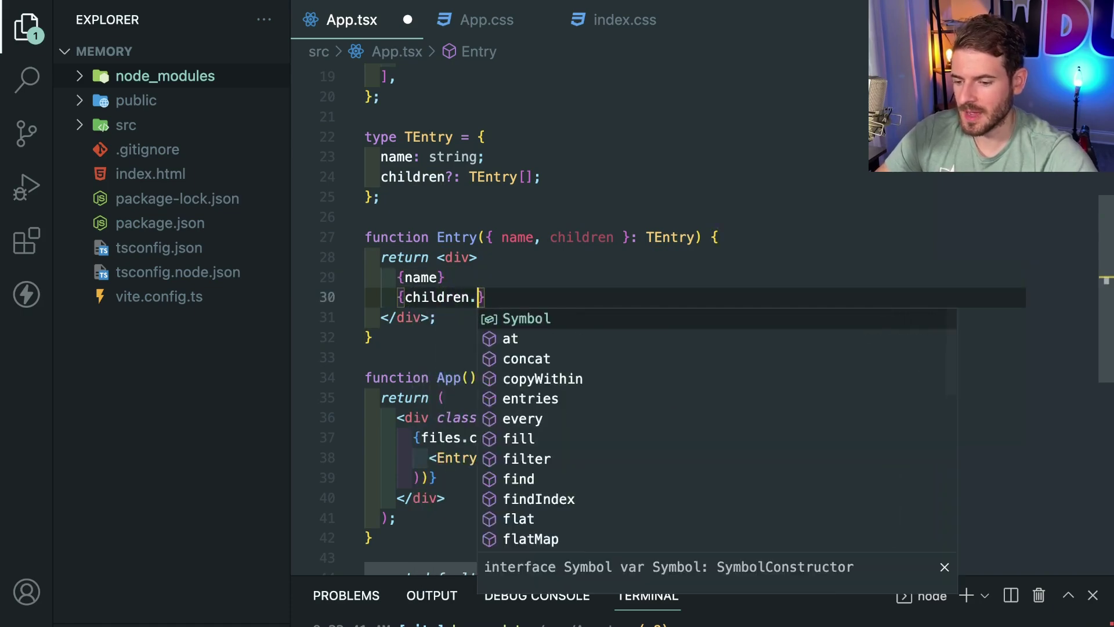
text(map(entr)
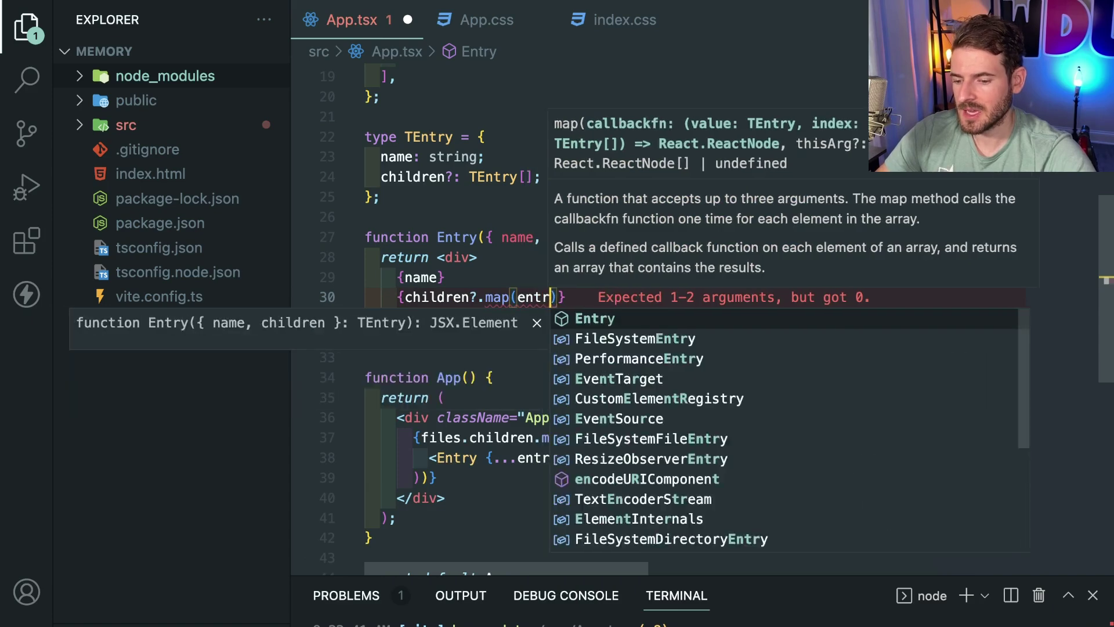
text(y =>)
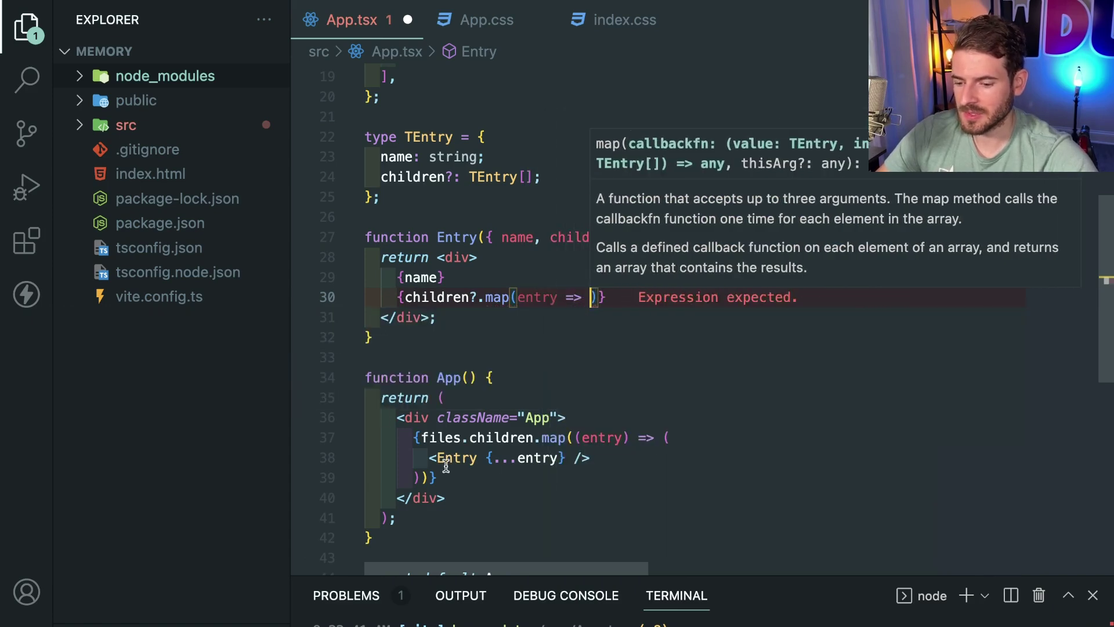
drag(429, 457, 588, 458)
key(ctrl+c)
click(590, 297)
key(ctrl+v)
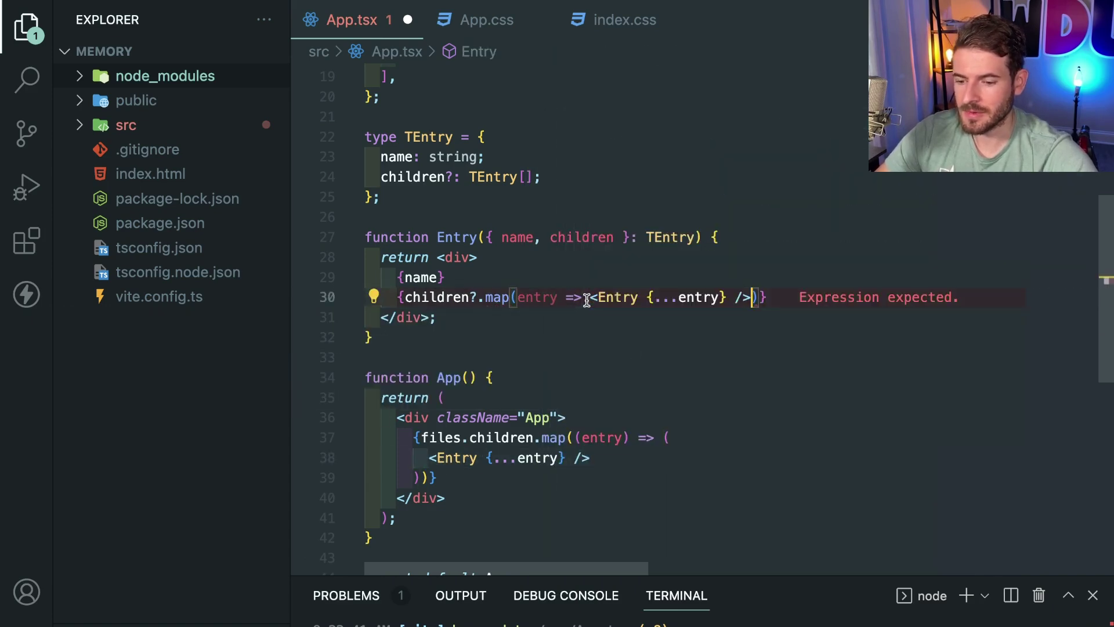
key(ctrl+s)
Step: Check in Chrome that joi appears under node_modules, then return to the editor
key(alt+Tab)
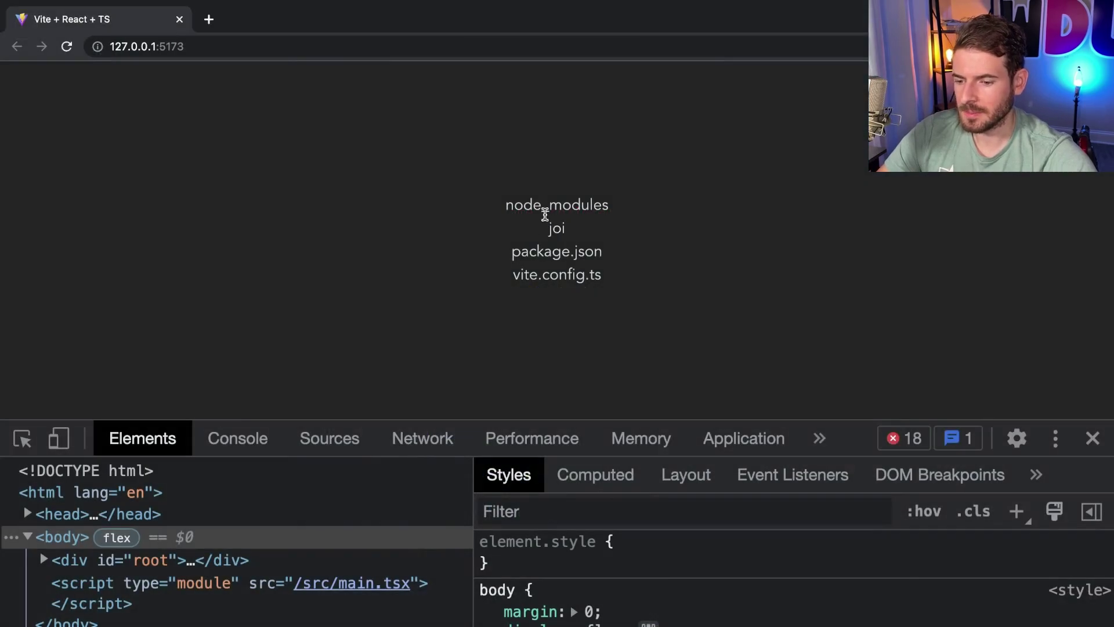
drag(532, 209, 576, 229)
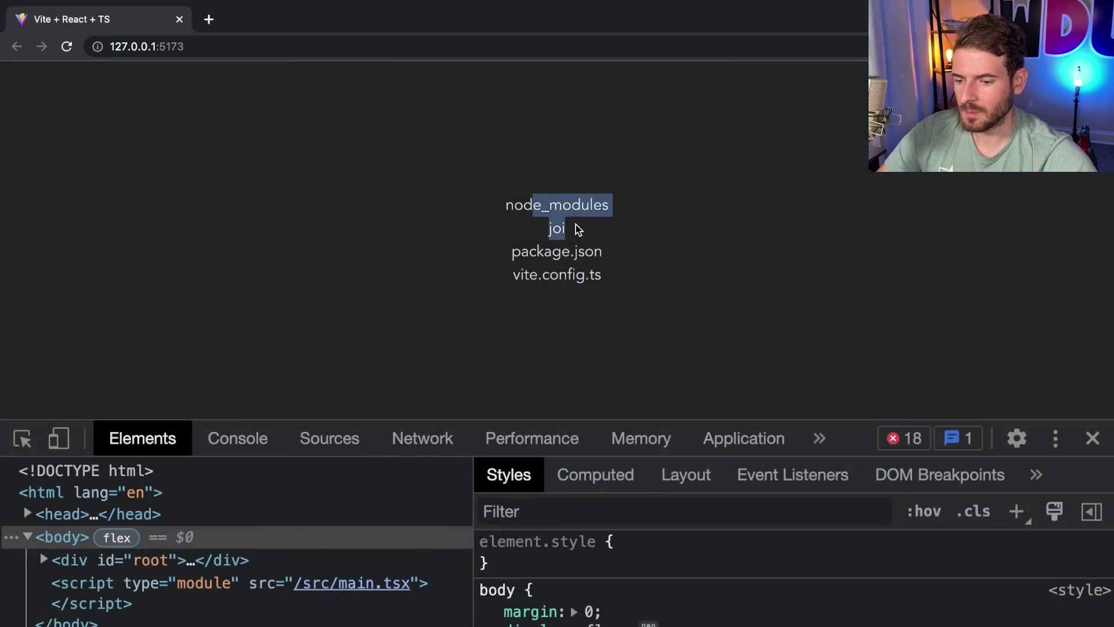
click(576, 229)
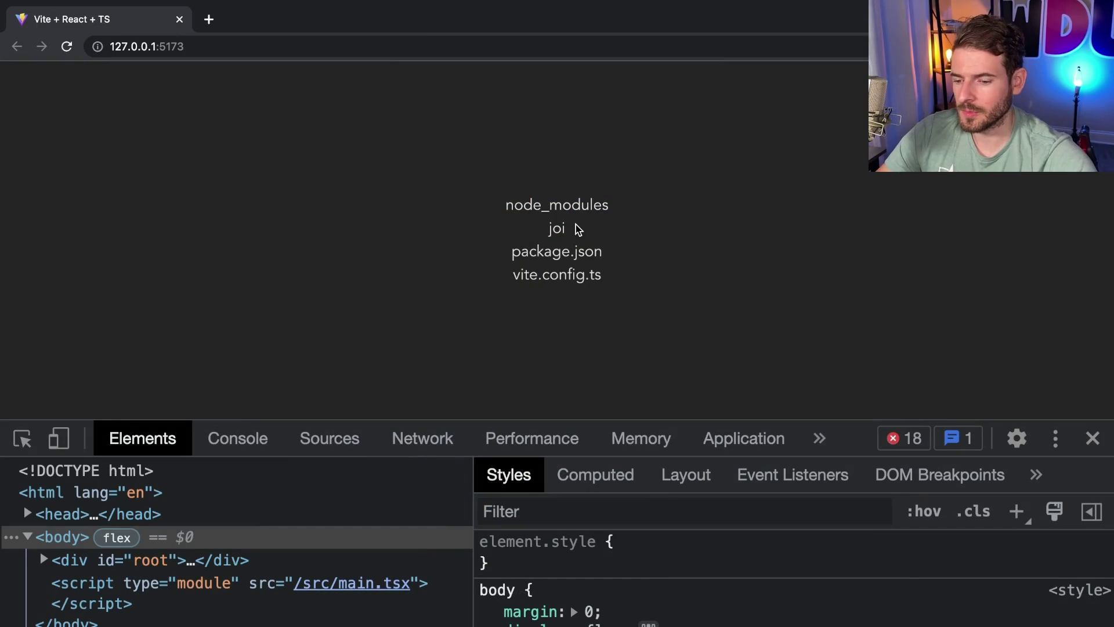
key(alt+Tab)
scroll(493, 145, up, 5)
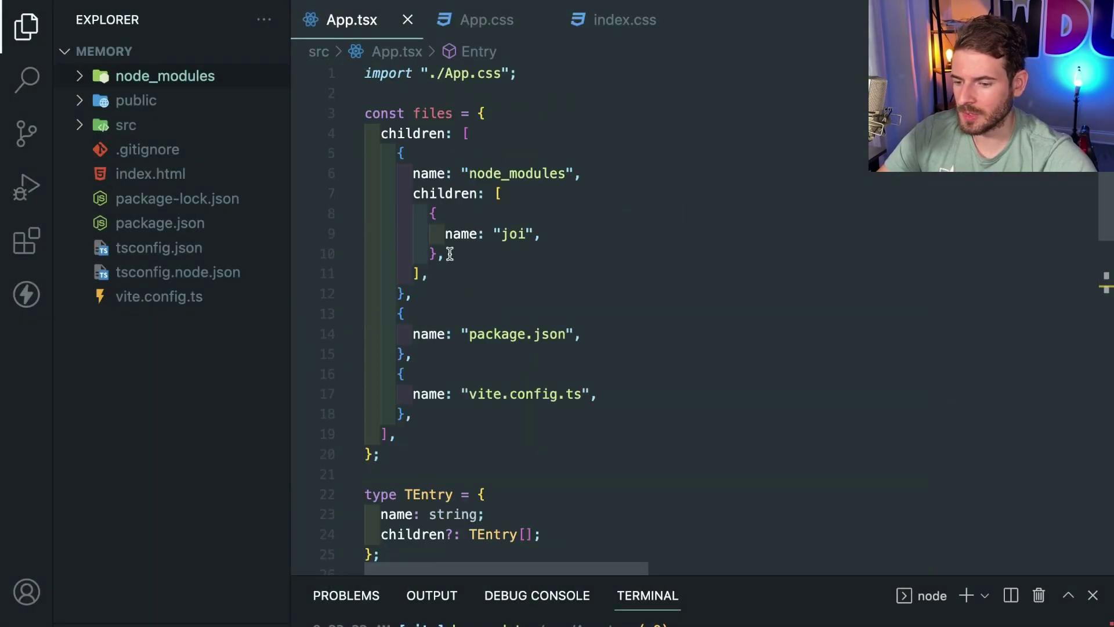
Step: Copy the children array and paste it under joi's name as a nested list
click(459, 275)
drag(412, 193, 443, 287)
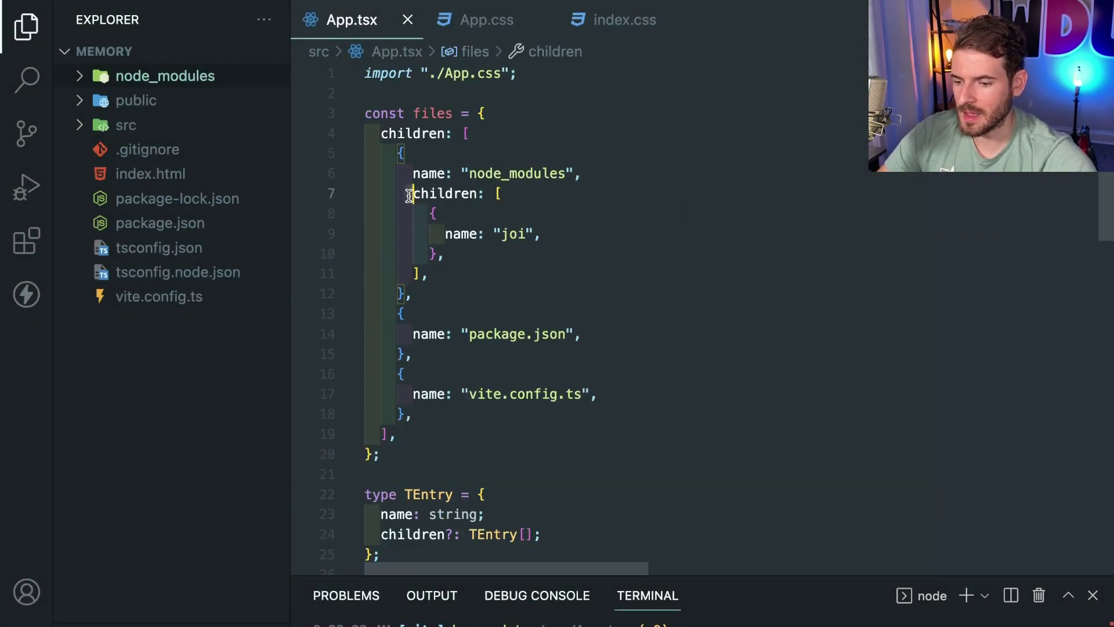
click(548, 236)
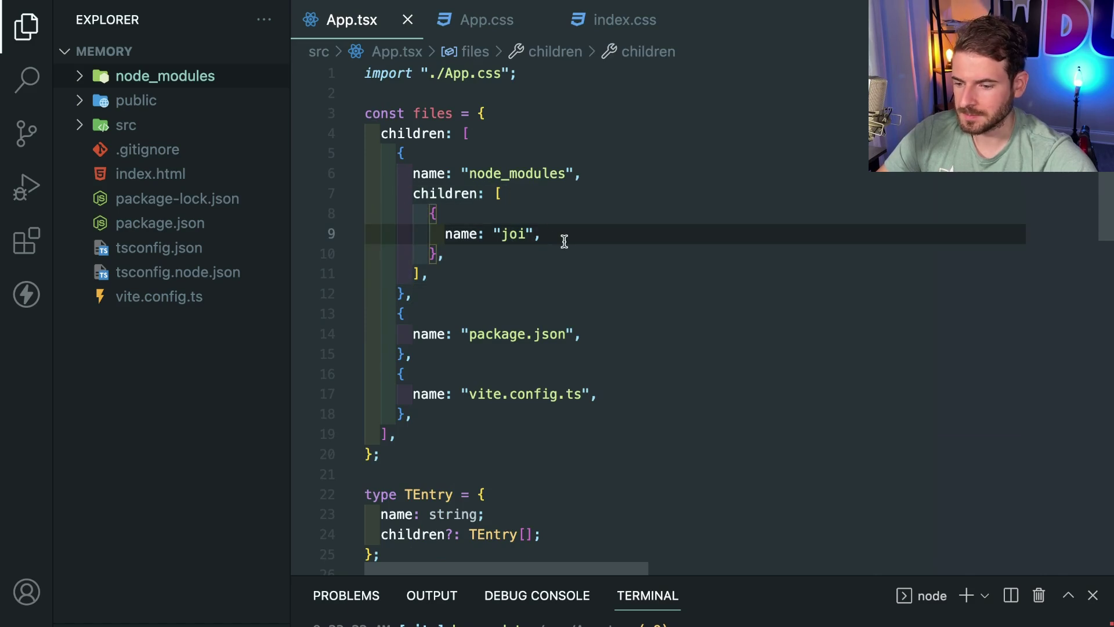
click(545, 254)
click(544, 235)
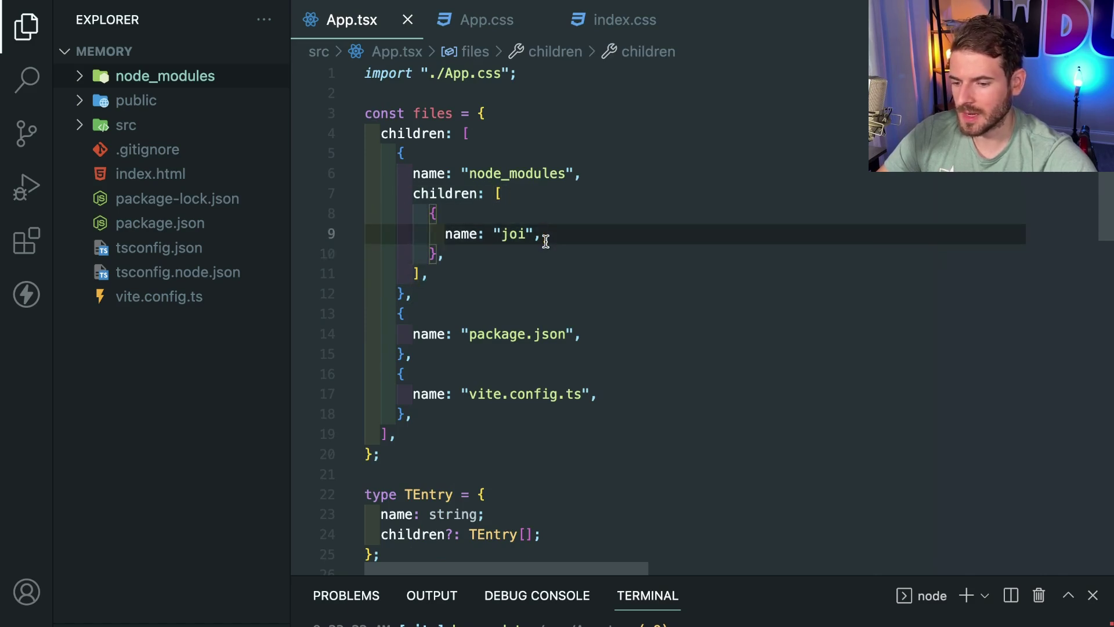
key(ctrl+v)
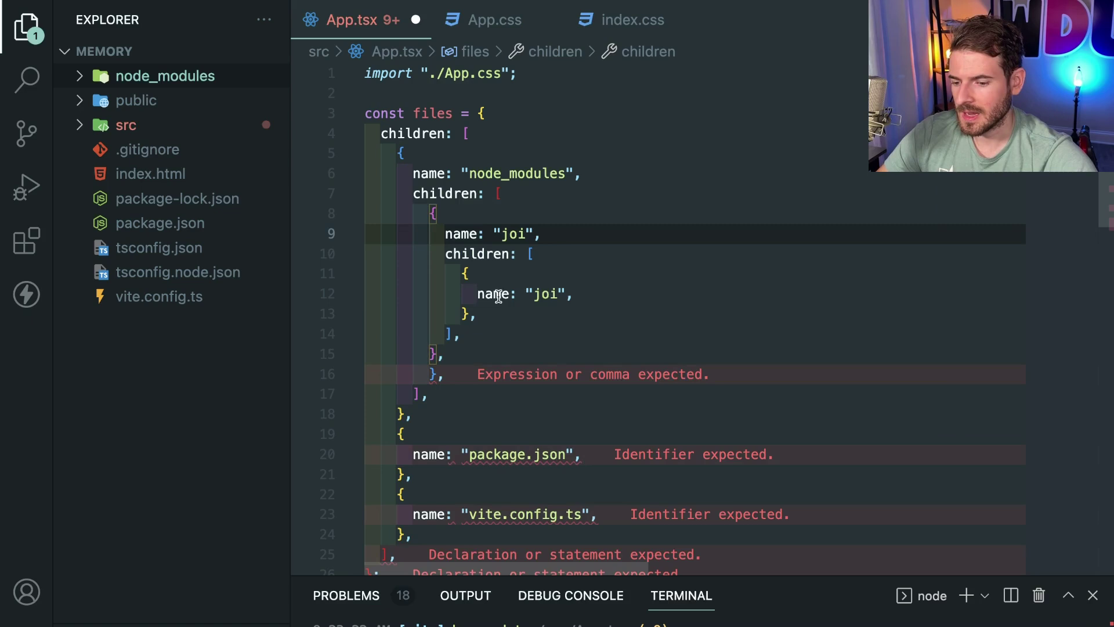
Step: Rename joi's nested children to node_modules and package.json, then save
click(480, 295)
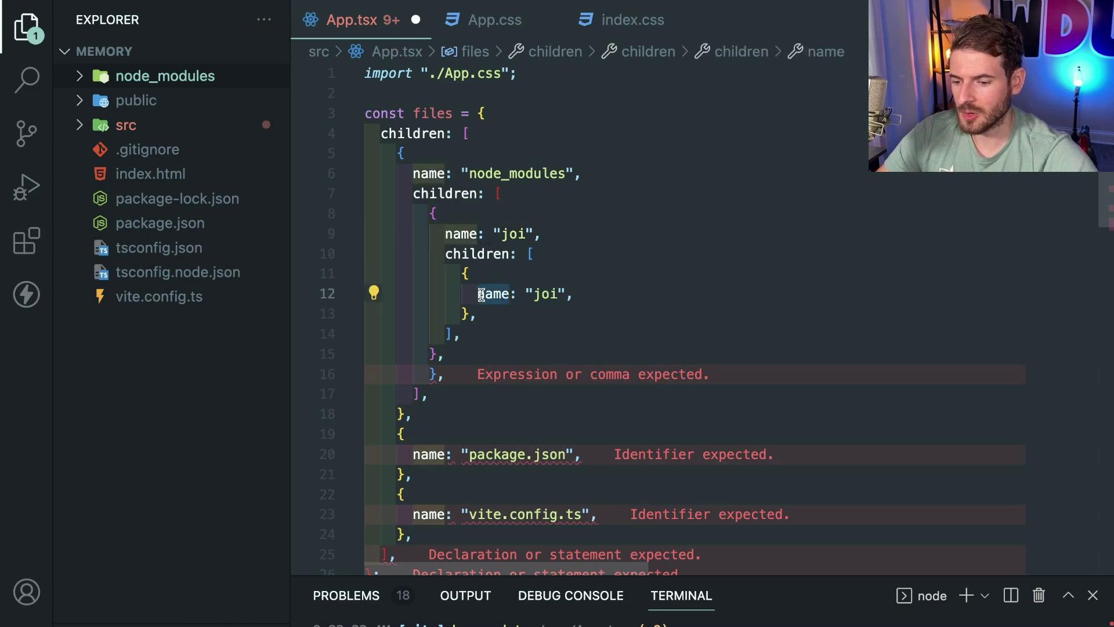
double_click(547, 294)
text(node_)
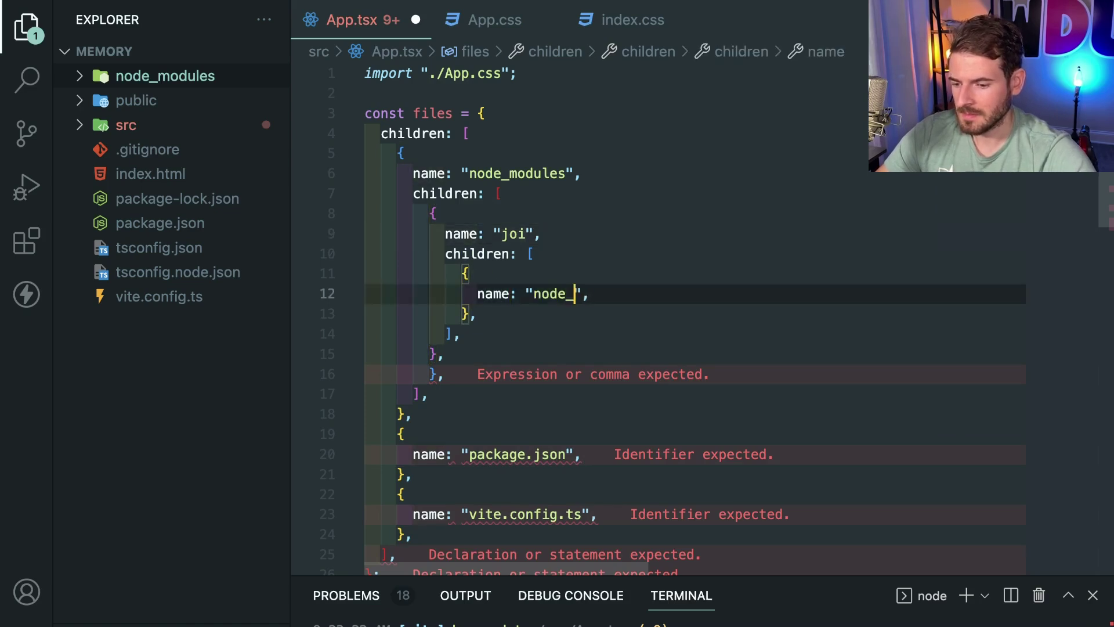
text(s)
key(shift+alt+Down)
double_click(574, 354)
text(p)
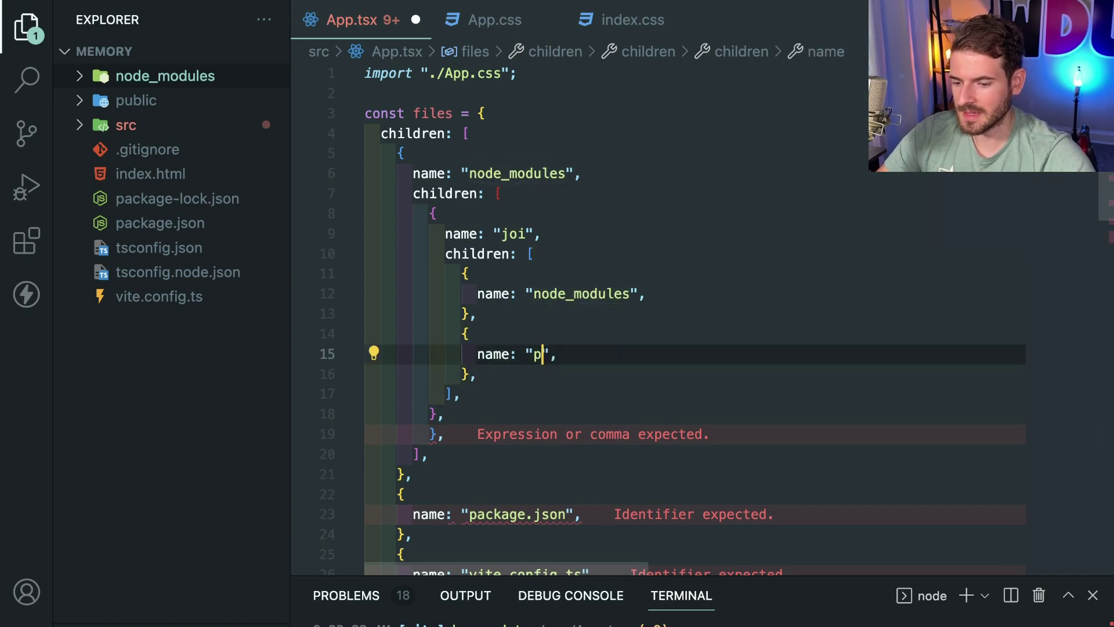
key(ctrl+s)
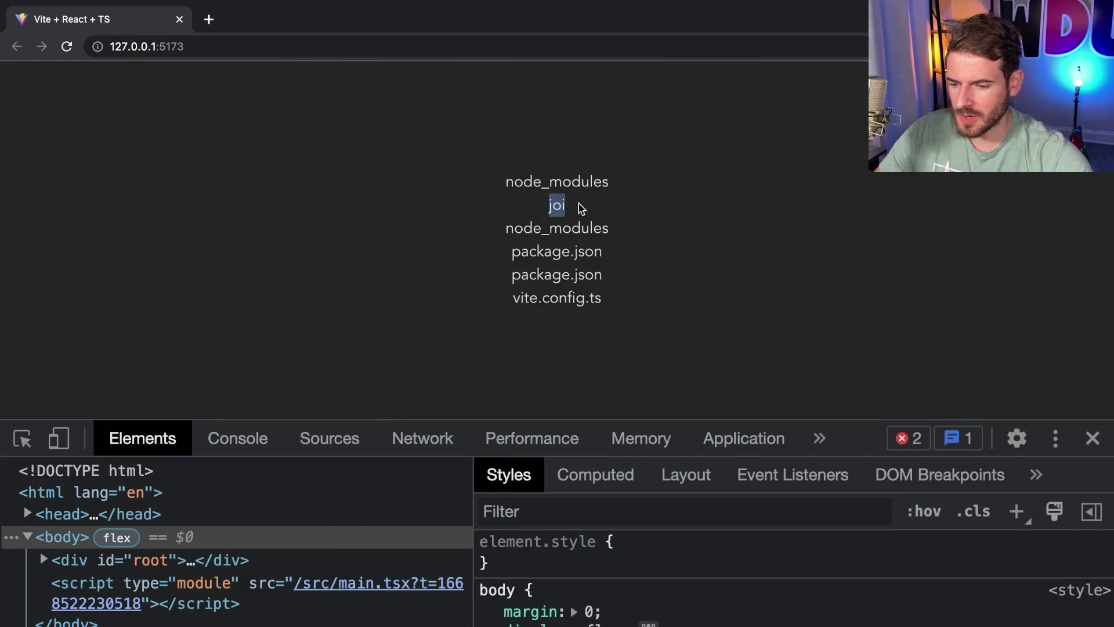
Step: Inspect the node_modules element in DevTools to confirm joi's nested child divs, then return to the editor
click(23, 439)
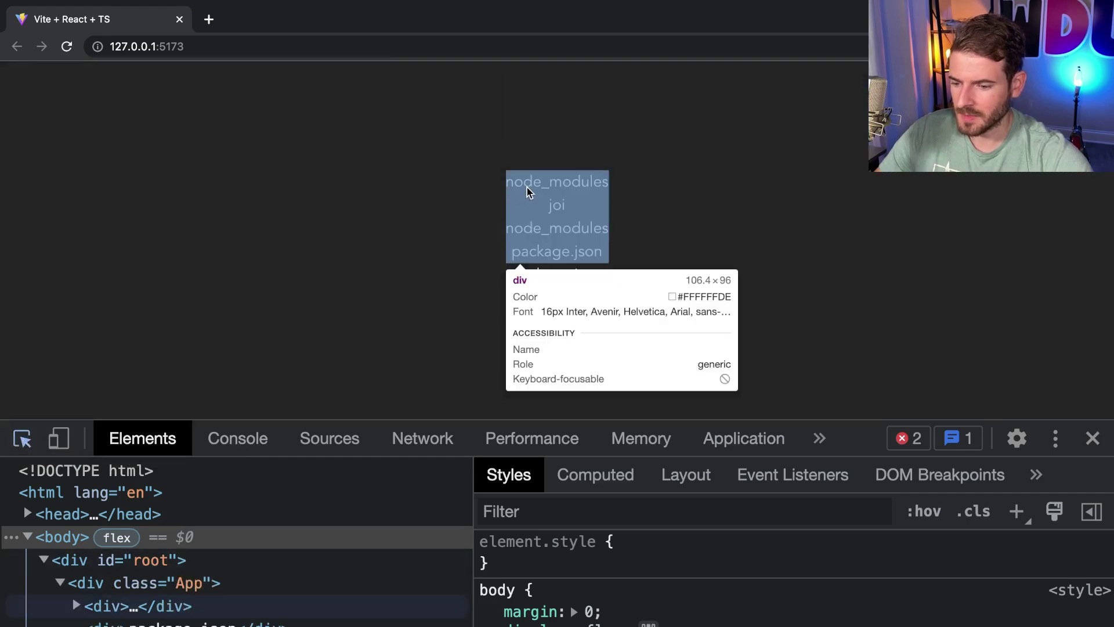
click(526, 192)
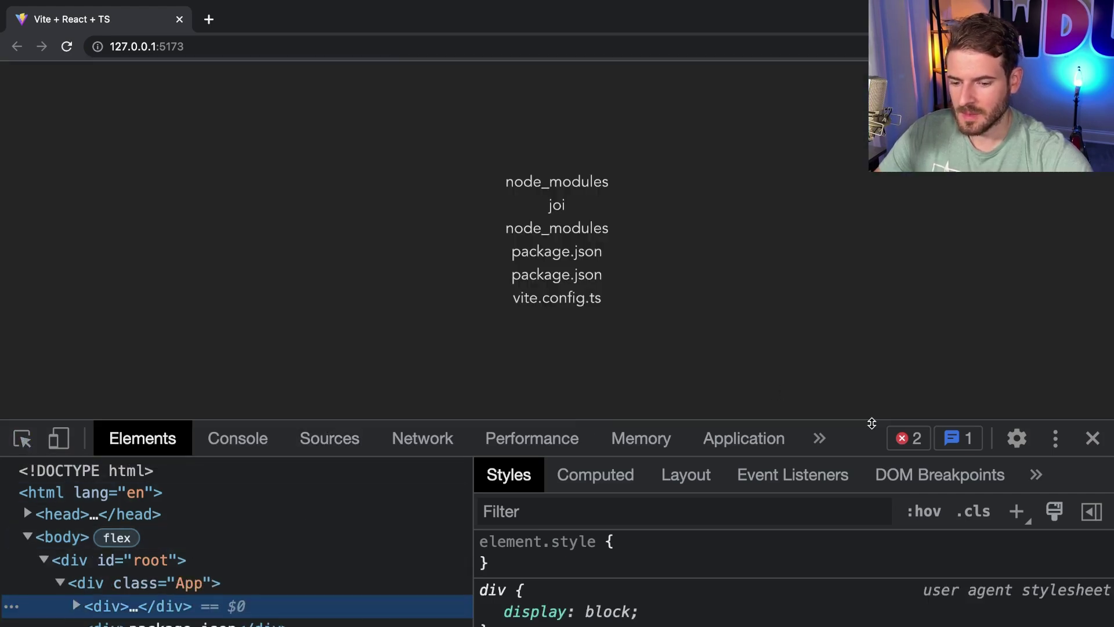
drag(871, 424, 871, 356)
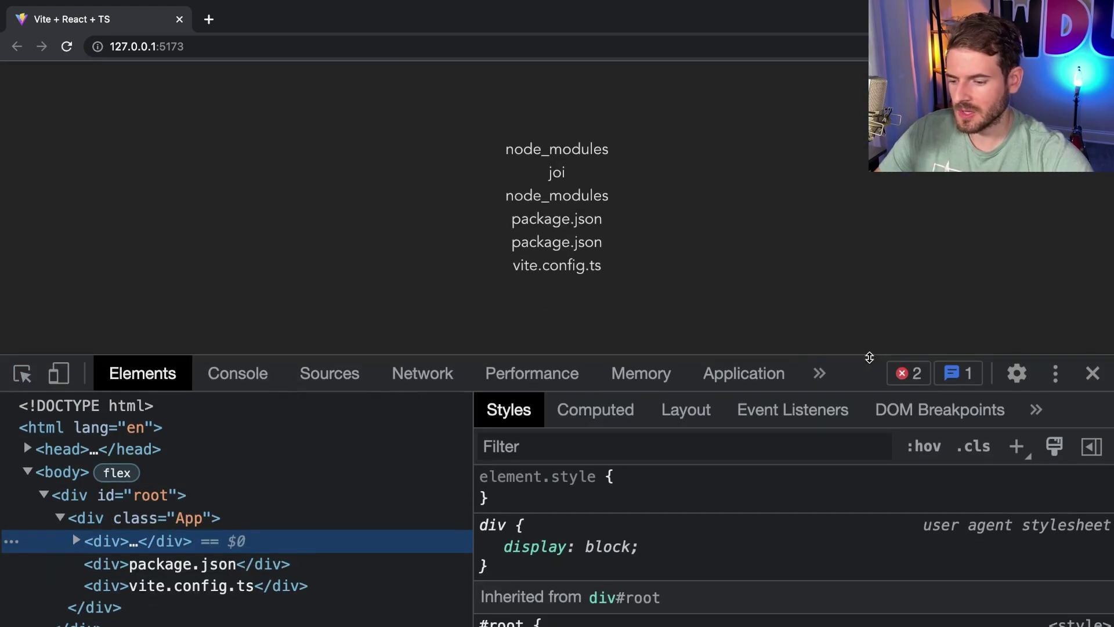
click(76, 540)
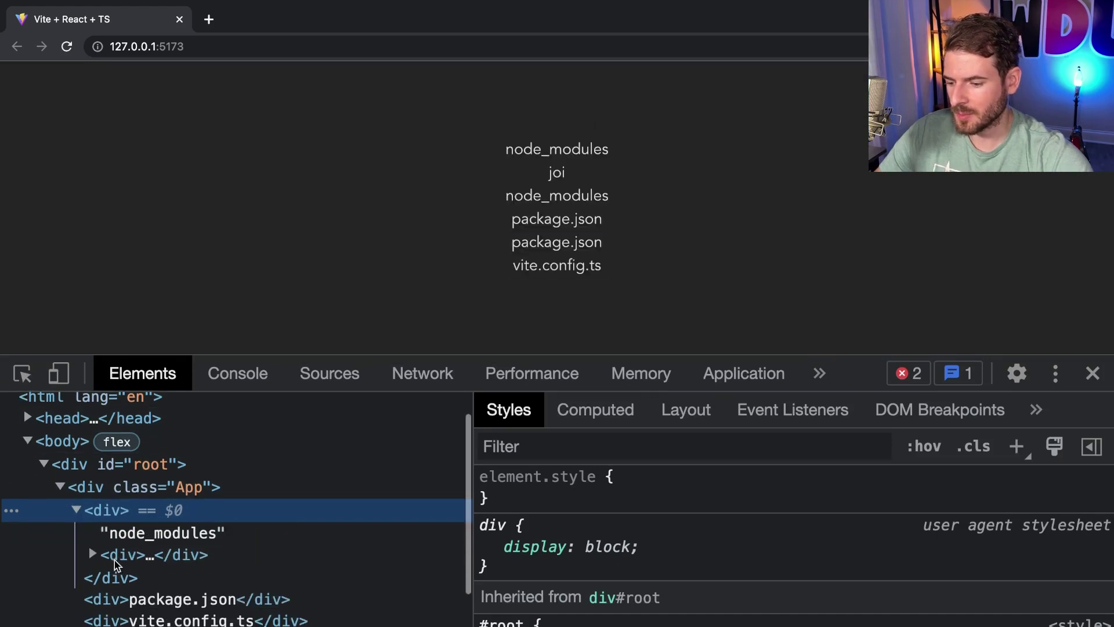
click(93, 555)
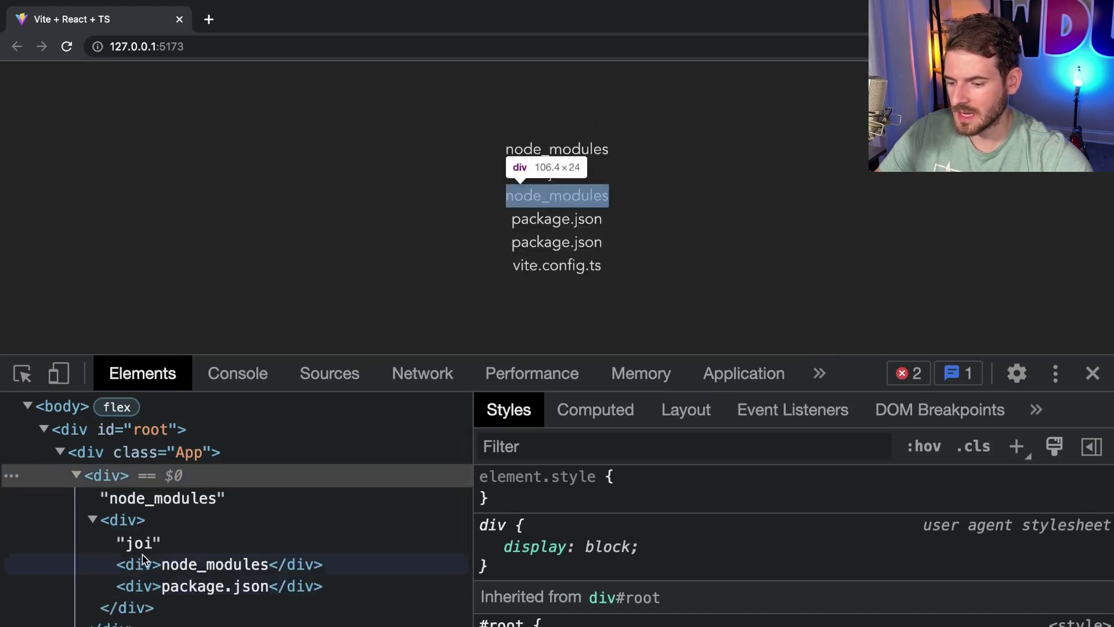
scroll(144, 556, down, 1)
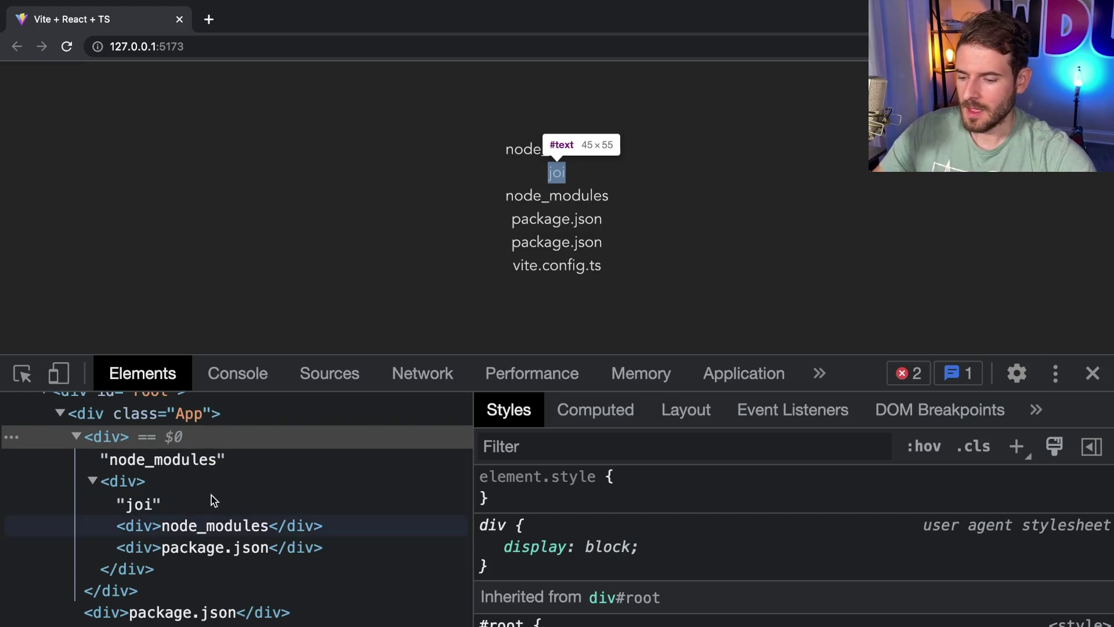
drag(856, 359, 856, 468)
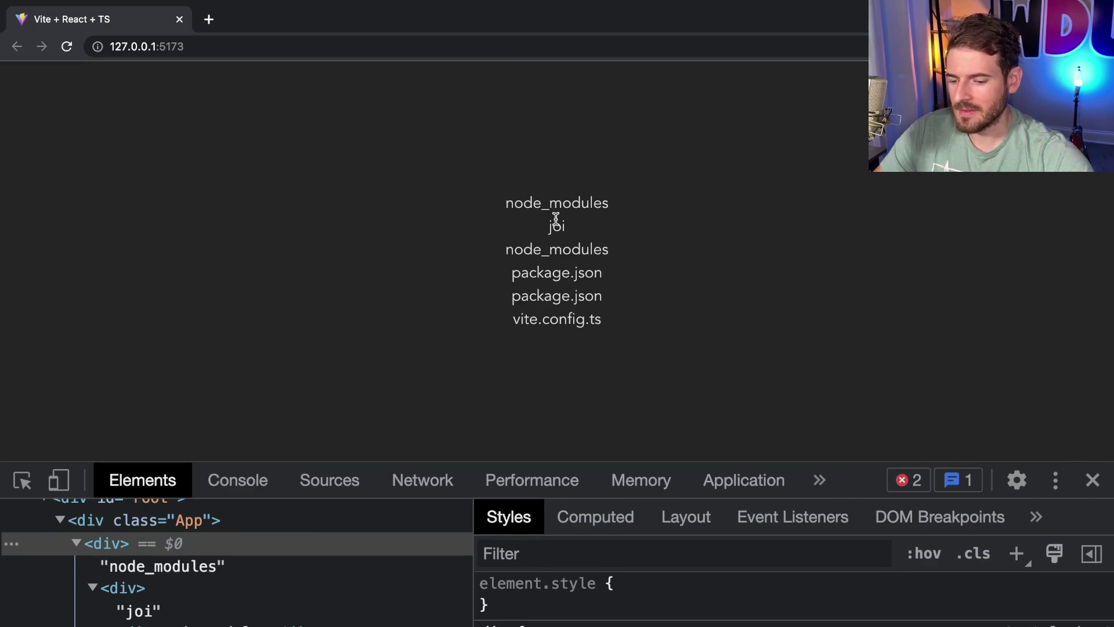
key(alt+Tab)
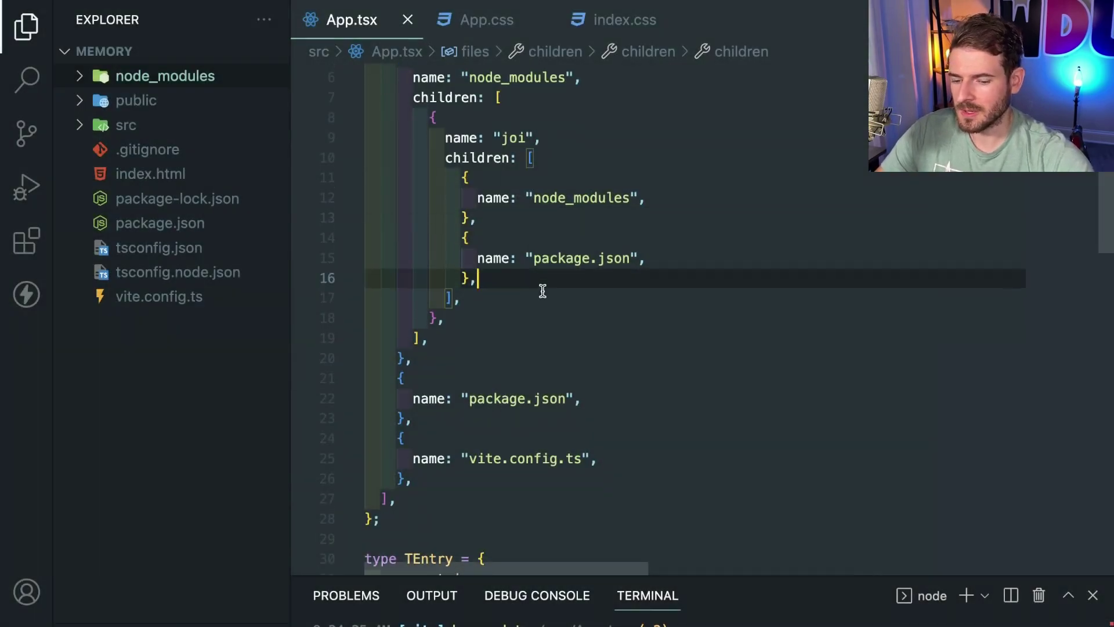
scroll(542, 293, down, 5)
scroll(542, 292, down, 2)
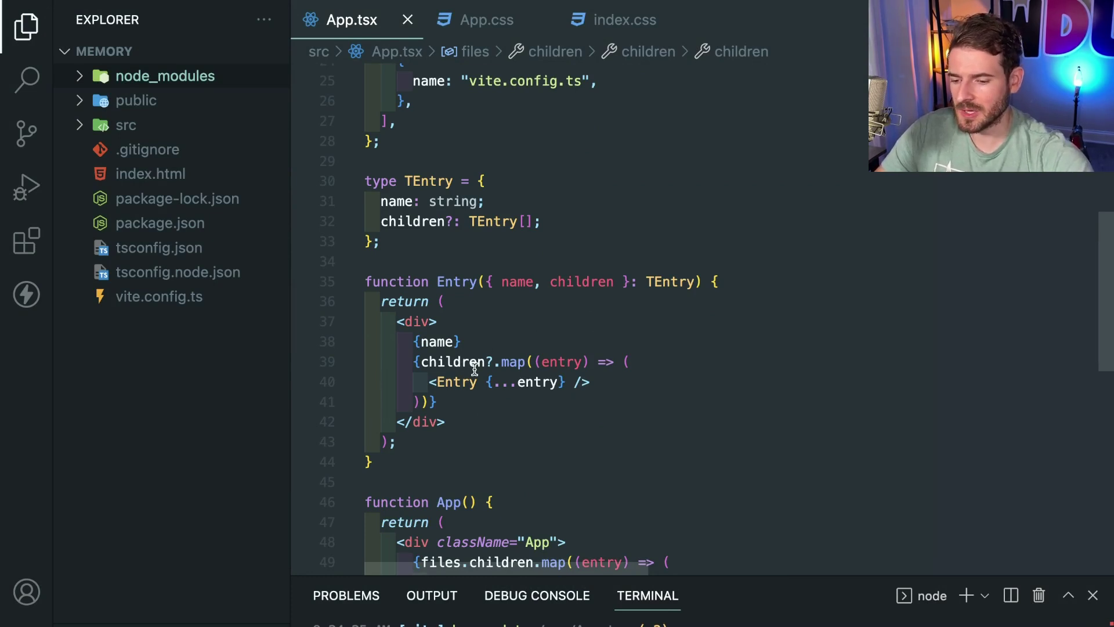
Step: Change Entry's props to { entry, depth }: { entry: TEntry; depth: number } and save
click(656, 247)
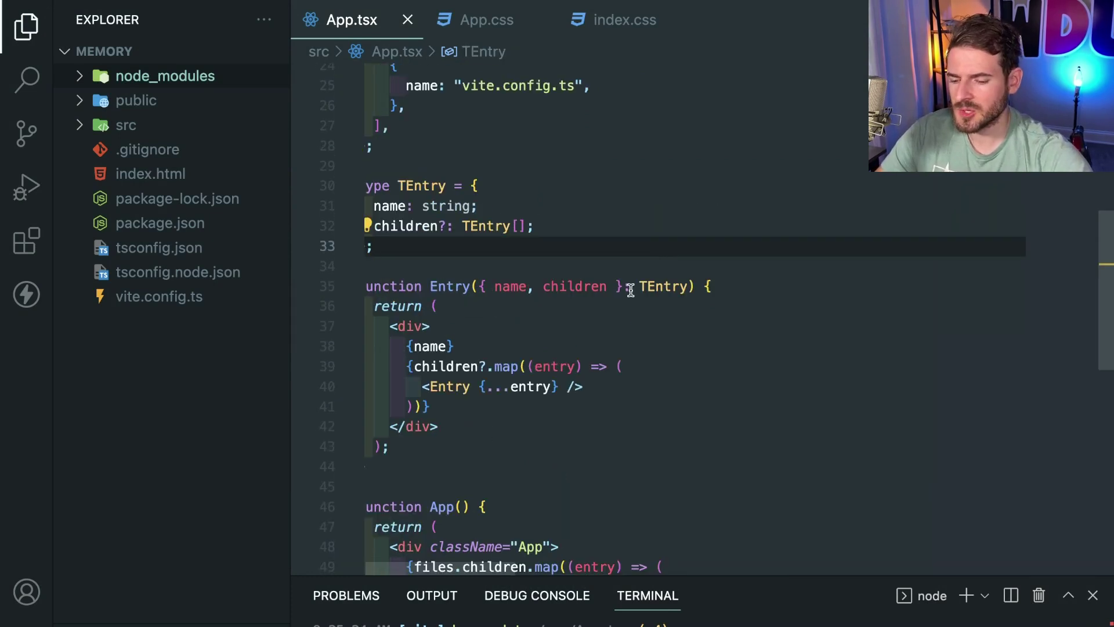
scroll(630, 290, down, 2)
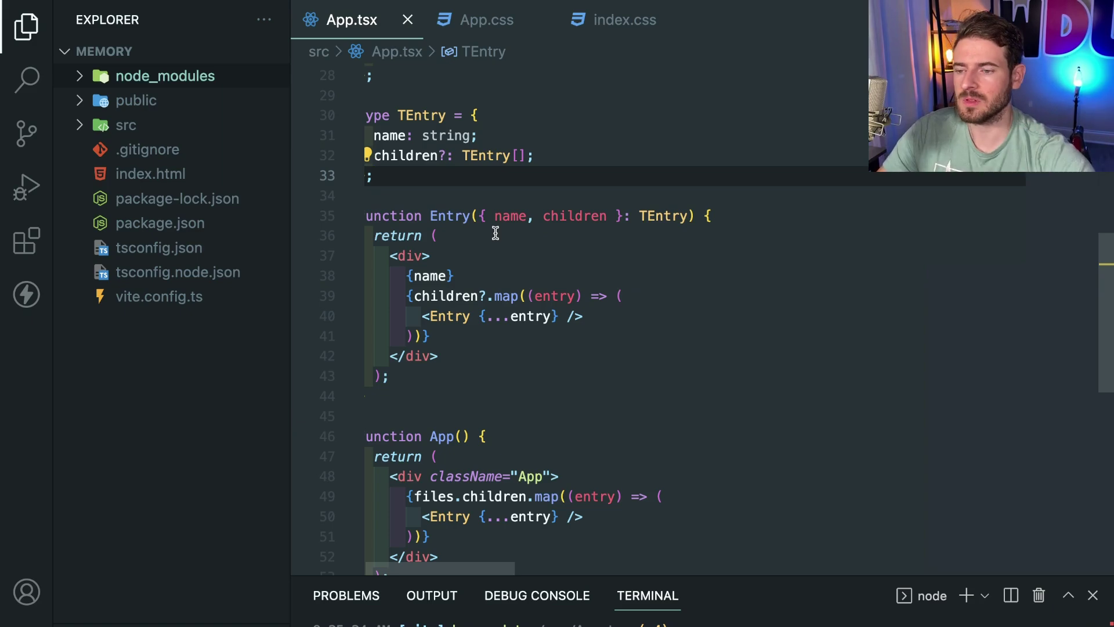
key(alt+Tab)
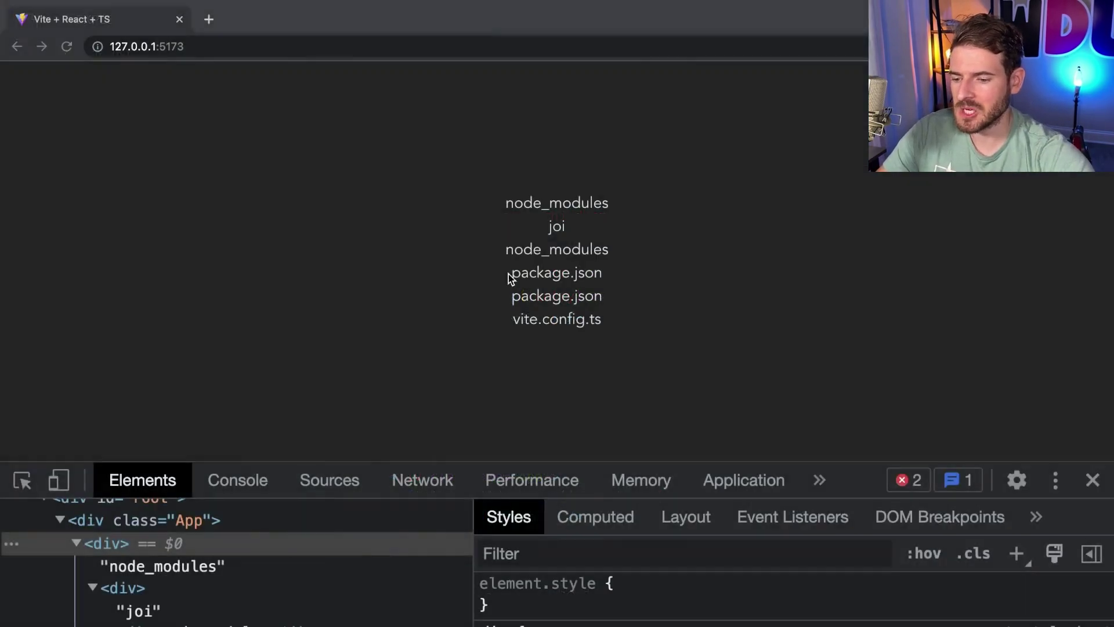
key(alt+Tab)
click(615, 216)
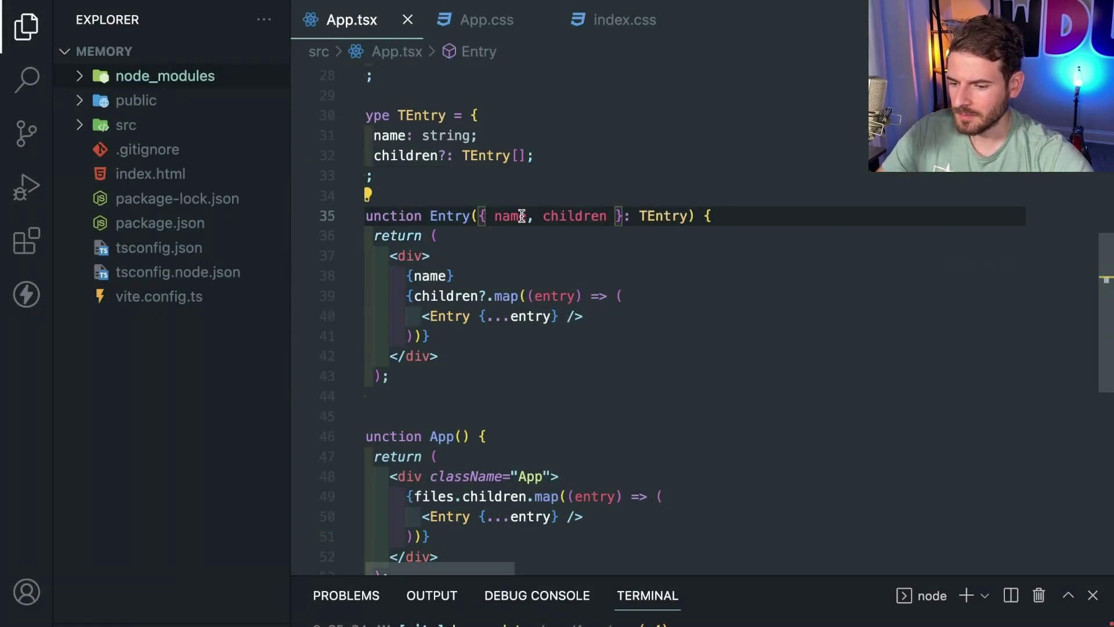
drag(479, 216, 681, 217)
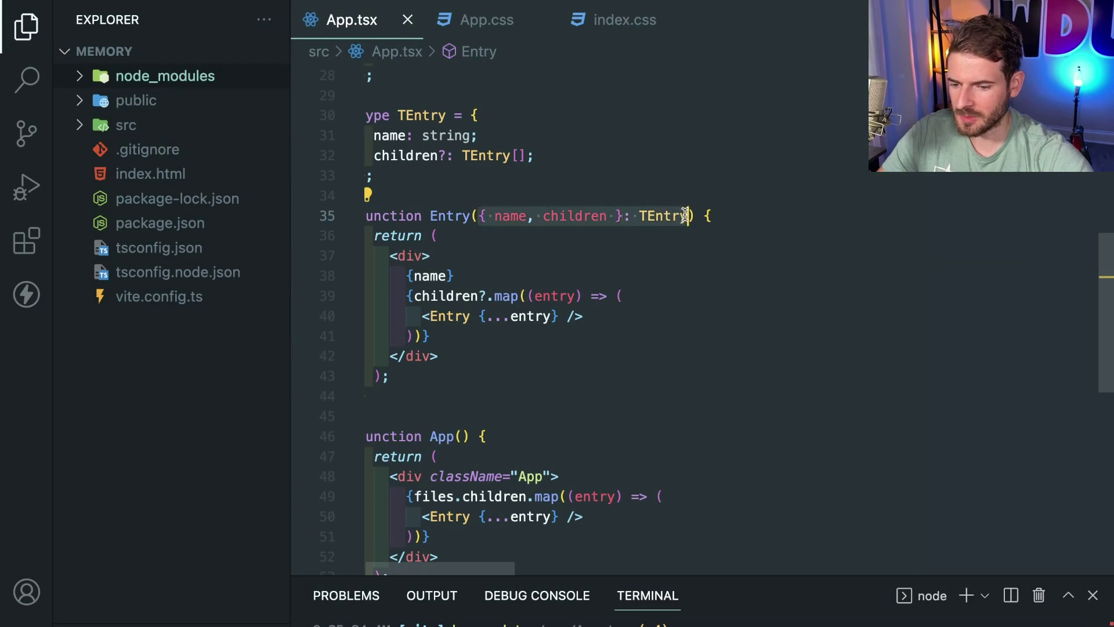
scroll(688, 217, up, 3)
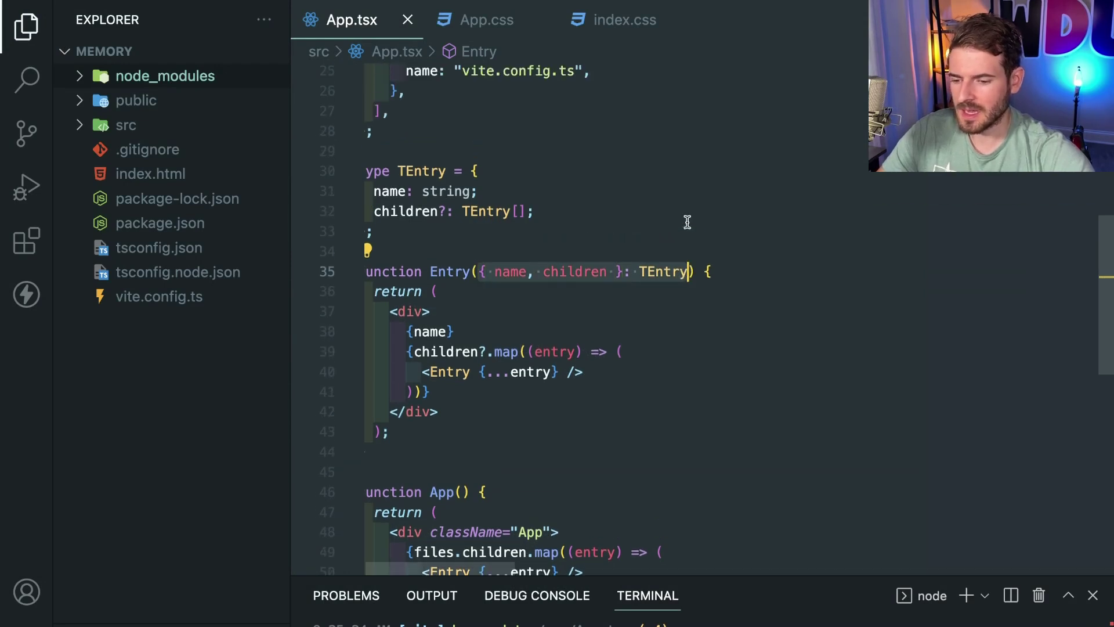
click(494, 272)
text(entry, )
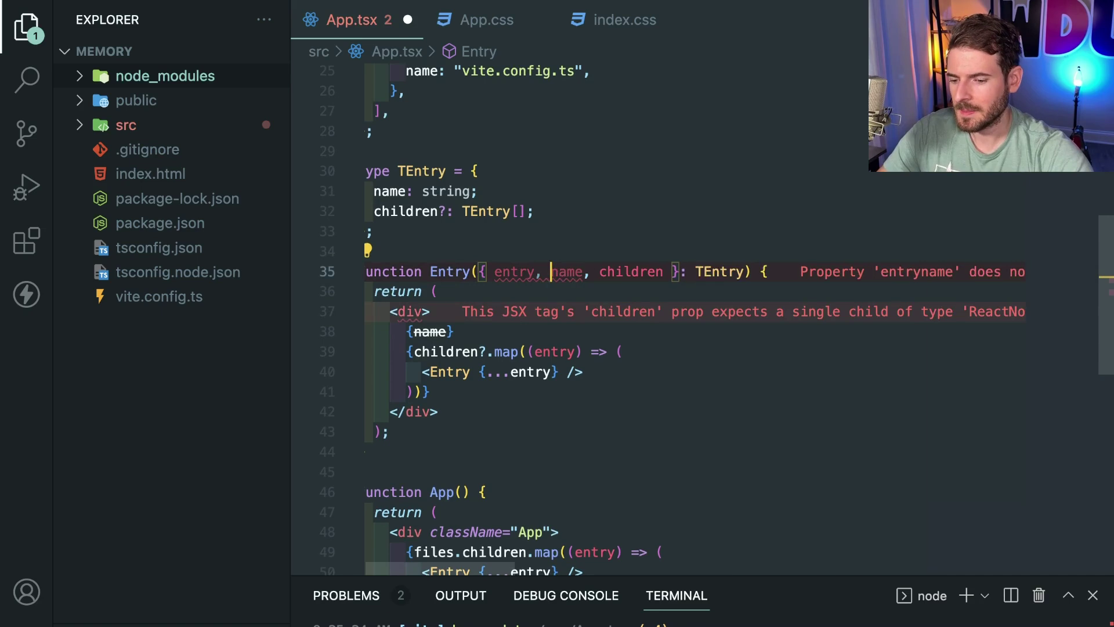
text(depth:)
key(ctrl+Right)
key(ctrl+Right)
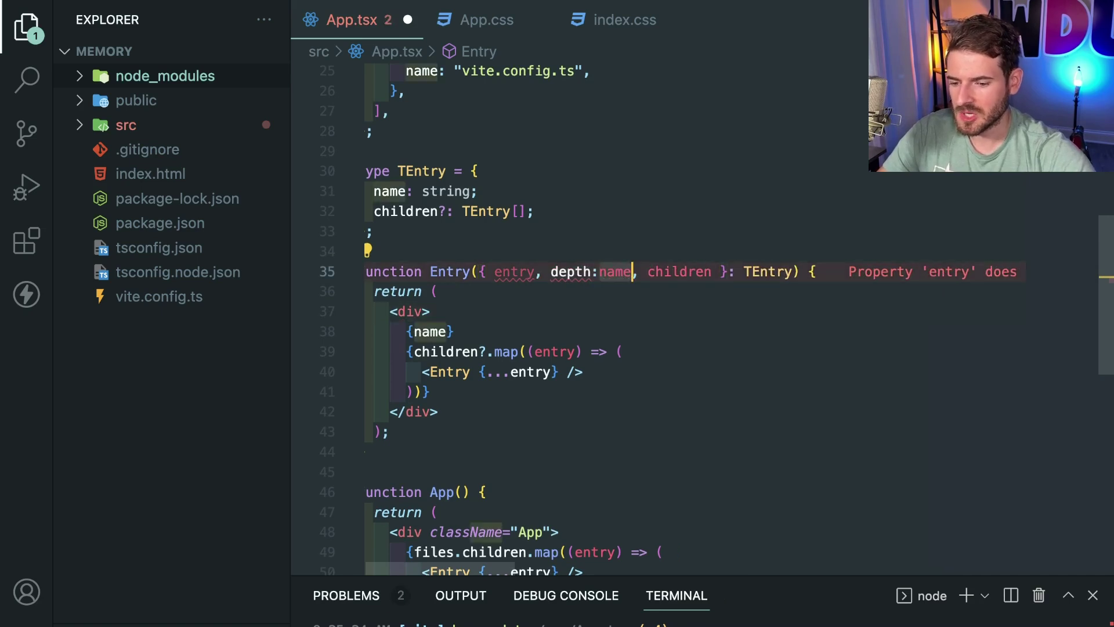
key(ctrl+shift+Left)
key(ctrl+shift+Left)
key(BackSpace)
key(BackSpace)
key(Right)
key(Right)
key(Right)
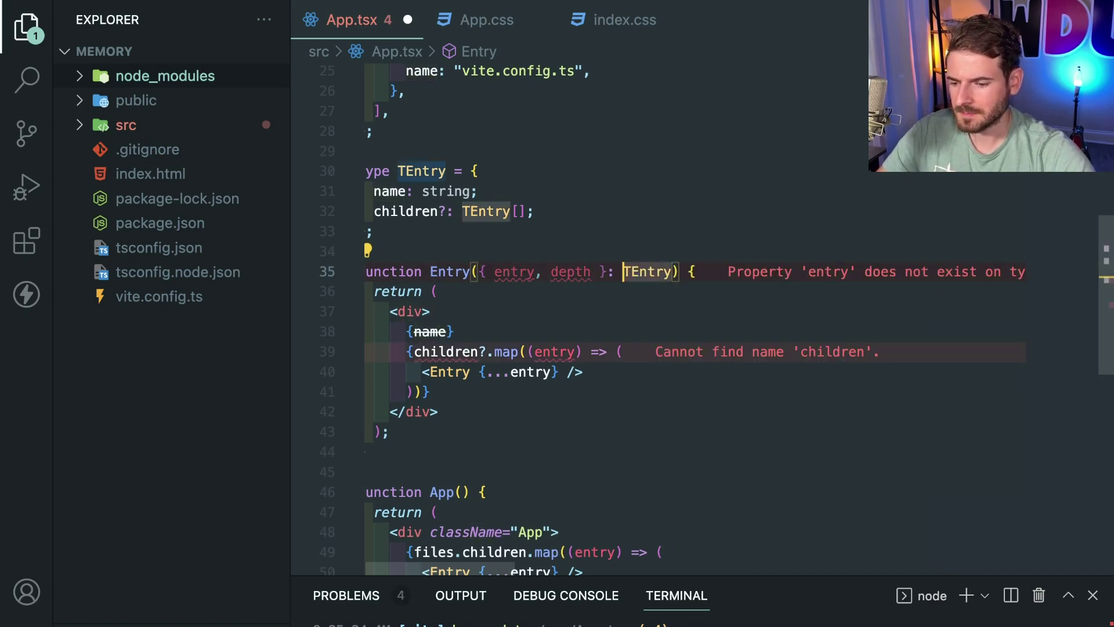
text({entry:)
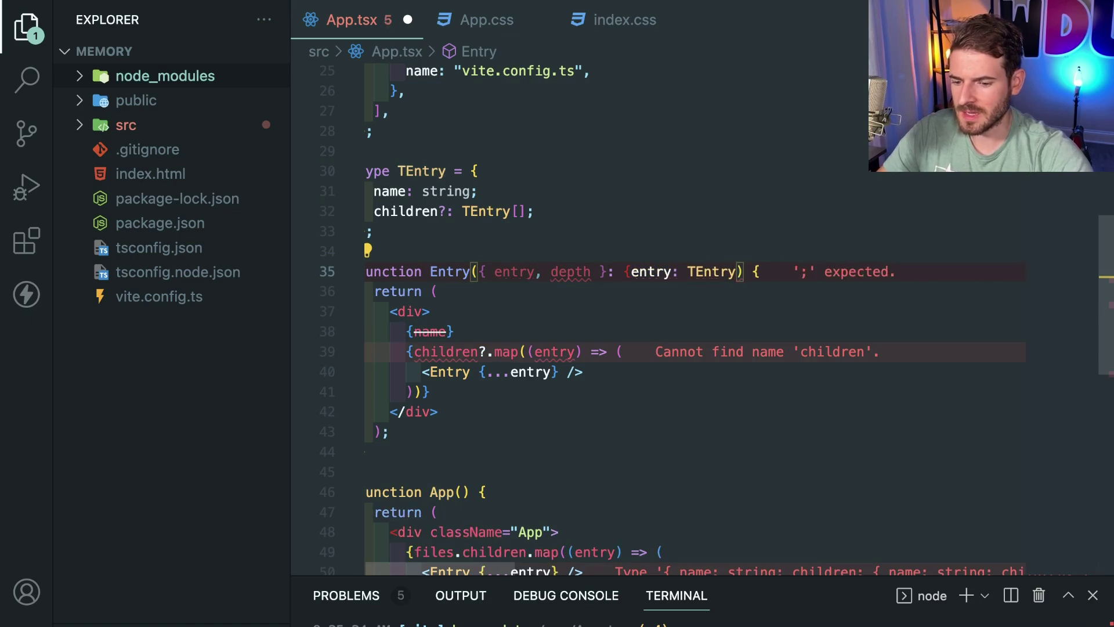
key(ctrl+Right)
text(, depth)
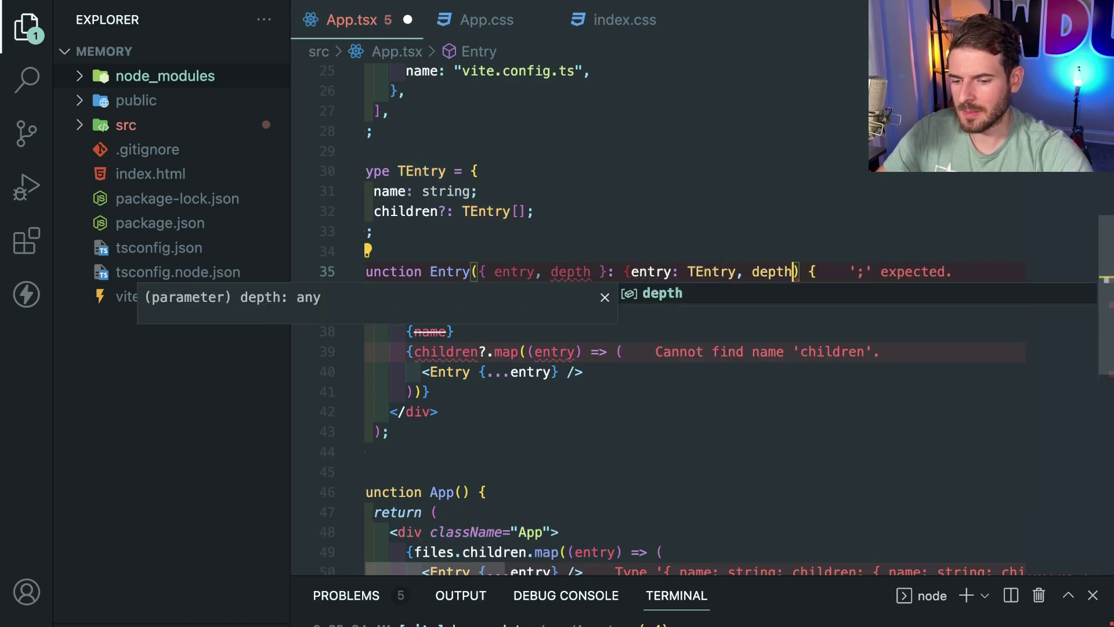
text(: number})
key(ctrl+s)
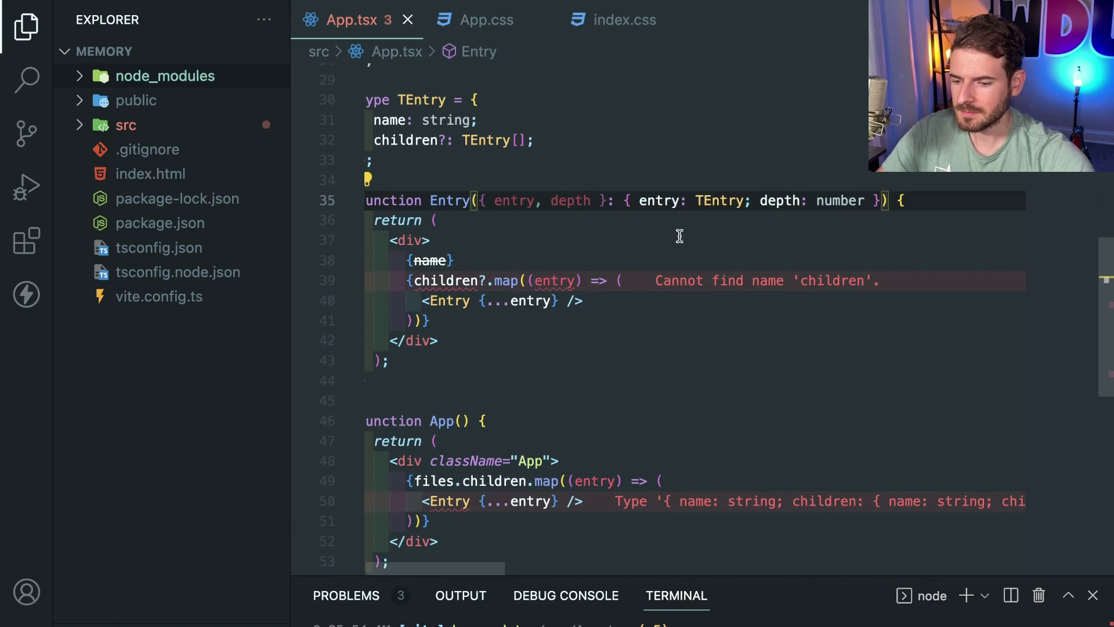
scroll(680, 235, down, 3)
Step: Replace the spread on App's Entry with entry={entry} and depth={0}
click(536, 471)
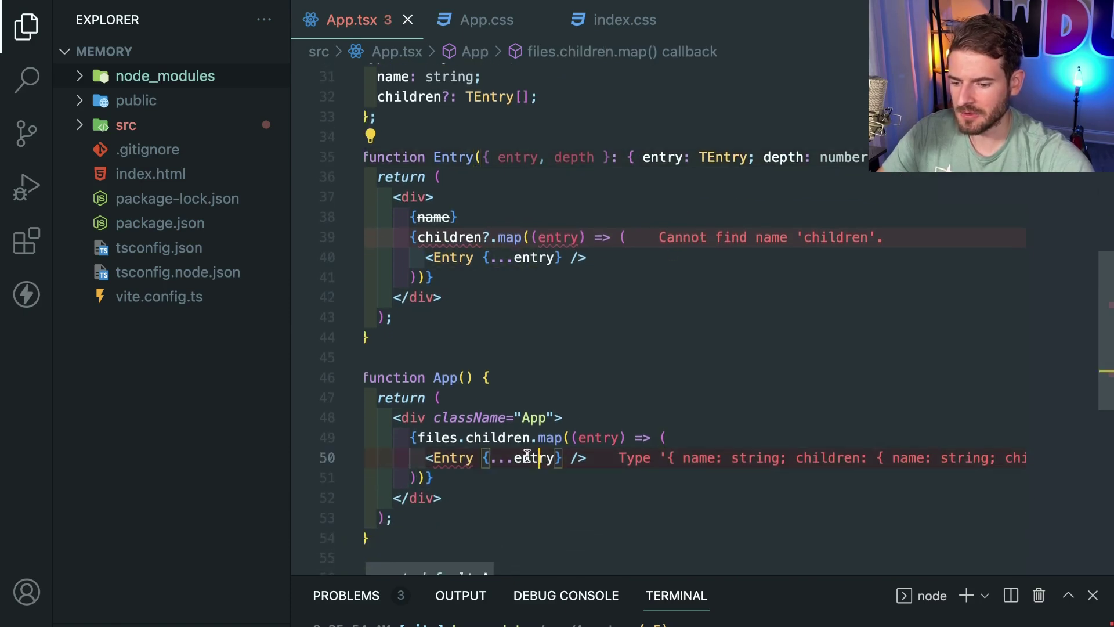
click(477, 457)
text(entry=en)
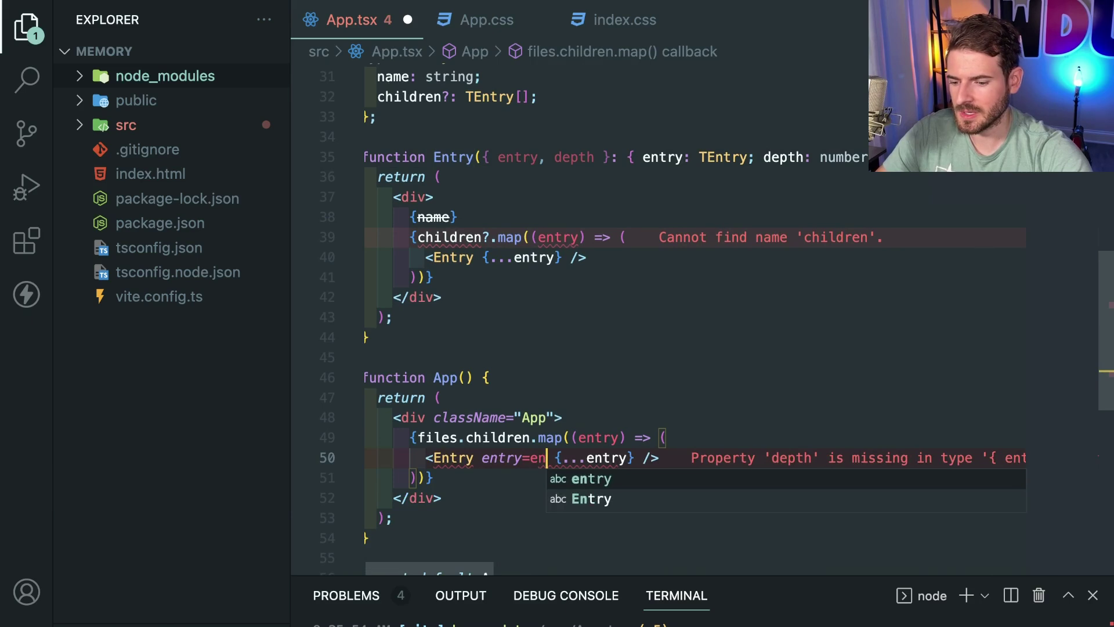
key(BackSpace)
text(=)
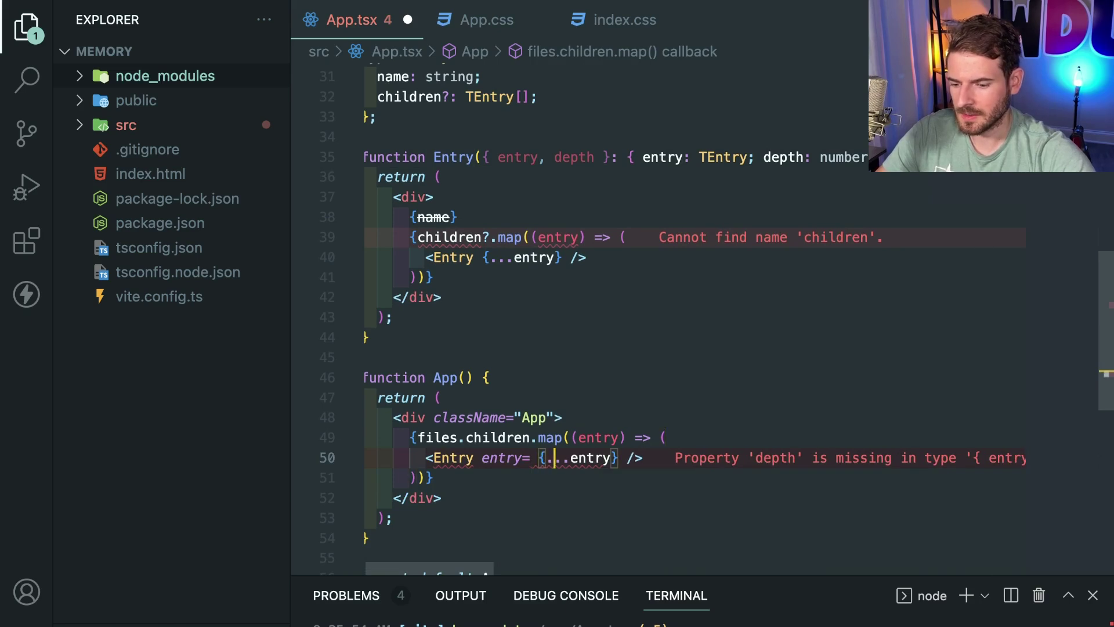
key(Right)
key(Right)
key(BackSpace)
key(BackSpace)
key(BackSpace)
key(Left)
key(BackSpace)
key(End)
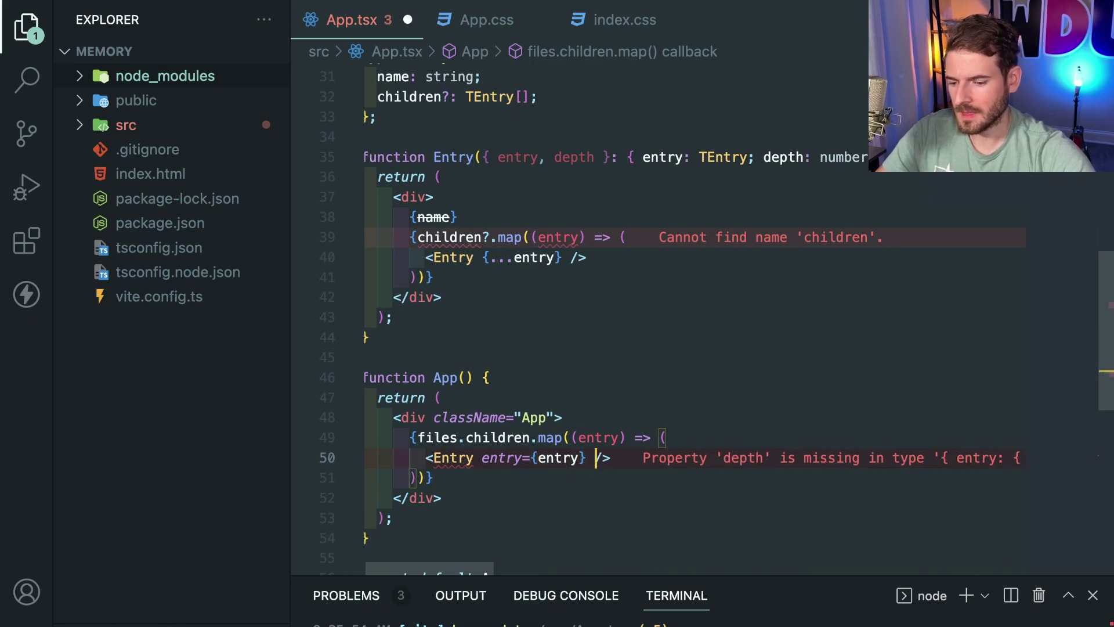
text(depth={0)
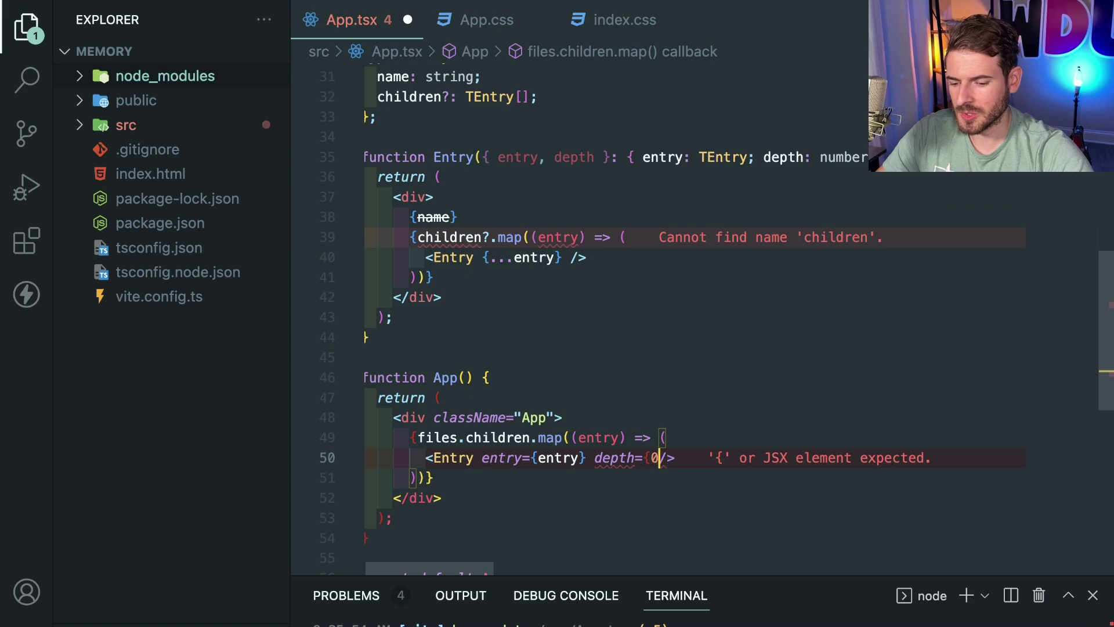
text(})
key(ctrl+s)
Step: Change App's Entry depth value from 0 to 1 and save
drag(535, 418, 525, 492)
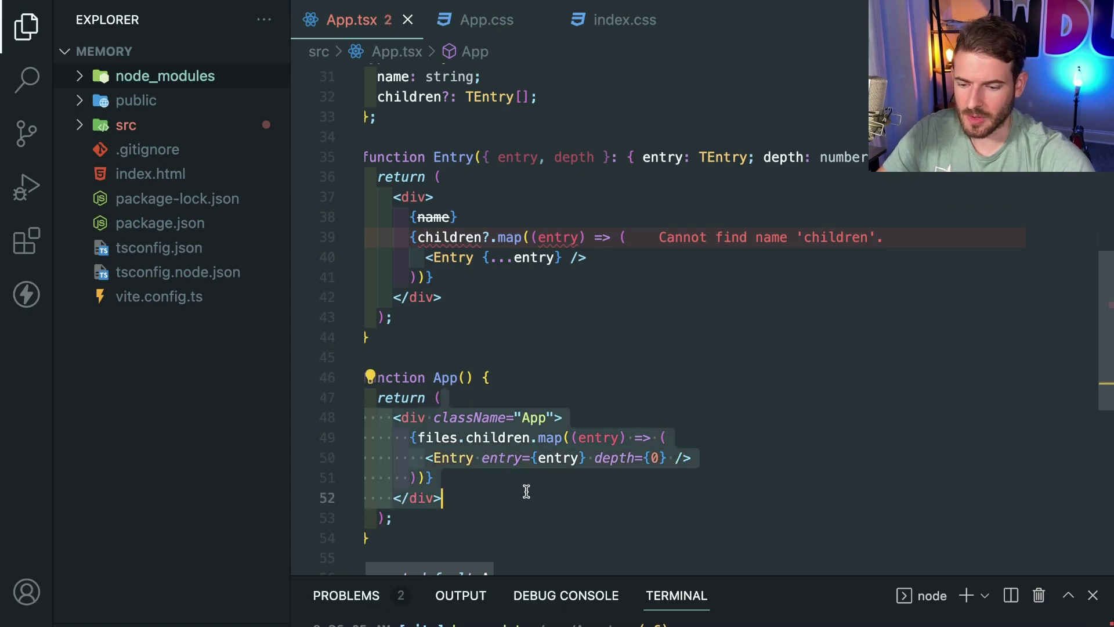
click(654, 458)
double_click(655, 459)
text({)
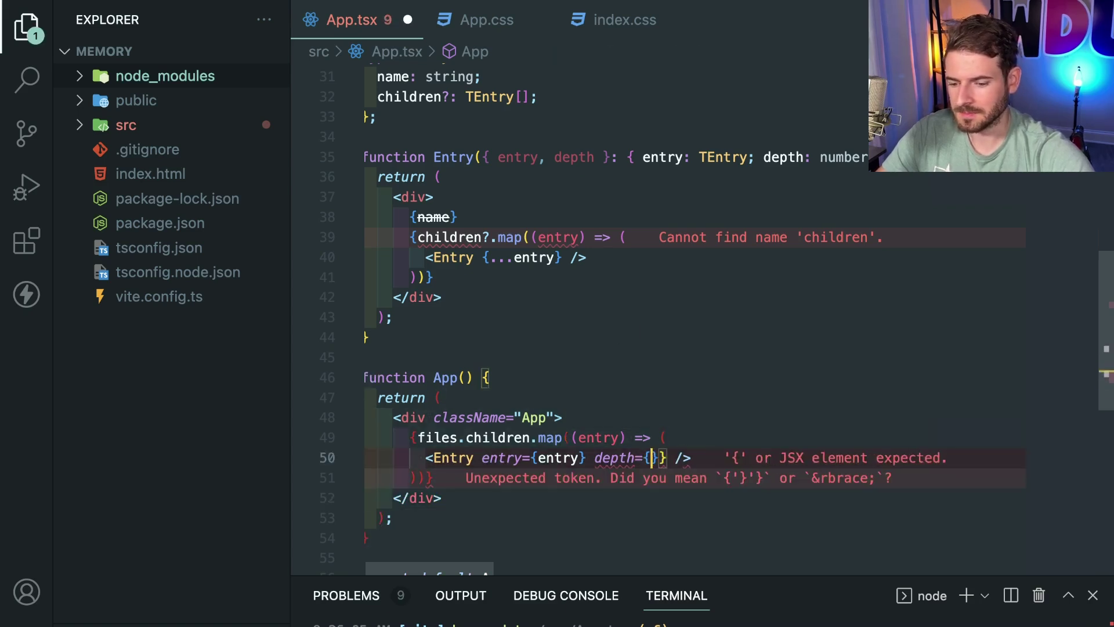
key(BackSpace)
text(1)
key(ctrl+s)
Step: Pass entry and depth + 1 to the nested Entry instead of {...entry}
drag(525, 492, 649, 391)
click(649, 346)
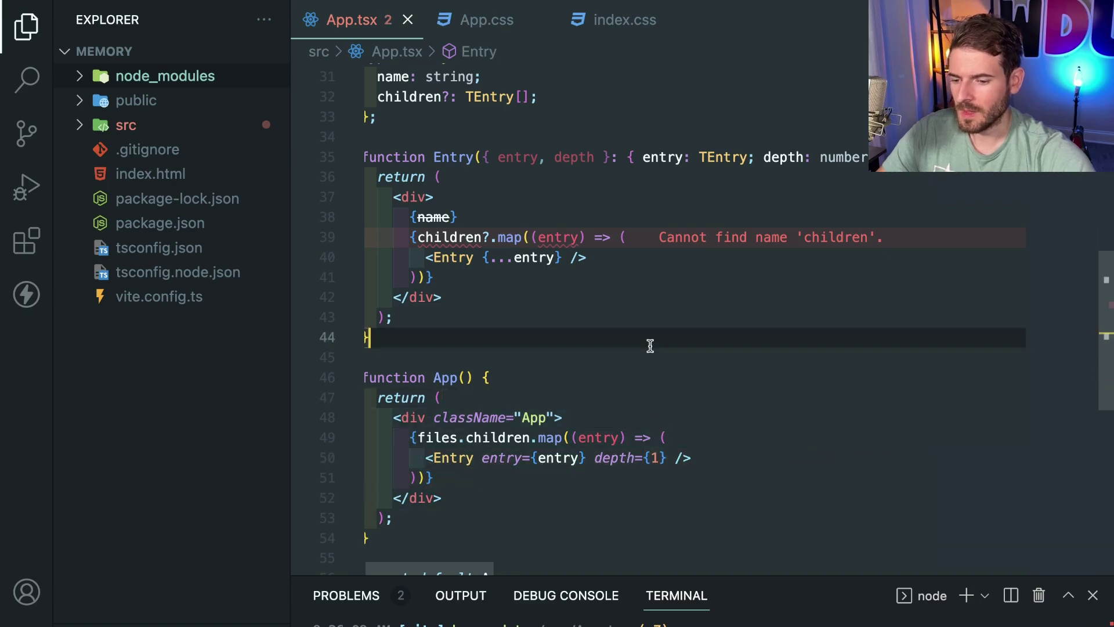
scroll(649, 346, up, 1)
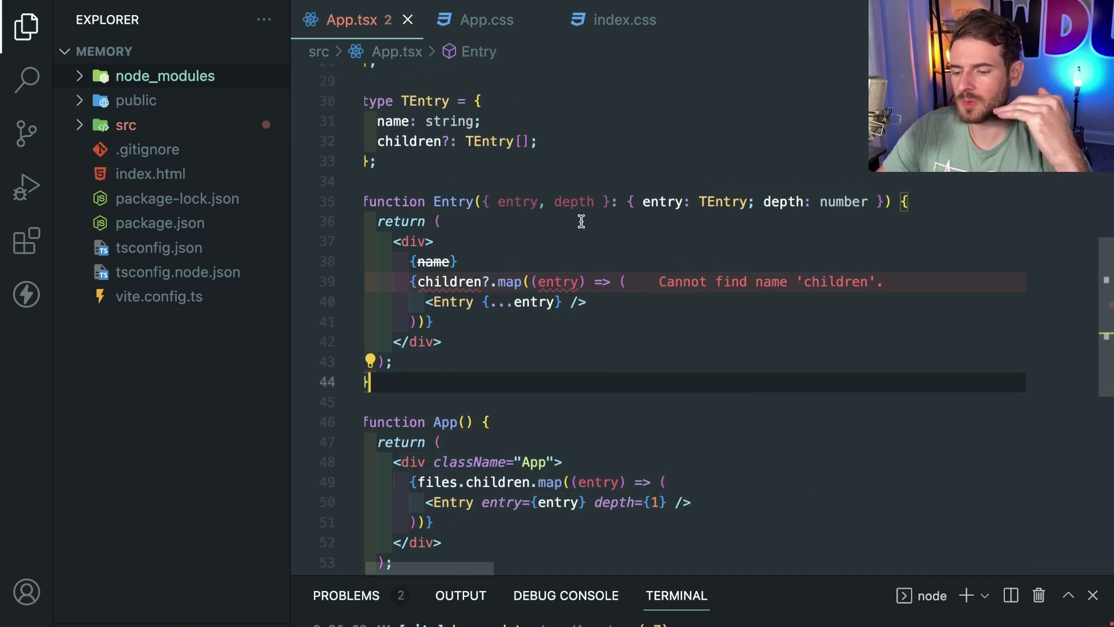
click(570, 301)
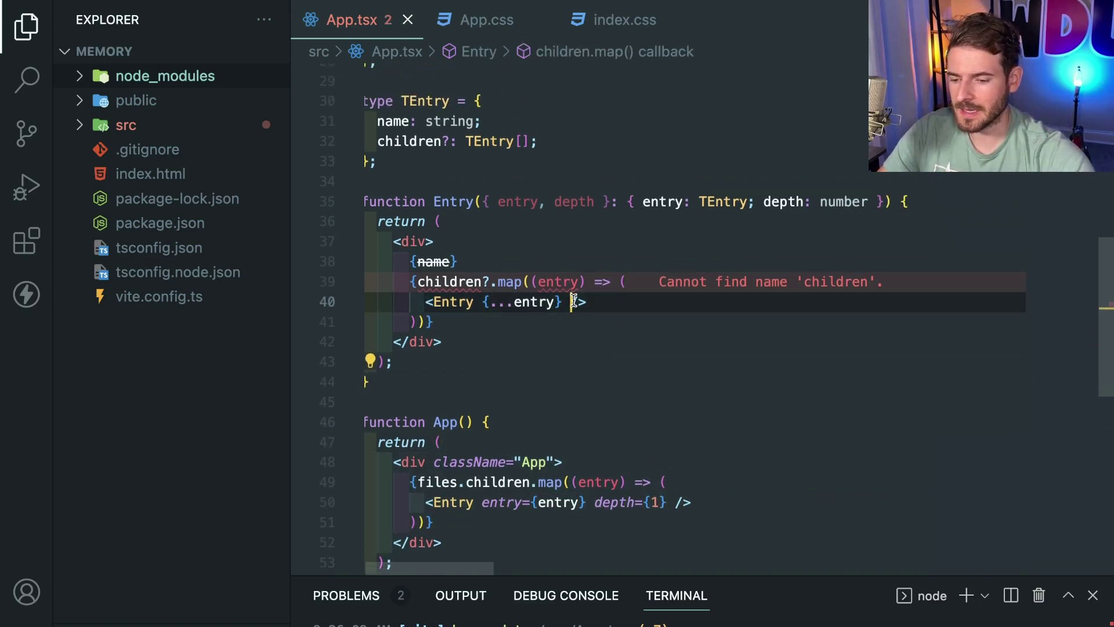
drag(477, 502, 674, 502)
key(ctrl+c)
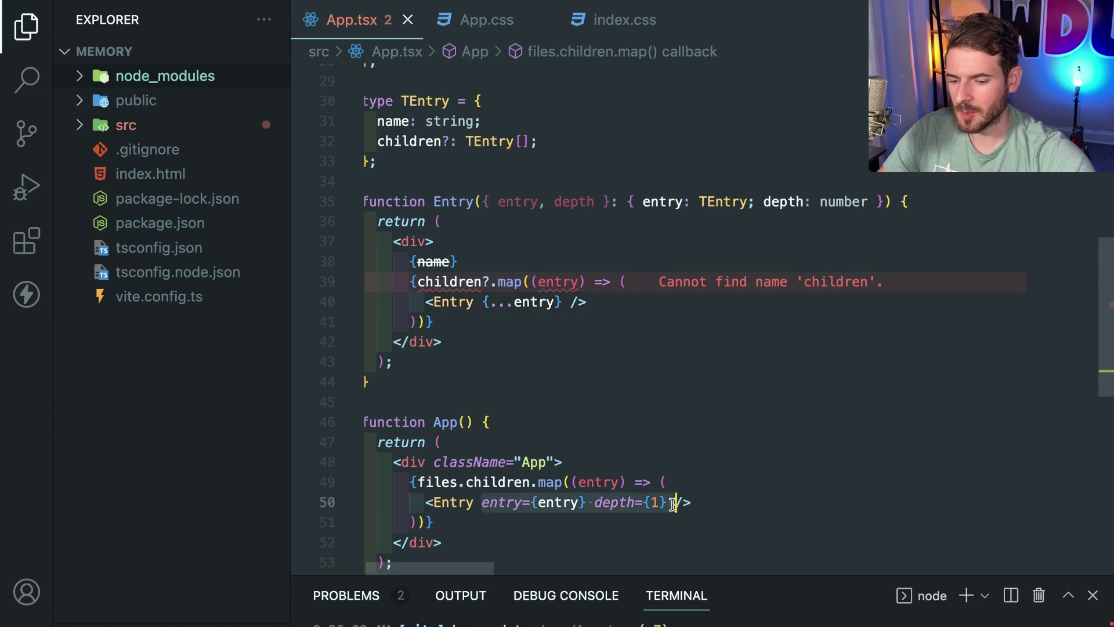
drag(483, 301, 557, 303)
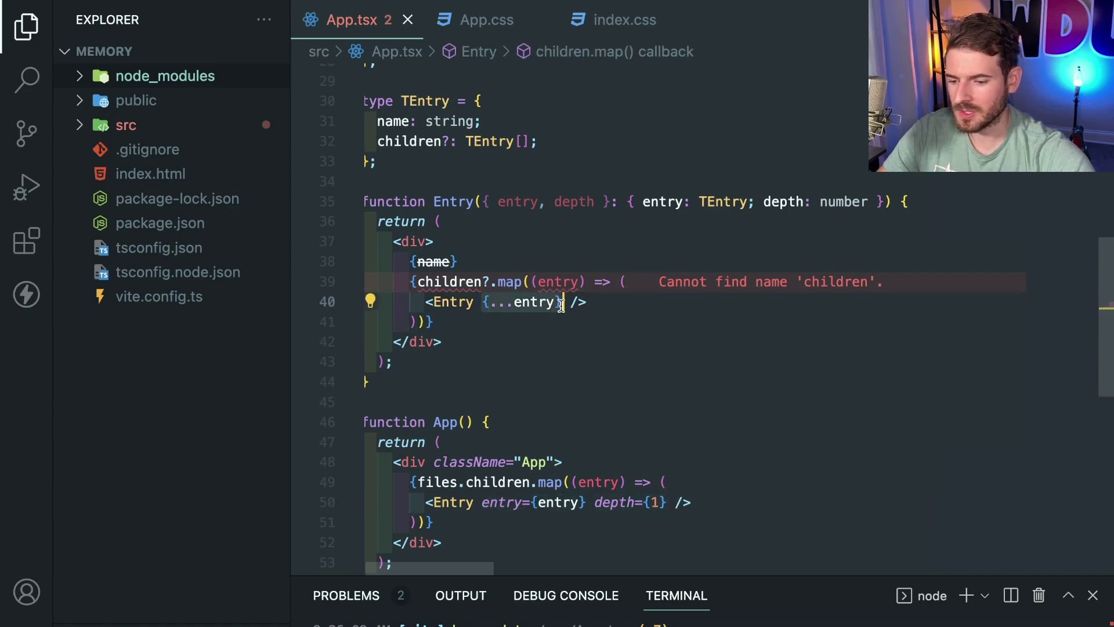
key(ctrl+v)
click(649, 301)
text(depth +)
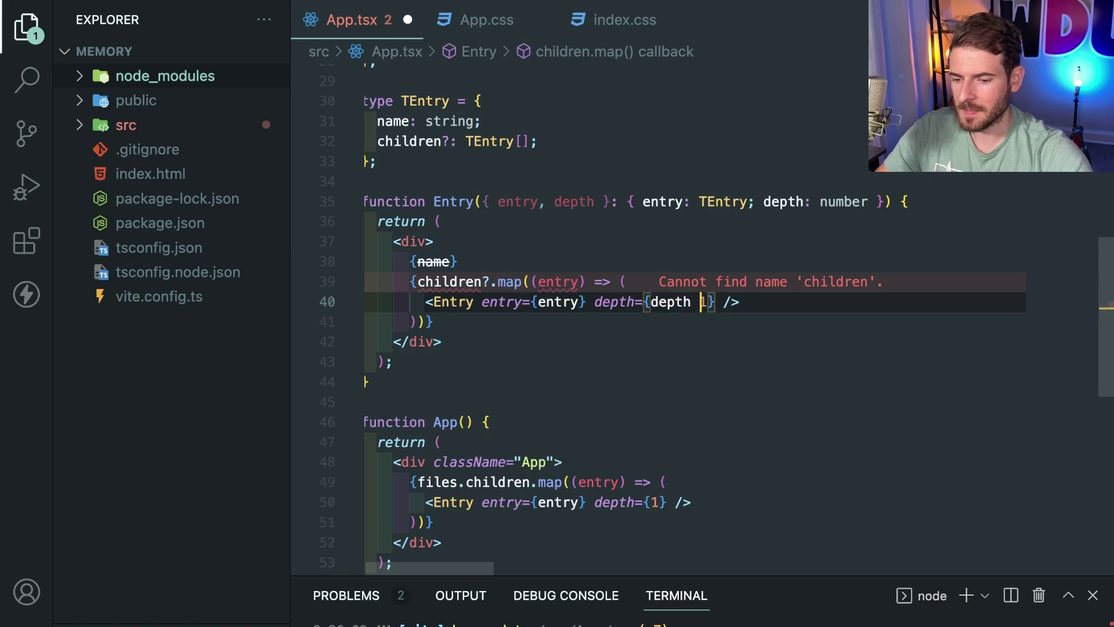
Step: Change children?.map on line 39 to entry.children?.map
click(500, 262)
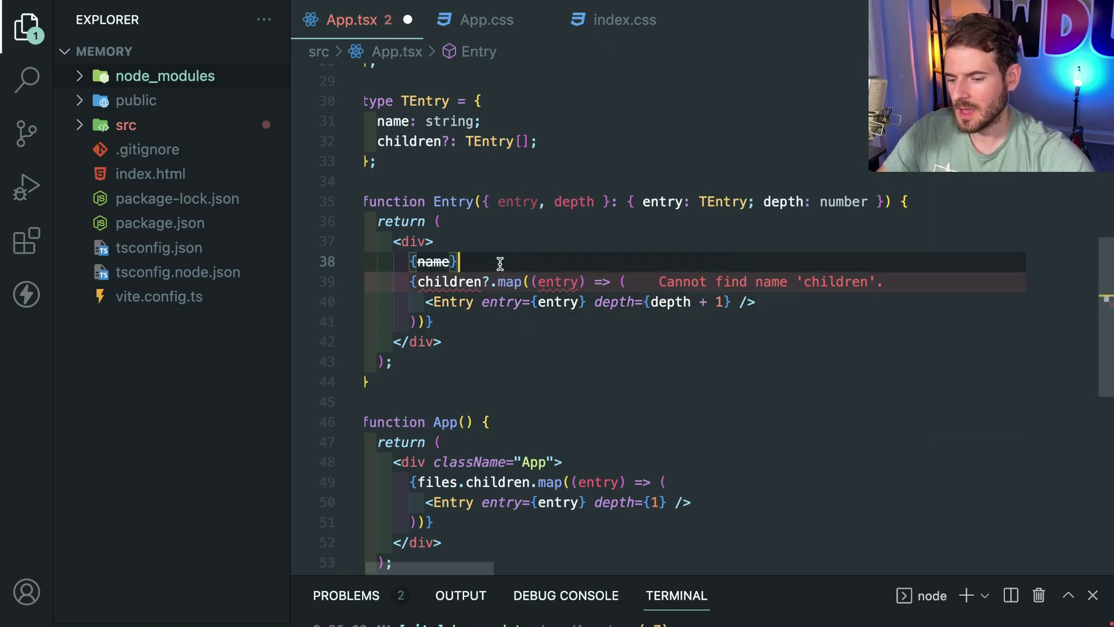
click(470, 281)
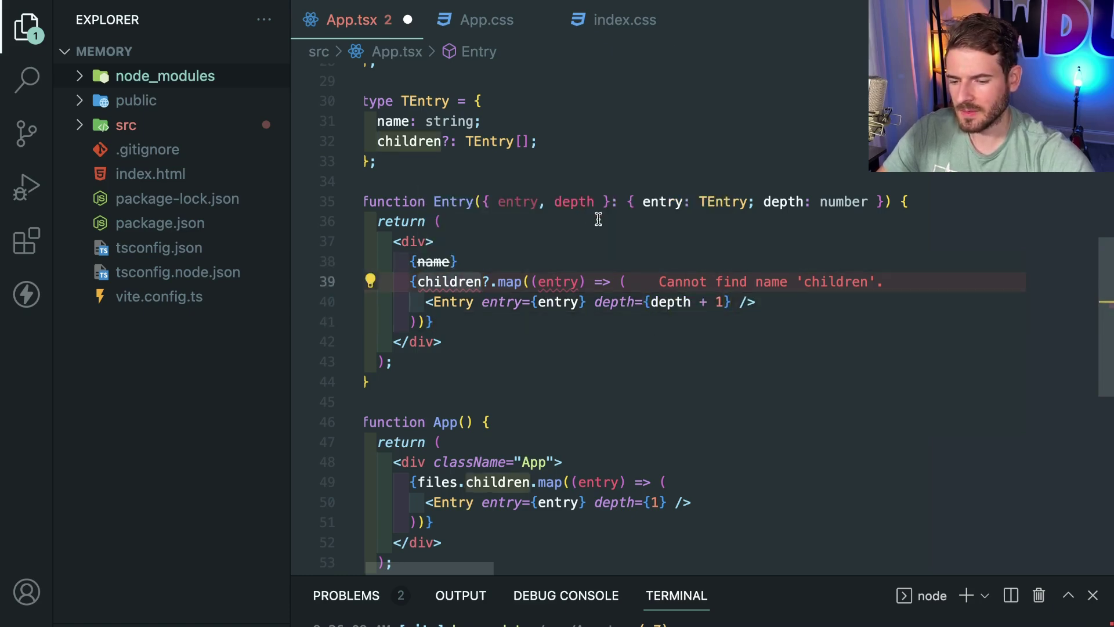
click(496, 281)
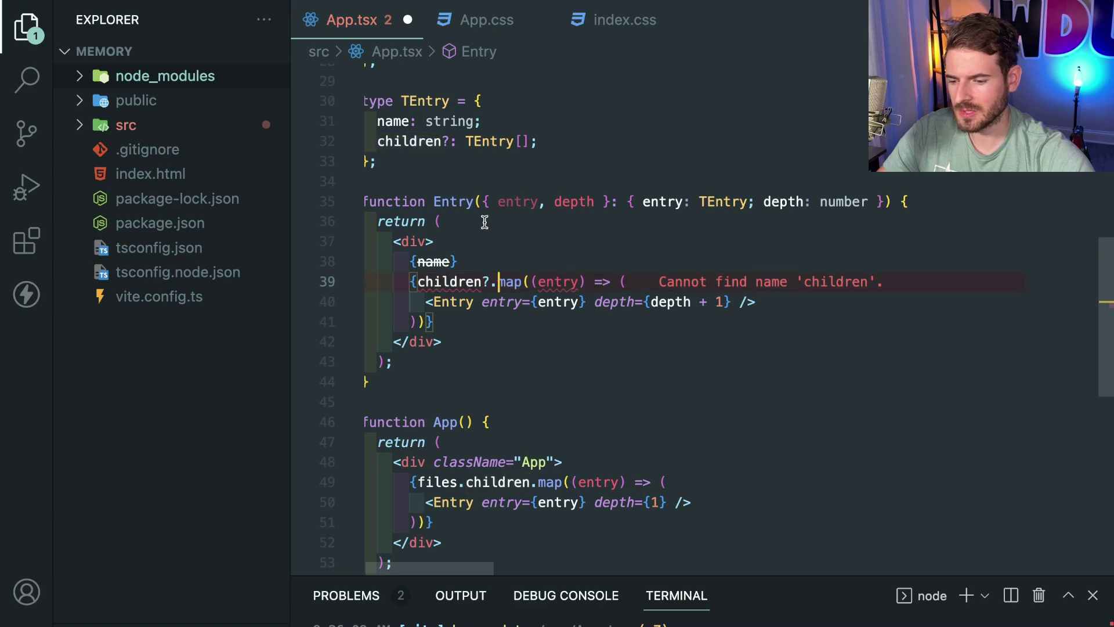
click(417, 282)
text(etjt)
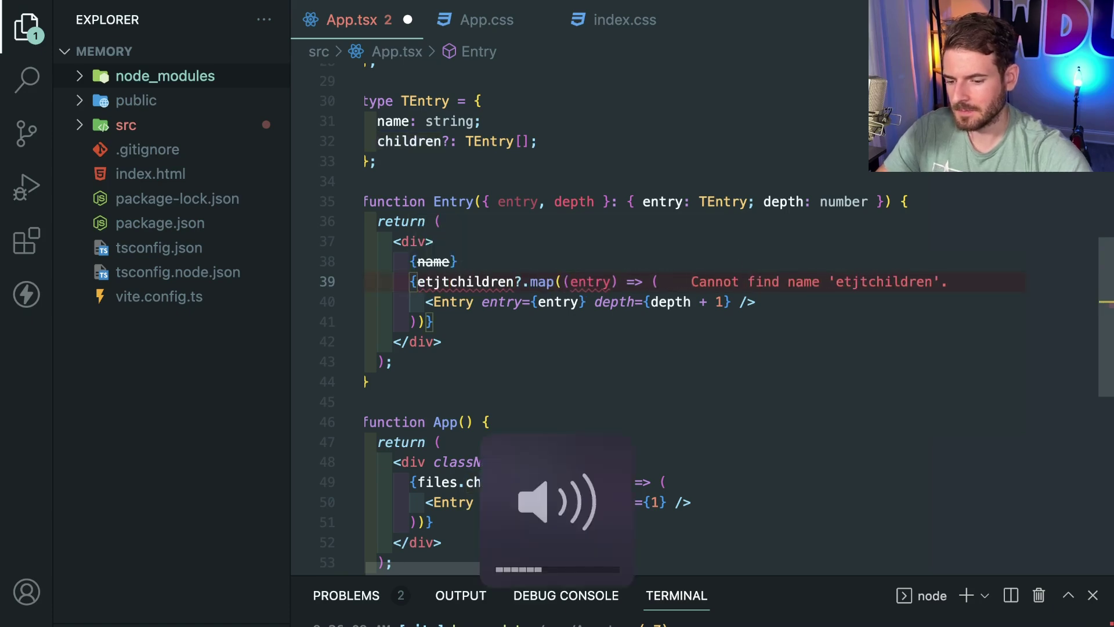
key(BackSpace)
key(BackSpace)
key(BackSpace)
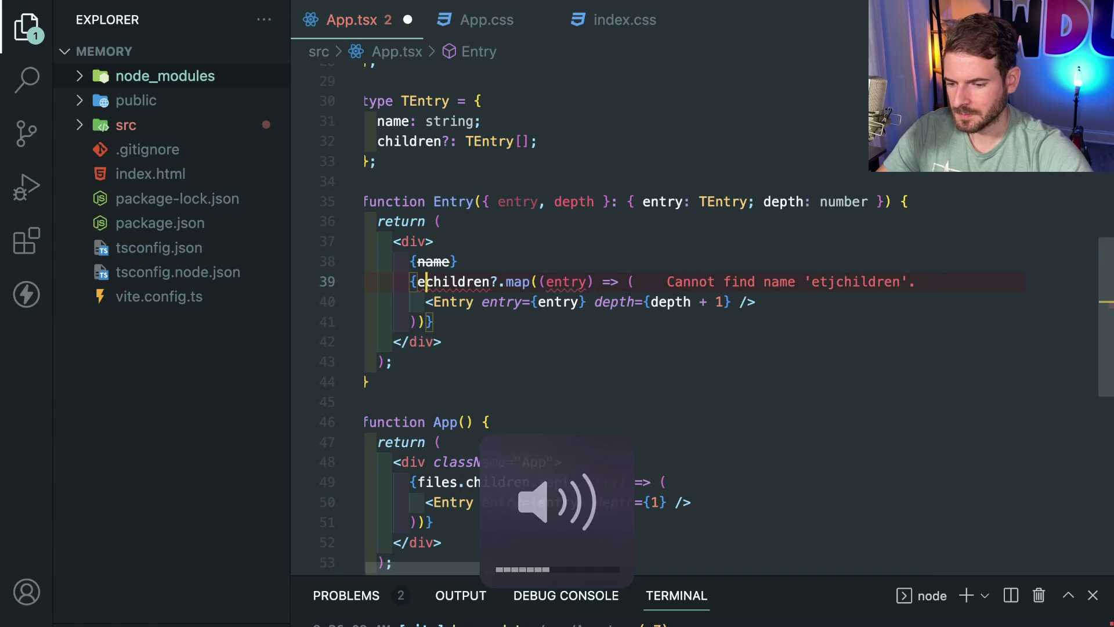
text(jtr)
key(BackSpace)
key(BackSpace)
key(BackSpace)
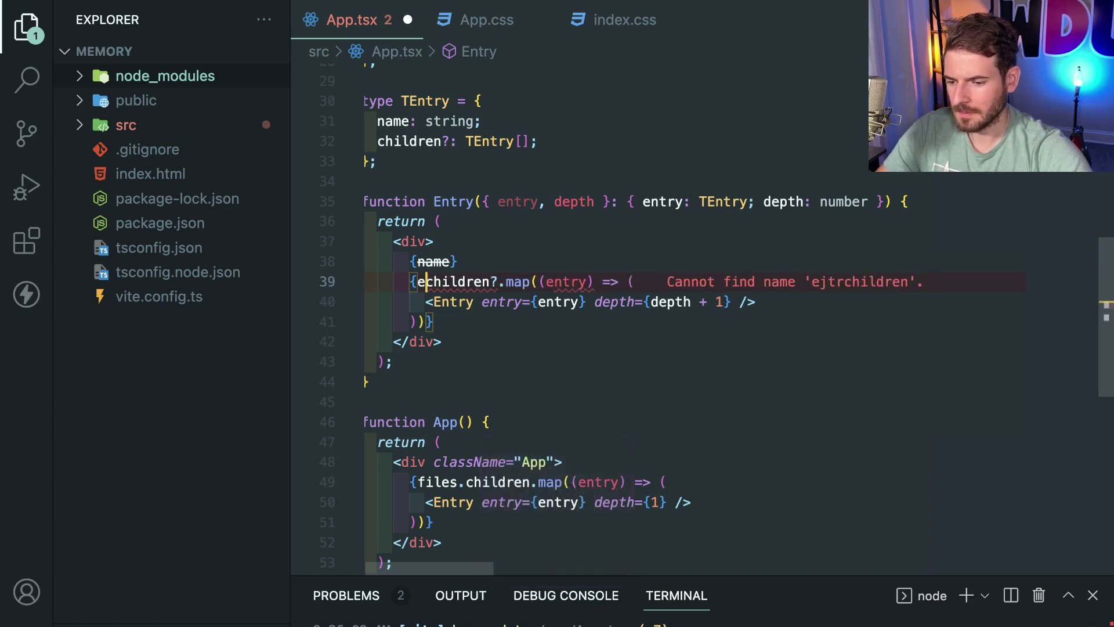
text(ntry.)
Step: Change {name} to {entry.name} on line 38
click(478, 261)
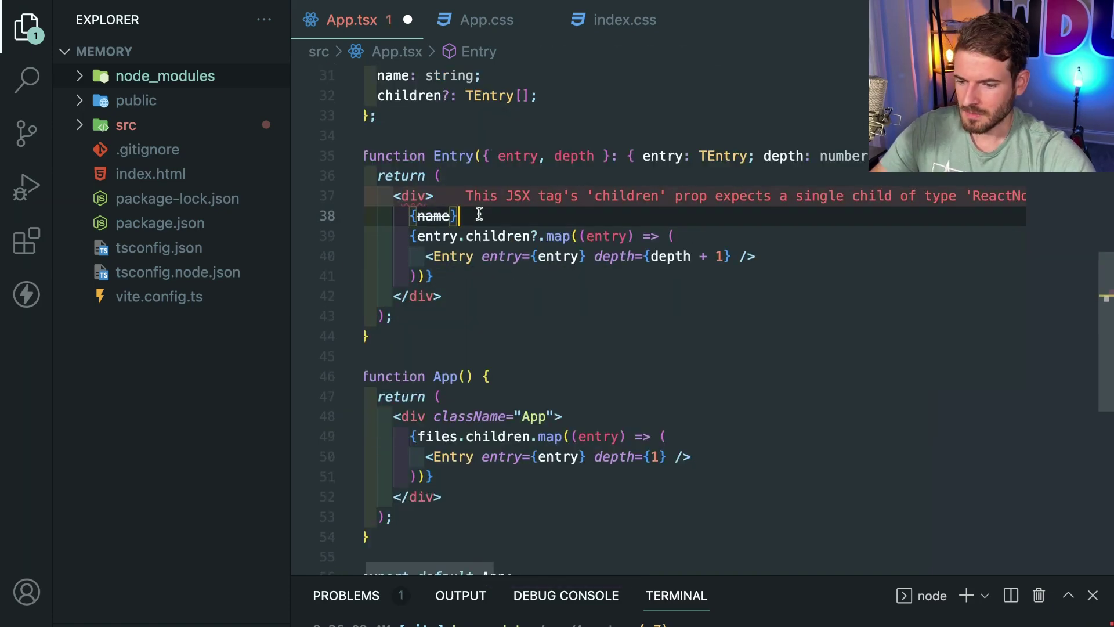
key(alt+Left)
key(alt+Left)
text(entry.)
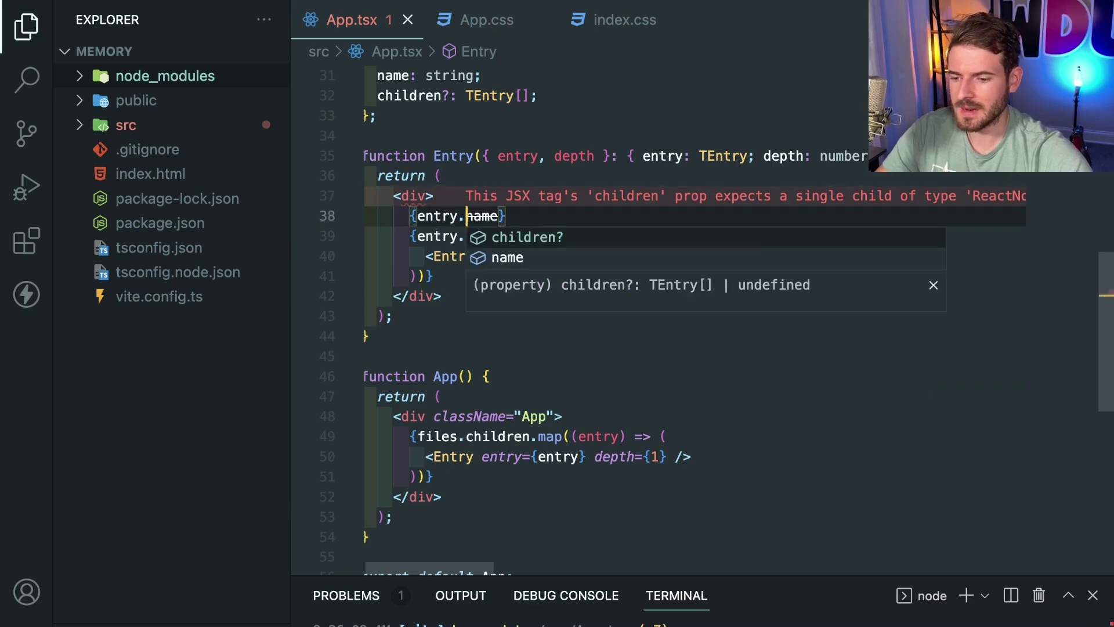
key(Escape)
key(Up)
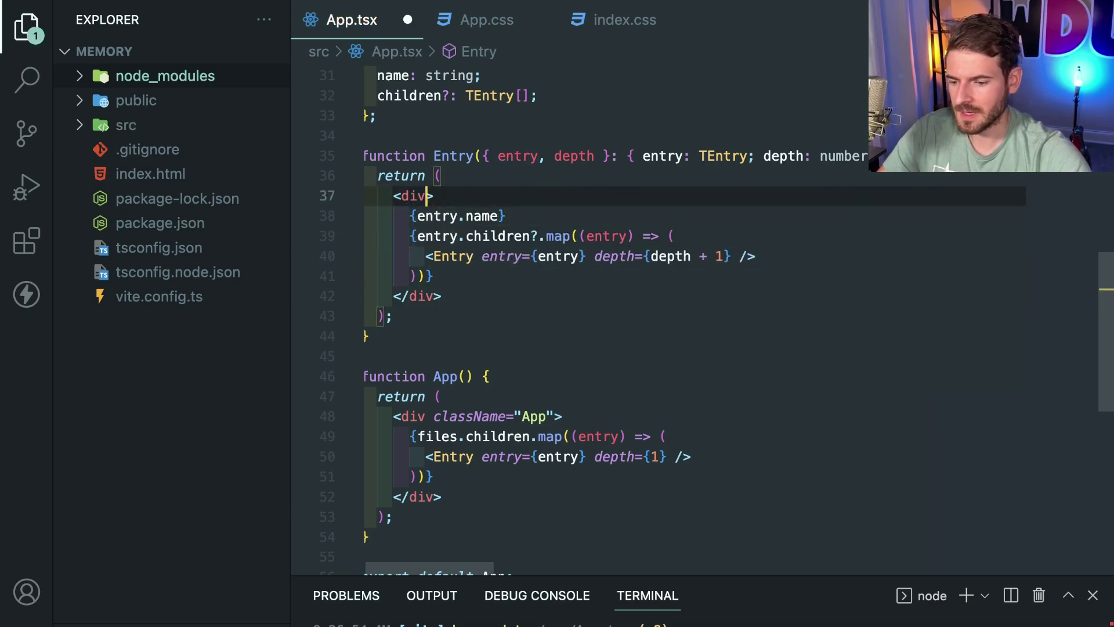
Step: Review the App component's rendering and the Entry children map block
click(491, 336)
click(470, 377)
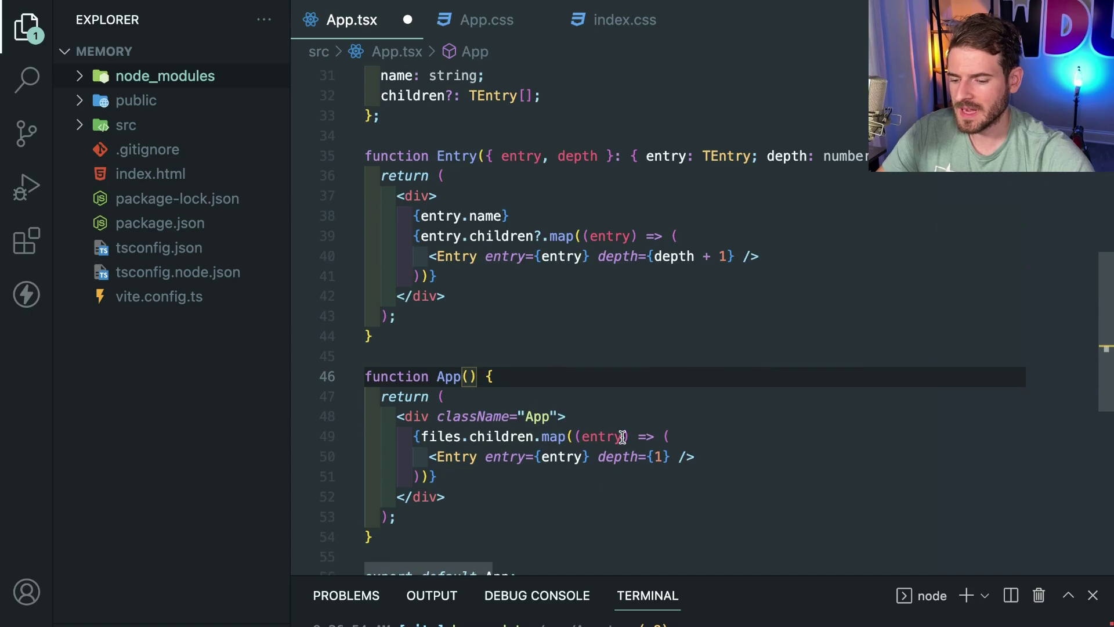
click(473, 459)
double_click(536, 416)
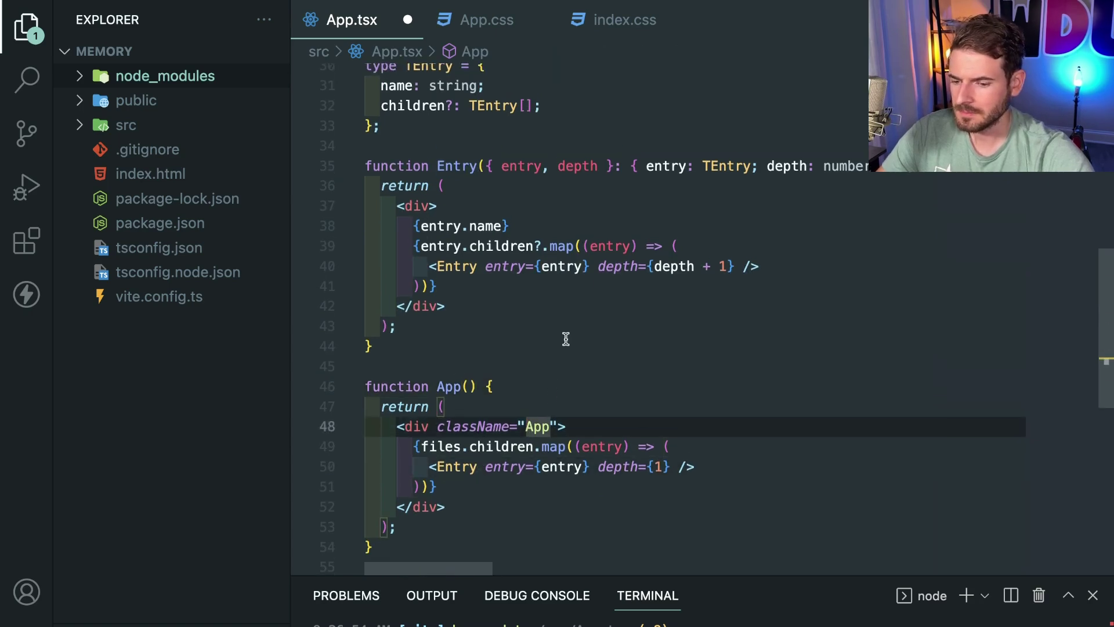
scroll(564, 338, up, 5)
scroll(575, 322, up, 3)
scroll(579, 314, down, 6)
scroll(583, 310, down, 2)
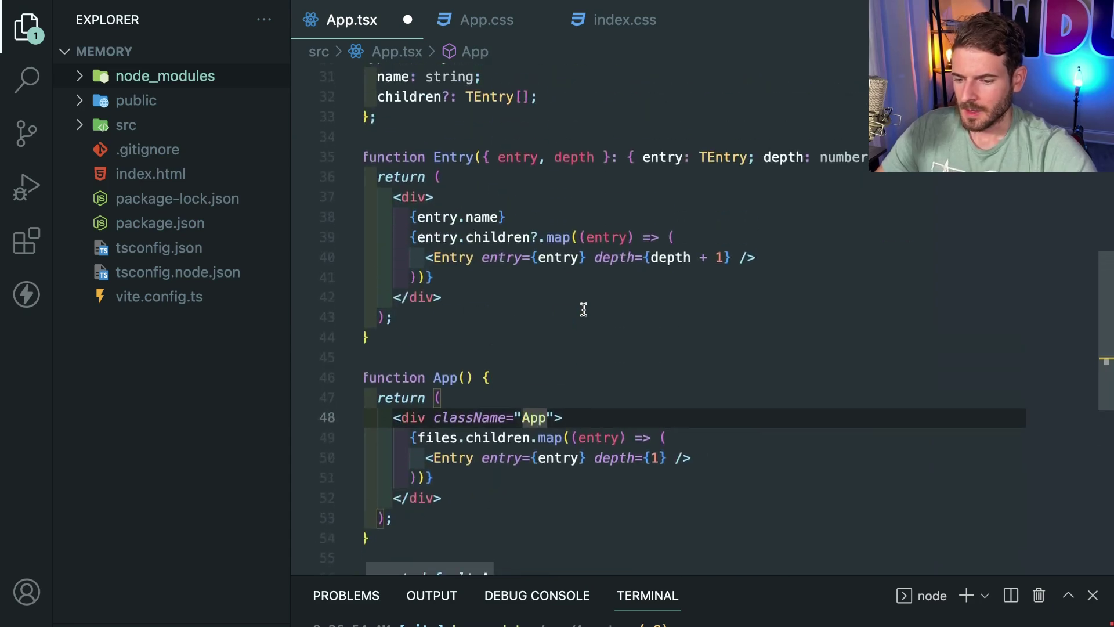
click(583, 301)
ctrl+scroll(579, 305, up, 3)
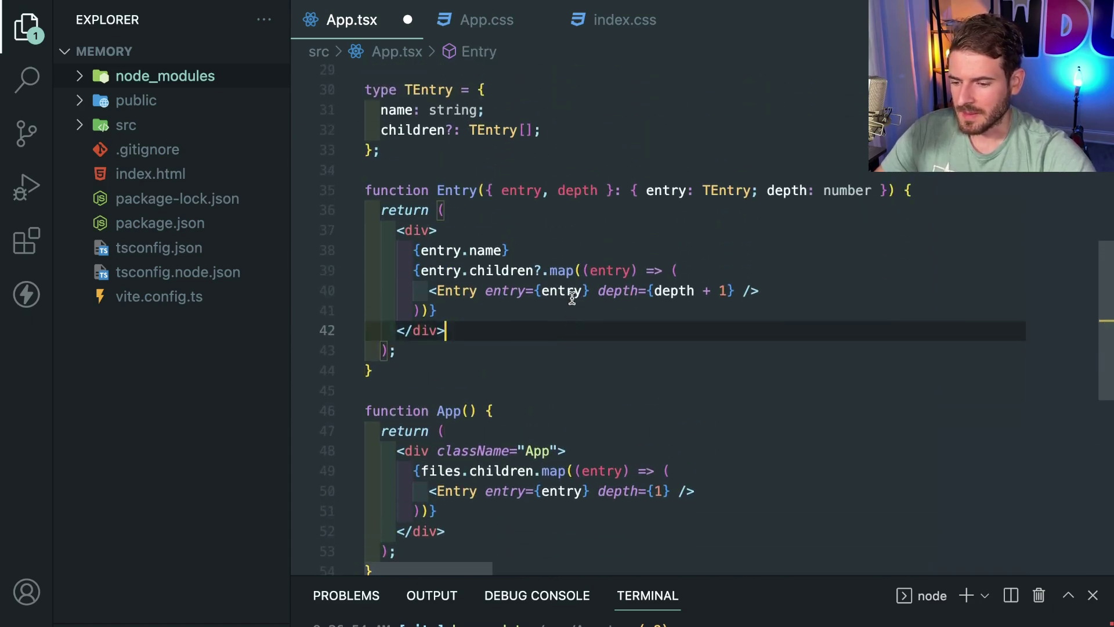
click(510, 309)
key(shift+Up)
key(shift+Up)
key(shift+Home)
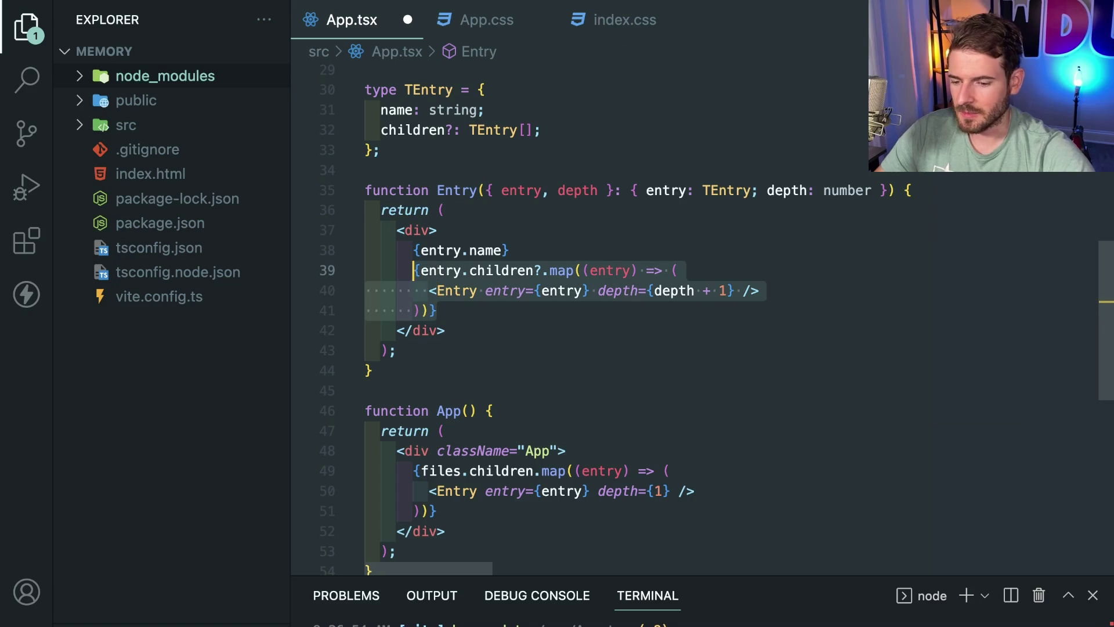
click(509, 310)
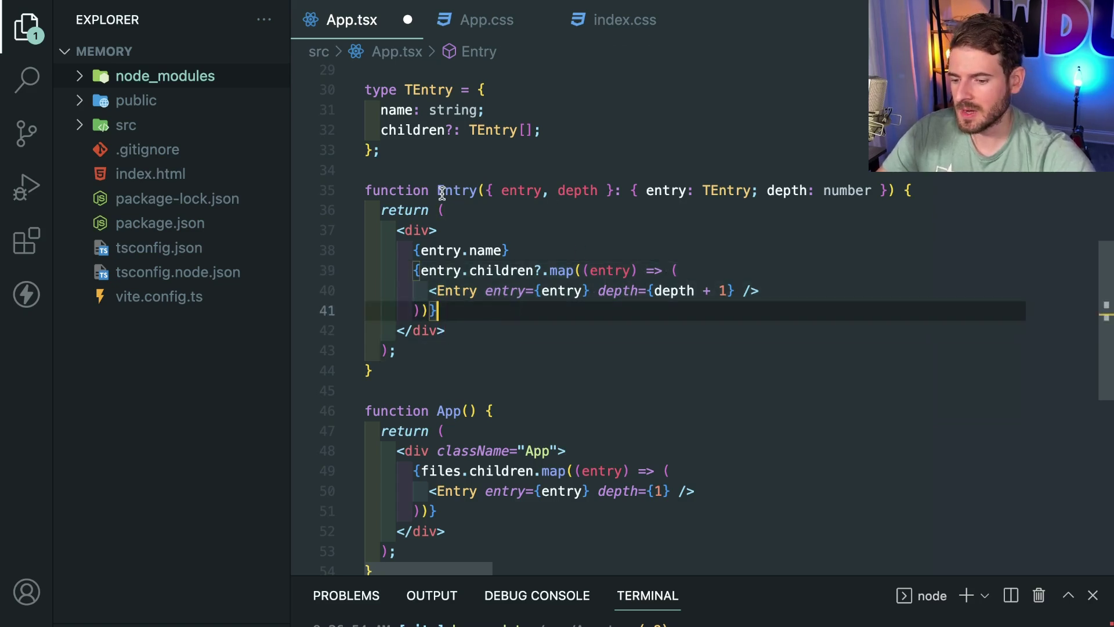
Step: Add a new div after entry.name and move its closing tag after the children map
double_click(577, 190)
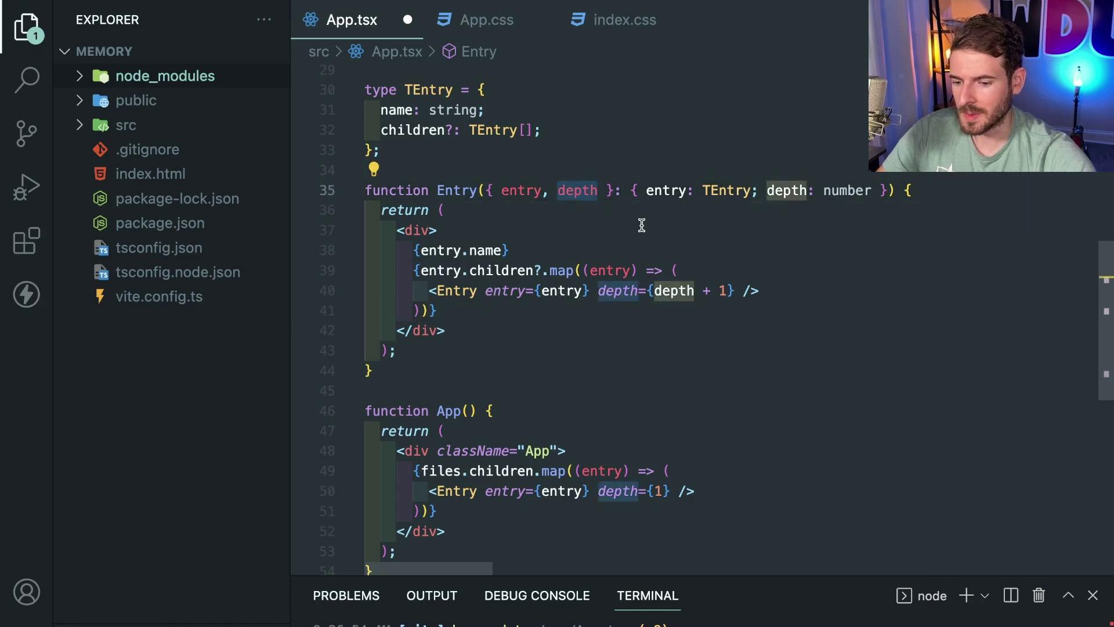
click(569, 253)
key(Return)
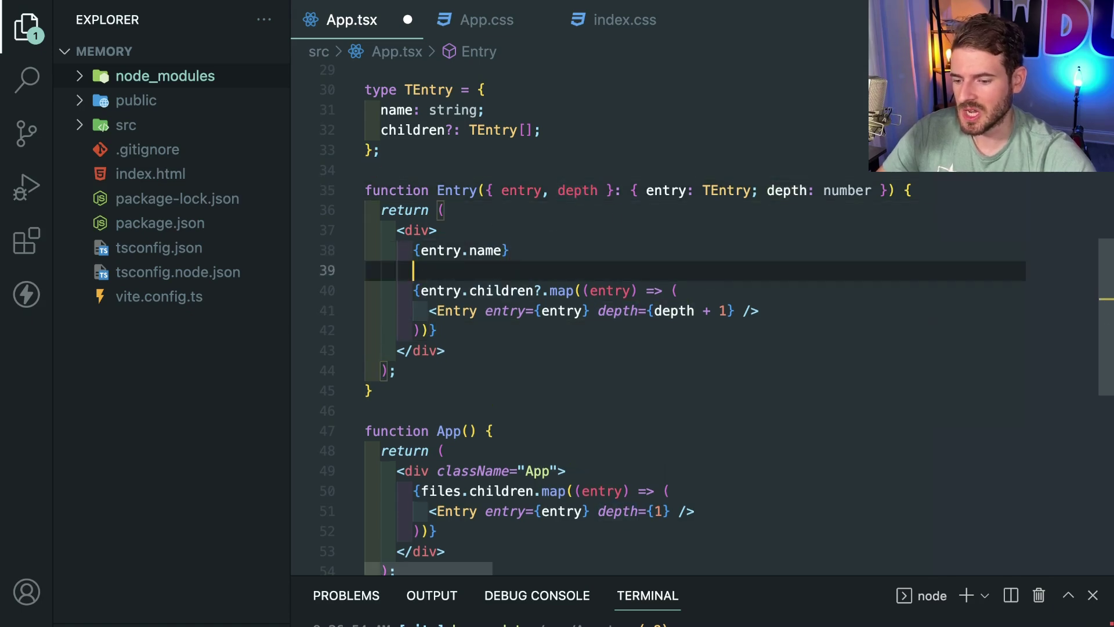
text(<div></div>)
key(End)
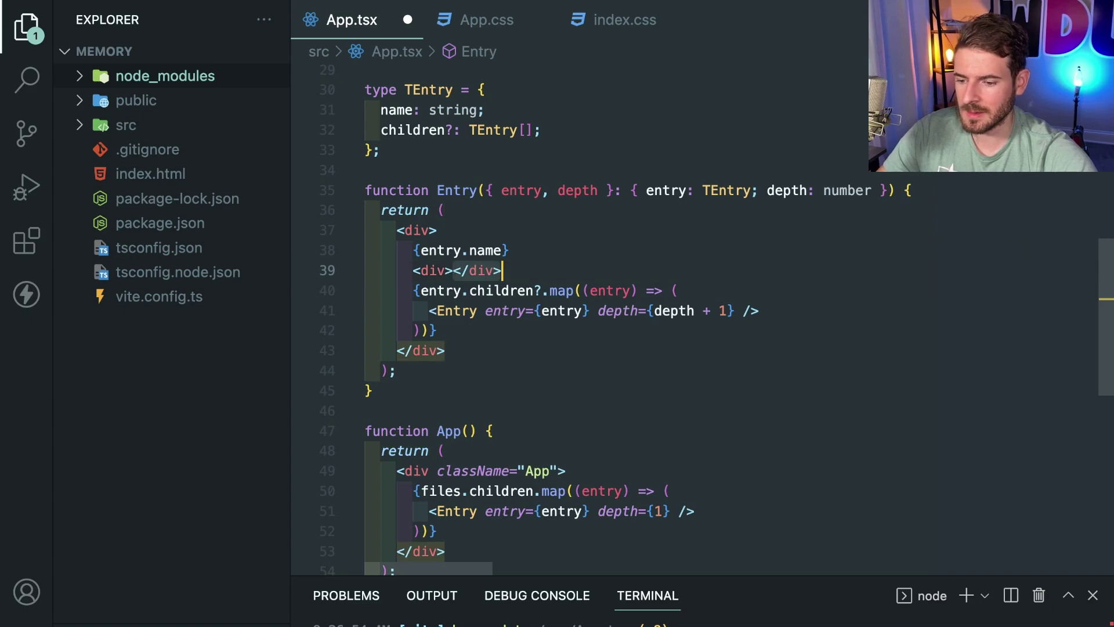
drag(502, 270, 453, 270)
key(ctrl+x)
click(440, 331)
key(ctrl+v)
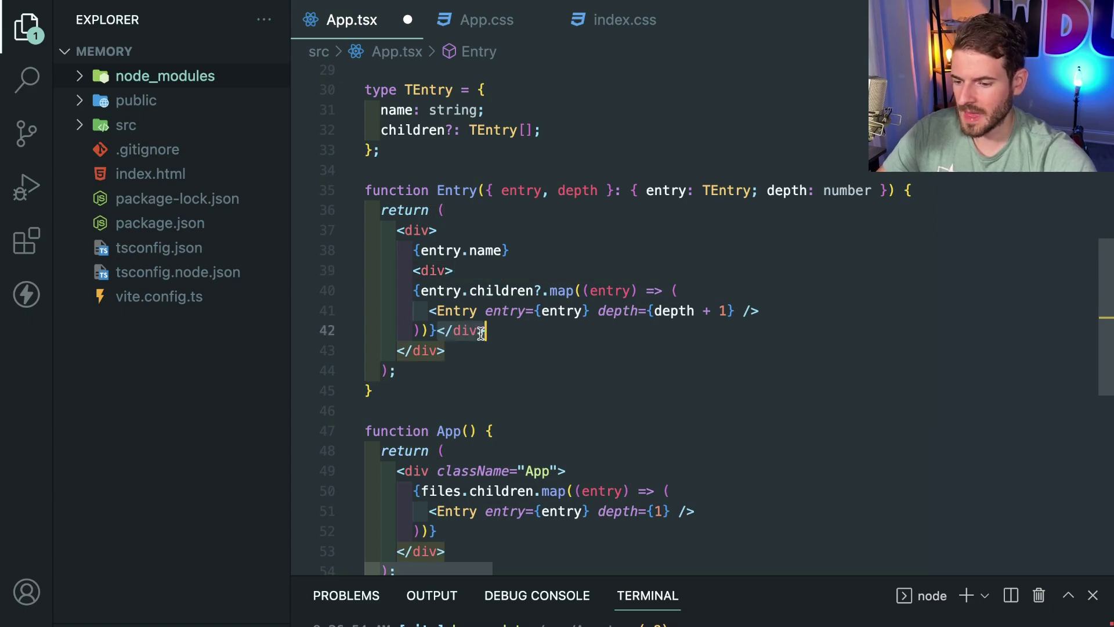
key(ctrl+s)
Step: Give the new div style paddingLeft `${depth * 10}px` and save
click(446, 270)
text(st)
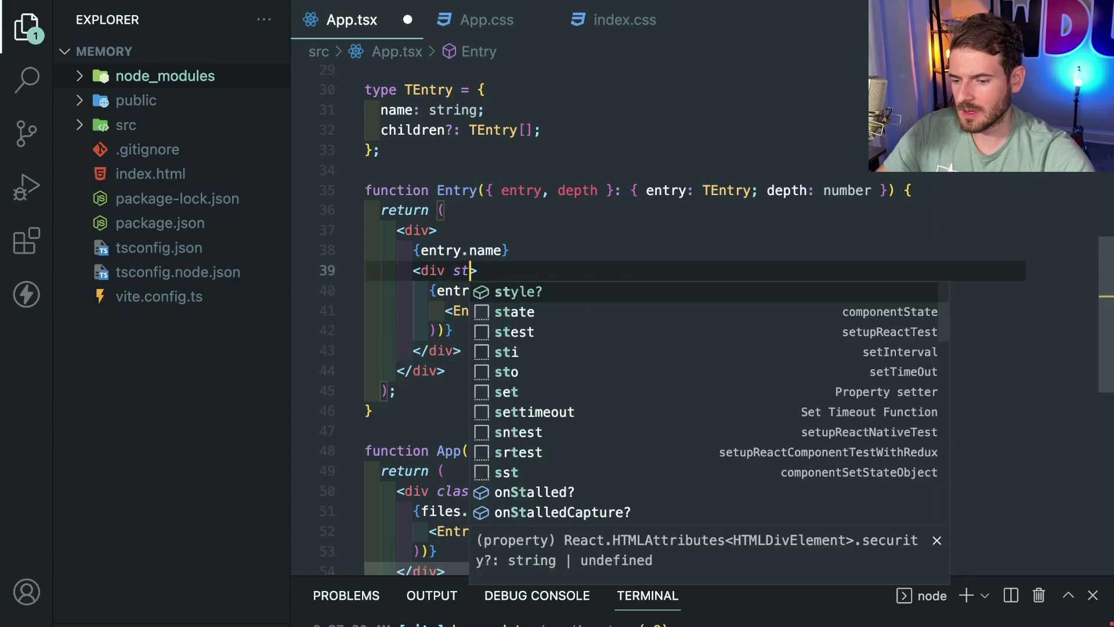
text(yle={{)
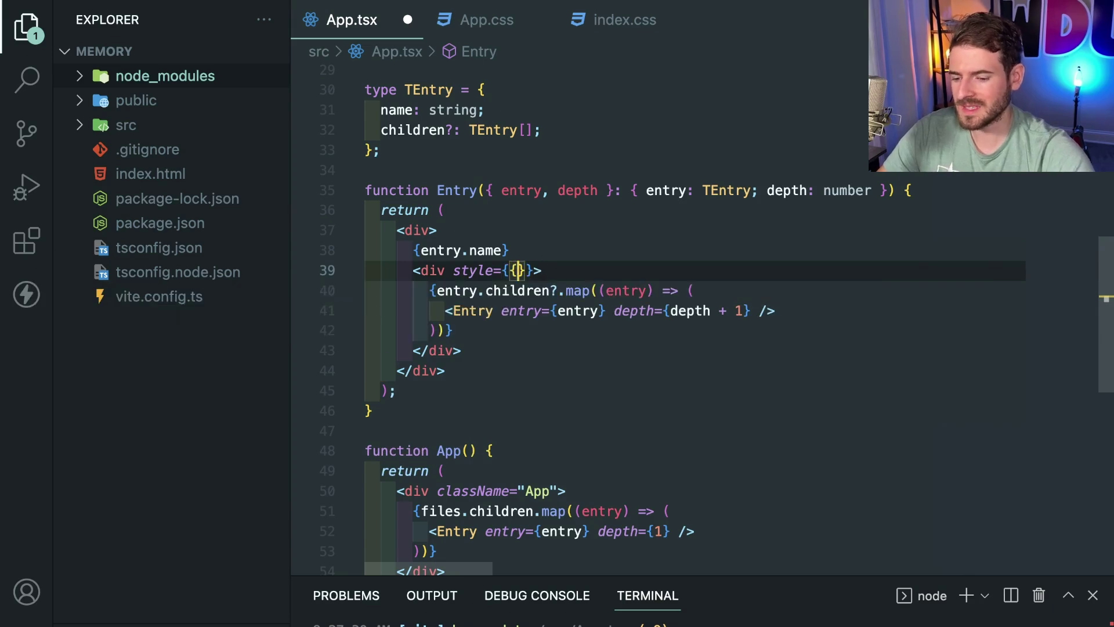
text(paddingLeft)
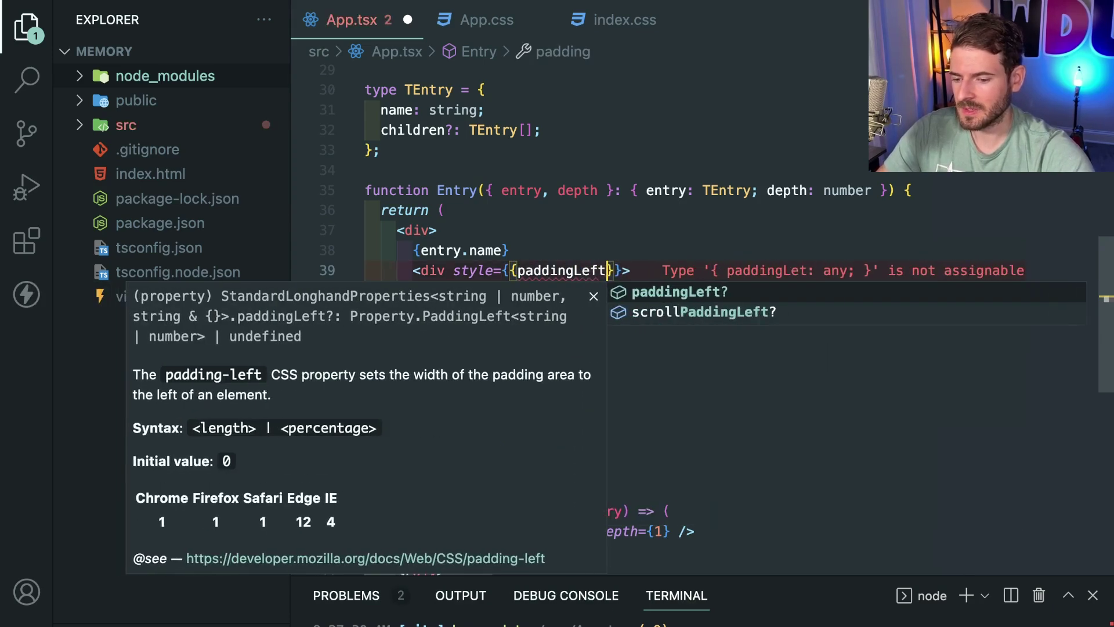
text(: `)
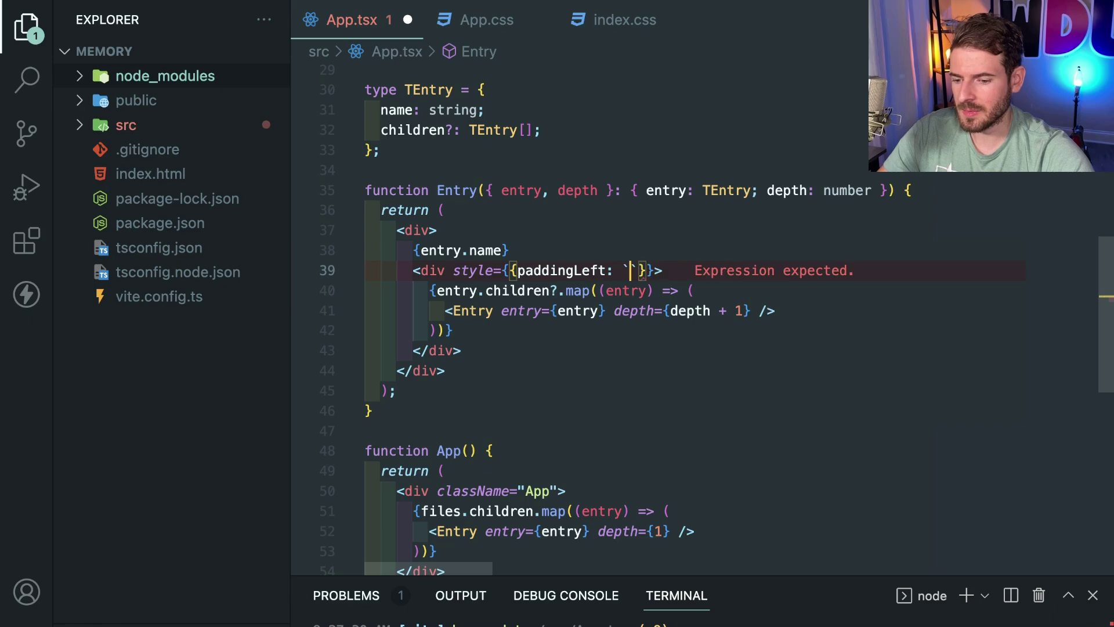
text(dep)
key(BackSpace)
key(BackSpace)
key(BackSpace)
text(${dept)
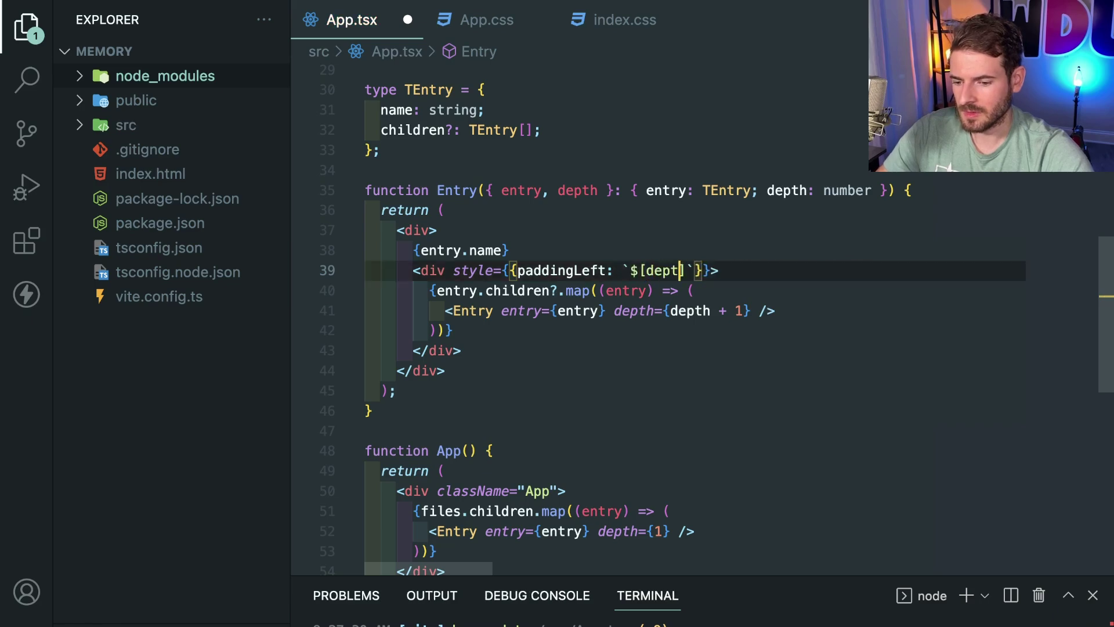
text(depth})
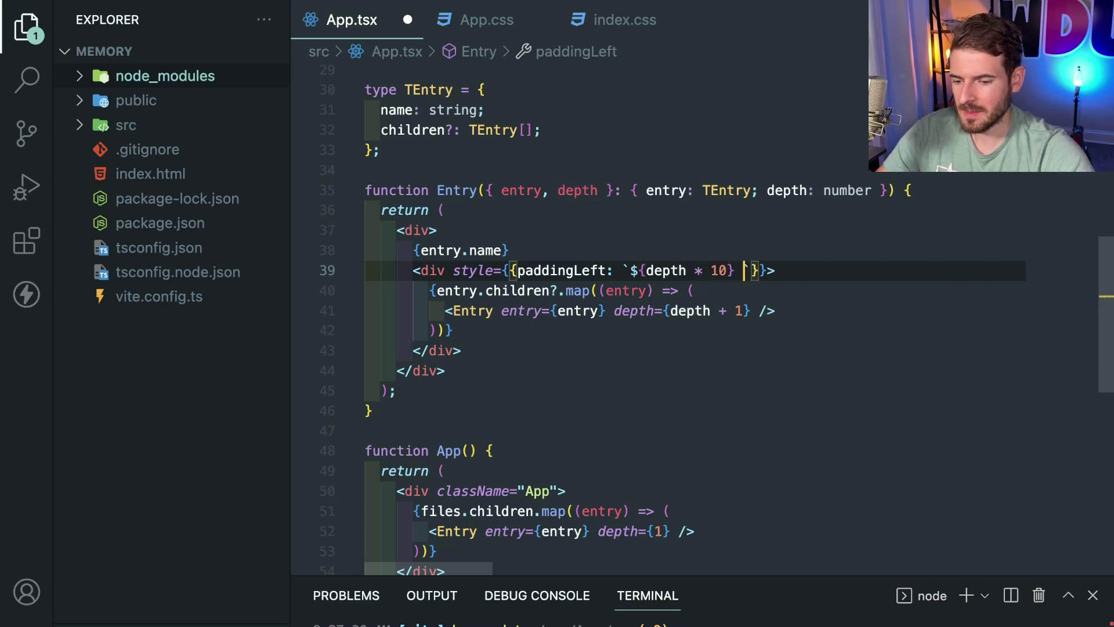
text( px`)
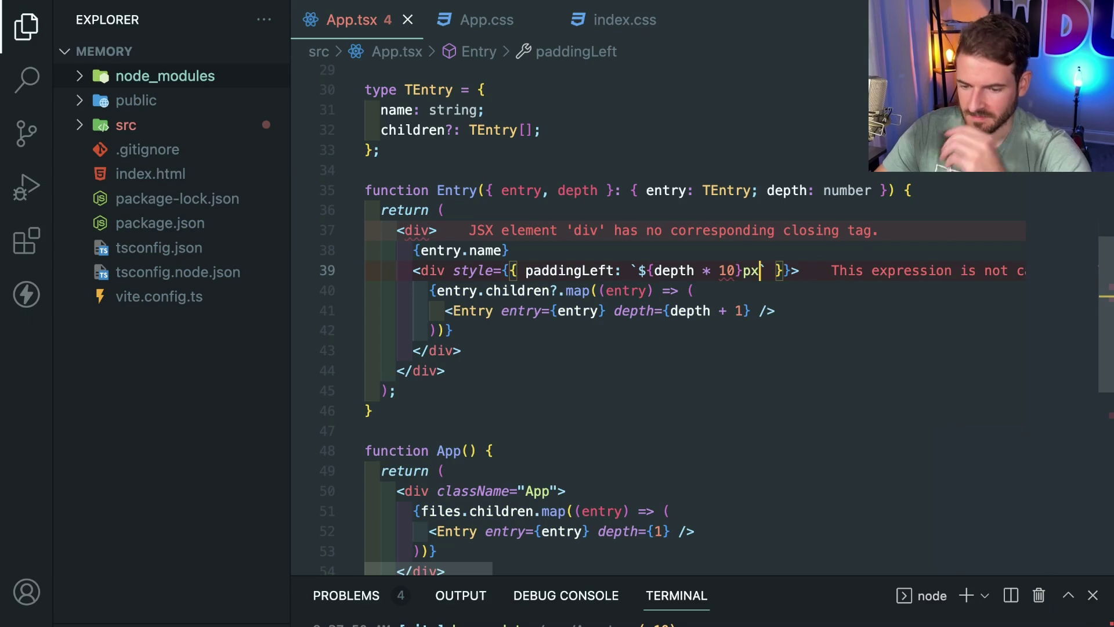
key(ctrl+s)
click(478, 311)
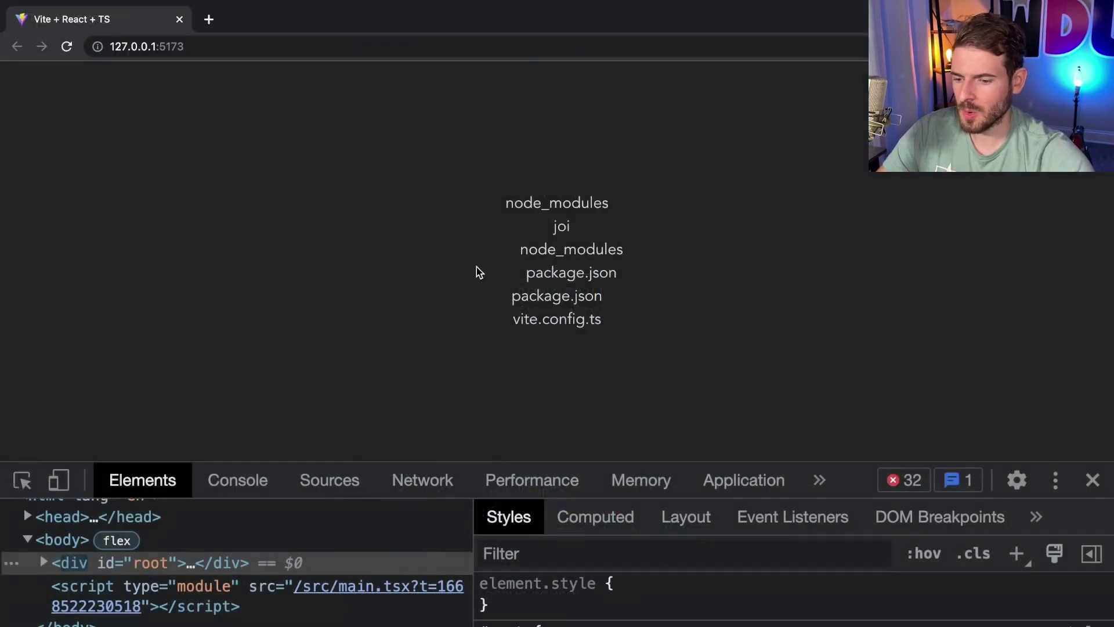
Step: Search the project for the centering styles in App.css and index.css
drag(524, 290, 531, 200)
click(465, 187)
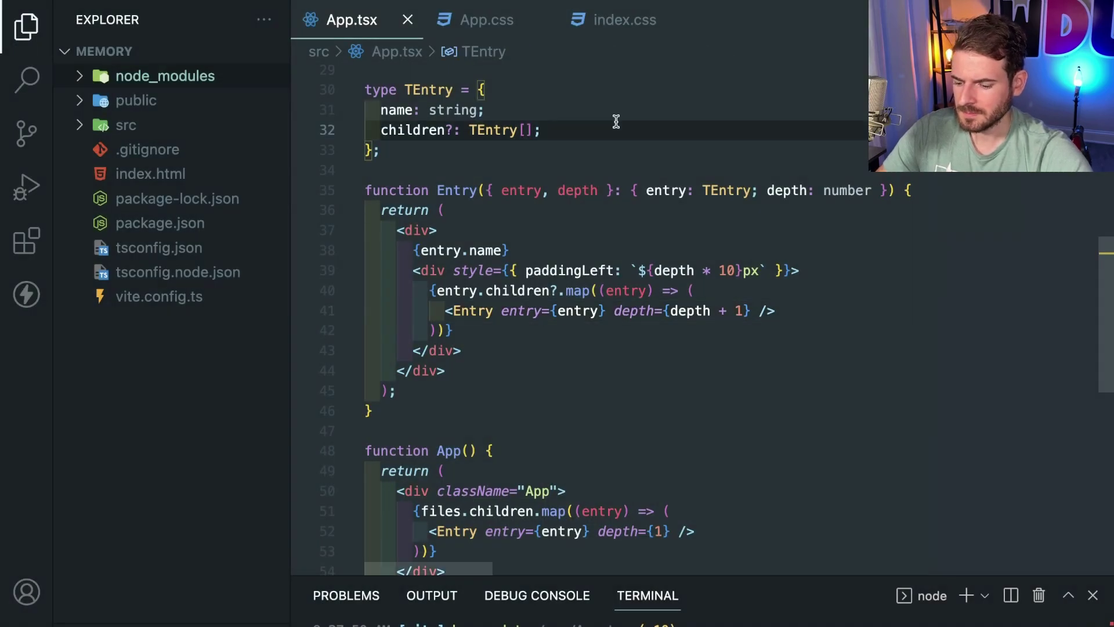
key(ctrl+shift+f)
text(text-center)
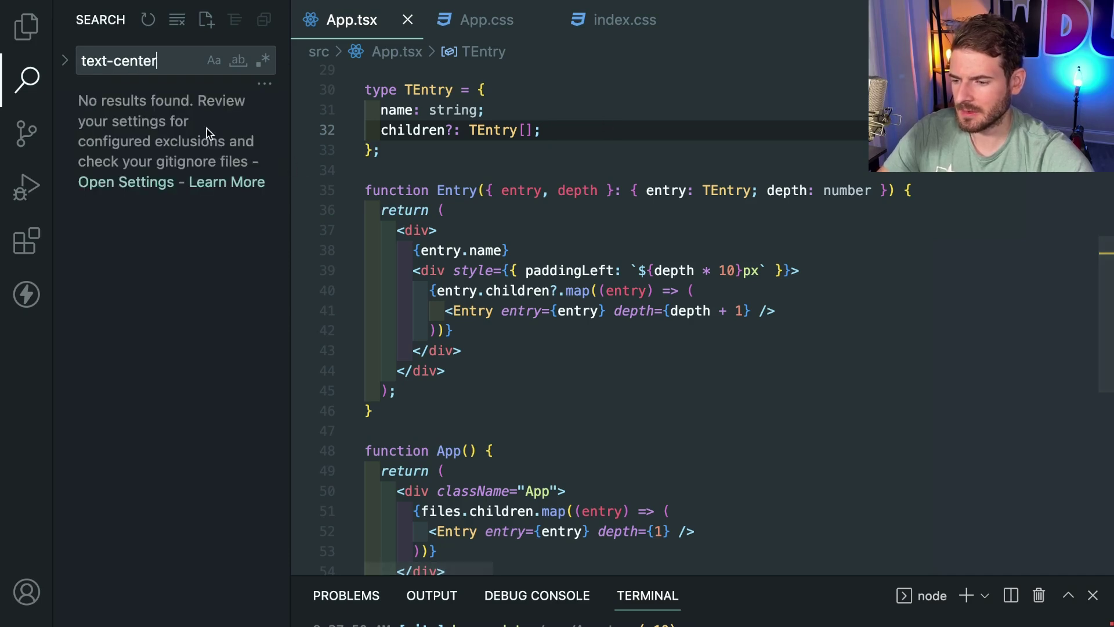
key(ctrl+a)
text(a)
key(Home)
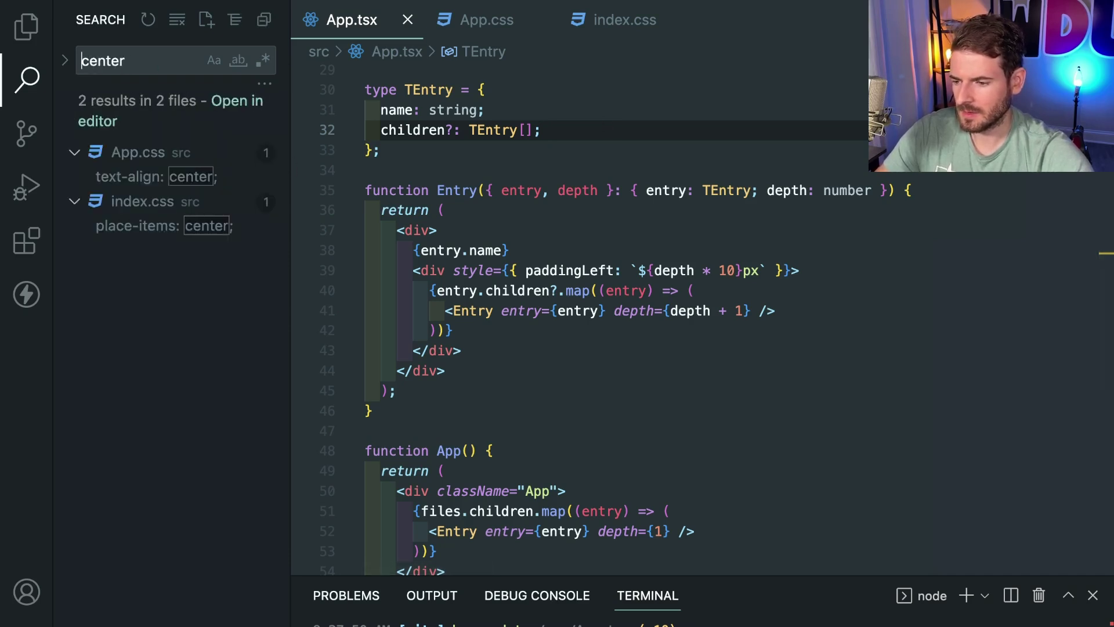
text(:)
click(139, 177)
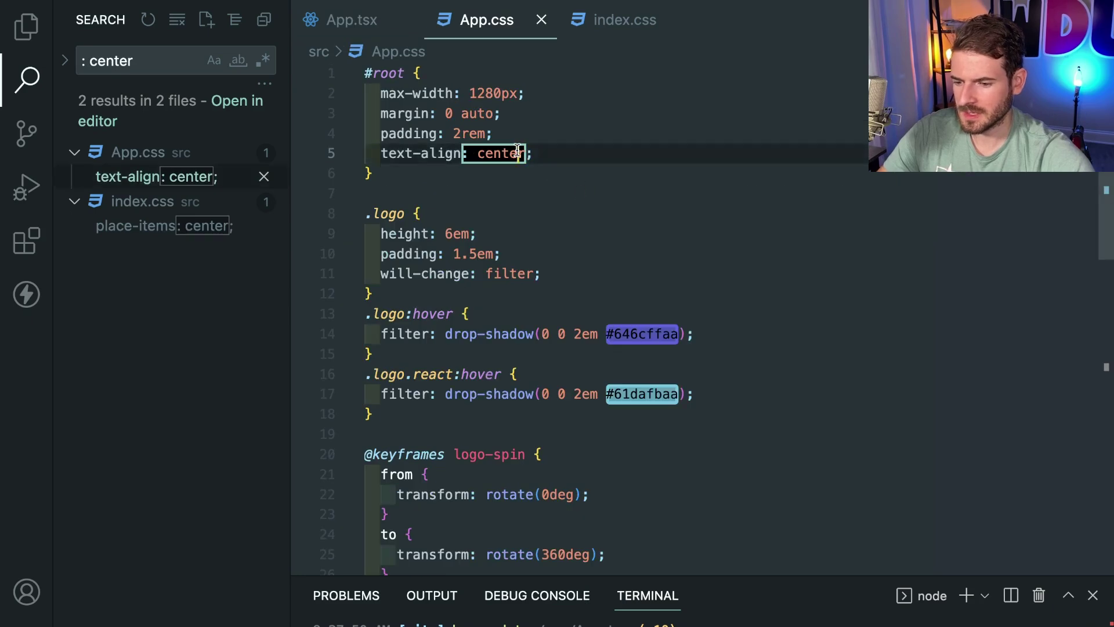
text(left)
click(183, 177)
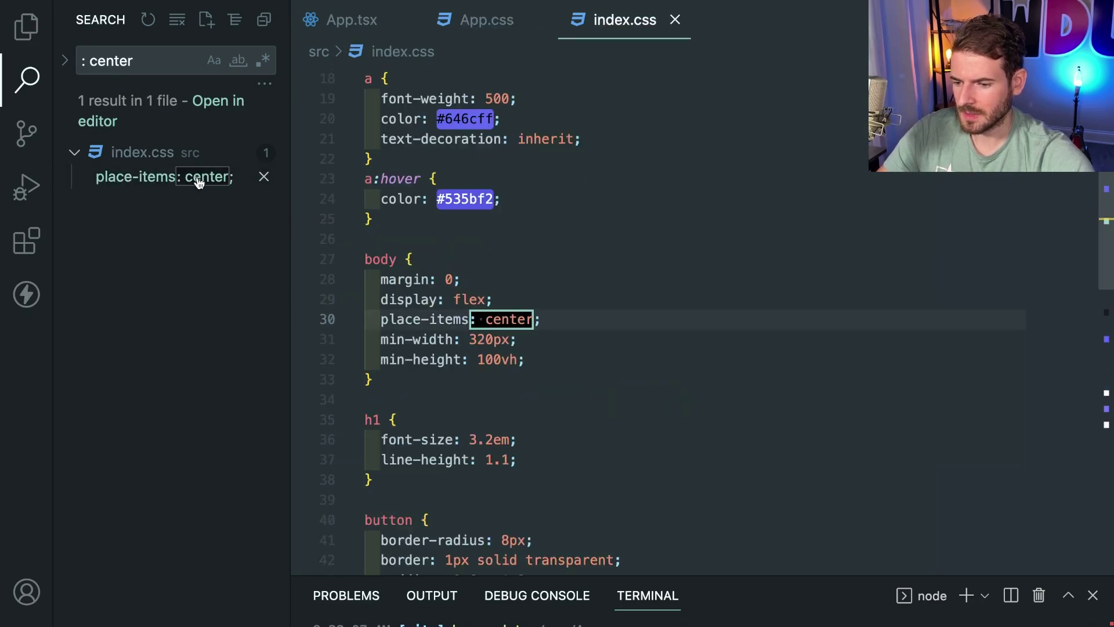
Step: View the indented file tree in Chrome, then return to App.tsx
key(alt+Tab)
drag(492, 200, 569, 338)
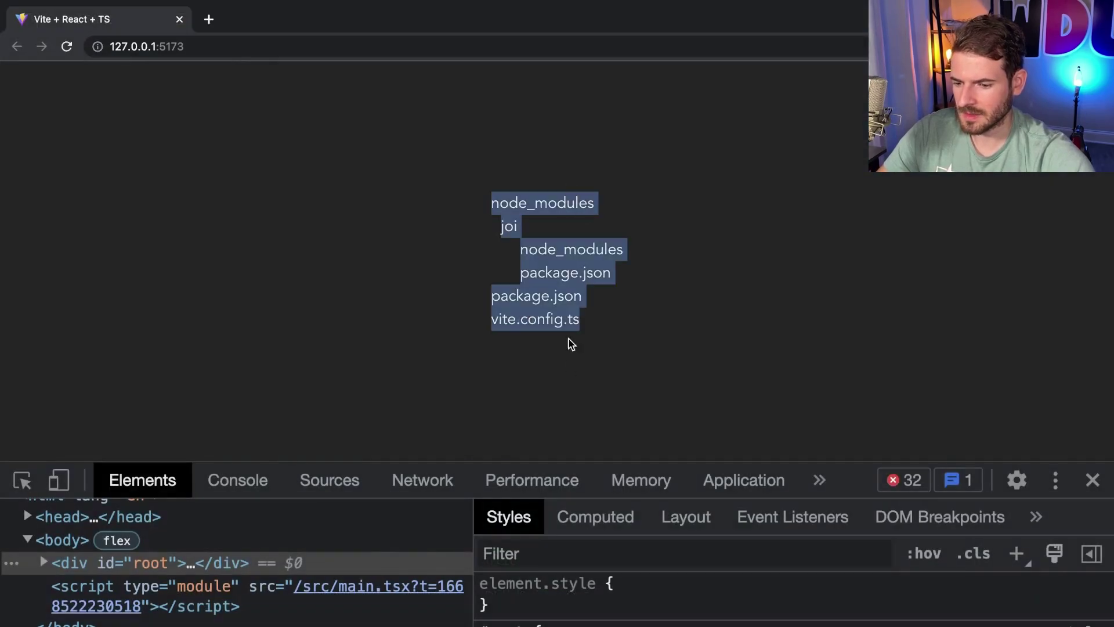
click(609, 332)
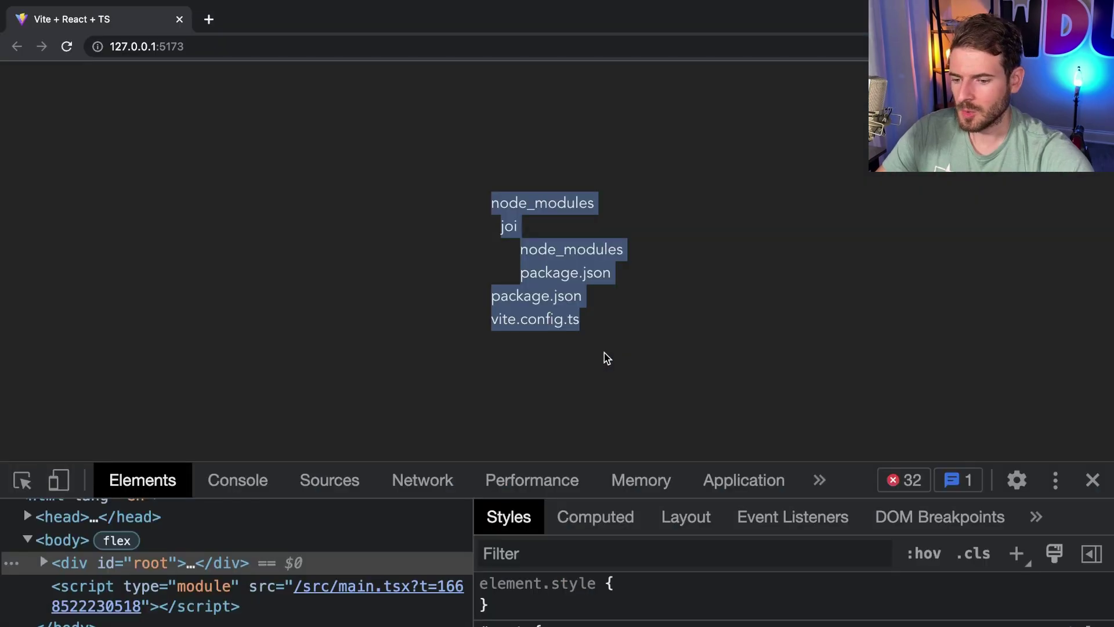
click(604, 353)
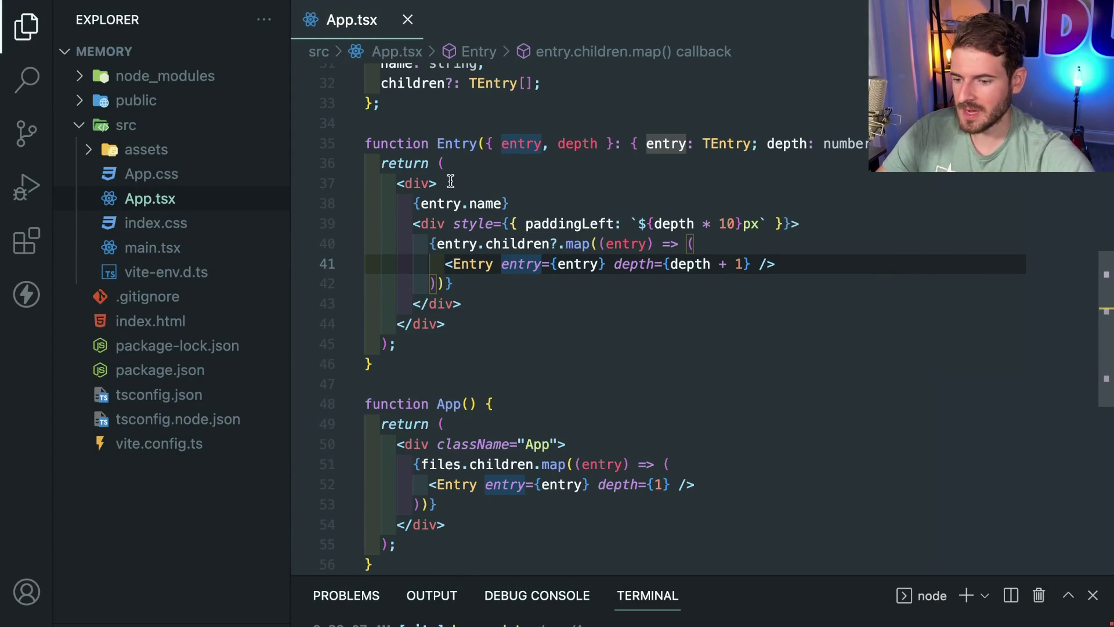
Step: Add {entry.children && "+ "} above {entry.name} in Entry and save
drag(365, 123, 442, 348)
click(442, 348)
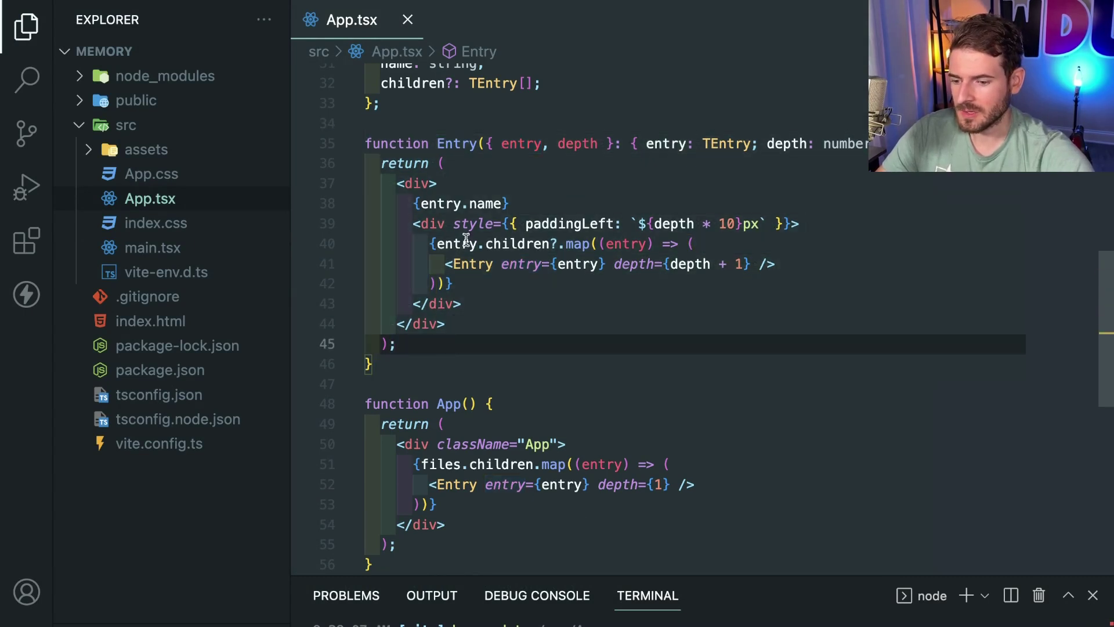
click(435, 183)
key(Return)
text({)
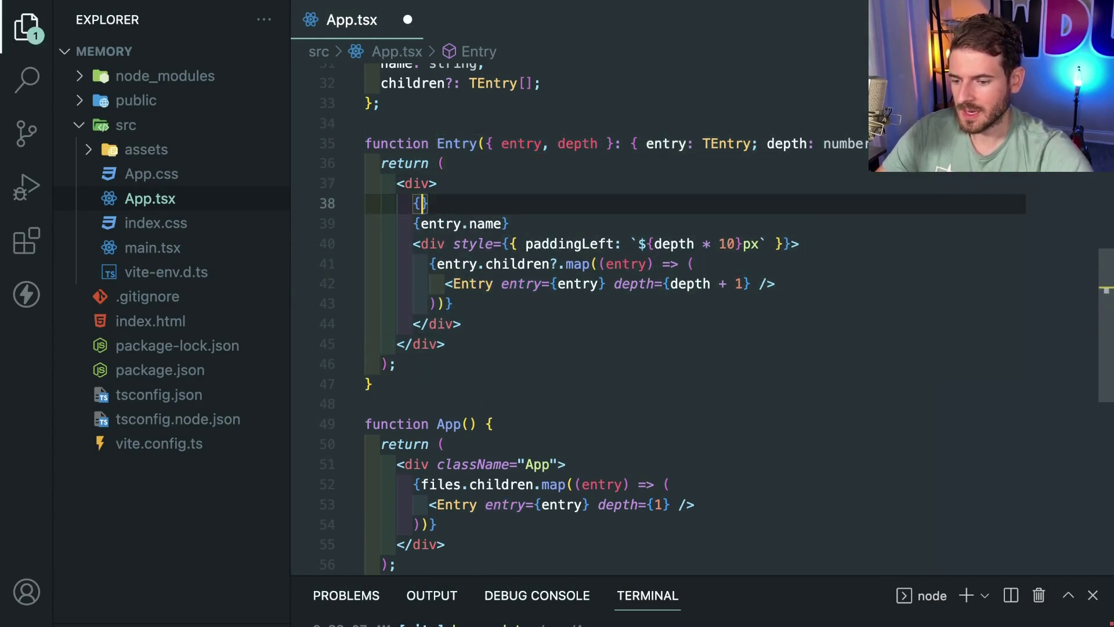
text({entry.ch)
key(Tab)
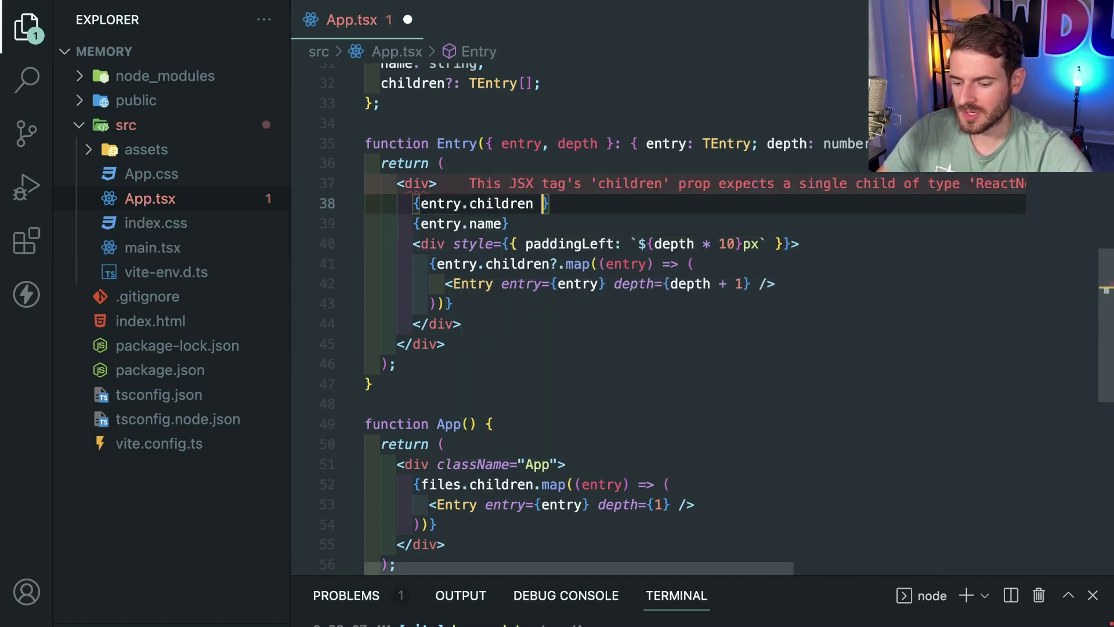
text("+")
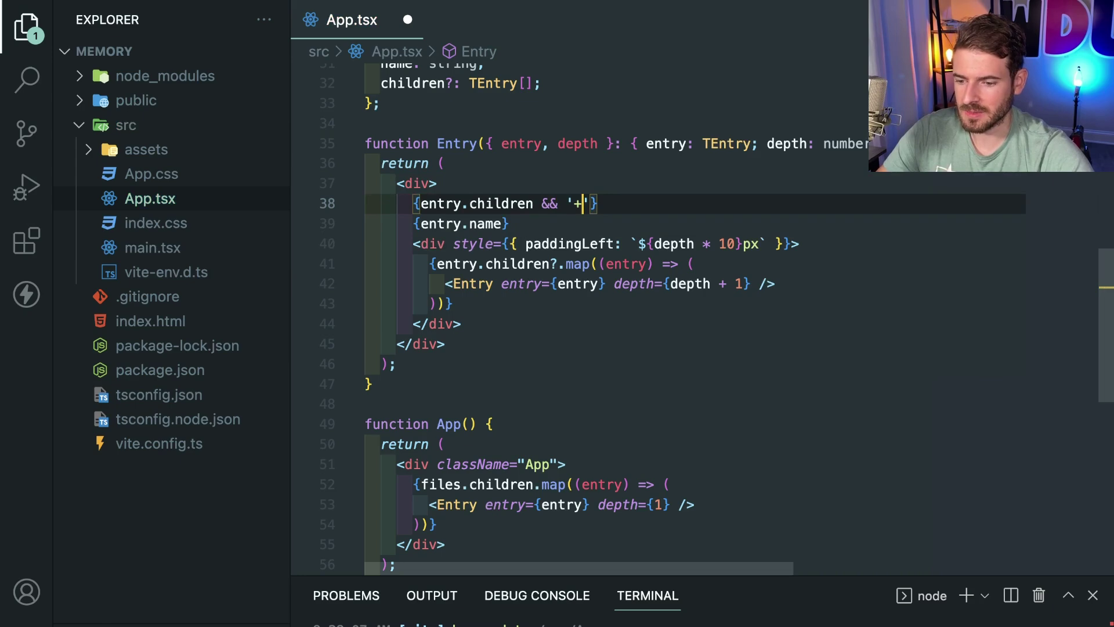
key(ctrl+s)
Step: Check the plus markers in Chrome, then adjust the spacing after the plus sign and save
key(alt+Tab)
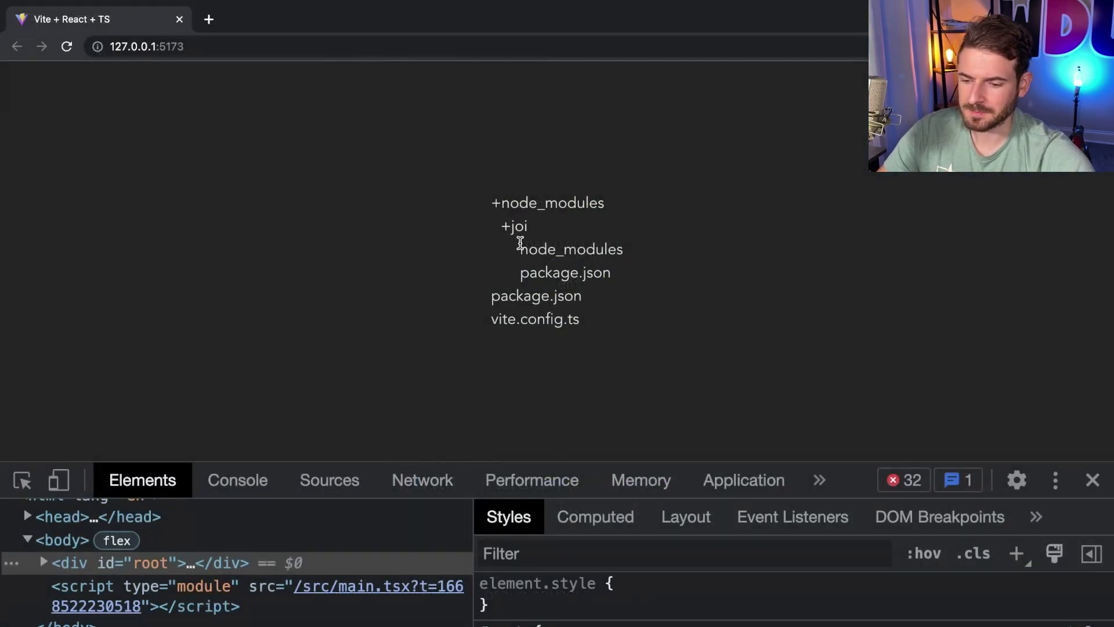
key(alt+Tab)
click(588, 203)
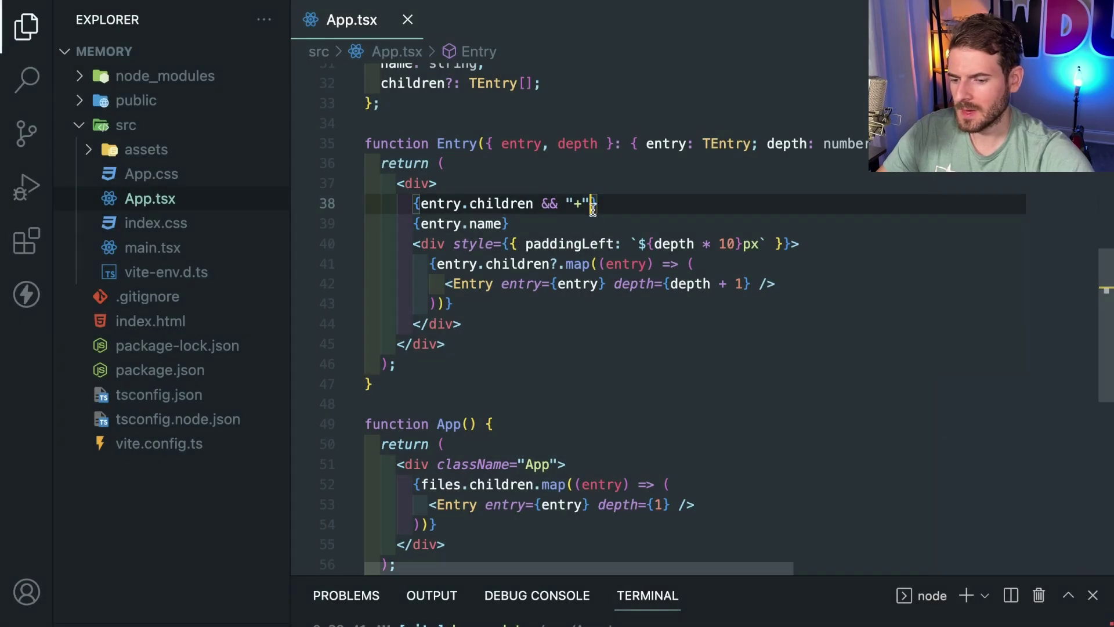
key(ctrl+s)
Step: Verify in Chrome that node_modules and joi show the '+' prefix
key(alt+Tab)
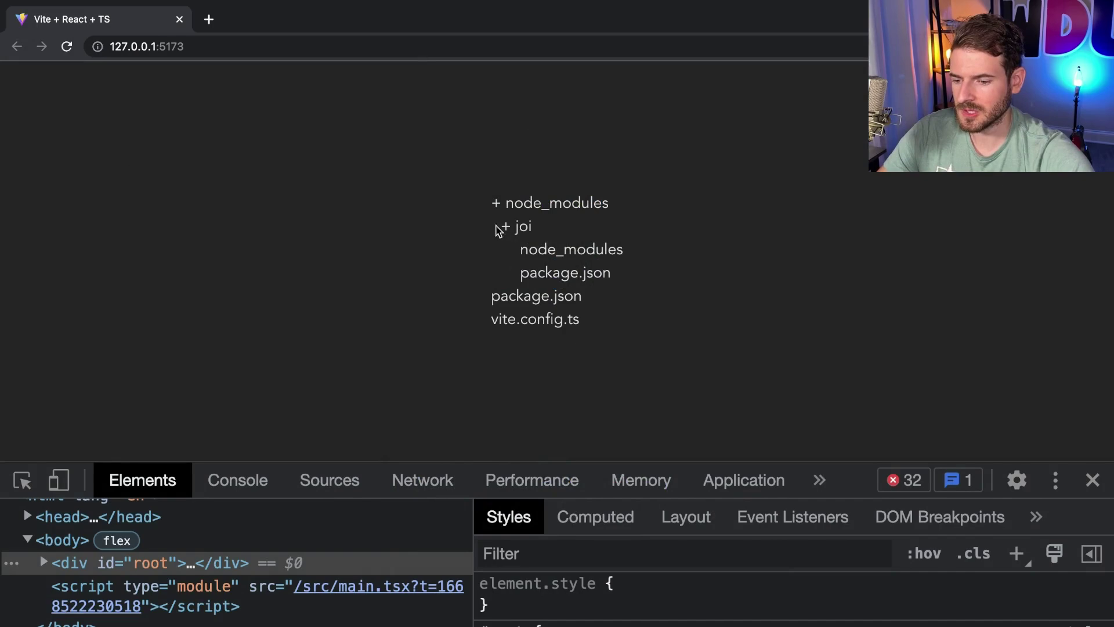
key(alt+Tab)
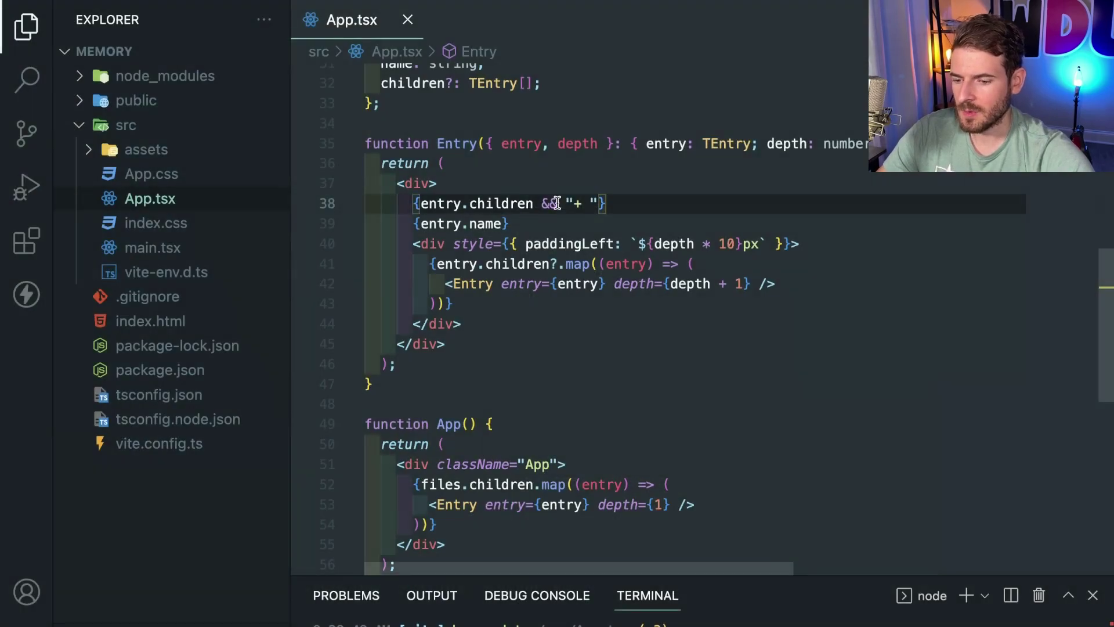
key(alt+Tab)
drag(467, 203, 649, 202)
click(575, 198)
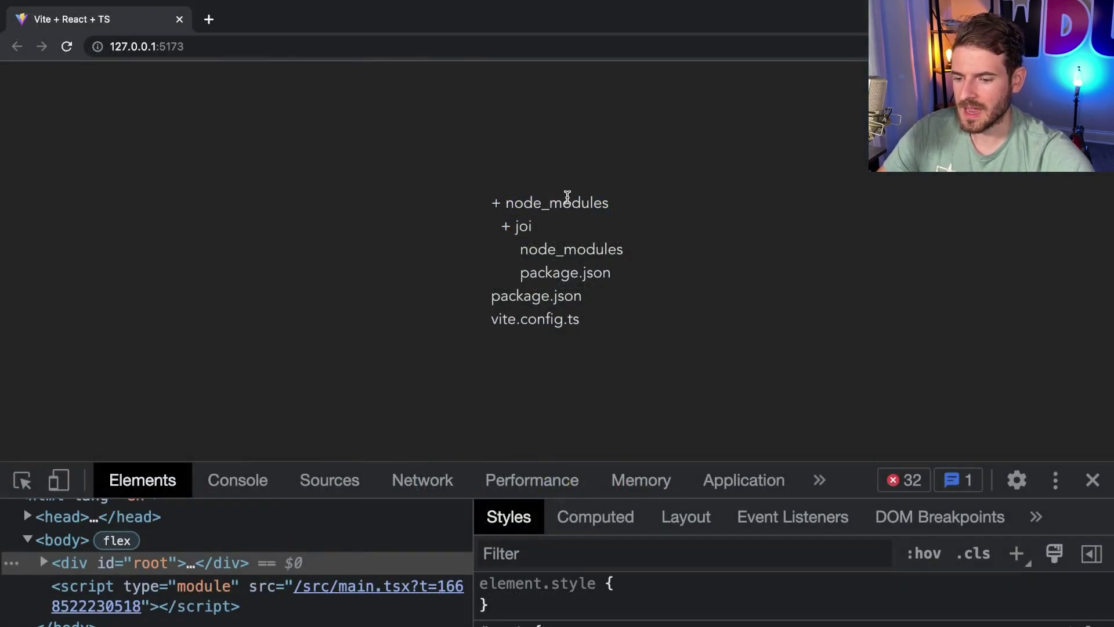
double_click(567, 202)
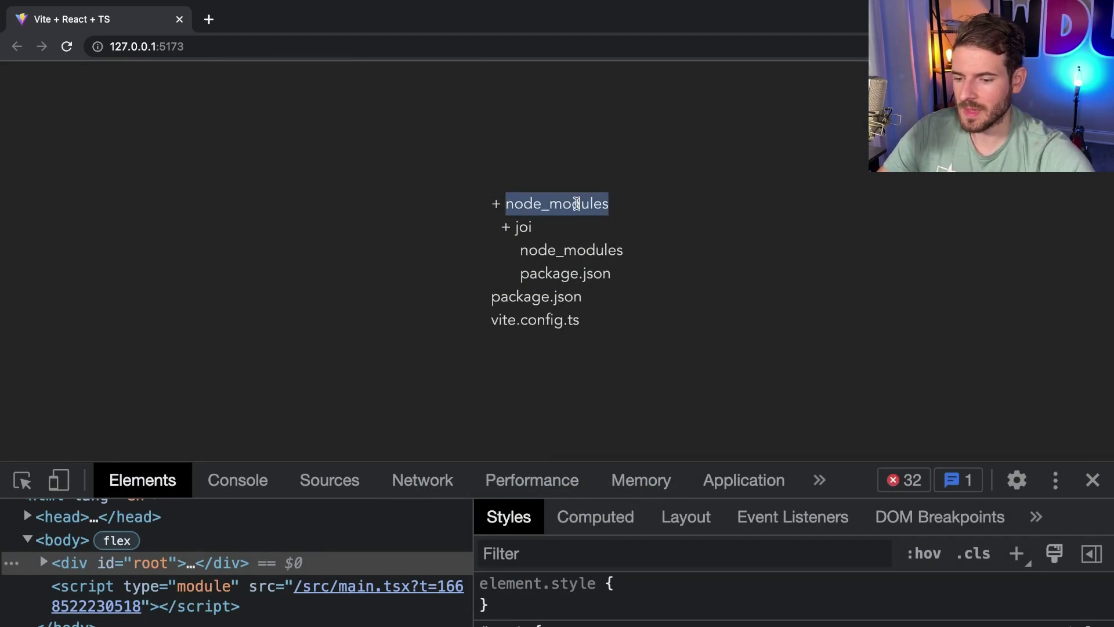
key(alt+Tab)
Step: Add an isExpanded useState declaration at the top of Entry, importing useState from react
click(609, 144)
scroll(609, 144, up, 1)
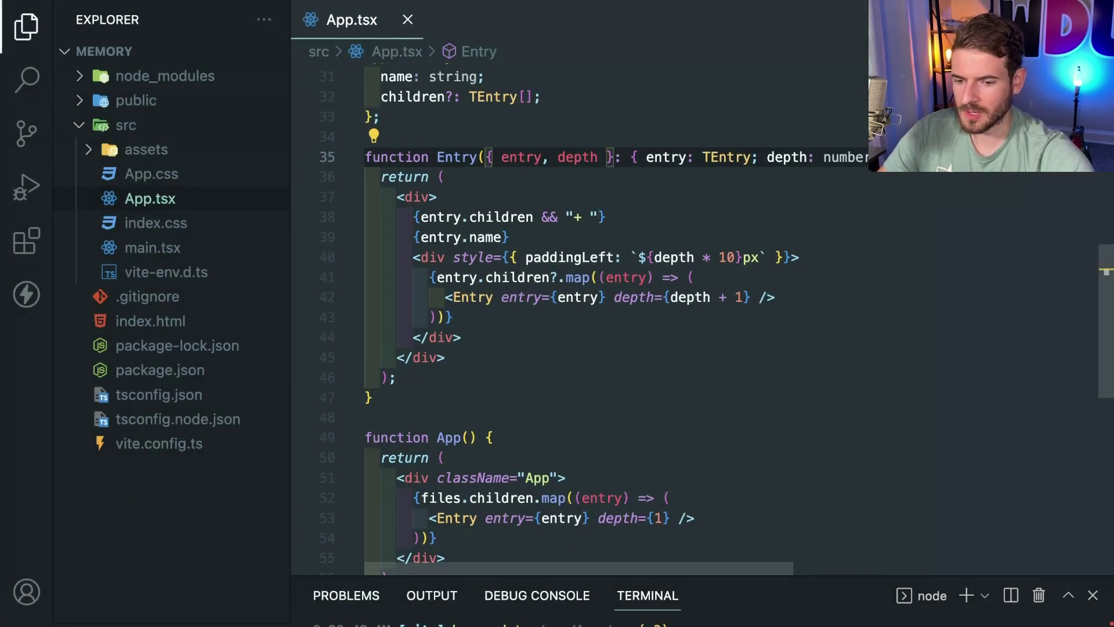
key(End)
key(Return)
text(const )
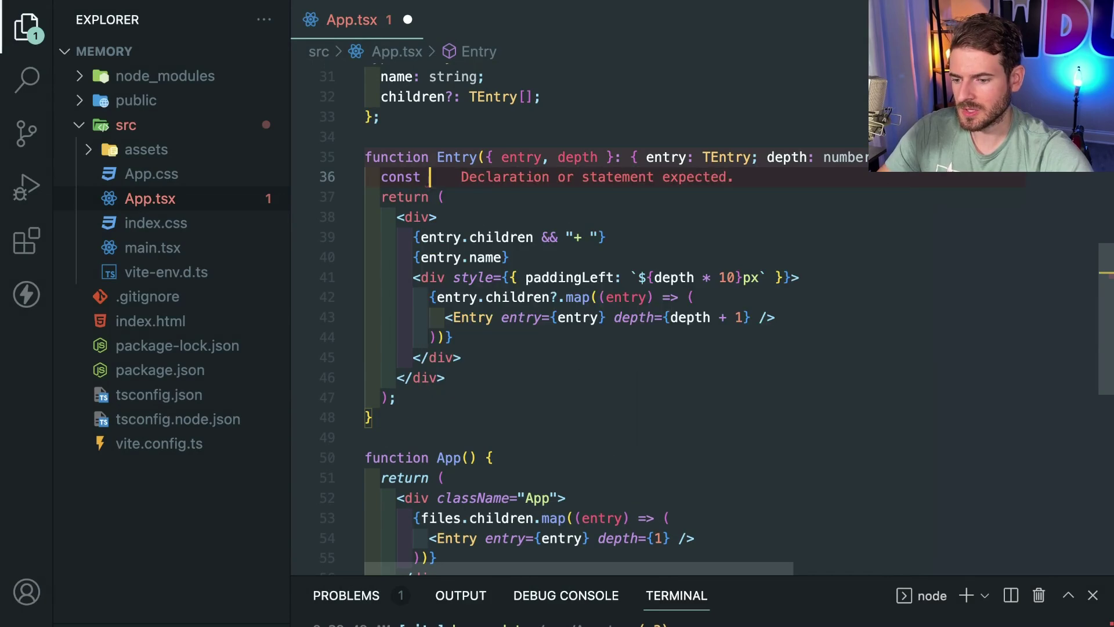
text([isExpanded)
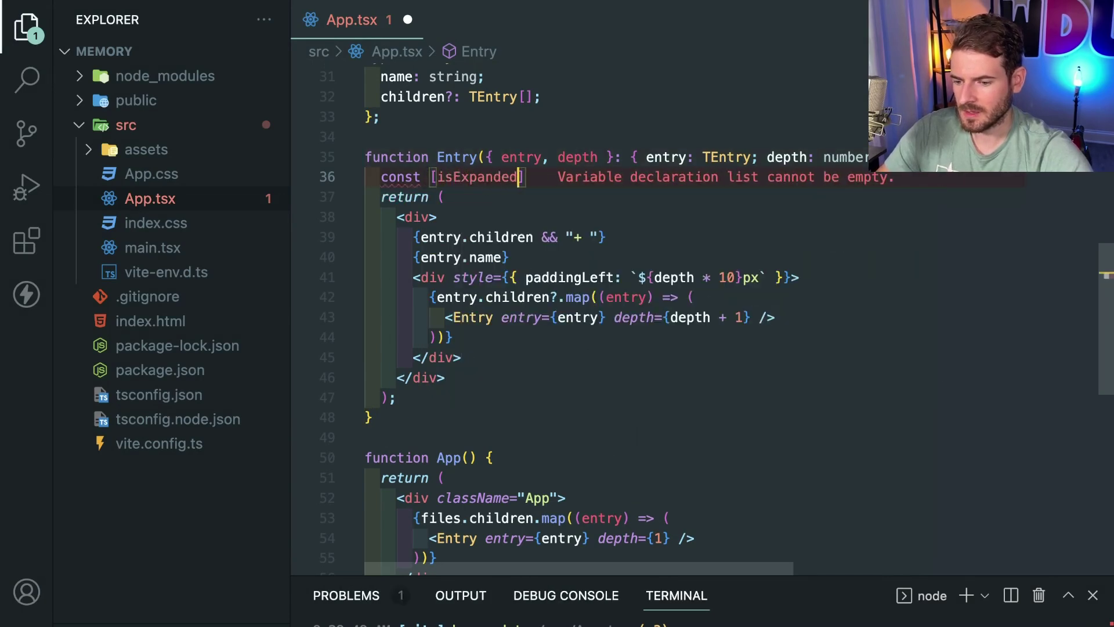
text(, set)
text(IsExpanded)
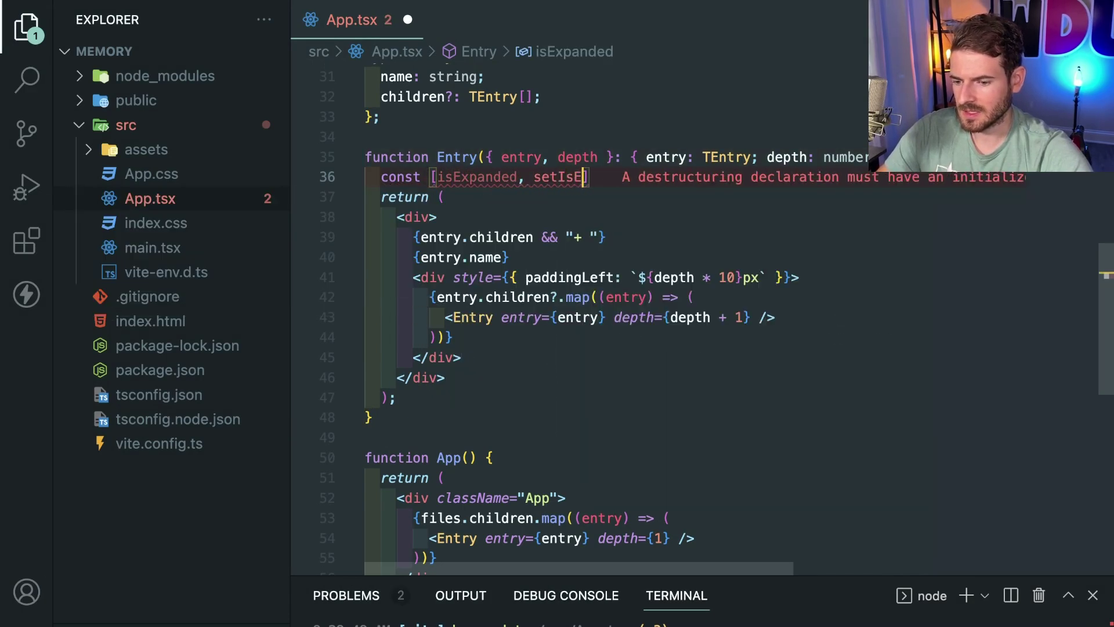
text(] = useS)
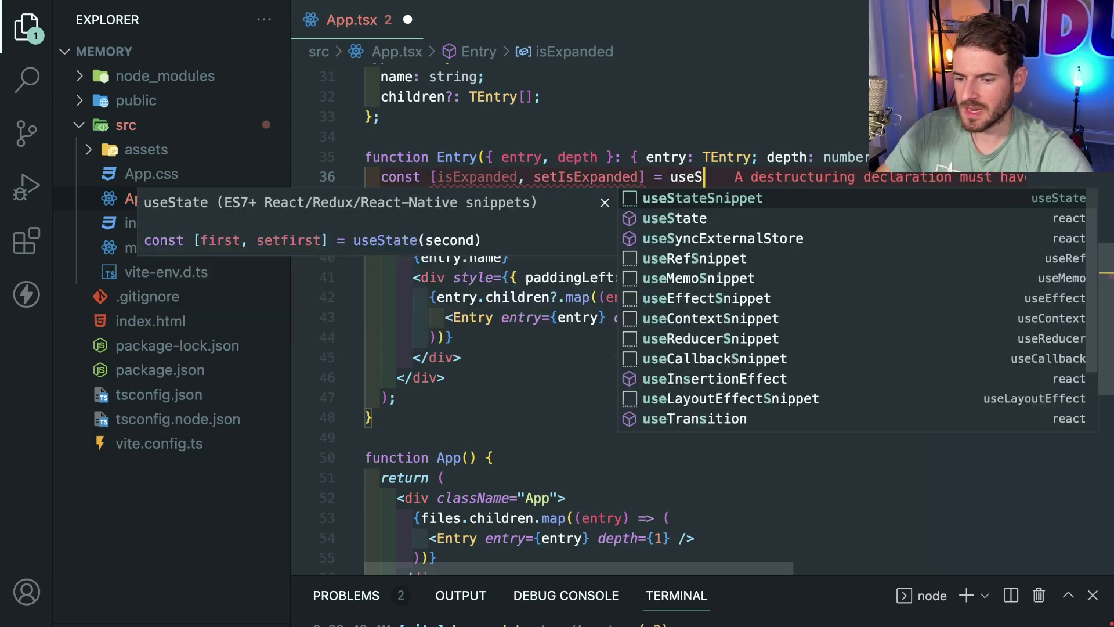
text(tate(false)
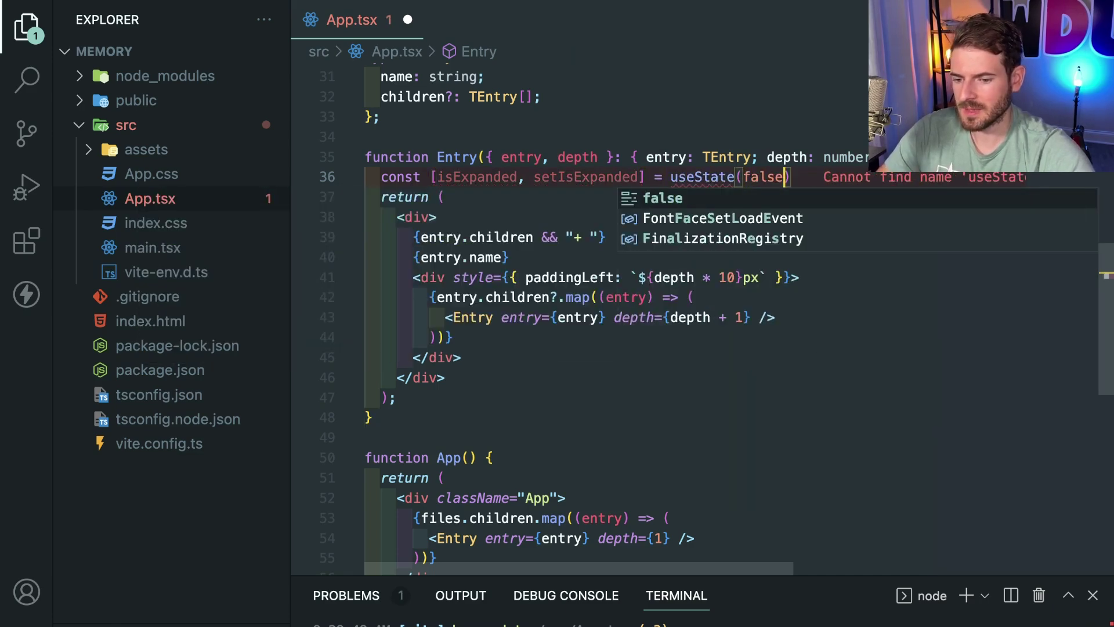
text();)
click(737, 176)
key(ctrl+space)
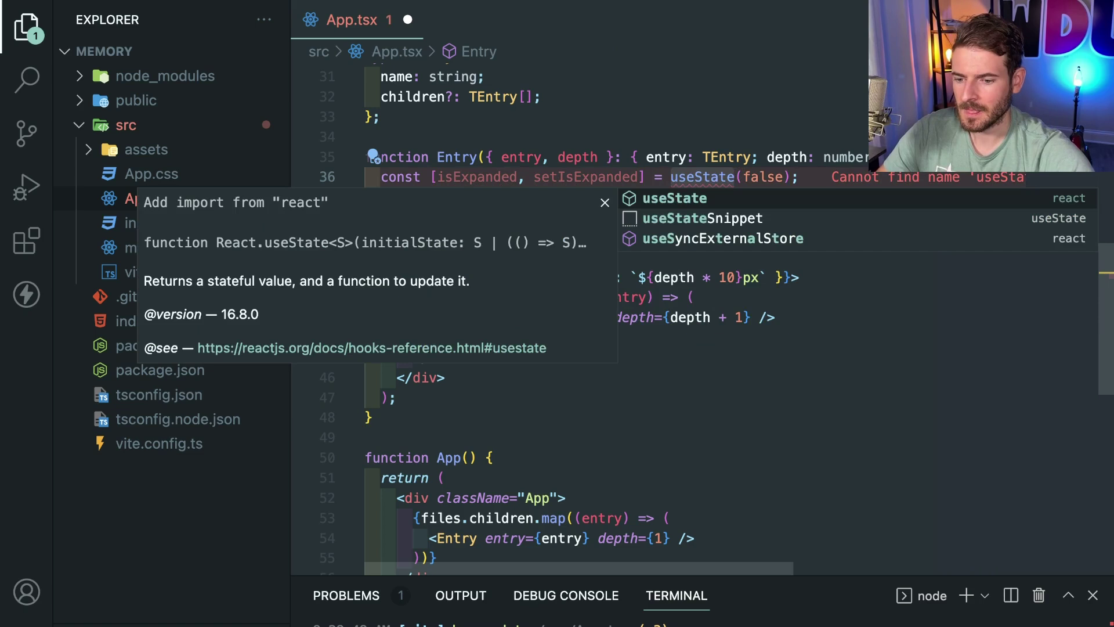
key(Return)
key(super+s)
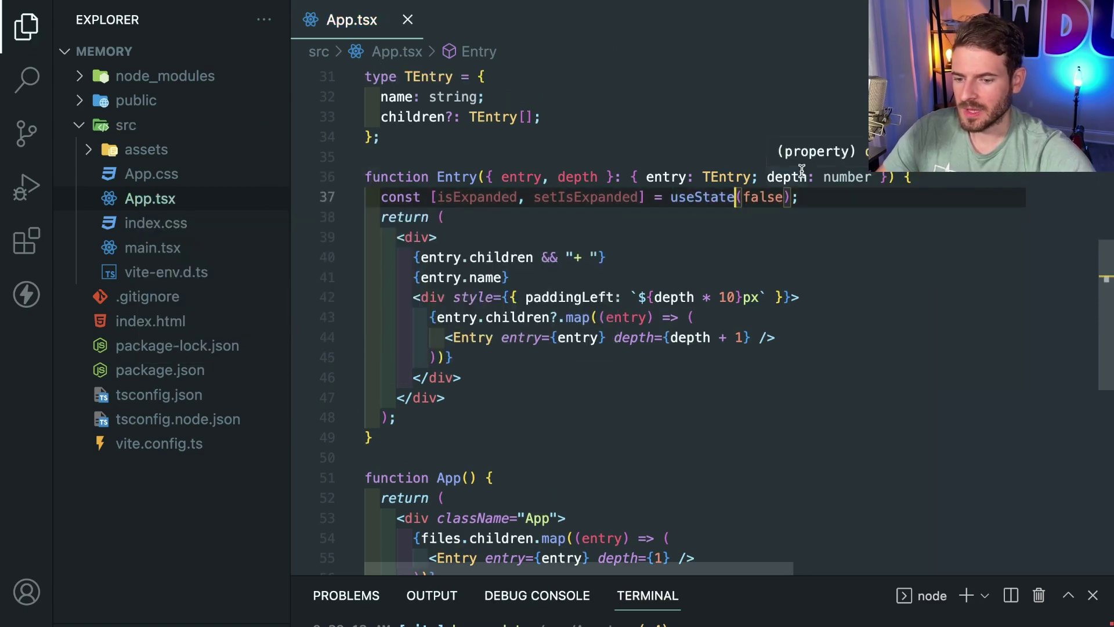
key(Return)
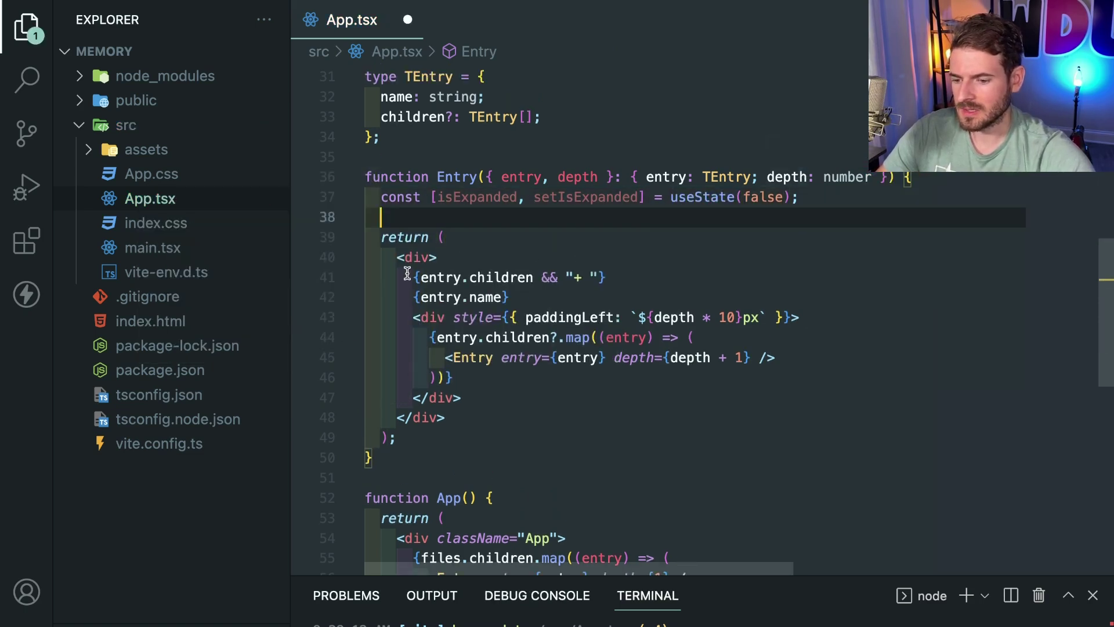
Step: Wrap each entry's plus marker and name inside a new button element and save
click(475, 416)
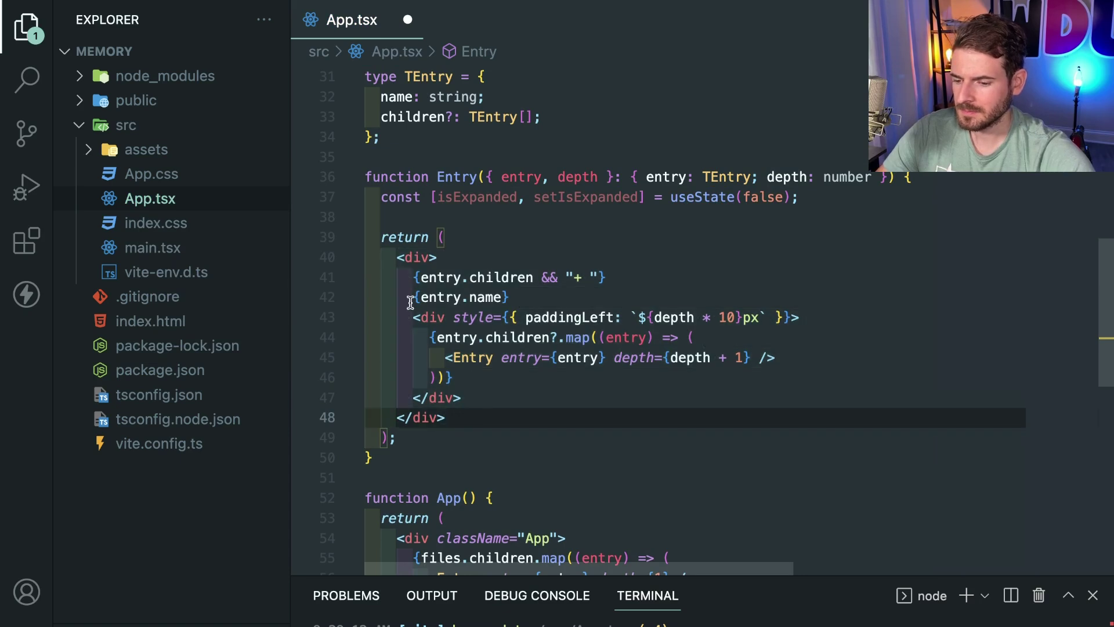
drag(415, 276, 668, 297)
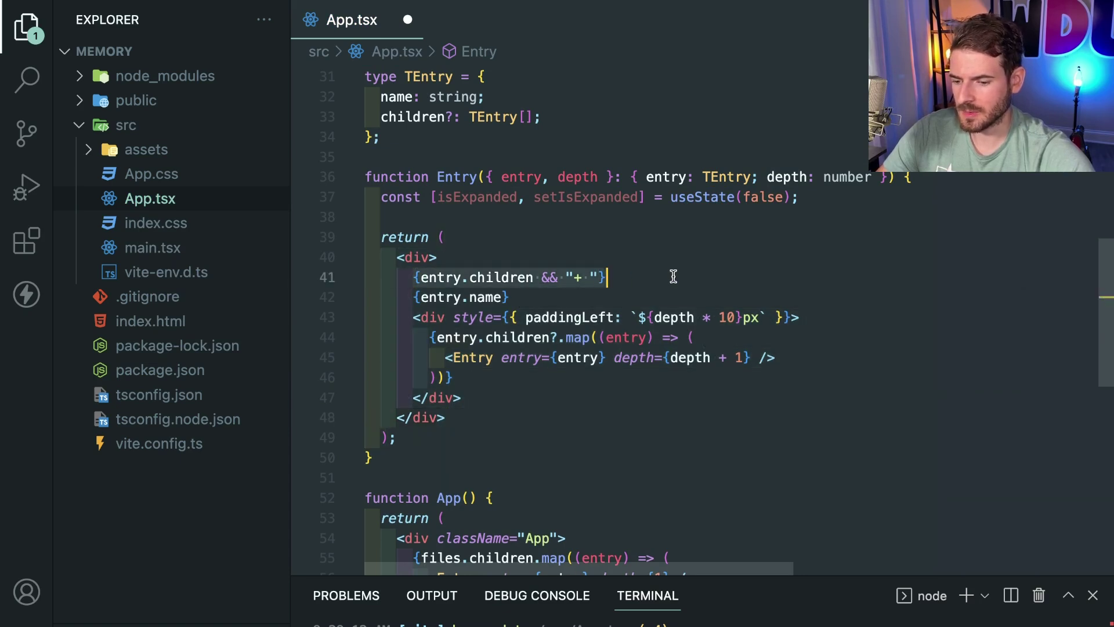
click(668, 297)
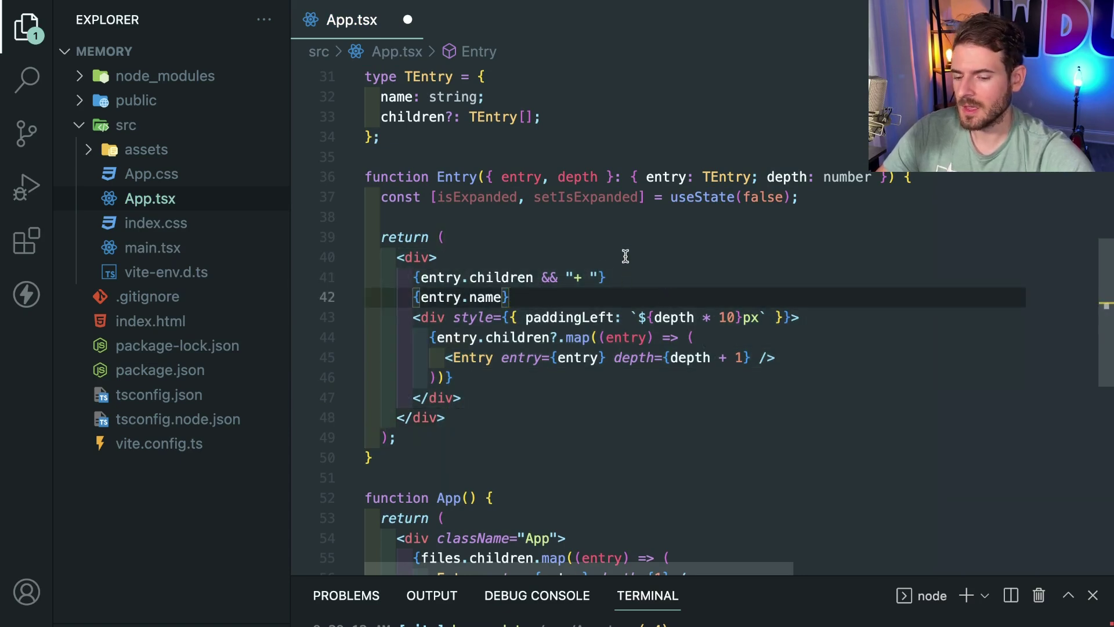
click(470, 397)
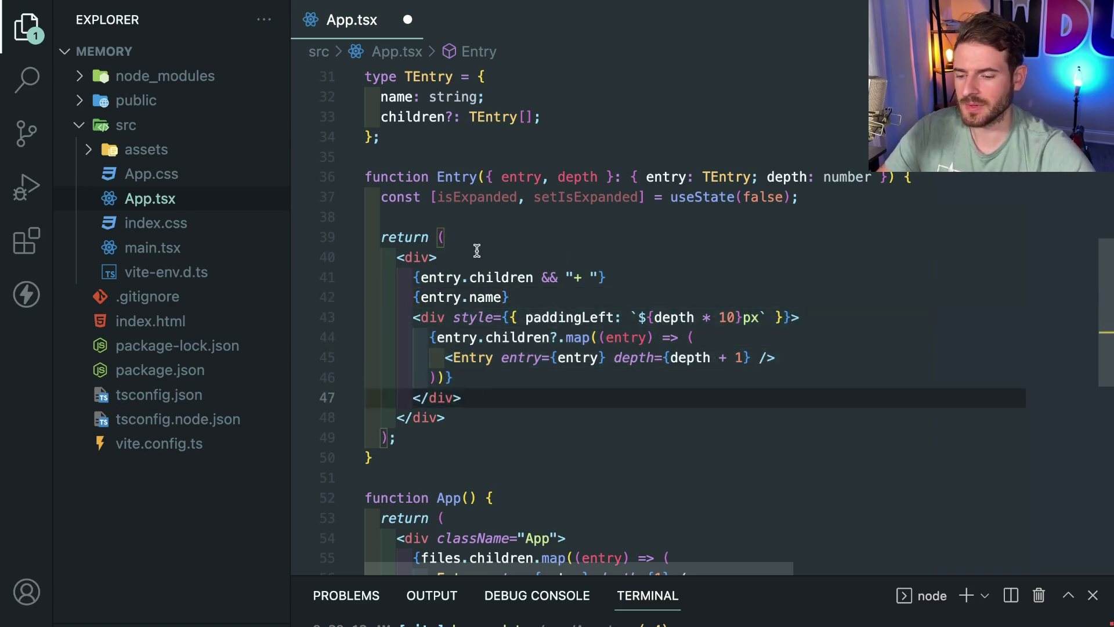
click(484, 270)
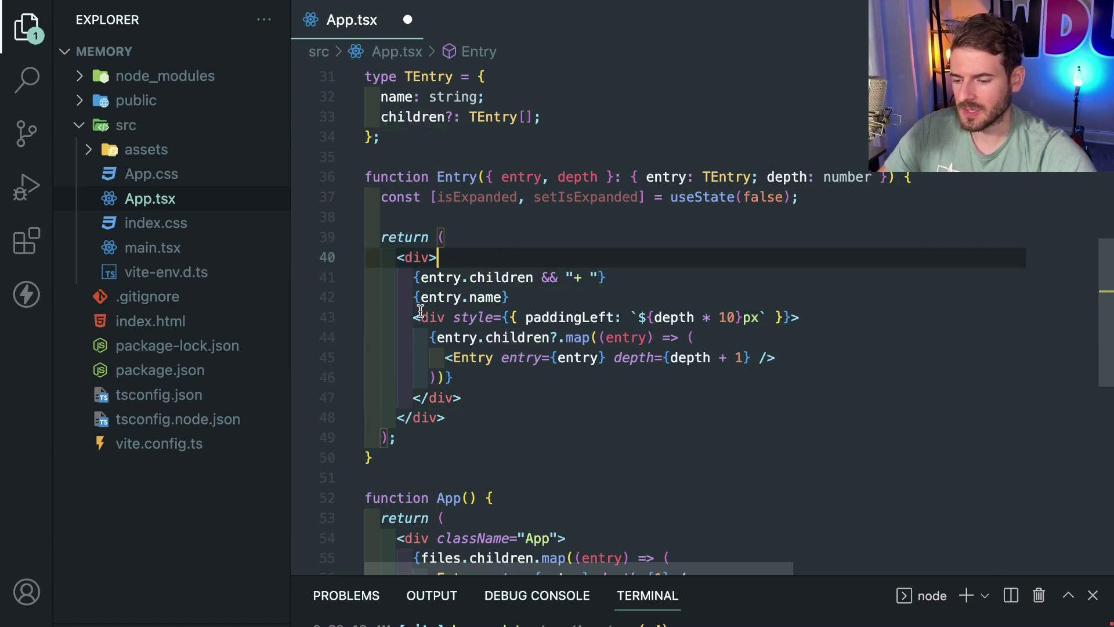
drag(415, 317, 476, 394)
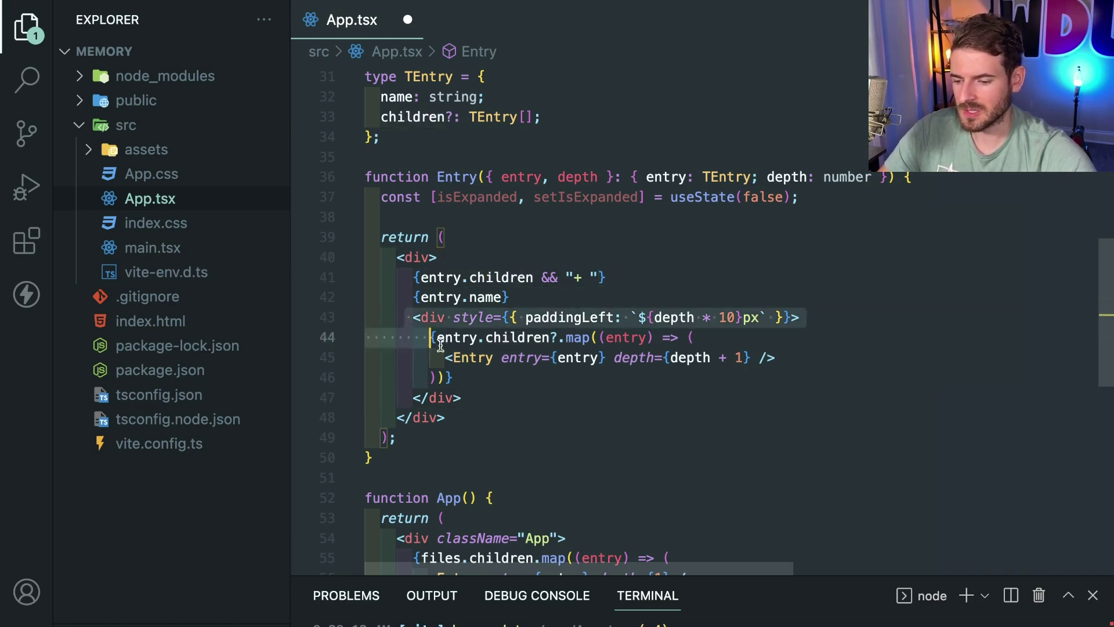
click(505, 256)
key(Return)
text(<button></button>)
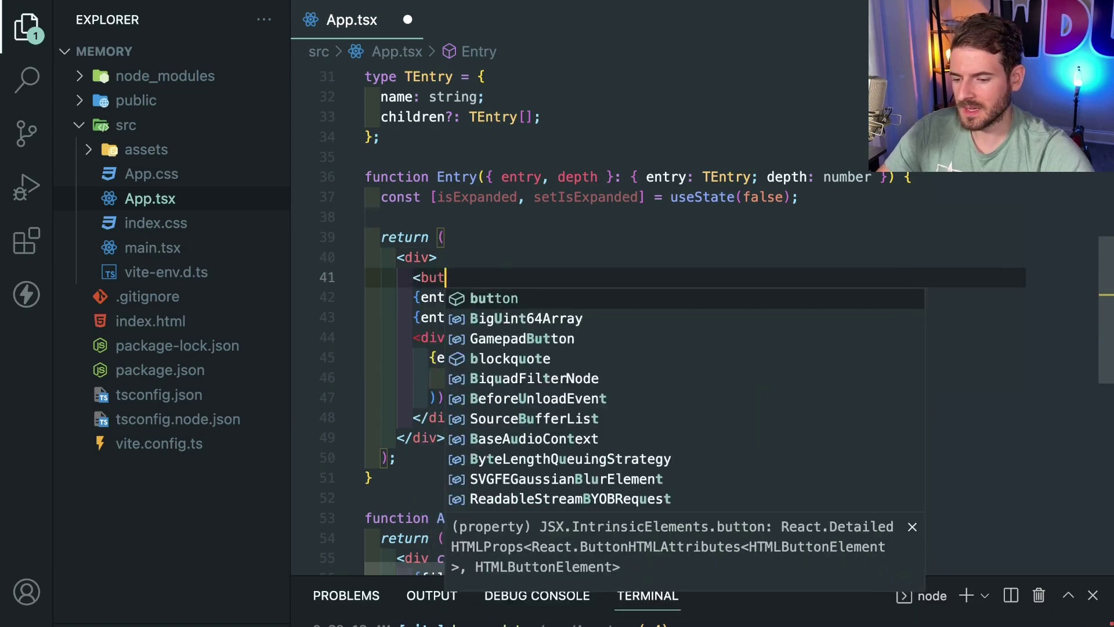
key(ctrl+x)
key(Down)
key(Down)
key(End)
key(Return)
key(ctrl+v)
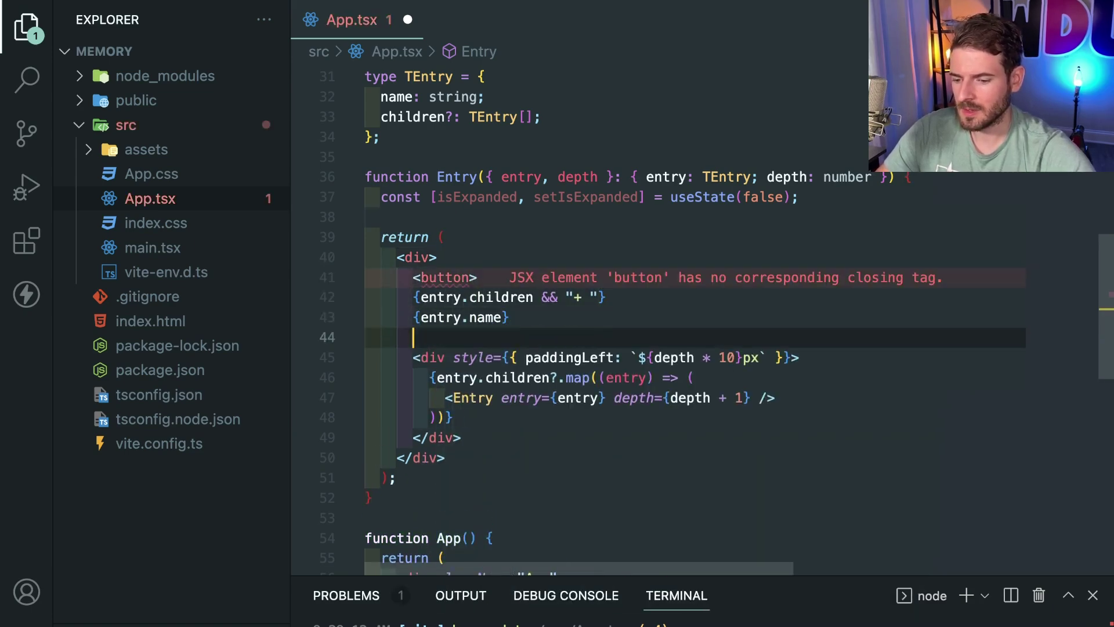
key(ctrl+s)
Step: Change the button handler's setIsExpanded argument from true to !isExpanded
click(471, 277)
text(onC)
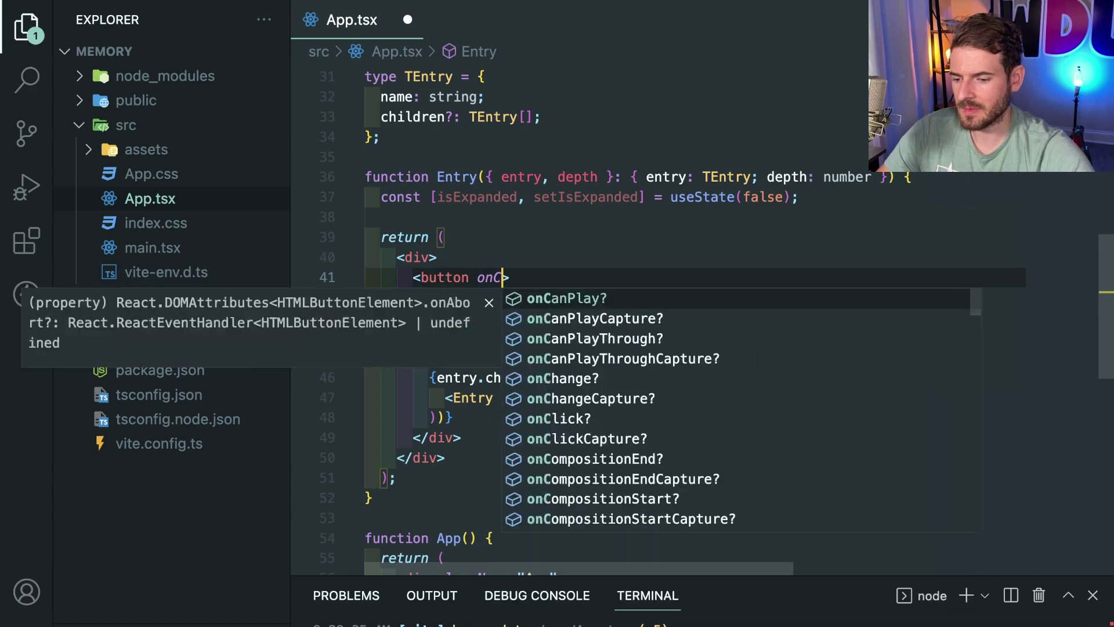
text(lick={})
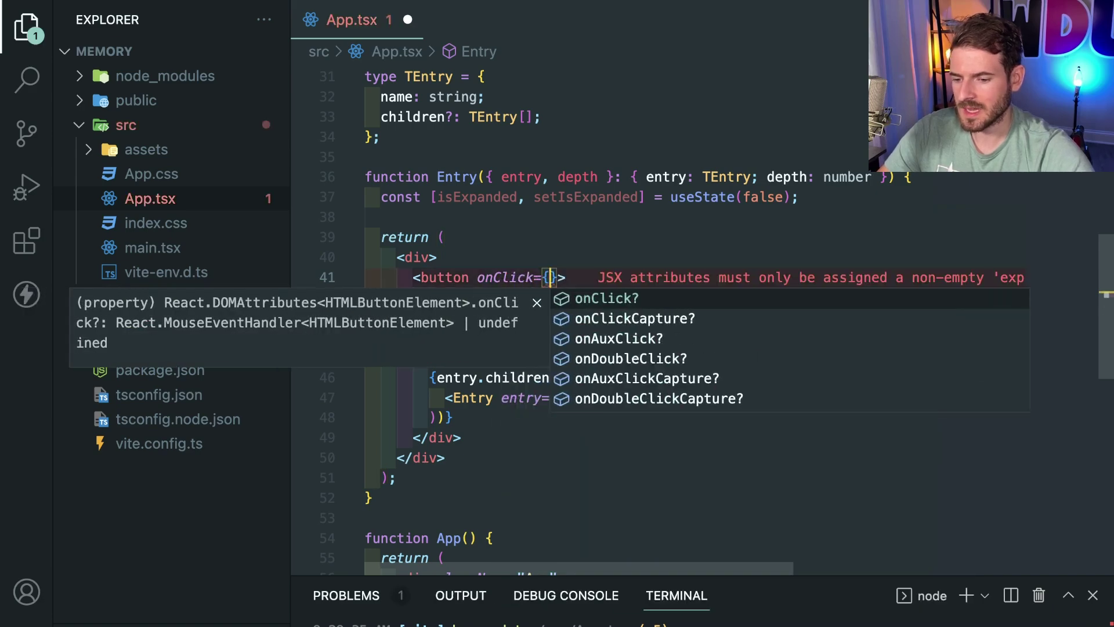
text(() => setI)
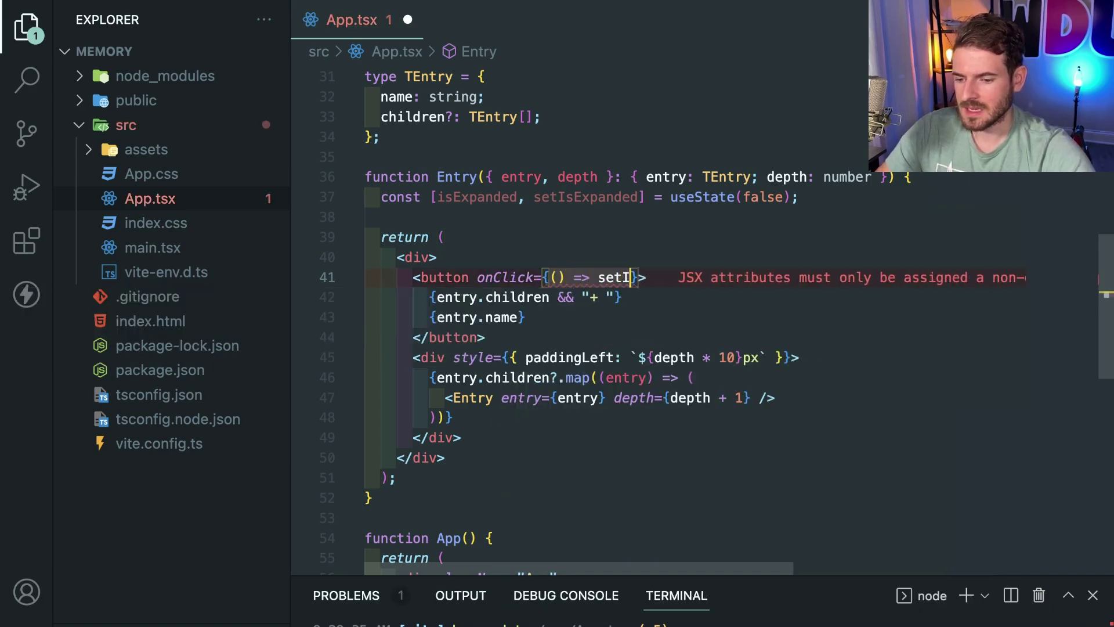
text(sExpanded(tru)
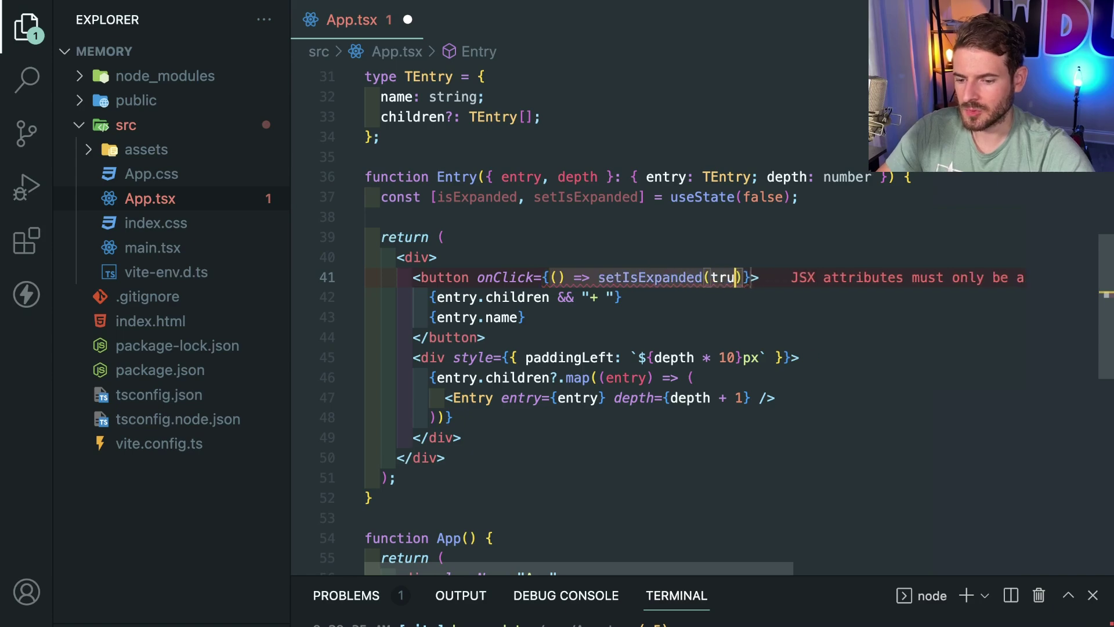
text(e))
double_click(477, 197)
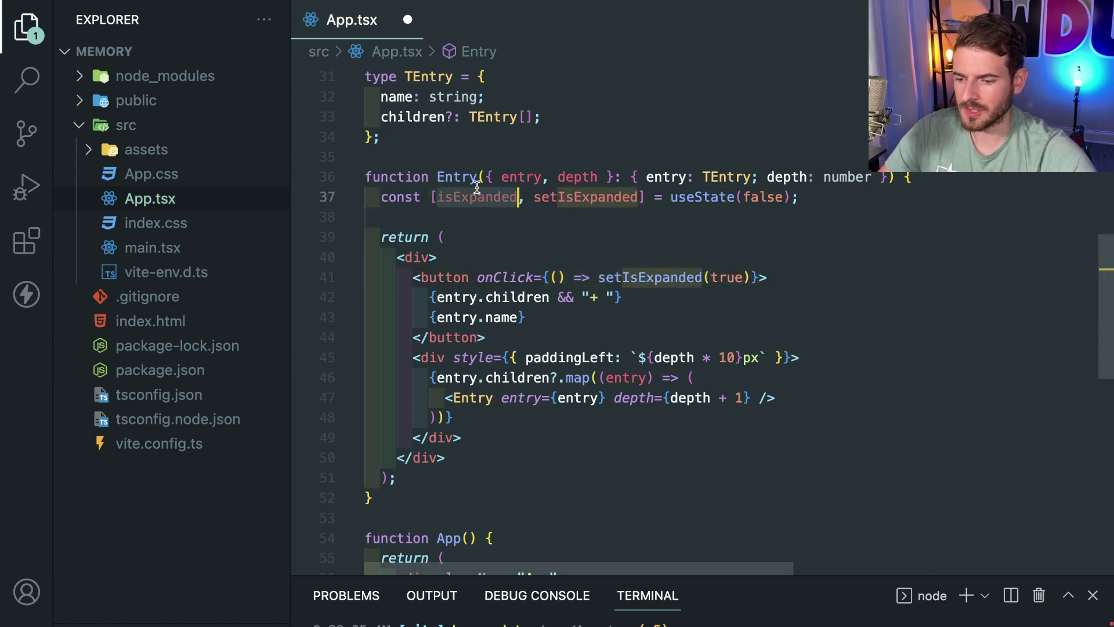
key(ctrl+c)
double_click(724, 276)
text(!)
Step: Wrap the children div below </button> in {isExpanded && ( ... )} and save App.tsx
key(ctrl+v)
key(ctrl+s)
click(684, 336)
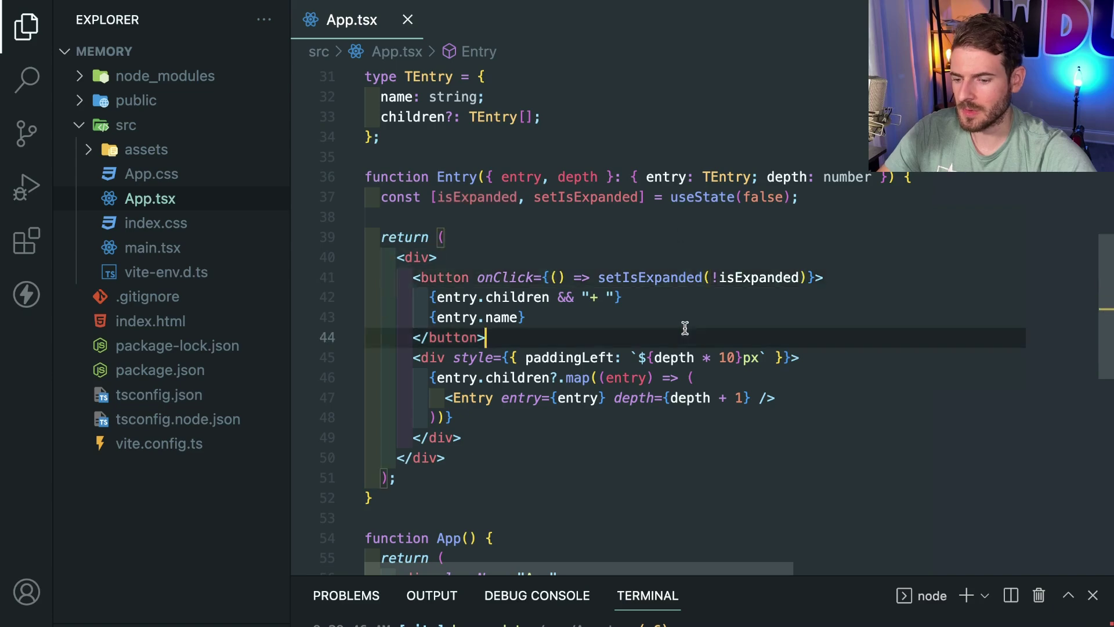
scroll(531, 330, down, 3)
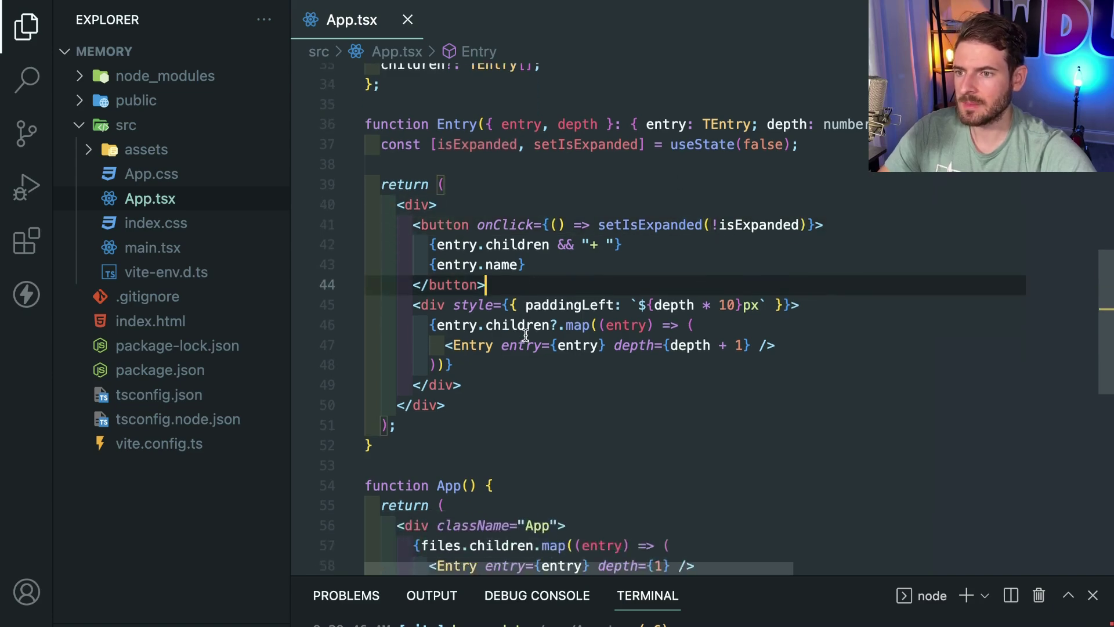
key(Return)
text({)
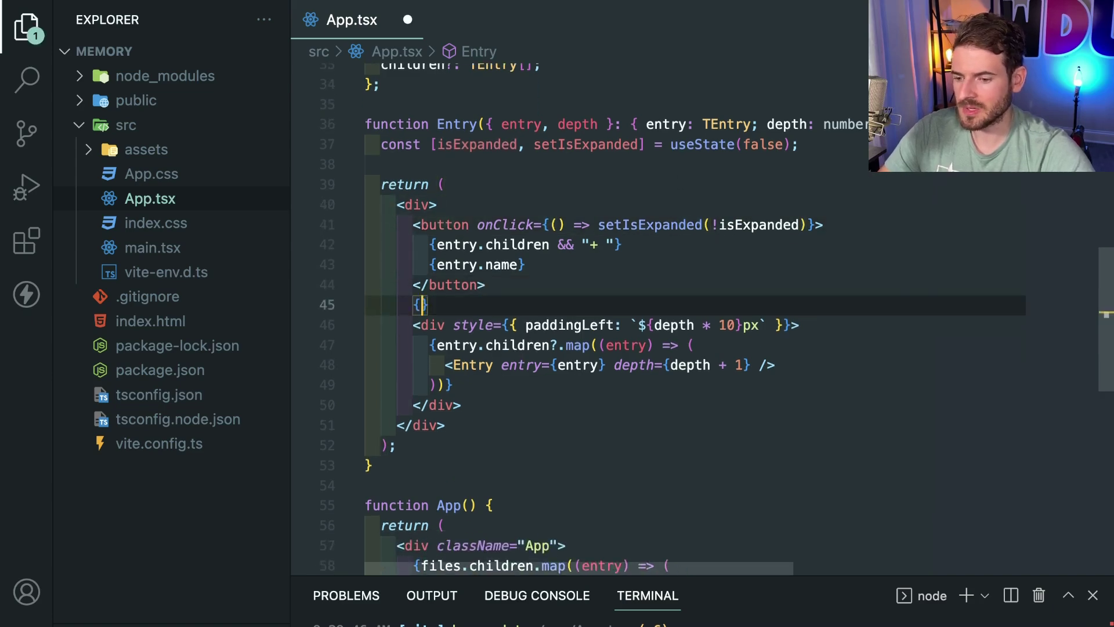
text(isE)
key(Tab)
text(&& )
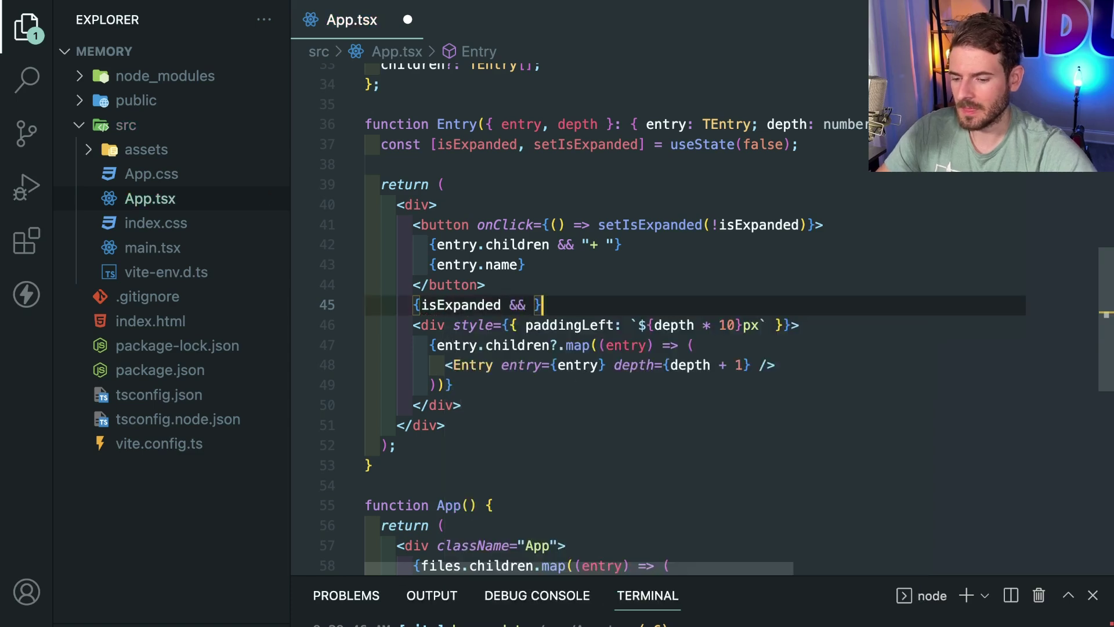
text(()
key(Return)
key(alt+Down)
key(alt+Down)
key(alt+Down)
key(alt+Down)
key(alt+Down)
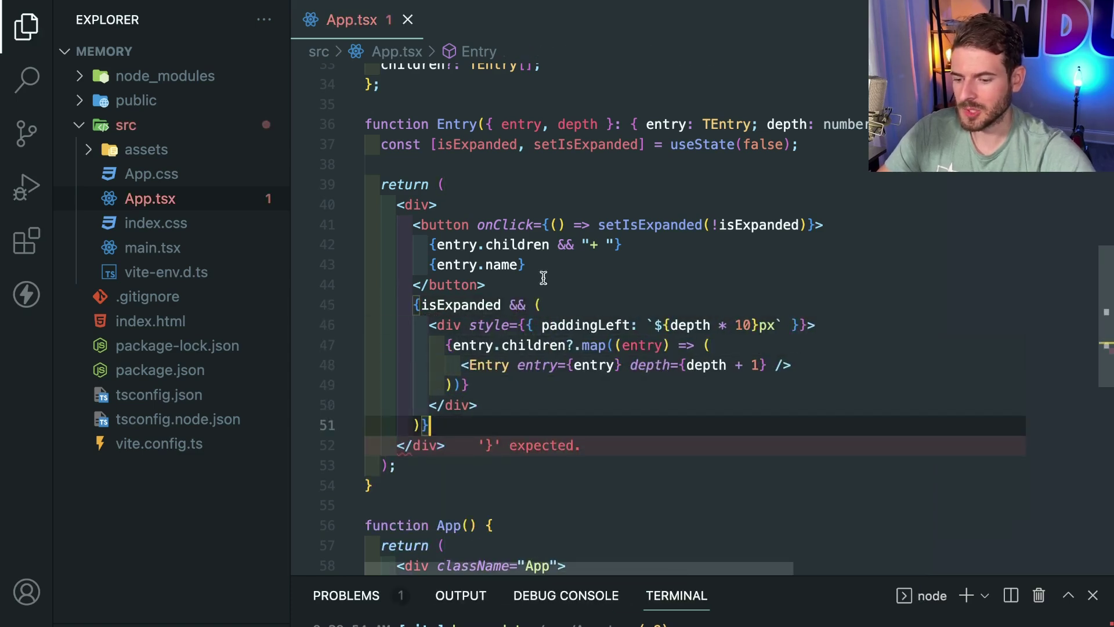
key(ctrl+s)
click(588, 264)
click(588, 245)
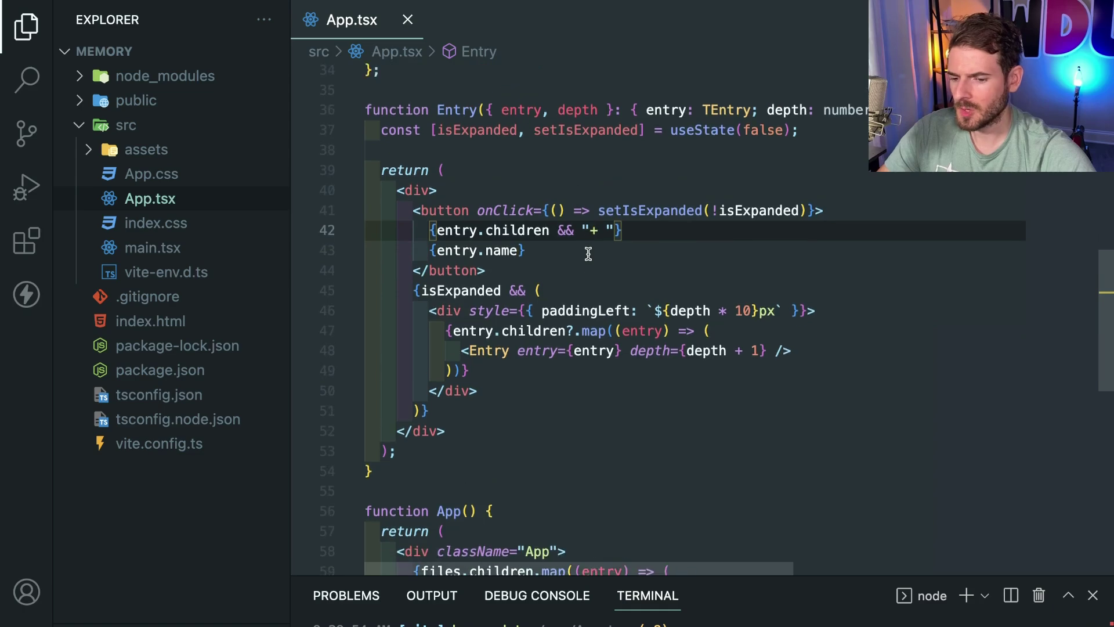
key(alt+Tab)
Step: Repeatedly expand and collapse node_modules and joi in the running app to test toggling
click(525, 222)
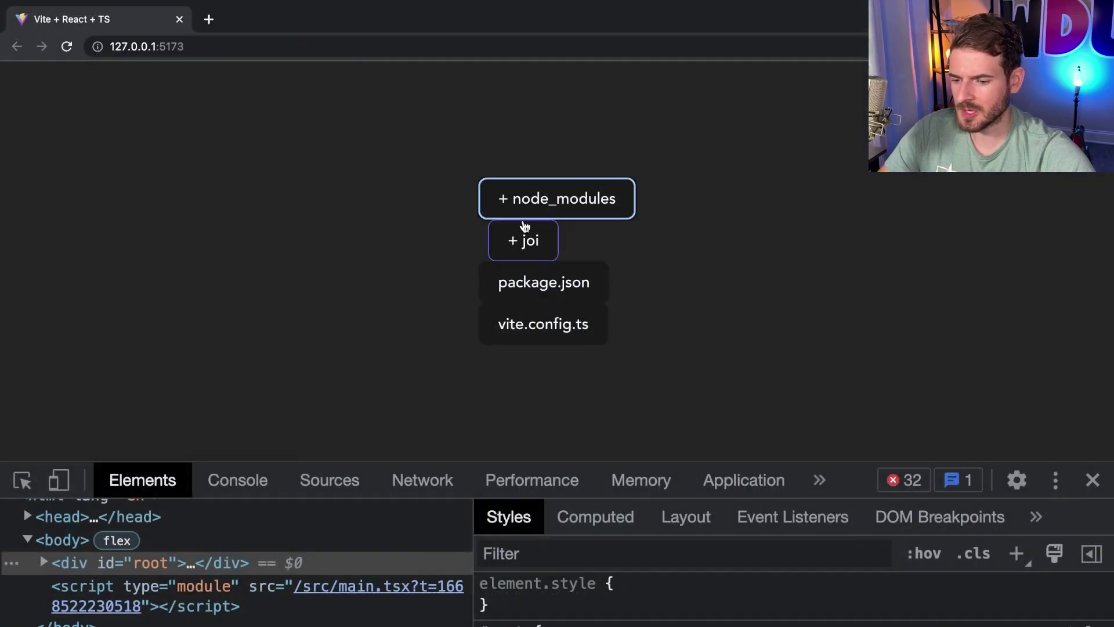
click(538, 240)
click(539, 166)
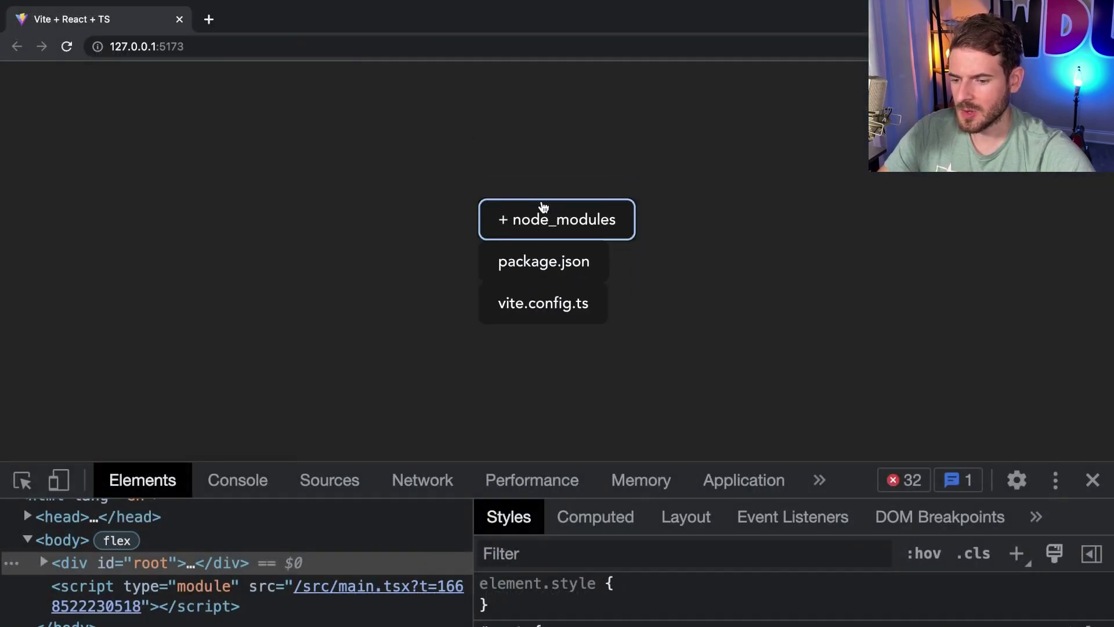
click(541, 209)
click(533, 228)
click(548, 246)
click(532, 195)
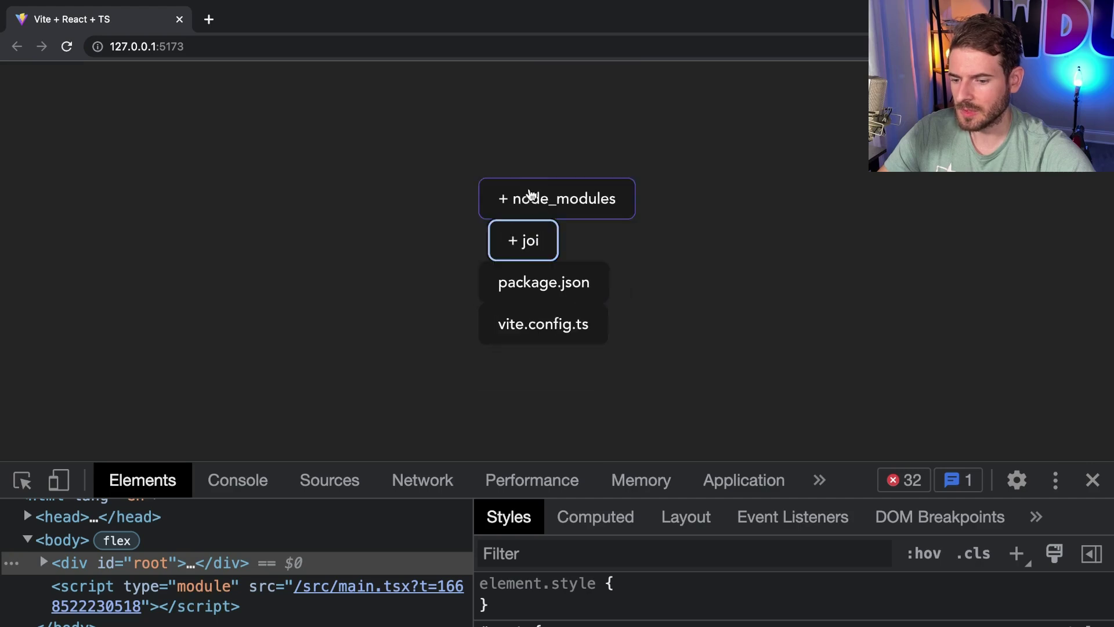
click(539, 217)
click(539, 247)
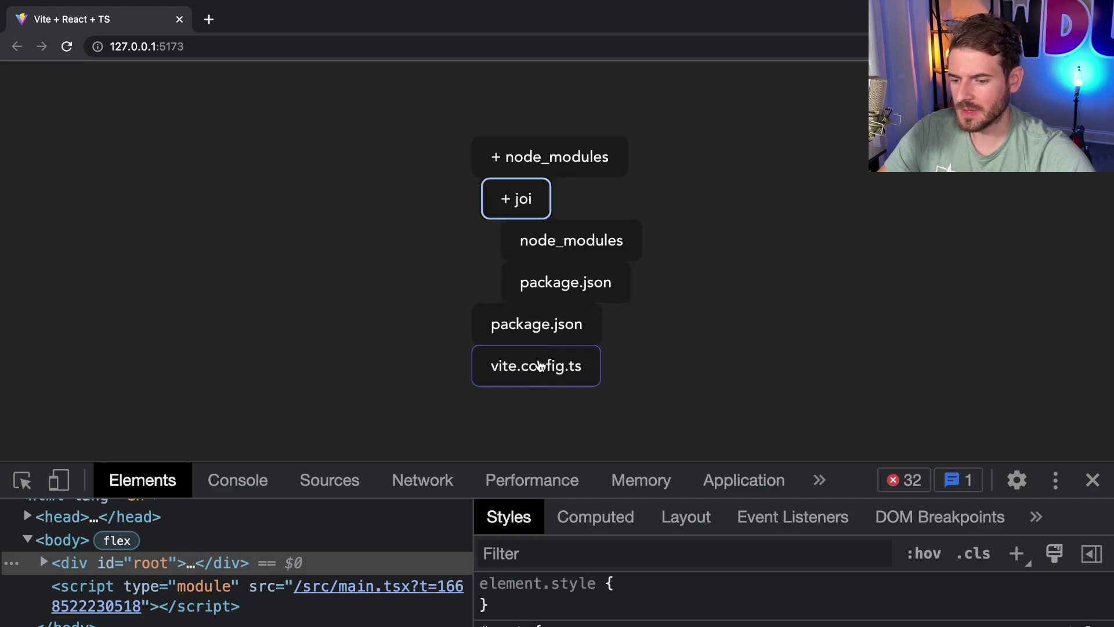
click(530, 194)
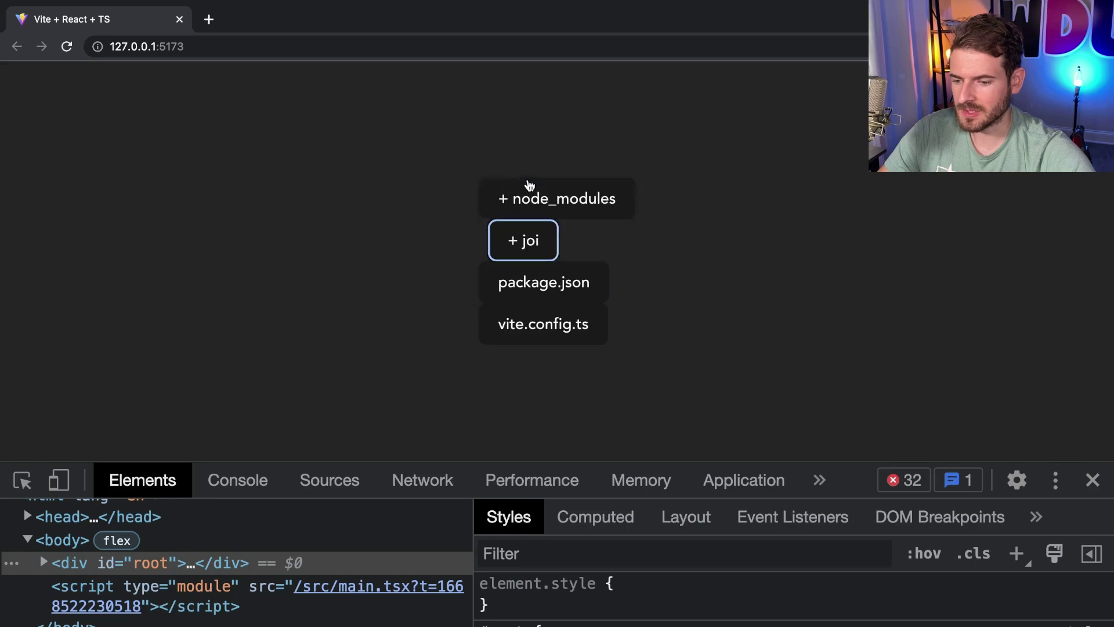
Step: Retest node_modules in the app, then add className="entry" before the button's onClick
key(alt+Tab)
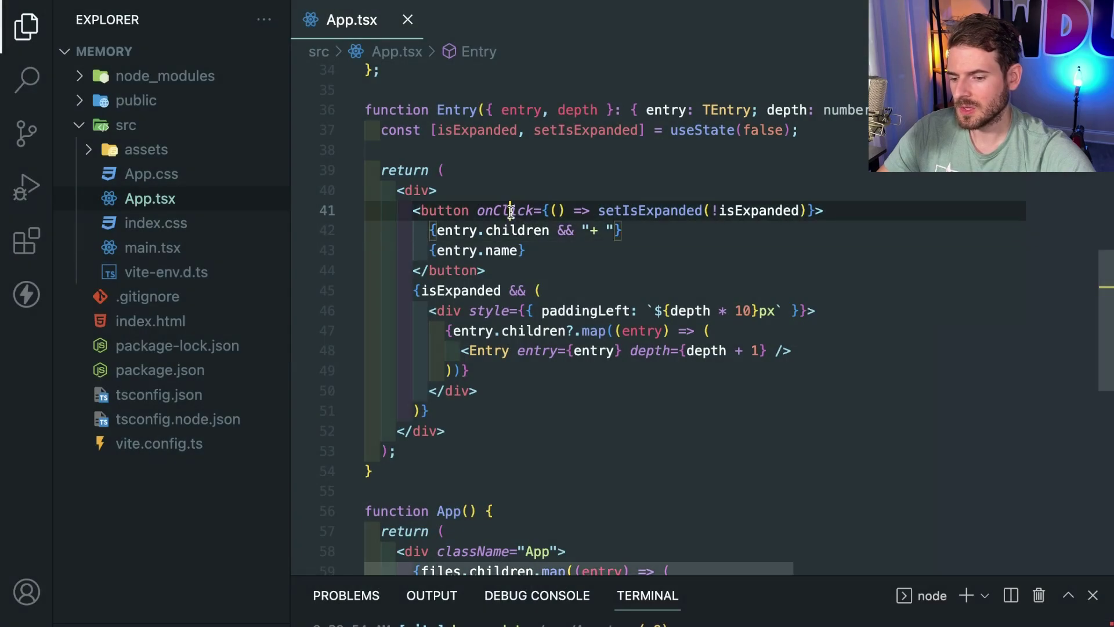
click(566, 230)
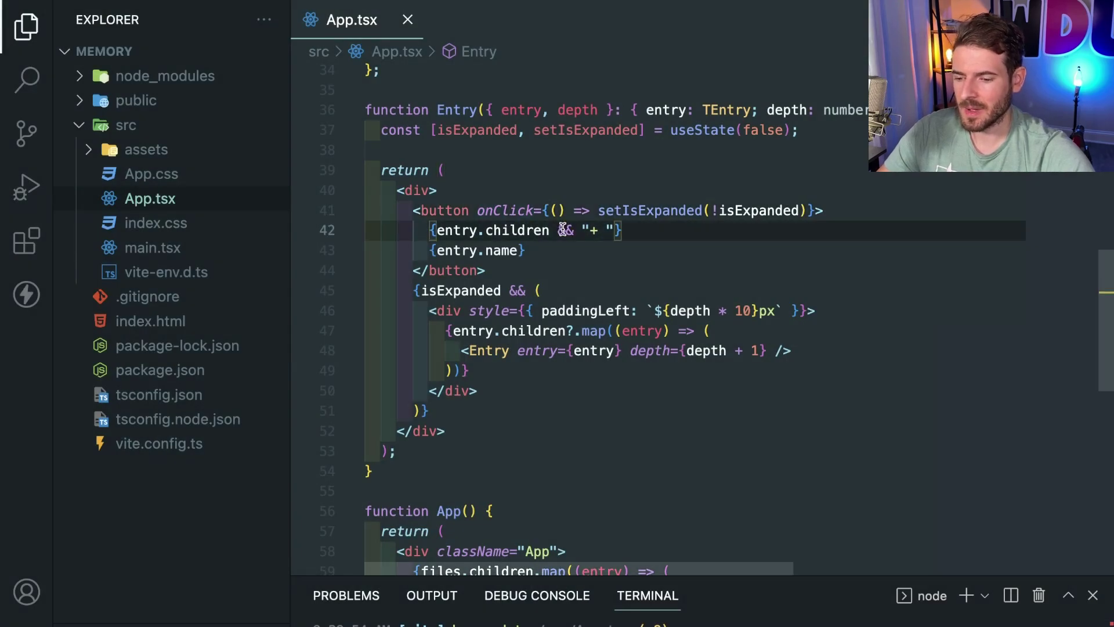
click(483, 251)
click(483, 212)
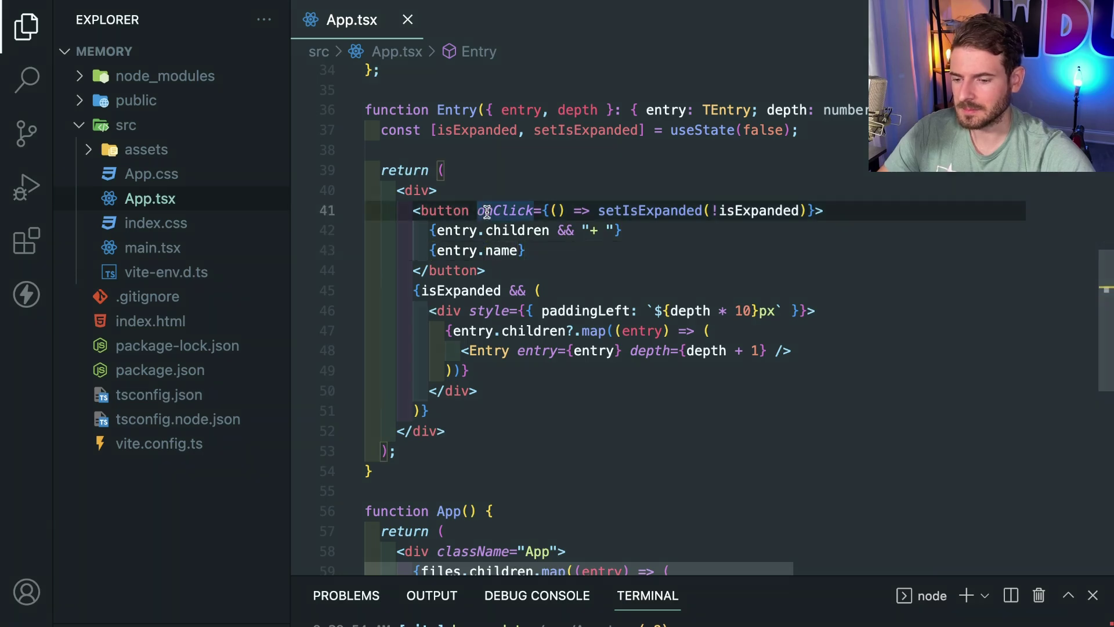
key(alt+Tab)
click(533, 218)
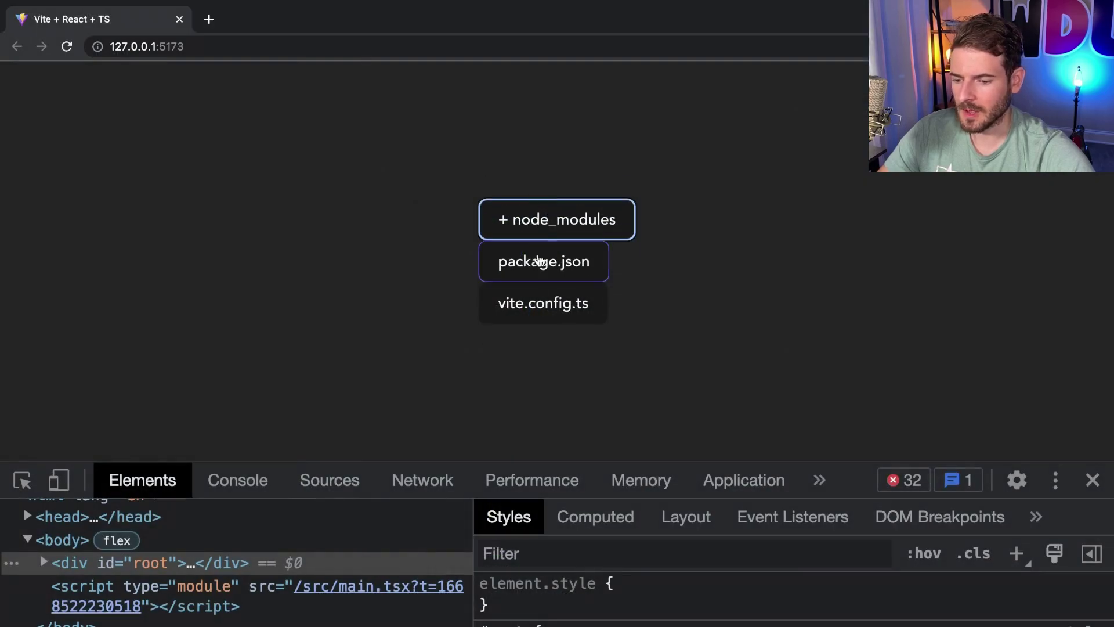
key(alt+Tab)
text(className=)
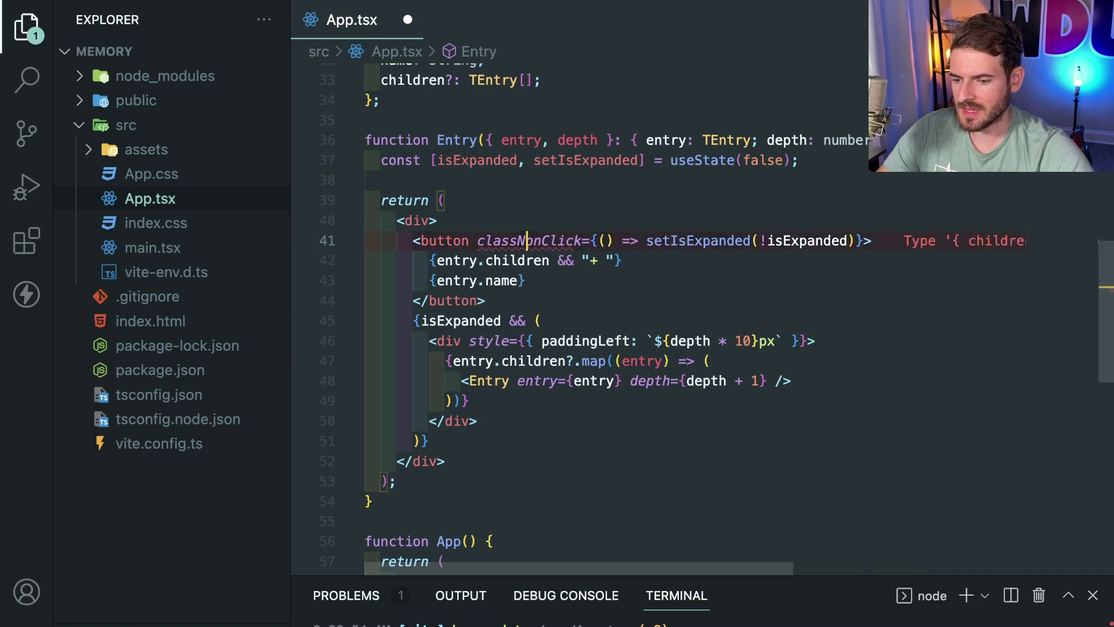
text("entry")
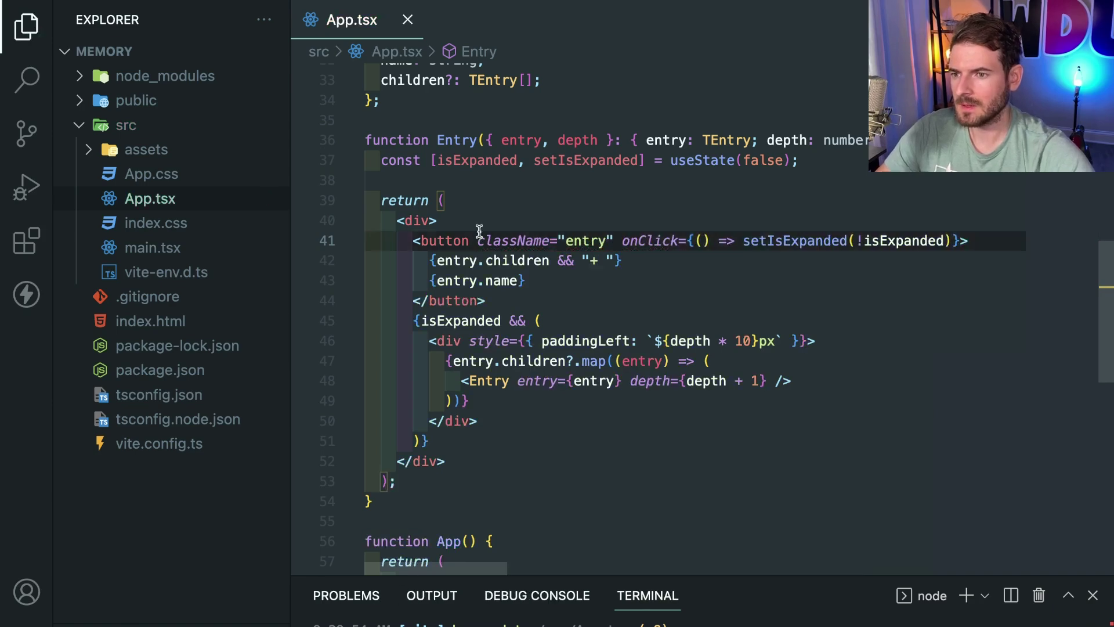
click(600, 260)
scroll(609, 252, up, 1)
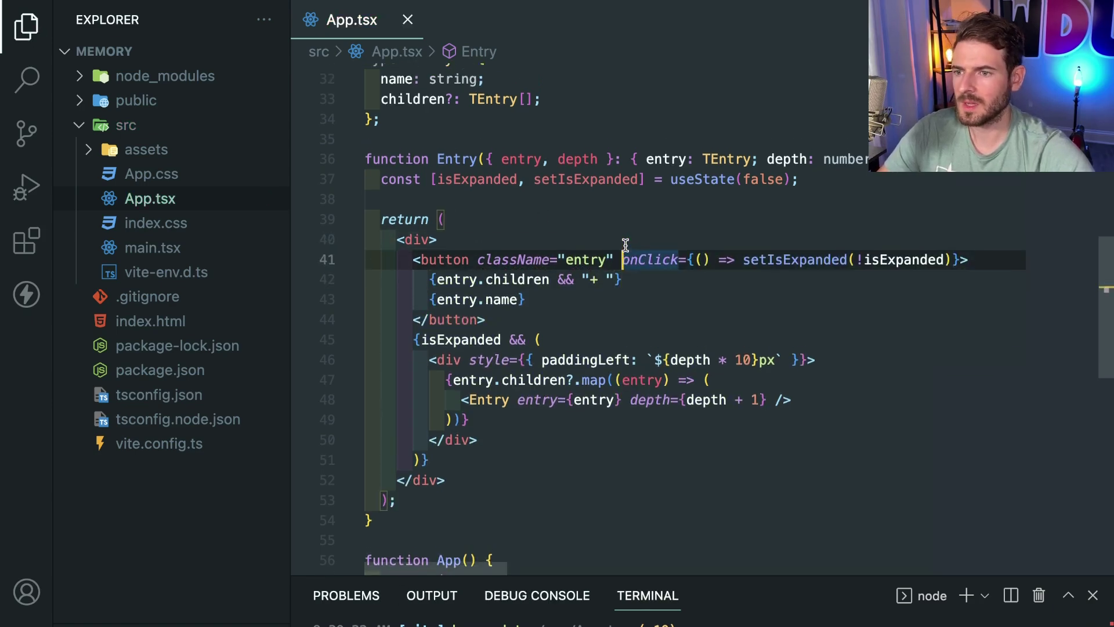
click(625, 246)
Step: Append an .entry { background: none; } rule to App.css, save, and check the app
click(151, 173)
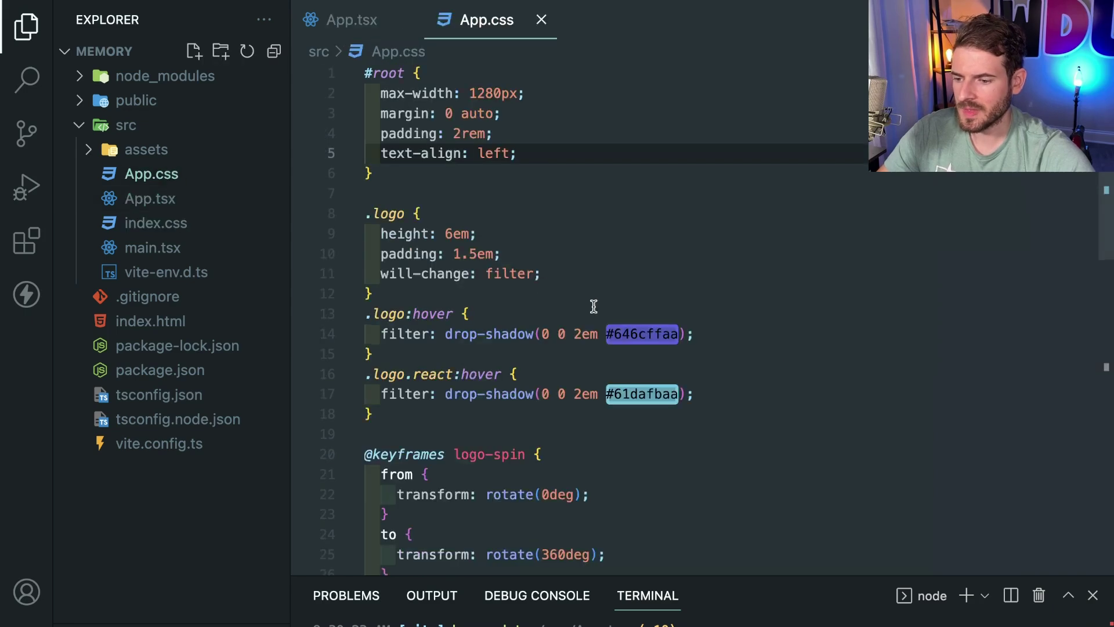
key(ctrl+End)
text(.entry {)
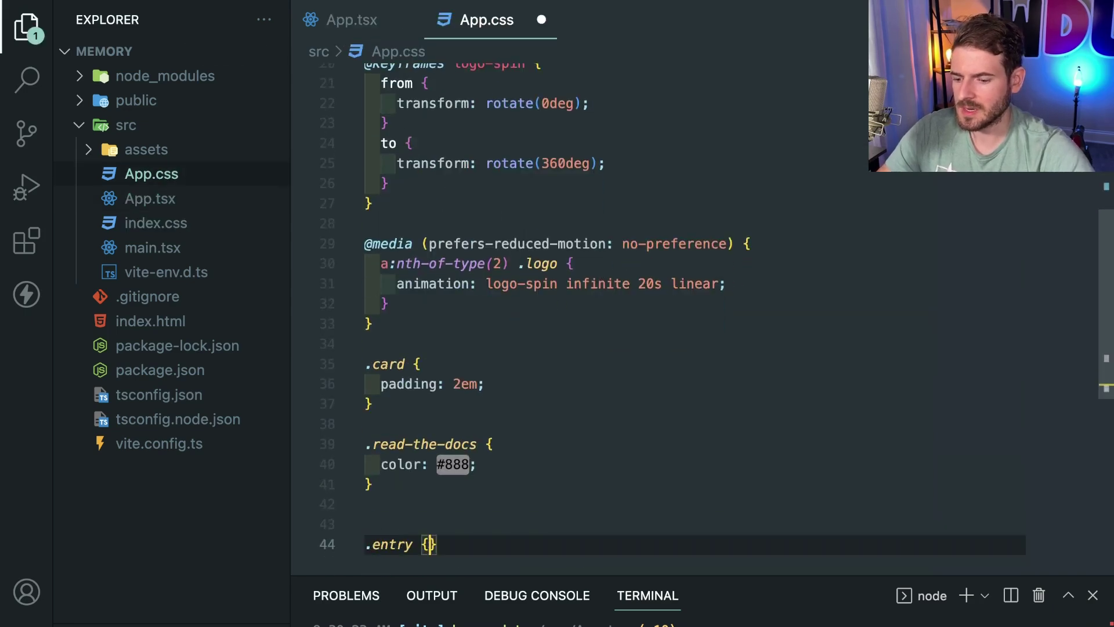
key(Return)
text(background: non)
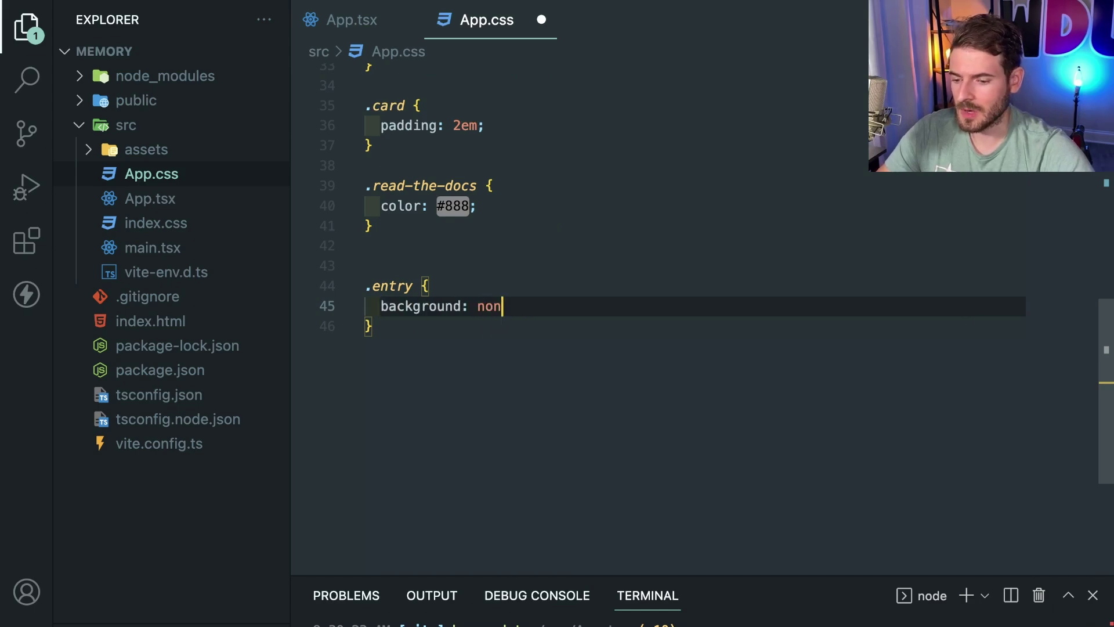
text(e;)
key(ctrl+s)
key(alt+Tab)
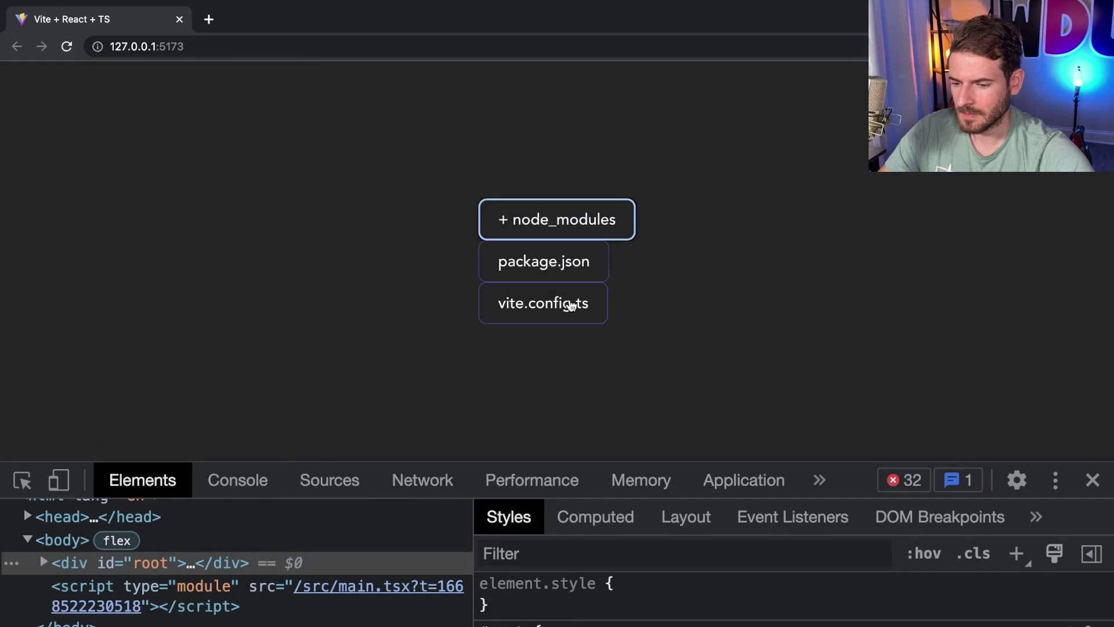
key(alt+Tab)
key(ctrl+s)
key(alt+Tab)
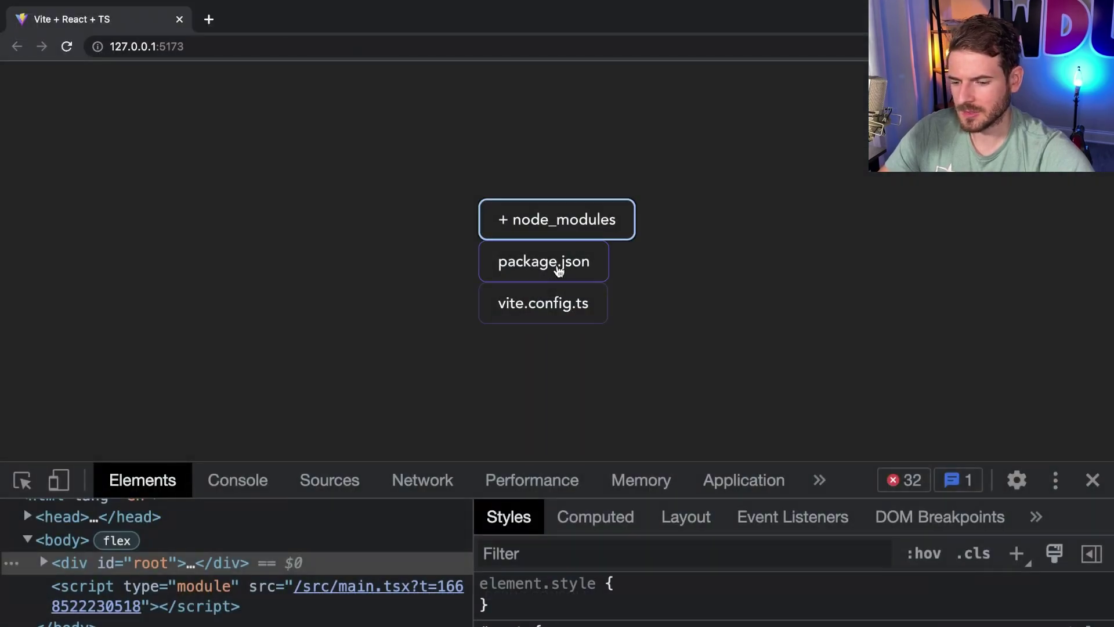
key(alt+Tab)
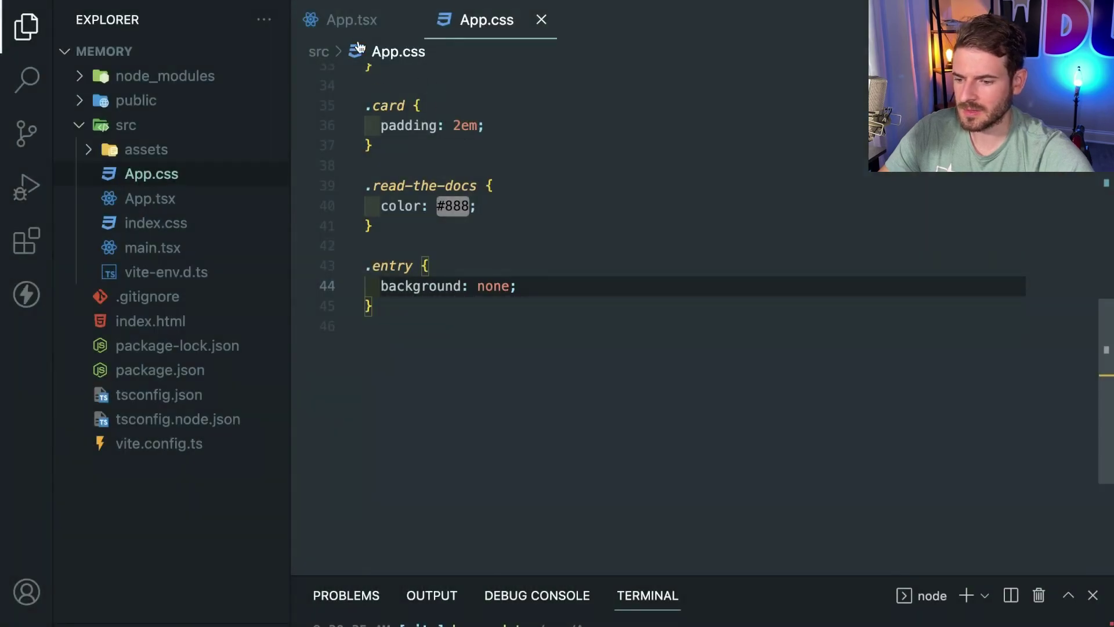
Step: Wrap the entry button in an entry.children check above it and save
click(352, 20)
click(557, 266)
double_click(605, 267)
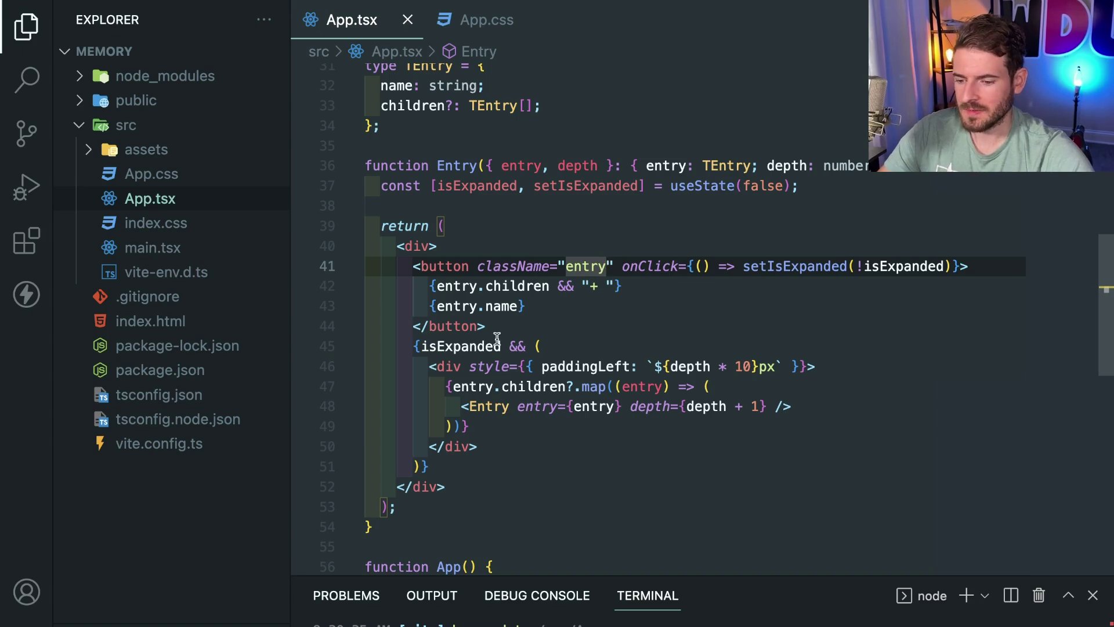
drag(488, 326, 396, 270)
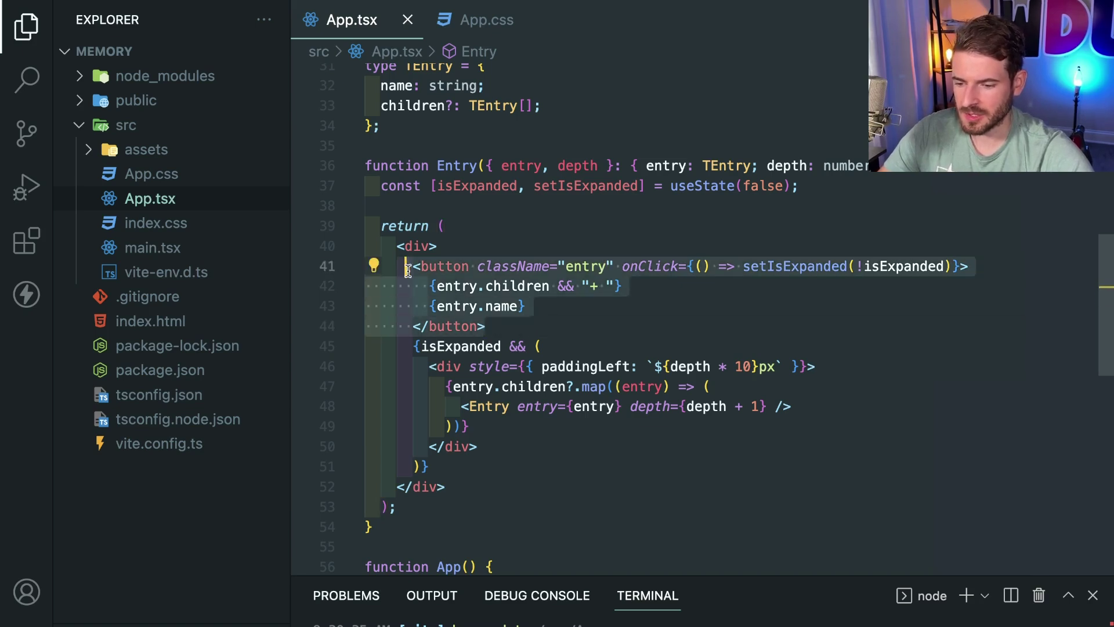
click(455, 304)
click(587, 247)
key(Return)
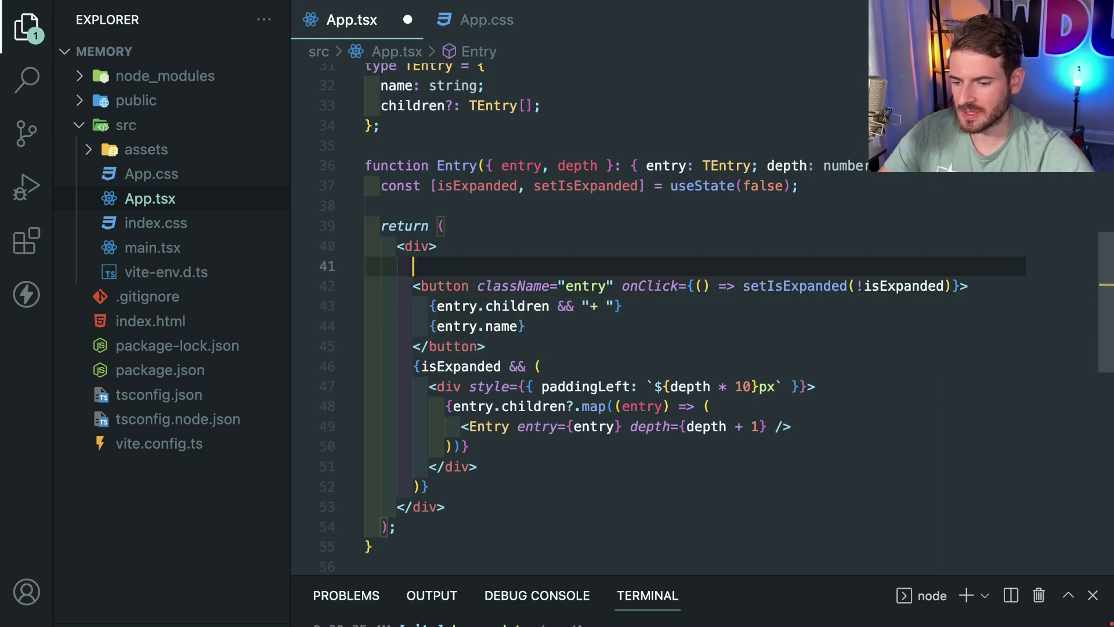
text({)
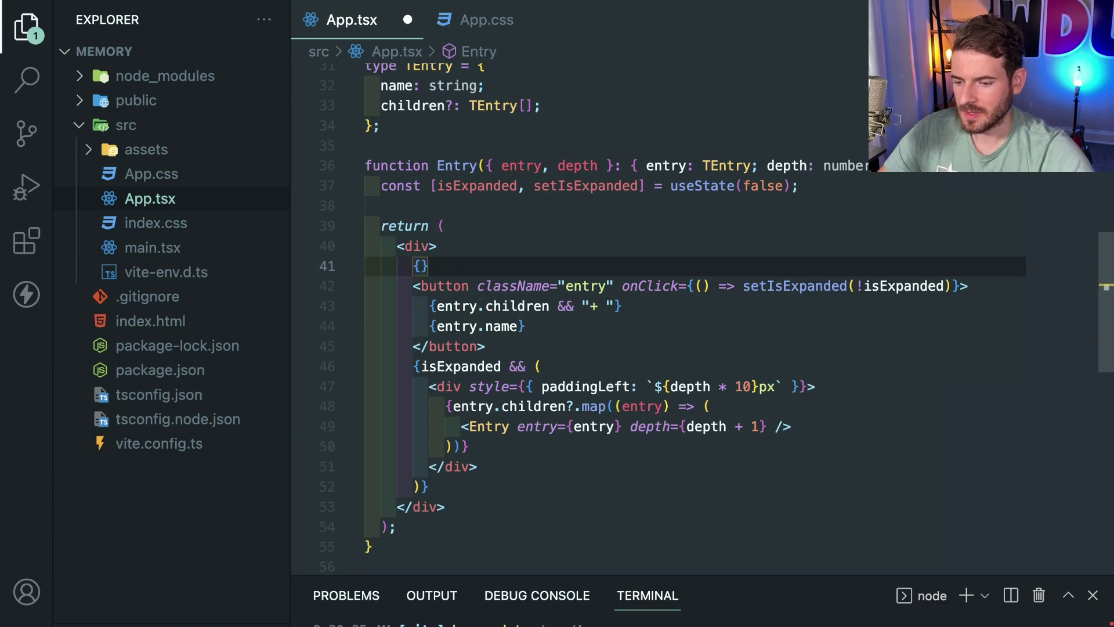
text(entry.c)
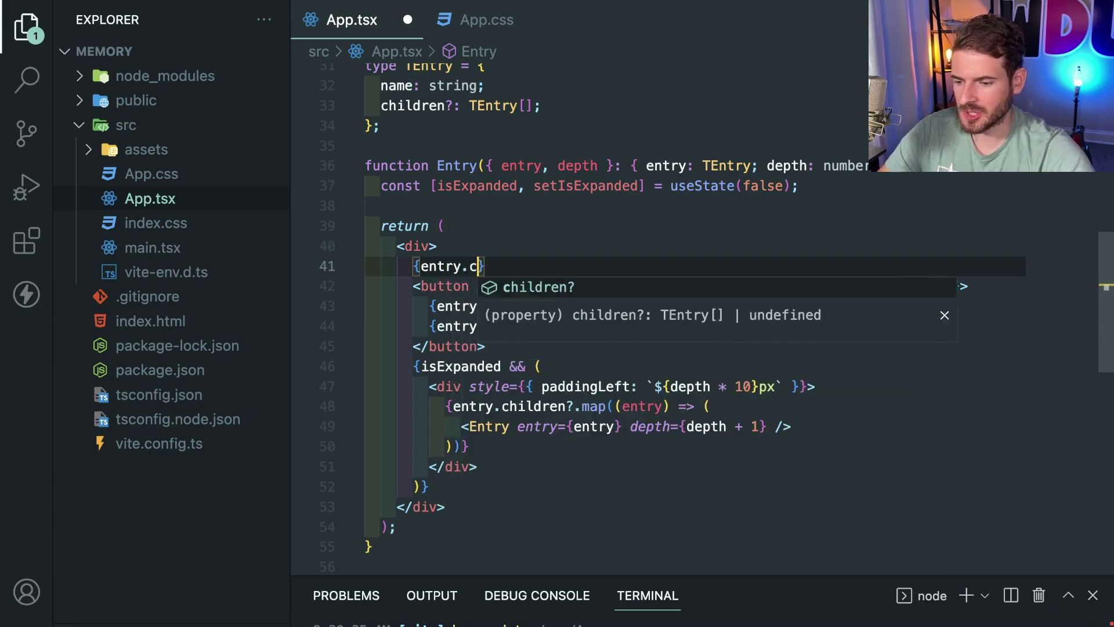
text(hildren &&)
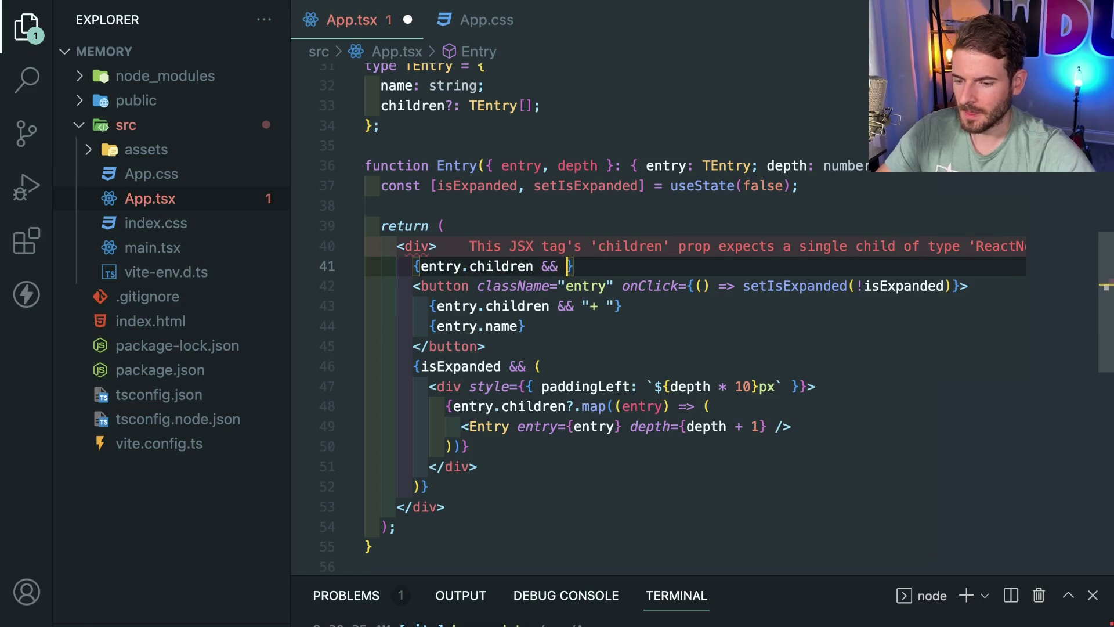
key(Delete)
key(Down)
key(Down)
key(Down)
key(End)
key(Down)
key(Return)
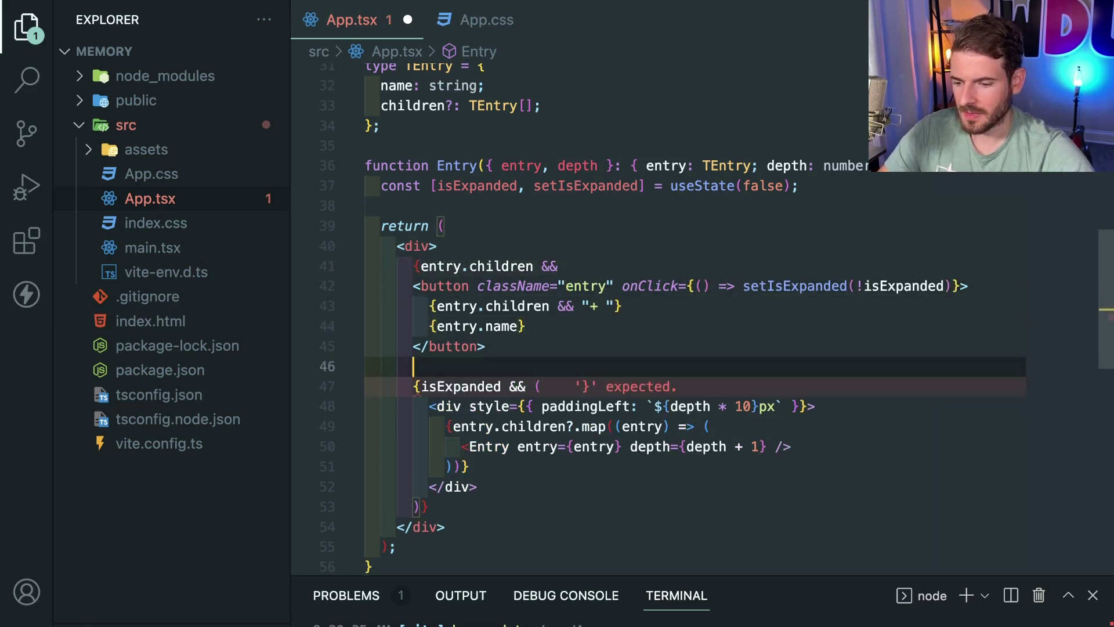
text(})
key(ctrl+s)
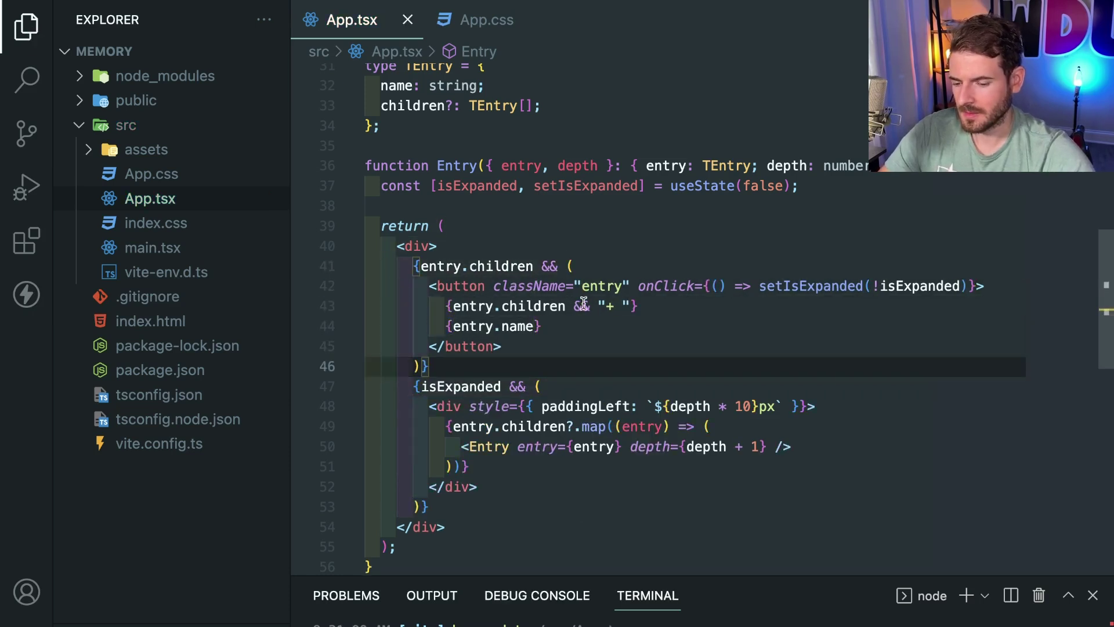
Step: Delete the redundant children check and stray brace, leaving a '+ ' prefix, and save
drag(600, 305, 446, 306)
key(BackSpace)
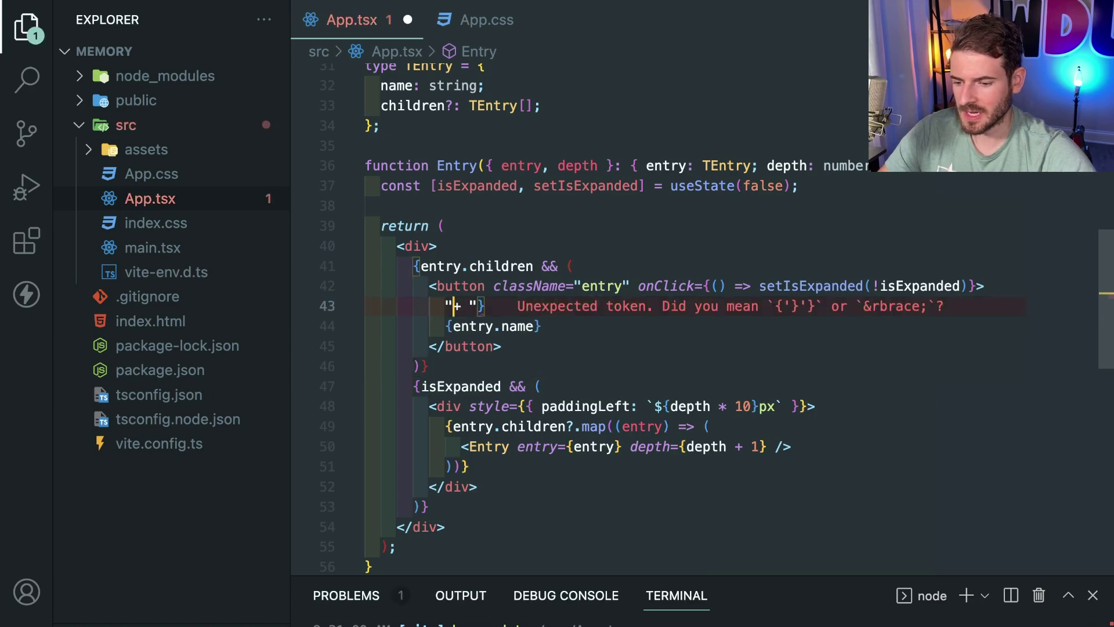
key(BackSpace)
key(ctrl+s)
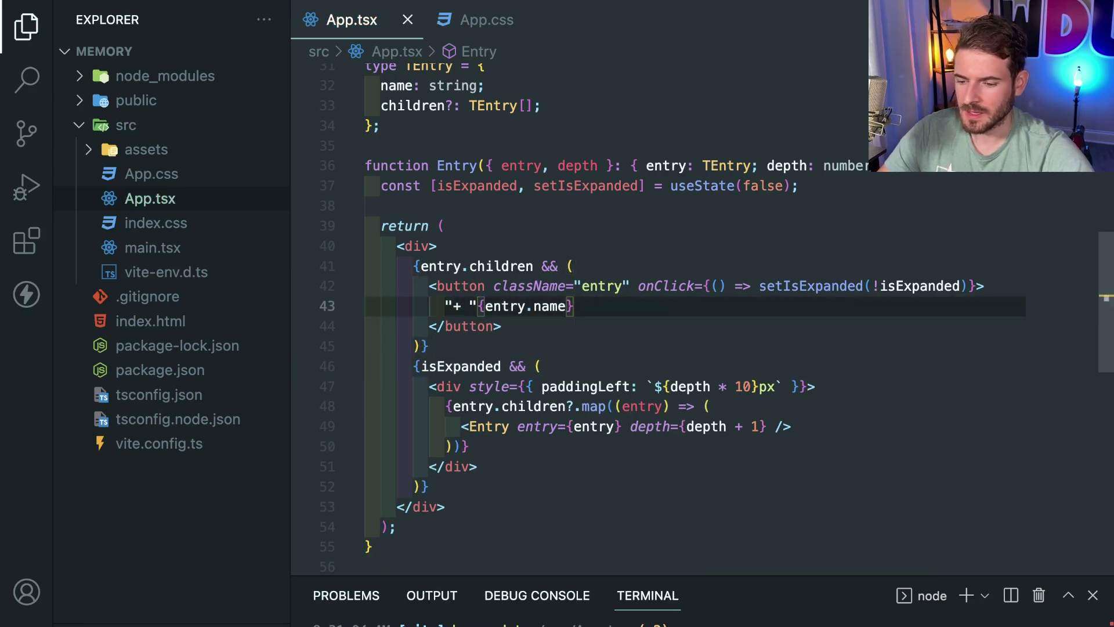
key(BackSpace)
key(BackSpace)
key(BackSpace)
text(+)
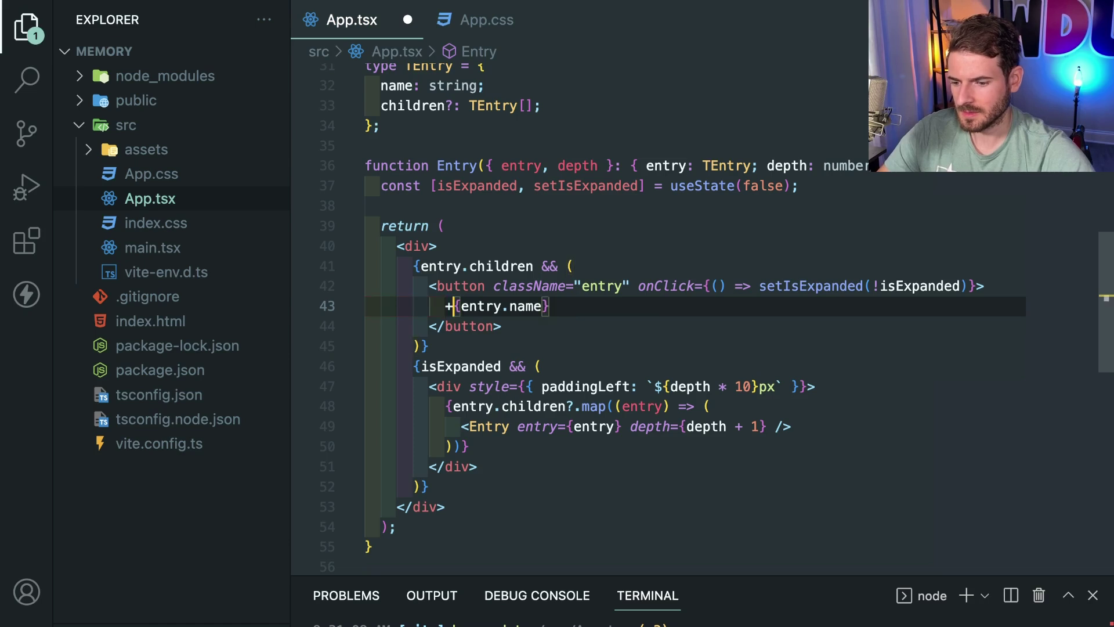
key(ctrl+s)
Step: Turn the && into a ternary with a plain <div>{entry.name}</div> fallback and save
click(537, 345)
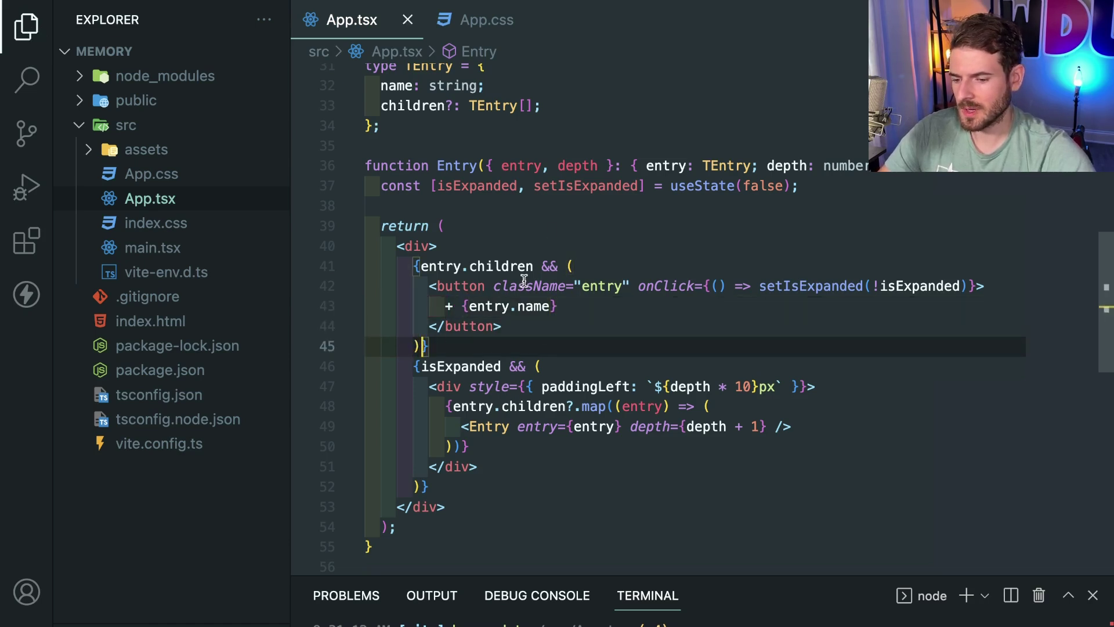
click(558, 266)
key(BackSpace)
key(BackSpace)
key(BackSpace)
text(?)
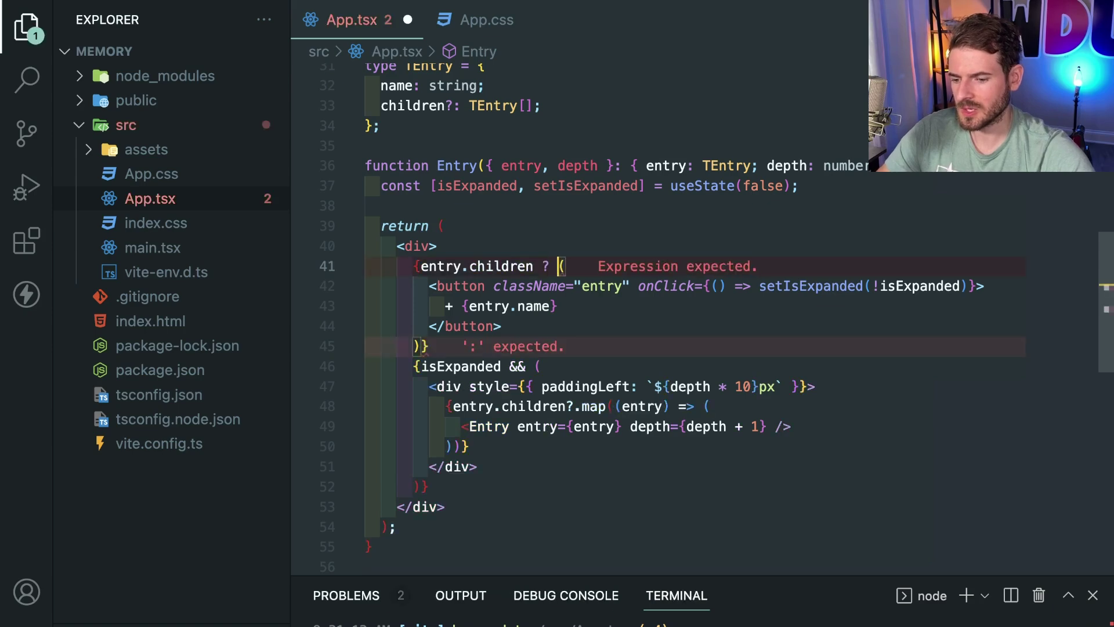
click(427, 347)
key(BackSpace)
text() : <)
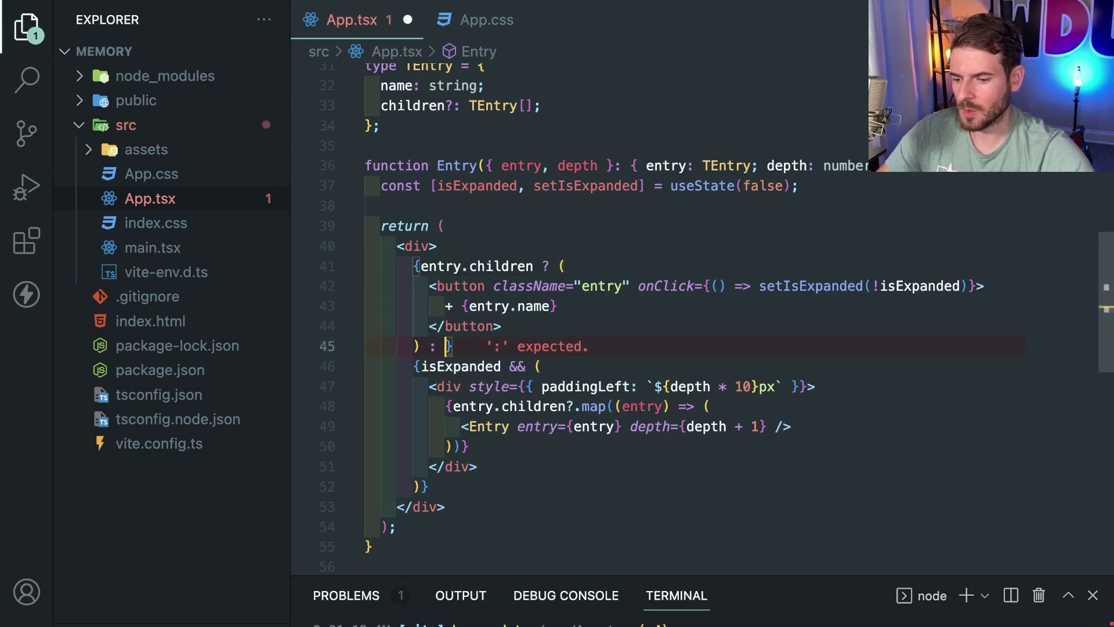
text(div>)
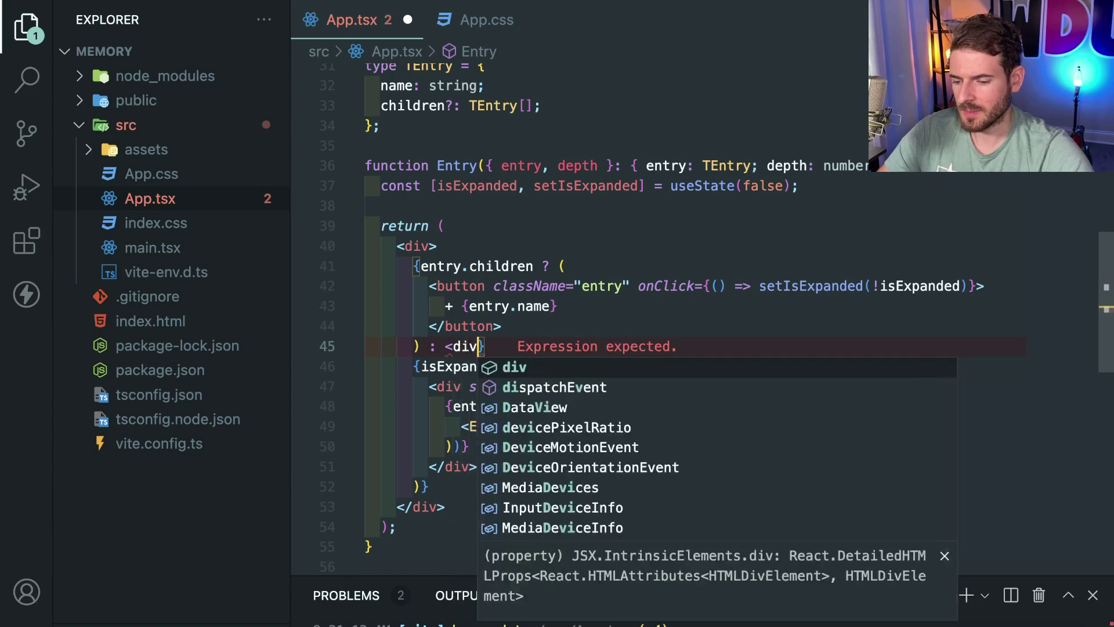
key(Return)
key(Return)
text(</div>})
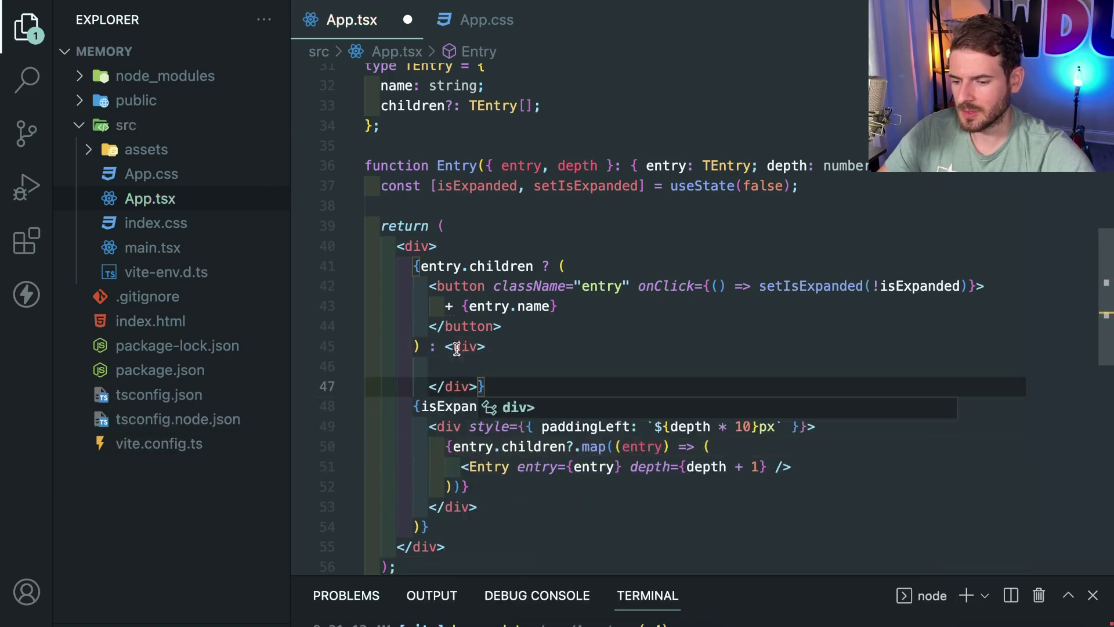
key(Up)
text({entry.name)
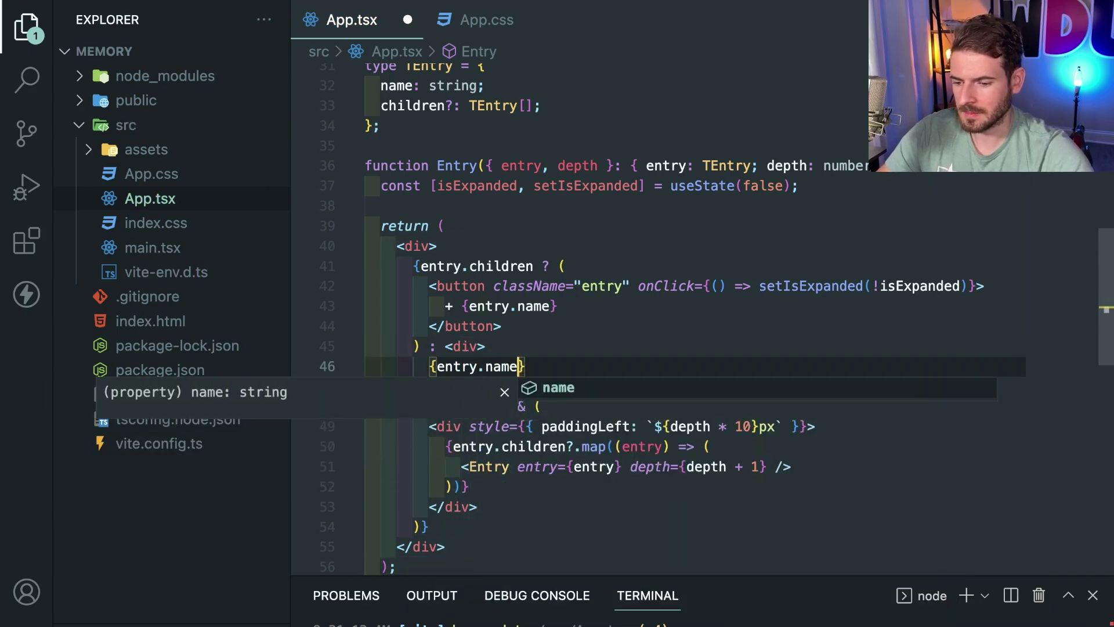
key(ctrl+s)
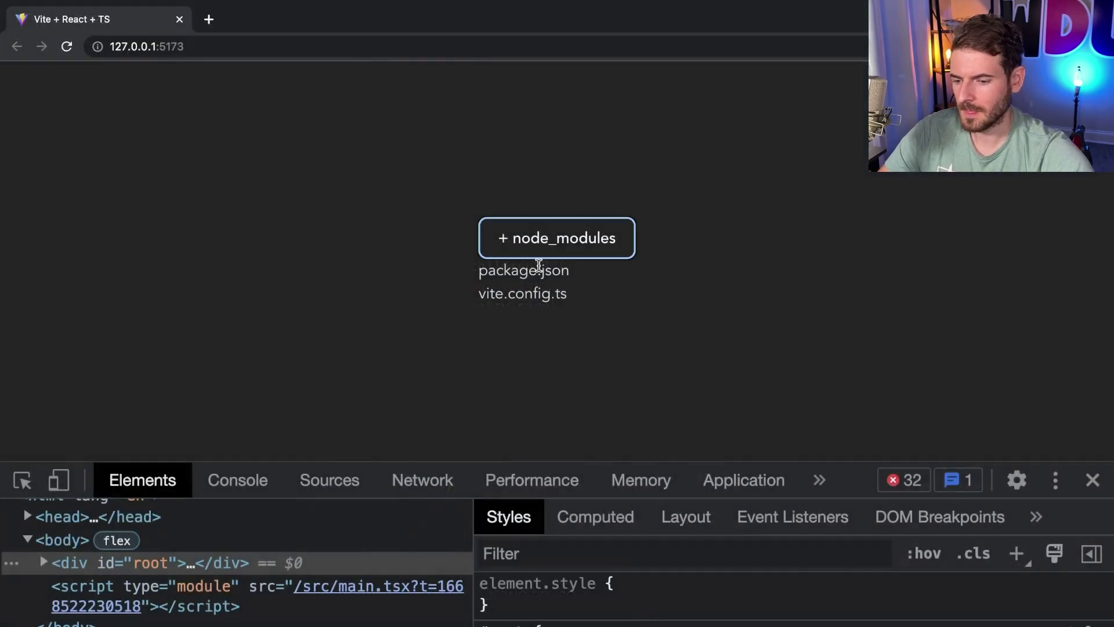
Step: Expand and collapse node_modules and joi in the browser to test the tree
click(528, 241)
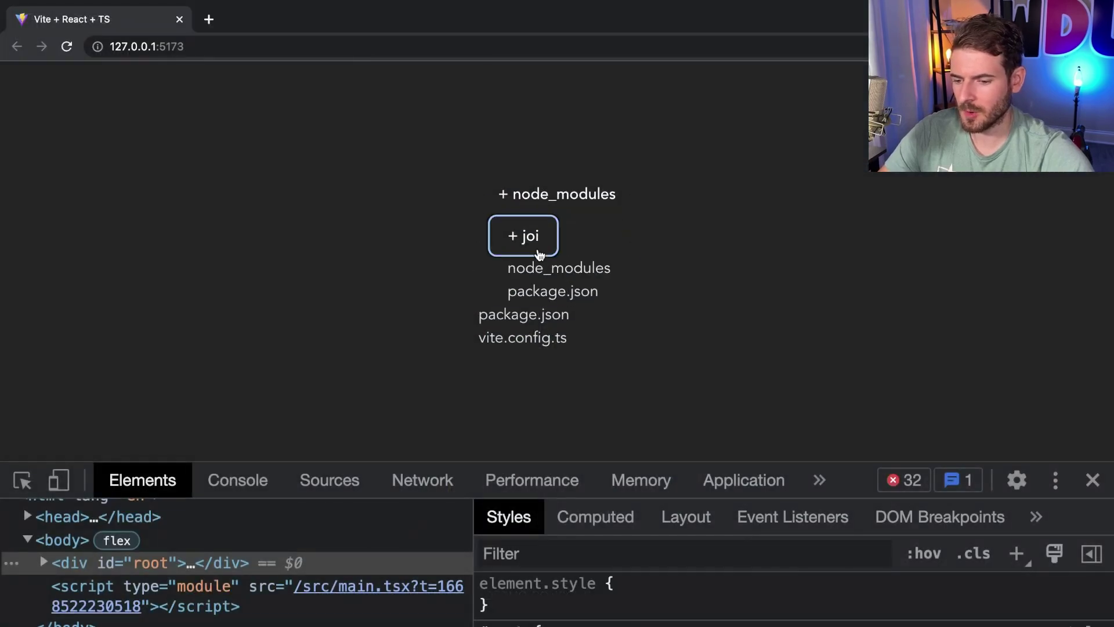
click(523, 236)
click(557, 216)
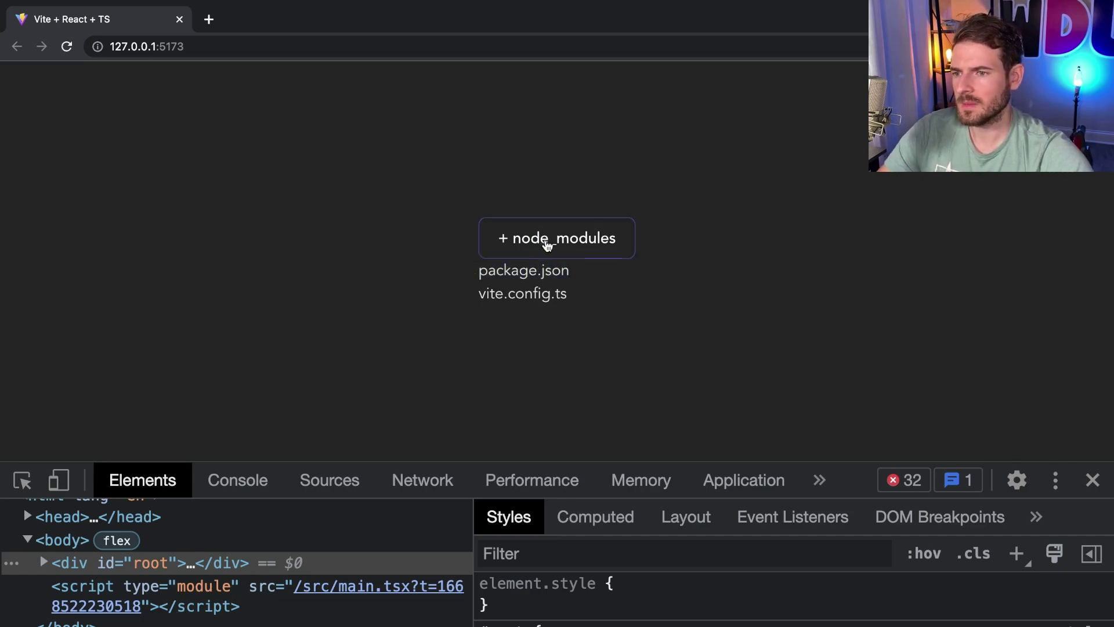
Step: Add height: 16px to the .entry rule in App.css, save, and view the browser
key(super+Tab)
click(486, 20)
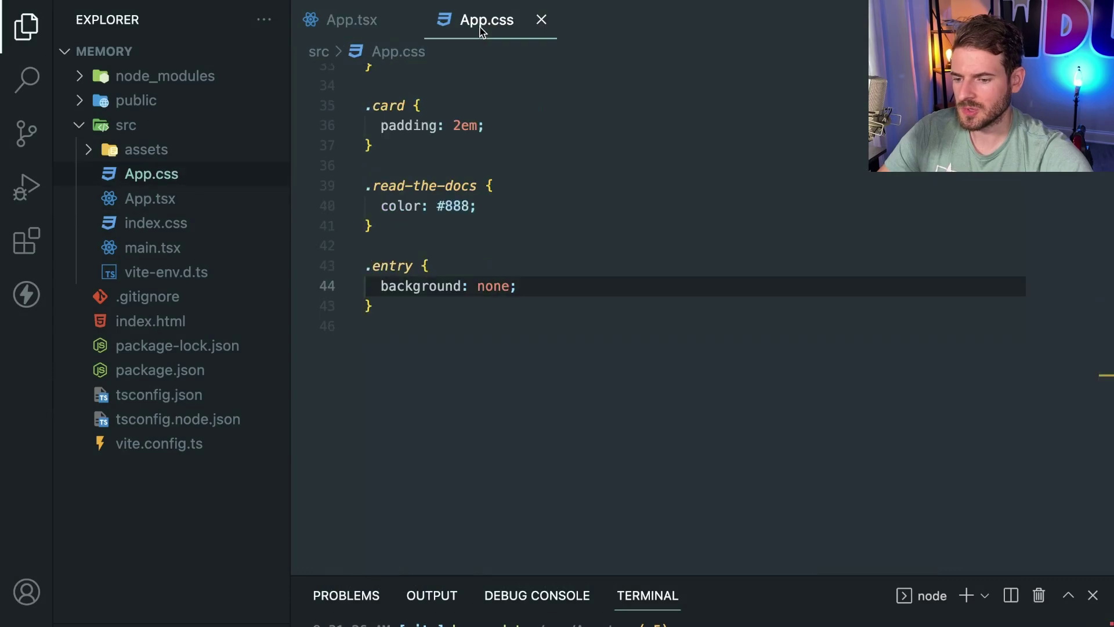
click(545, 287)
key(Return)
text(height: 10)
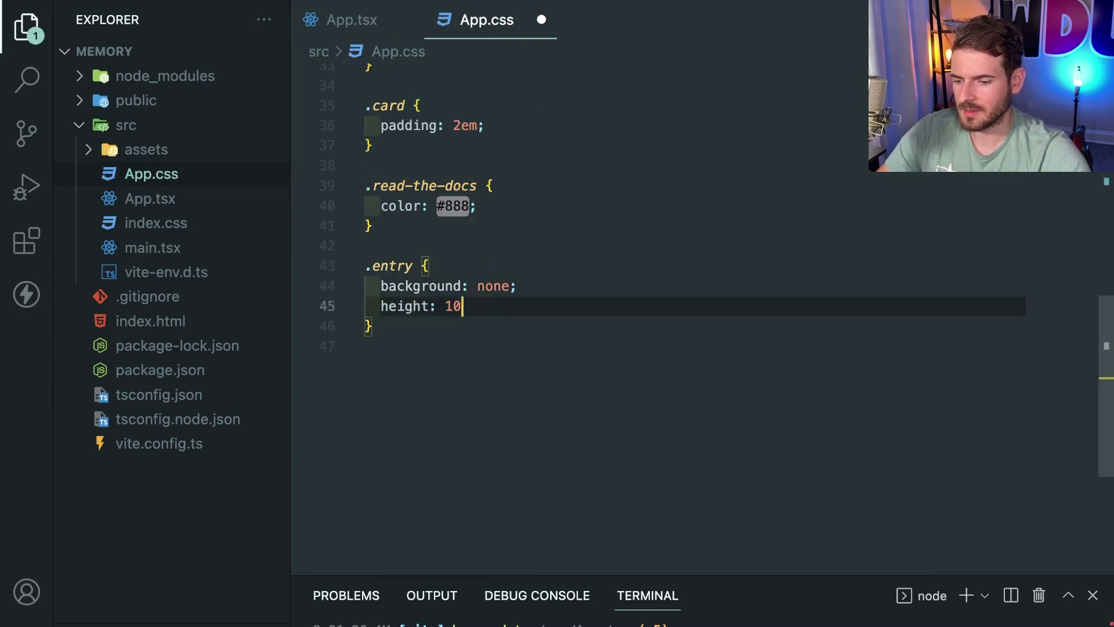
text(px;)
key(ctrl+s)
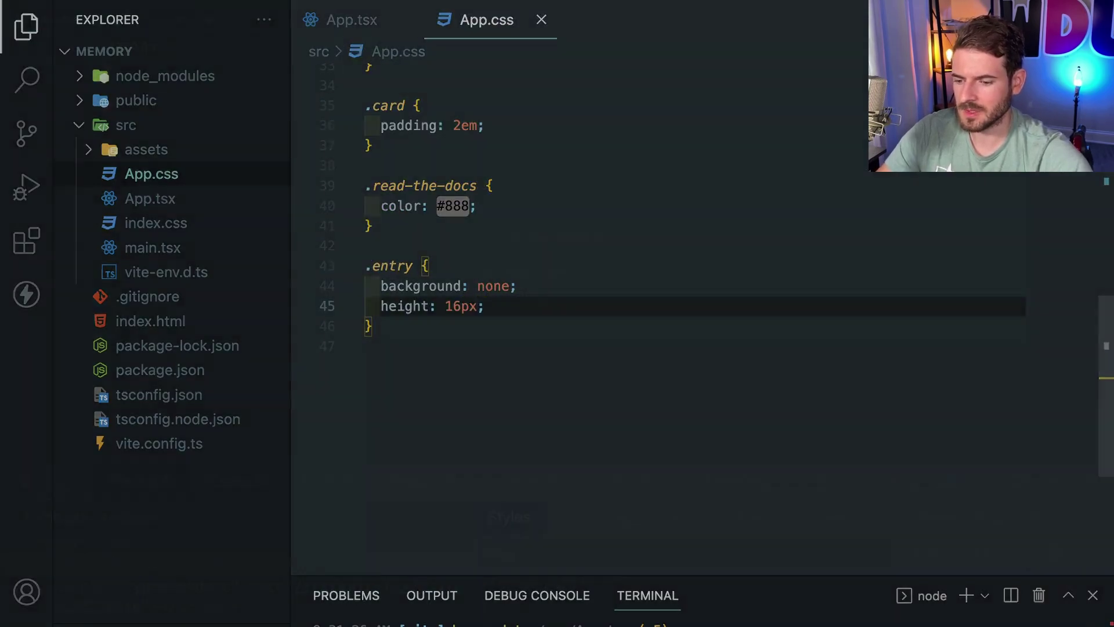
key(super+Tab)
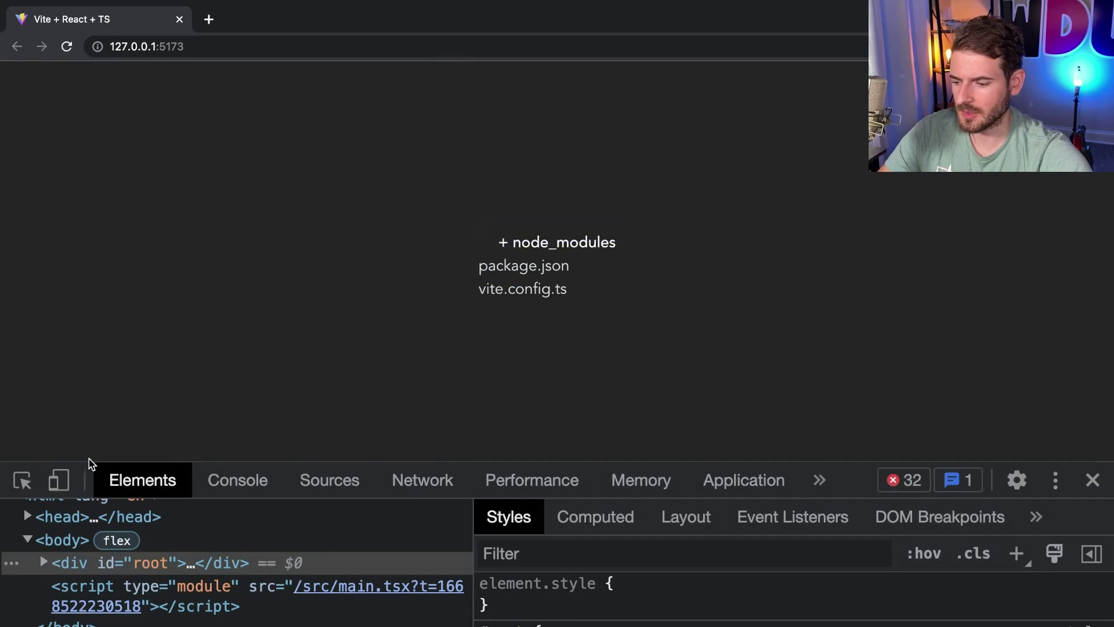
Step: Remove the height line, save, and inspect the node_modules button in DevTools
key(super+Tab)
click(528, 304)
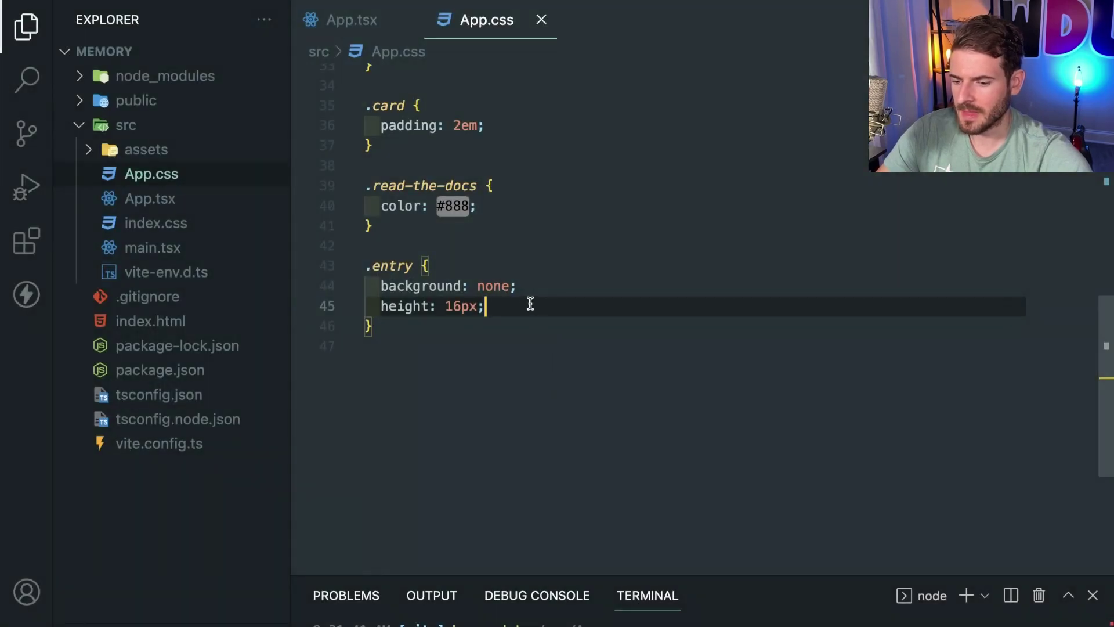
key(ctrl+shift+k)
key(ctrl+s)
key(super+Tab)
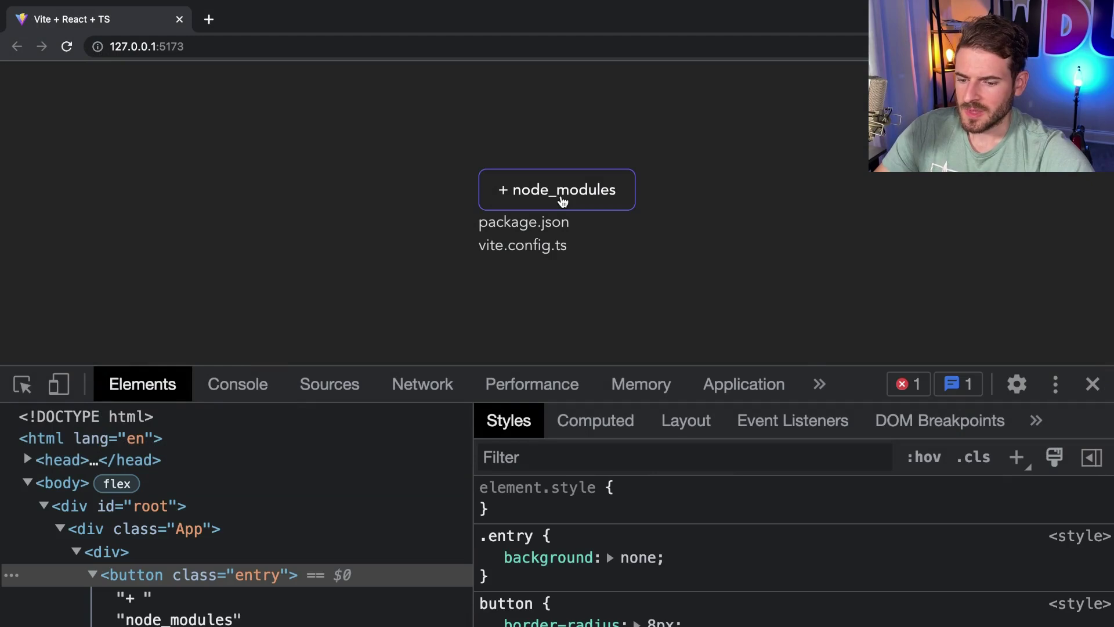
click(526, 245)
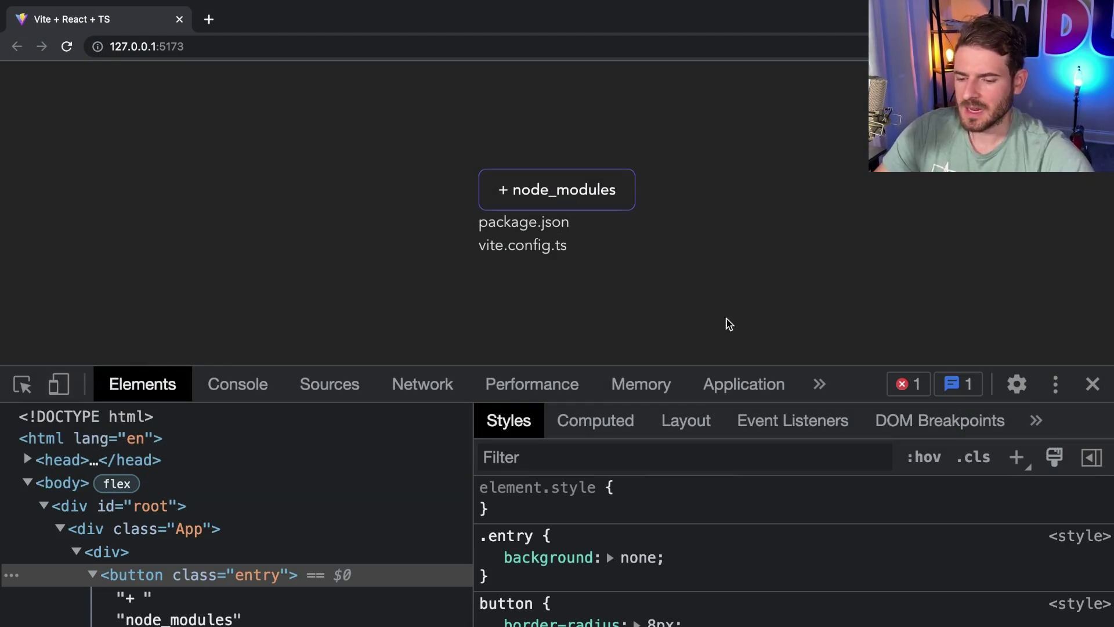
drag(872, 376, 874, 394)
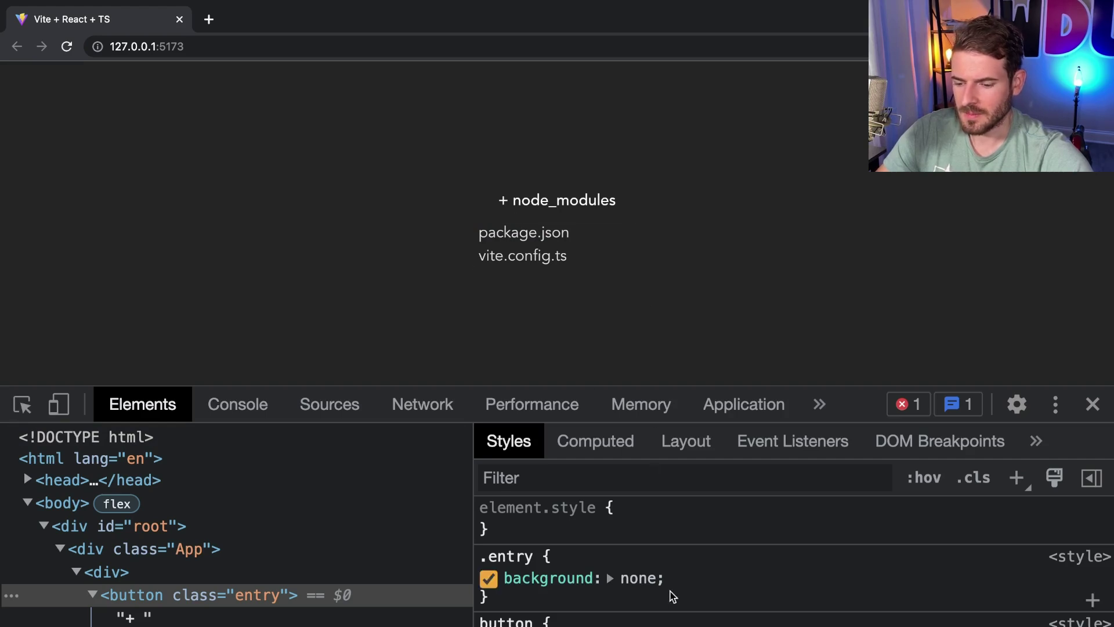
scroll(672, 603, down, 2)
scroll(672, 602, up, 1)
scroll(670, 599, up, 1)
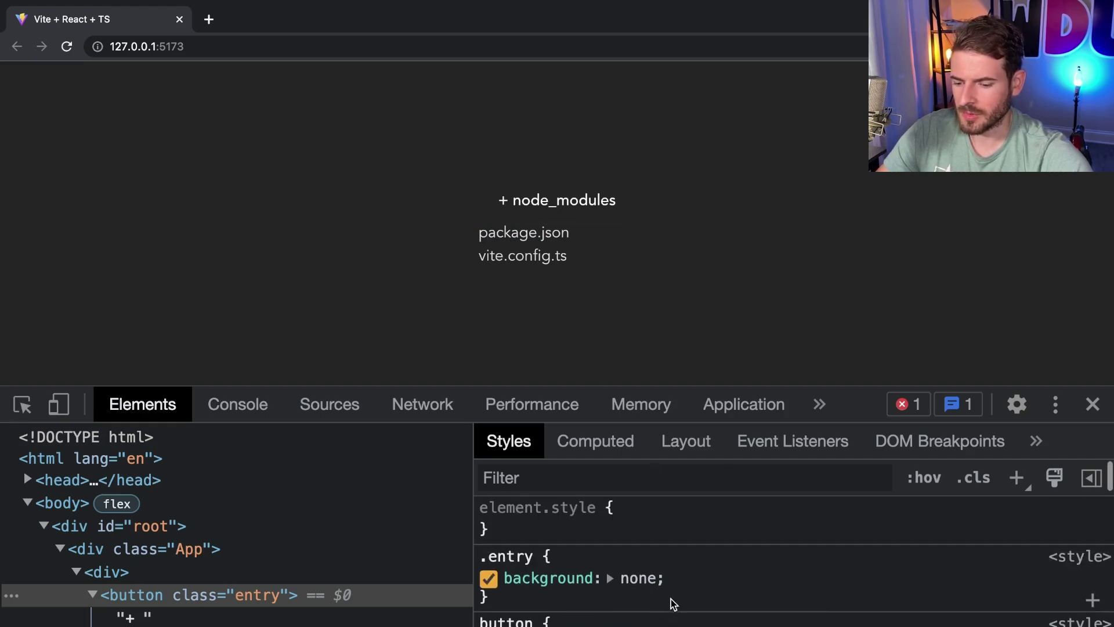
Step: View the Computed box model showing 9.6 px vertical and 19.2 px side padding
click(609, 441)
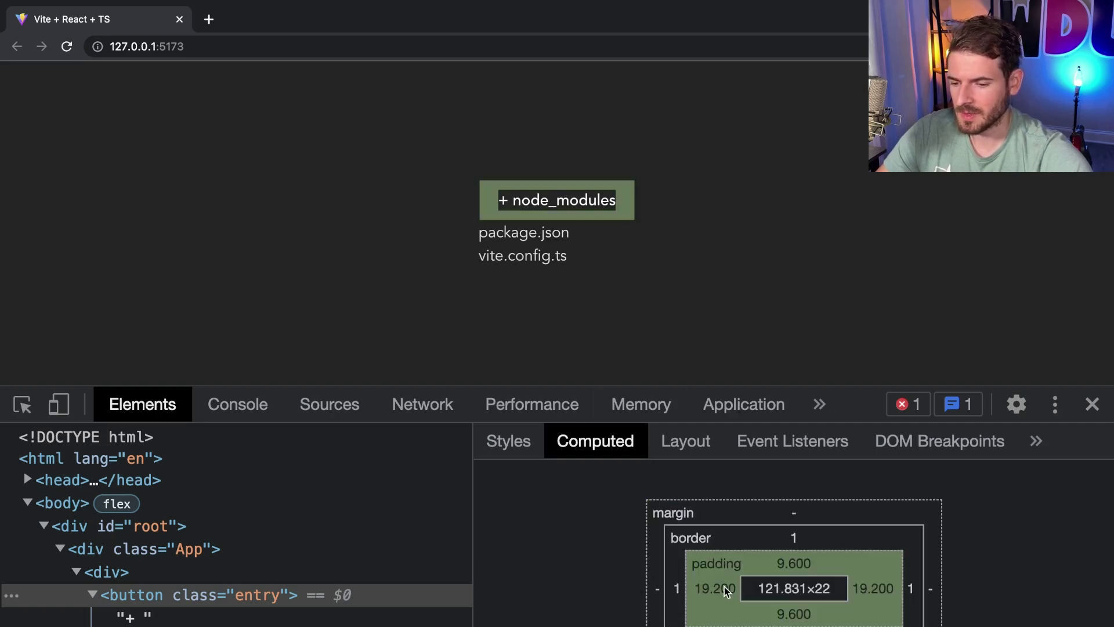
key(alt+Tab)
Step: Add padding: 0 to the .entry rule in App.css and save
click(557, 288)
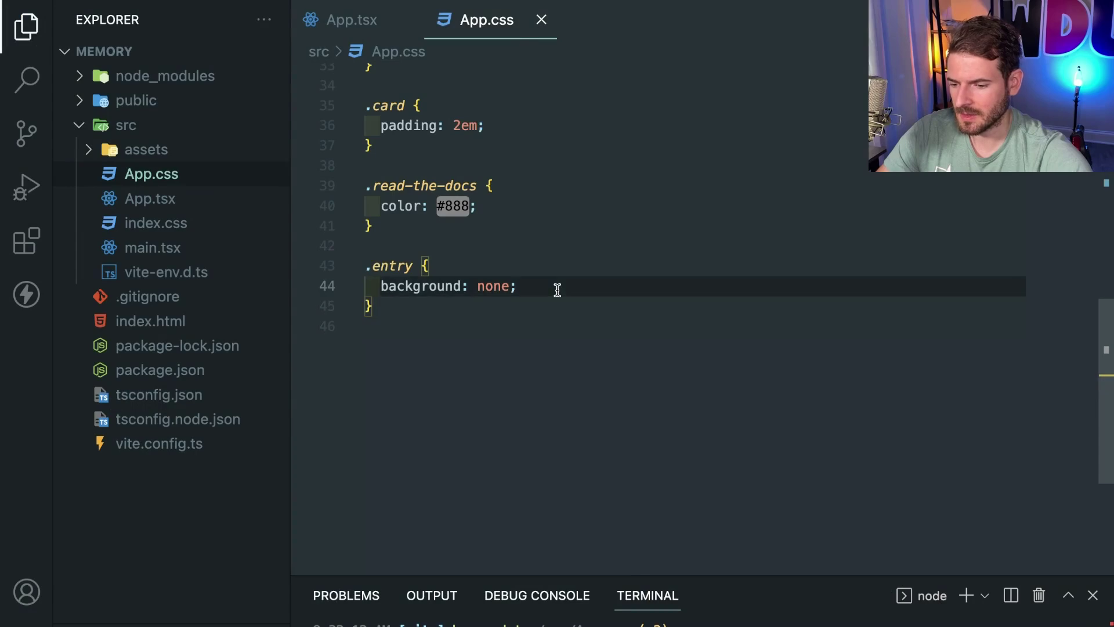
key(Return)
text(padding: 0;)
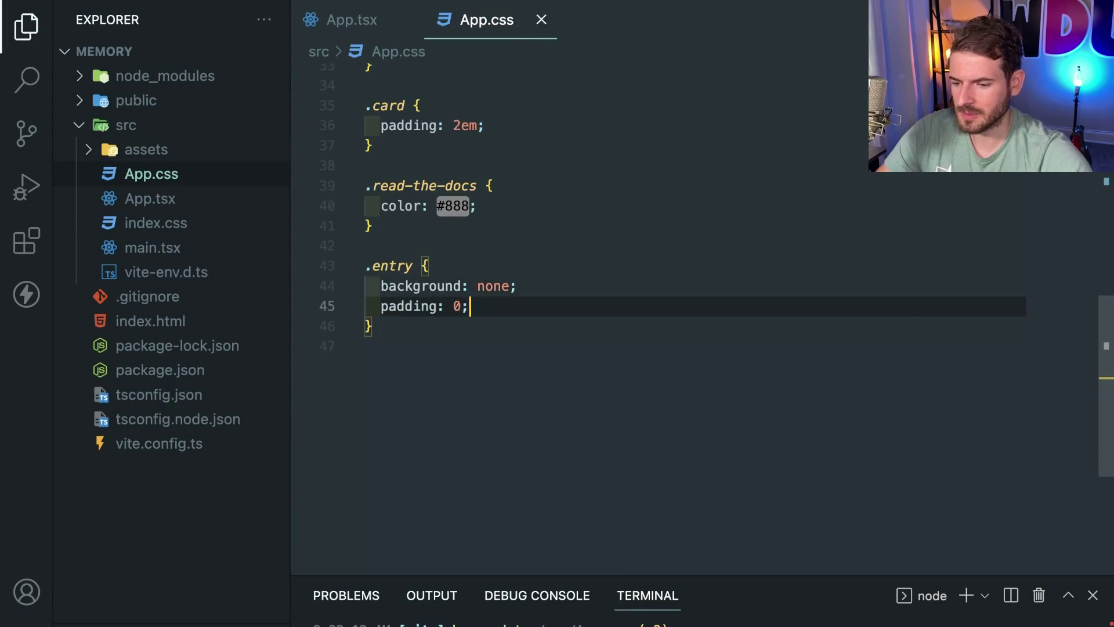
key(ctrl+s)
key(alt+Tab)
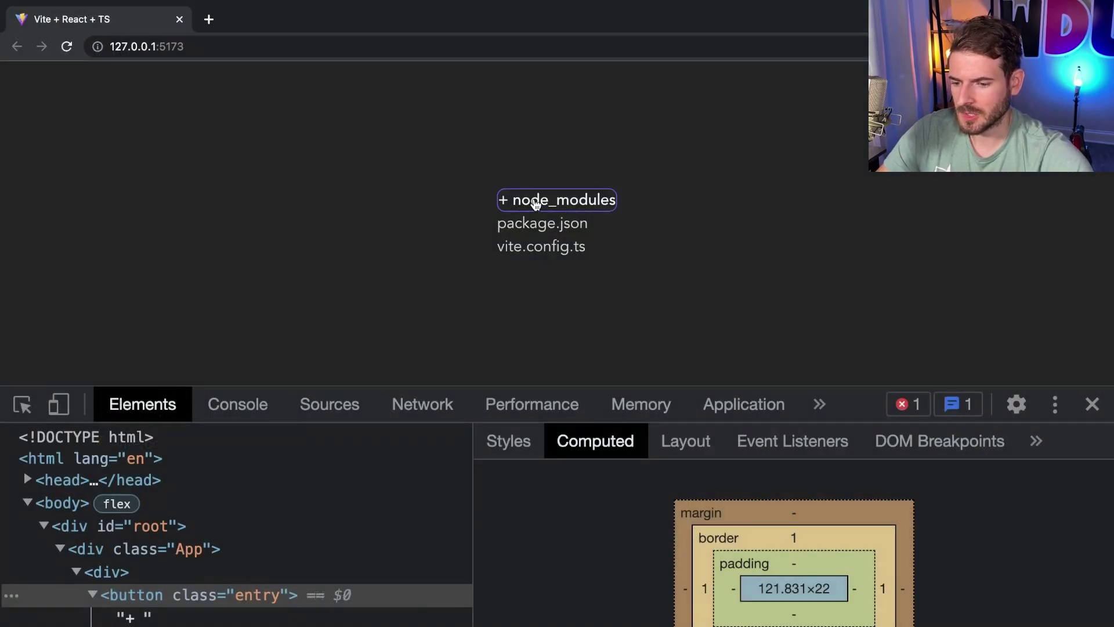
Step: Toggle node_modules and joi in the browser to check the padding-free buttons
click(536, 202)
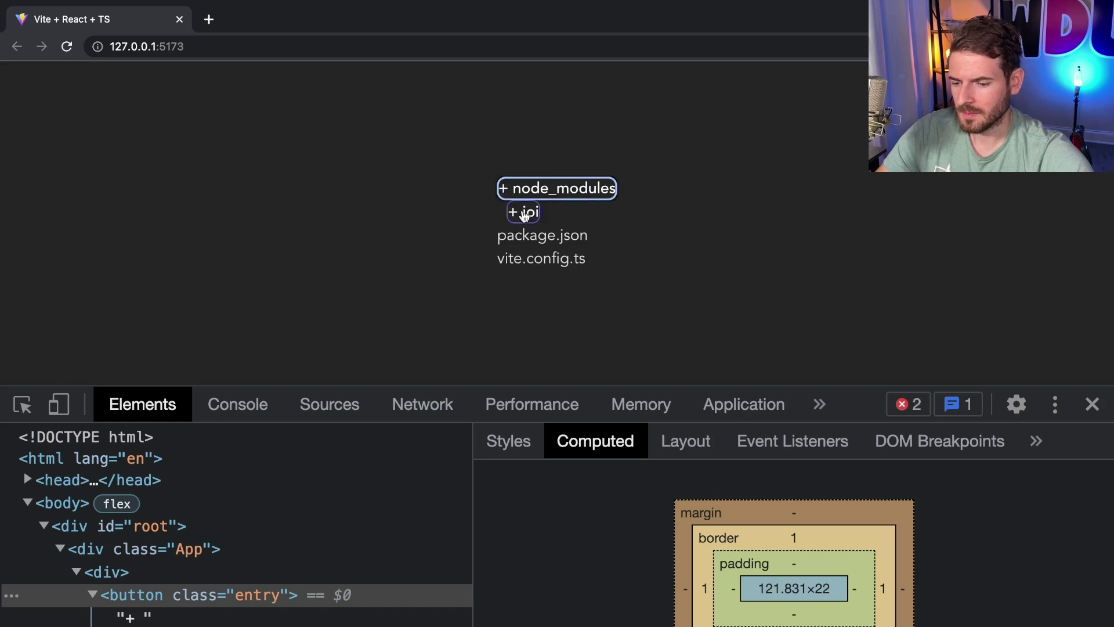
click(531, 190)
click(540, 170)
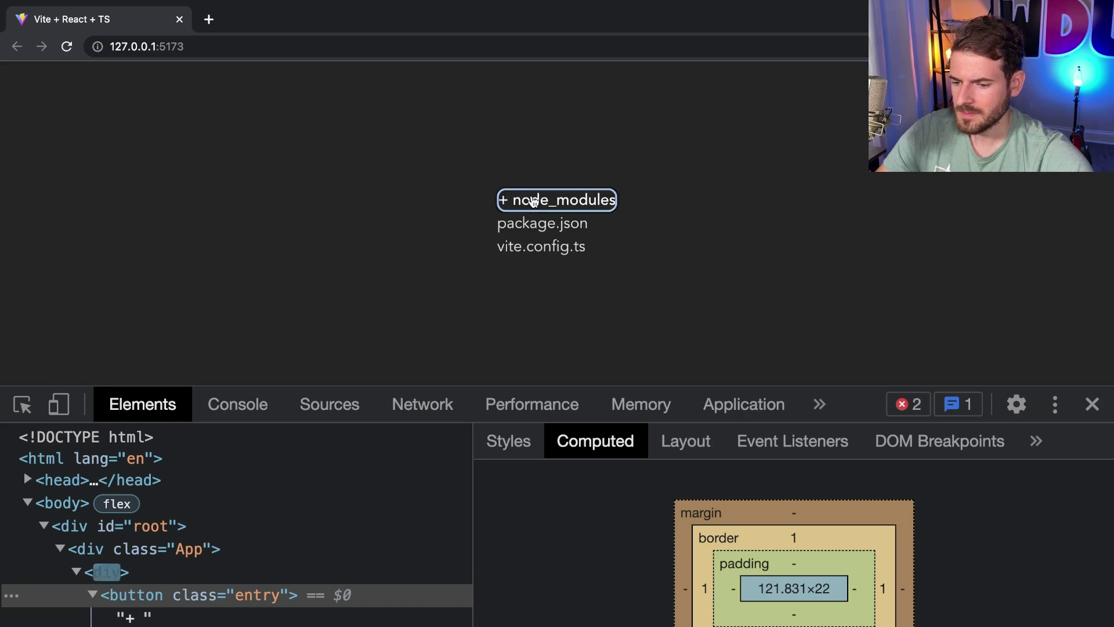
click(533, 193)
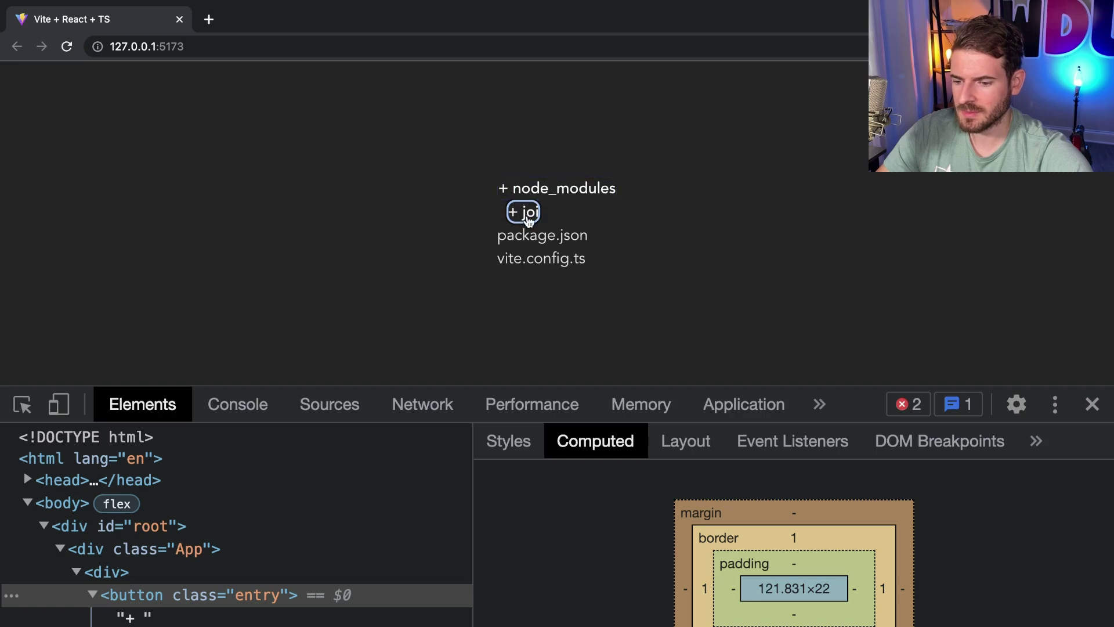
click(505, 191)
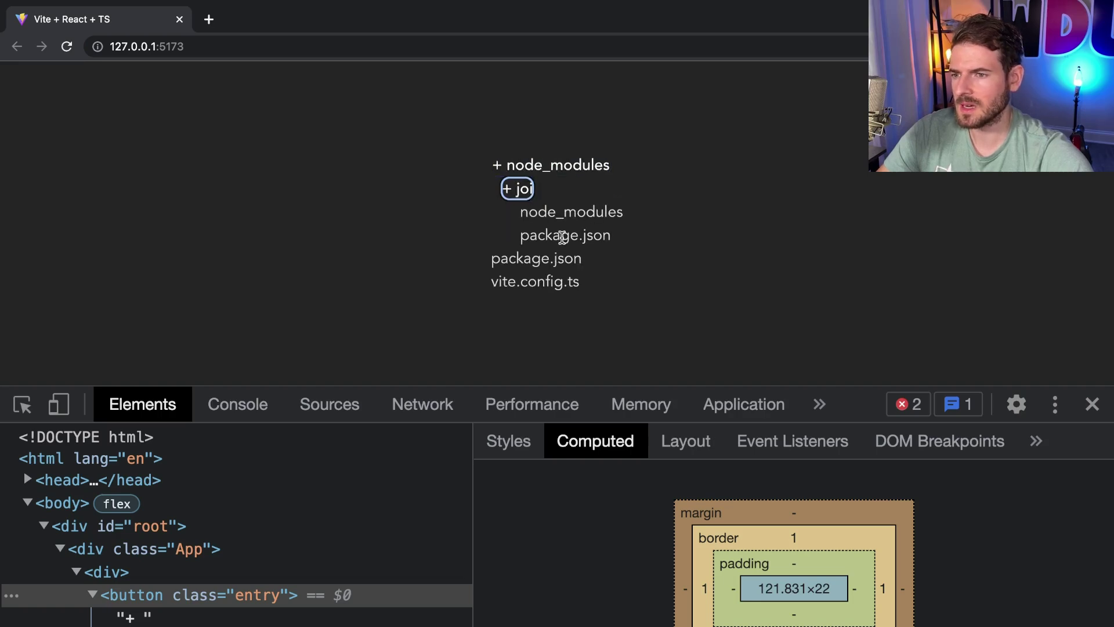
key(alt+Tab)
Step: Replace the '+' on line 43 with {isExpanded ? '-' : '+'} and save App.tsx
click(351, 19)
click(461, 306)
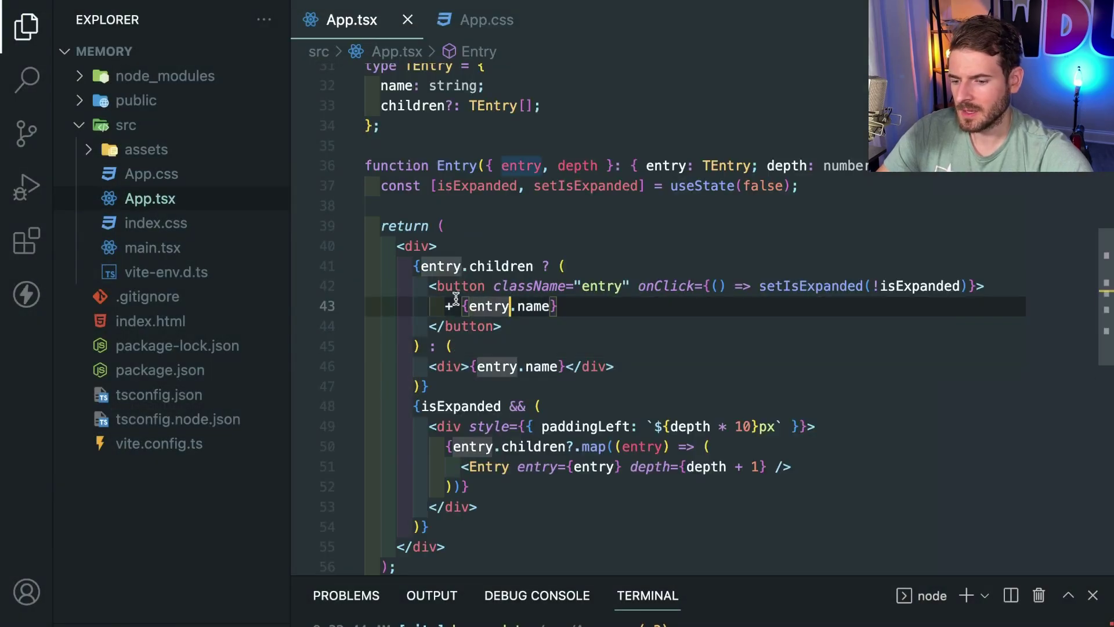
text({)
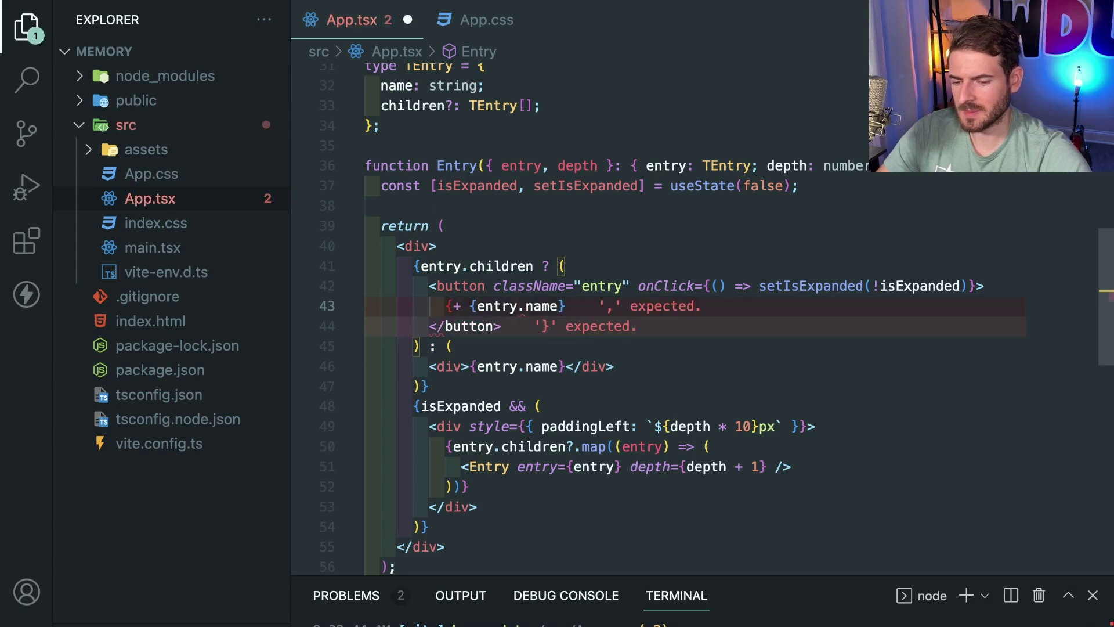
text(isE)
key(Tab)
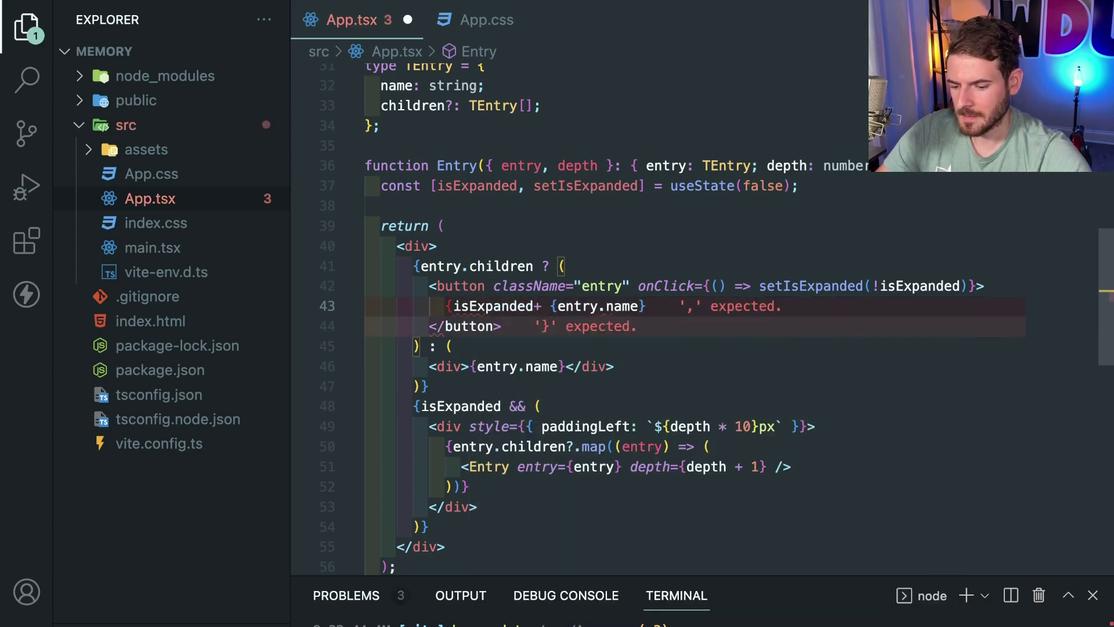
text(? )
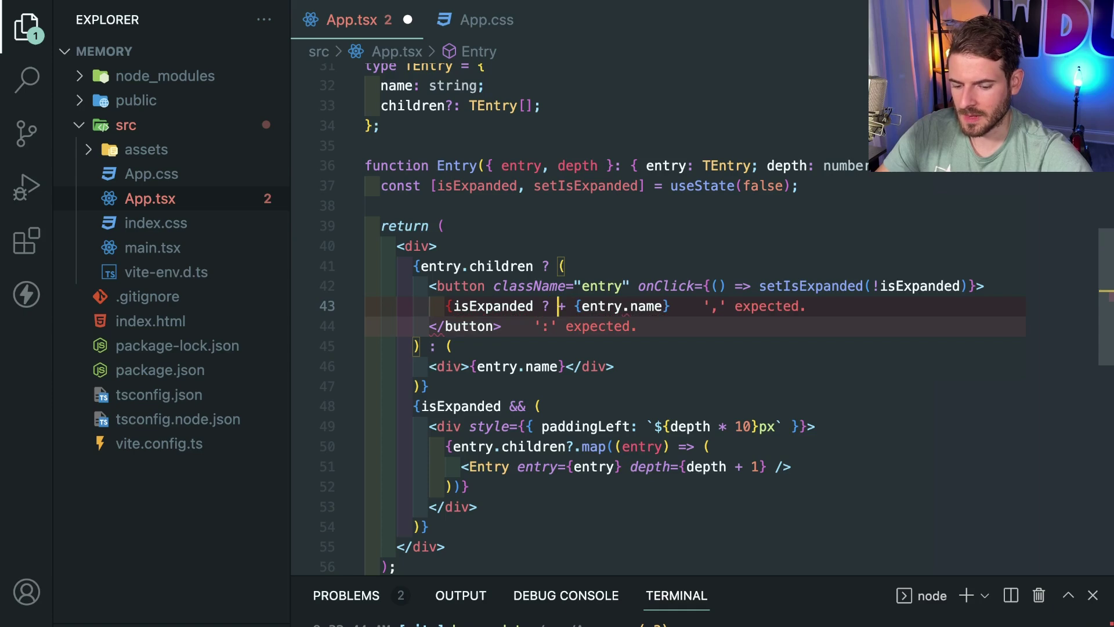
text('-' )
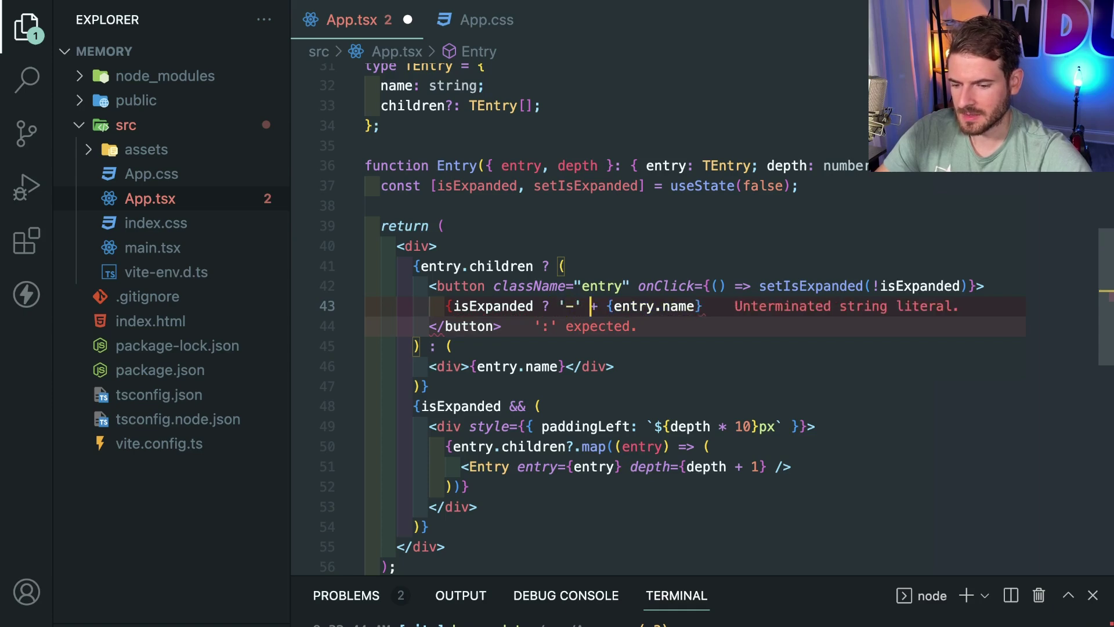
text(: '+')
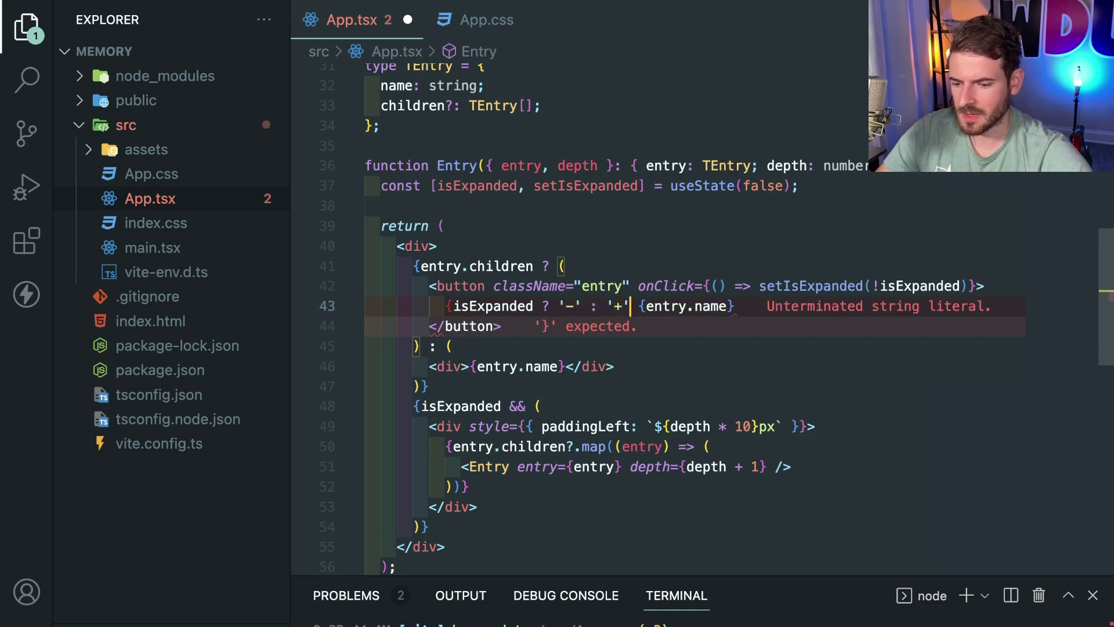
text(})
key(super+s)
Step: In Chrome, toggle node_modules and joi repeatedly, checking their '-' and '+' markers
key(super+Tab)
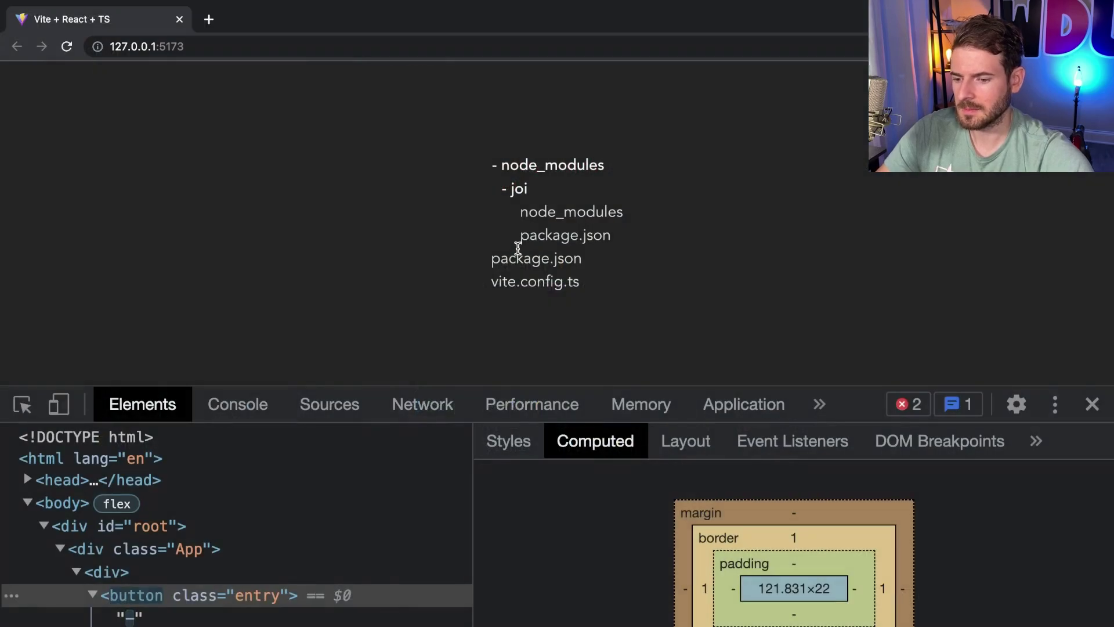
click(527, 165)
click(526, 199)
click(523, 198)
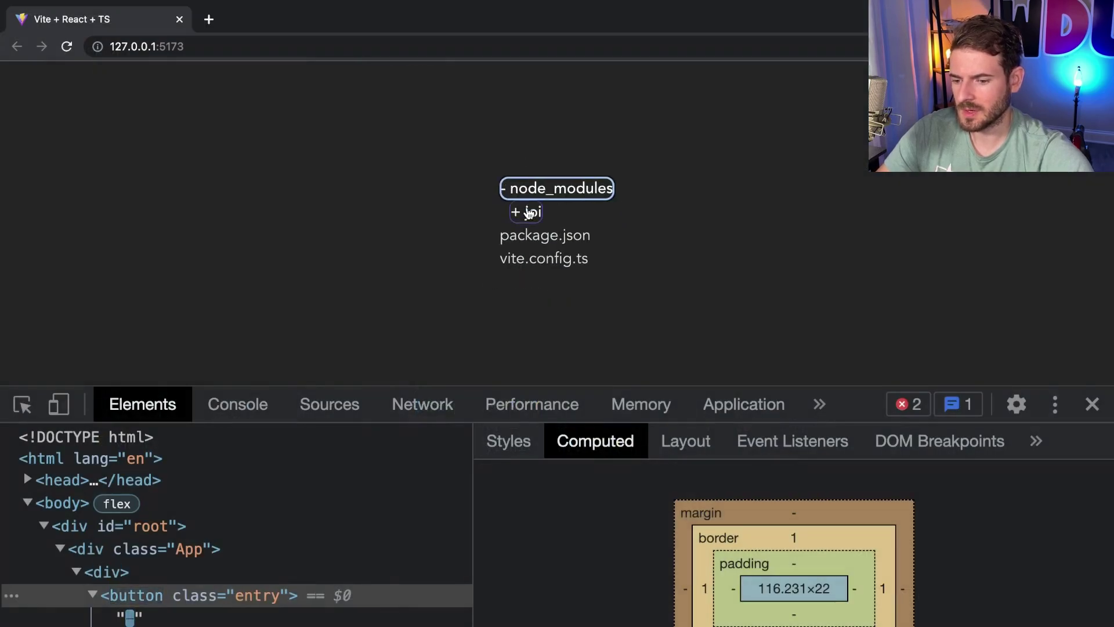
click(522, 188)
click(528, 212)
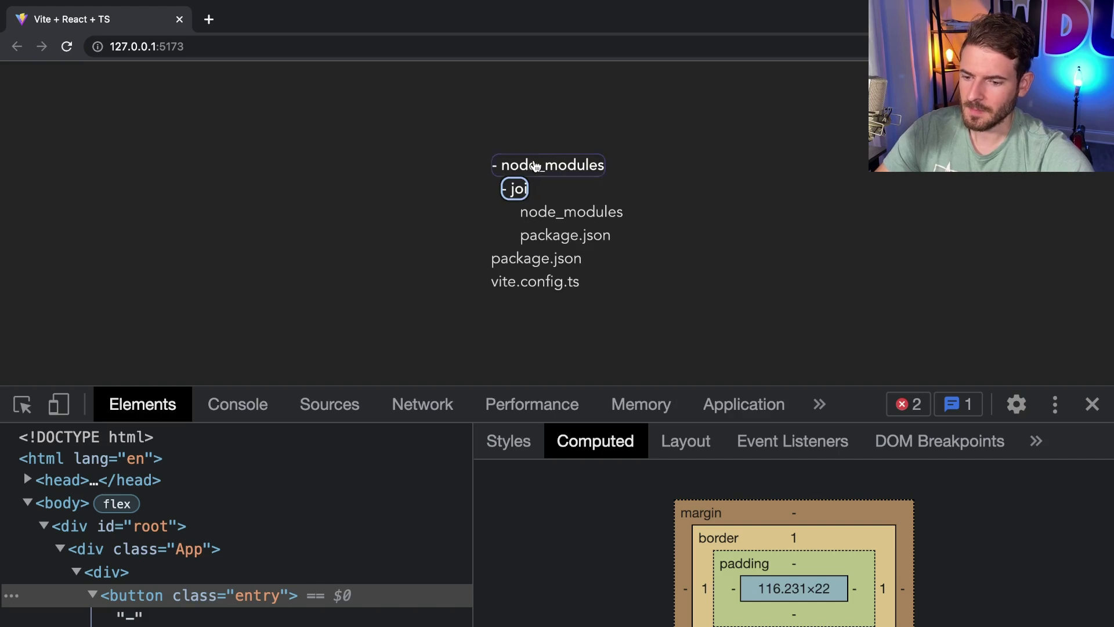
click(535, 165)
click(535, 188)
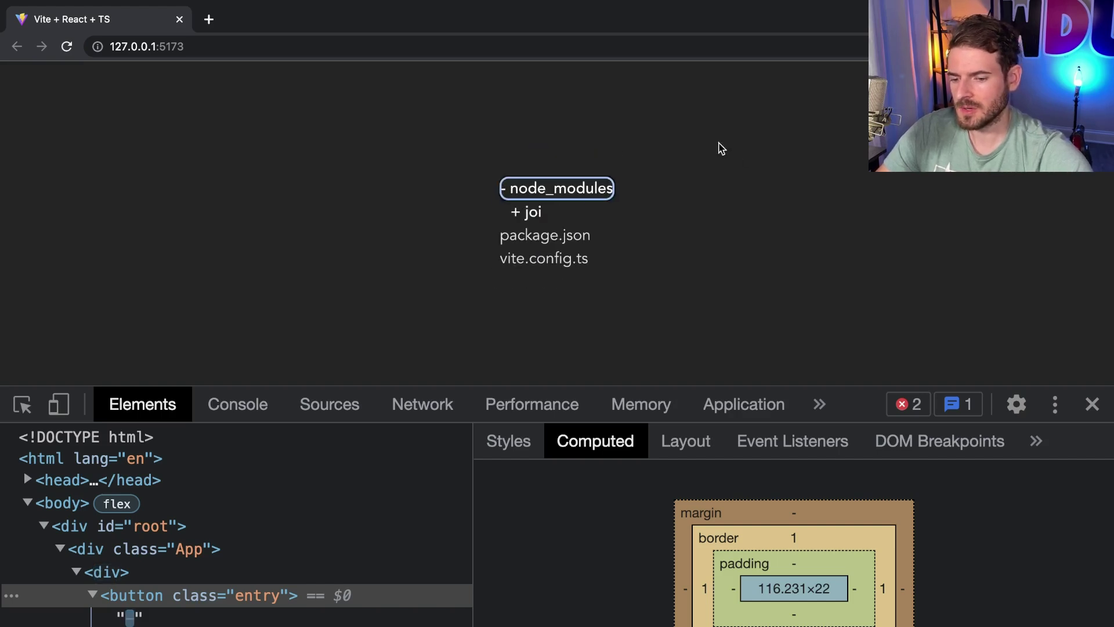
Step: Resize the DevTools pane, then retest expanding and collapsing joi and node_modules
mouse_move(720, 148)
mouse_down()
mouse_move(459, 293)
mouse_move(618, 142)
mouse_up()
click(474, 270)
click(749, 287)
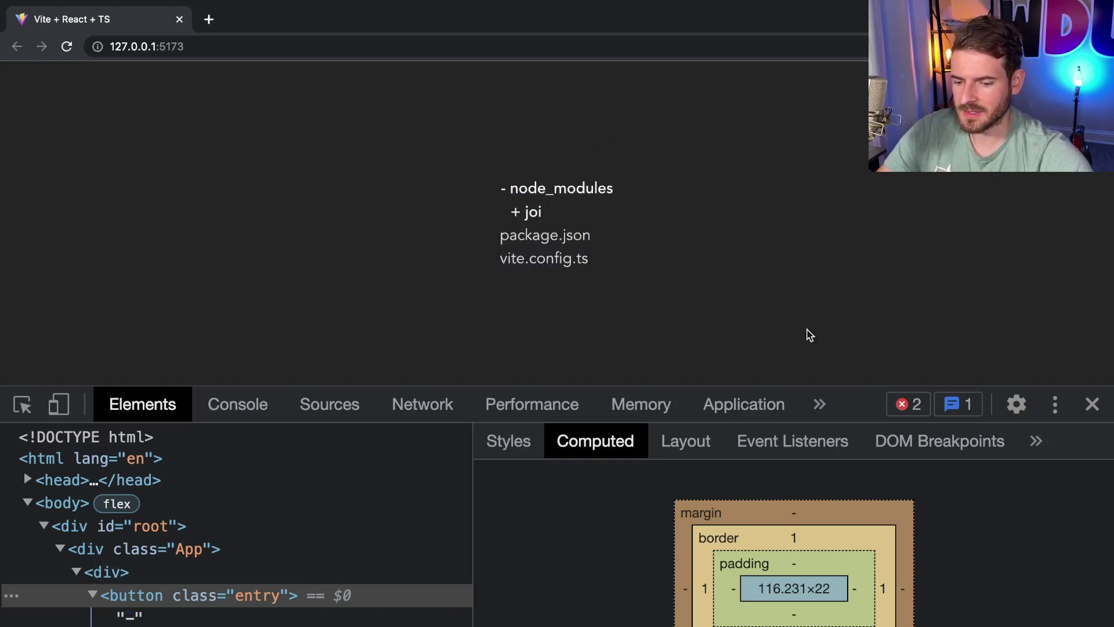
drag(843, 388, 843, 402)
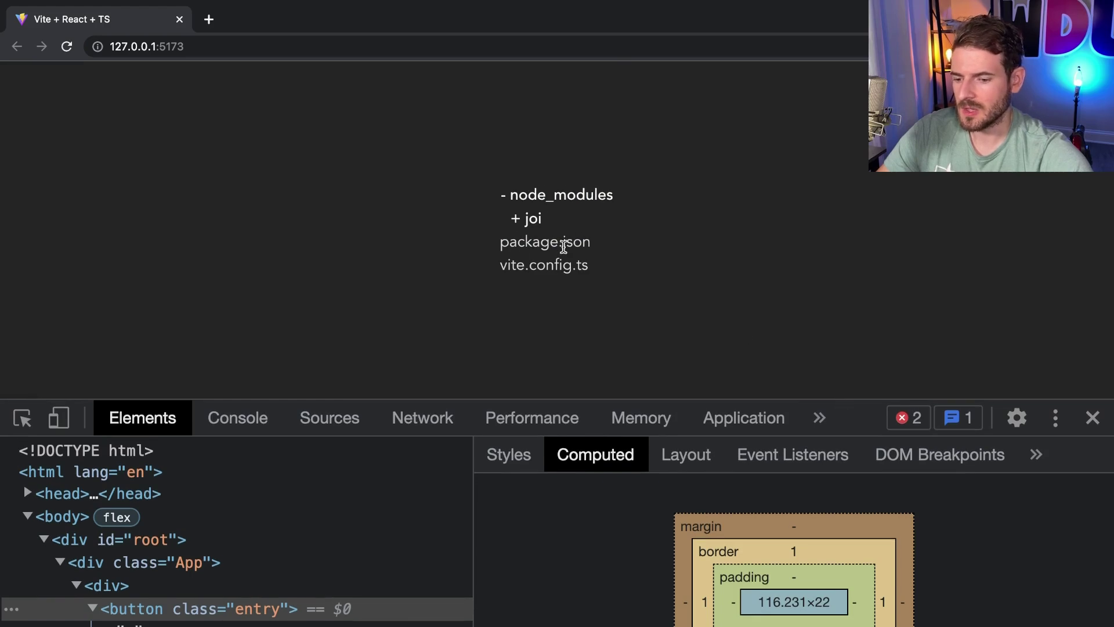
click(533, 220)
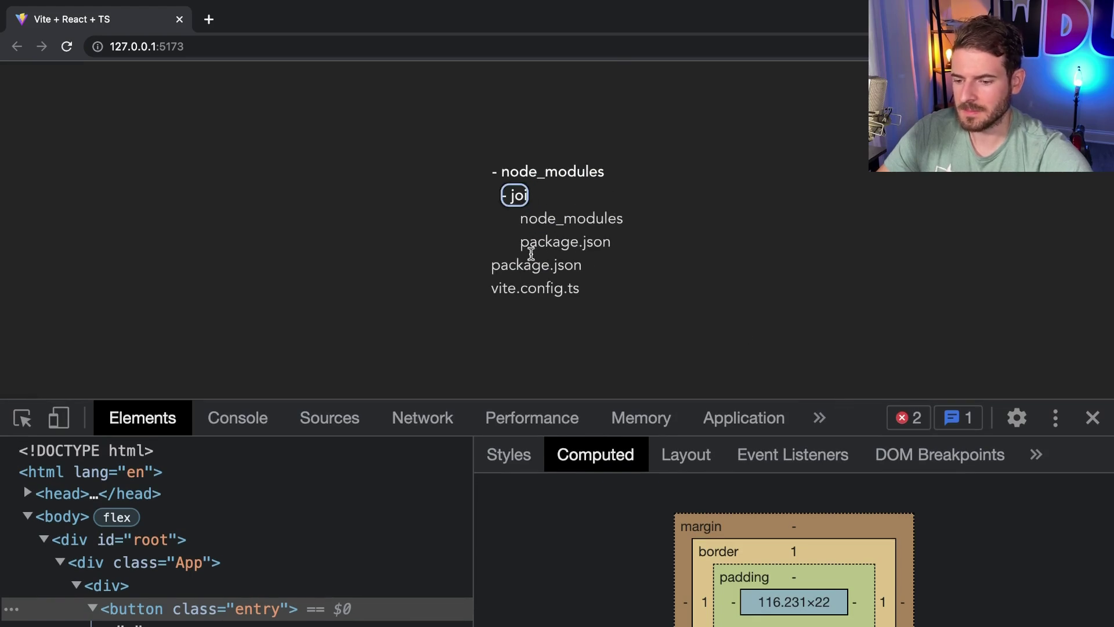
click(515, 199)
click(536, 206)
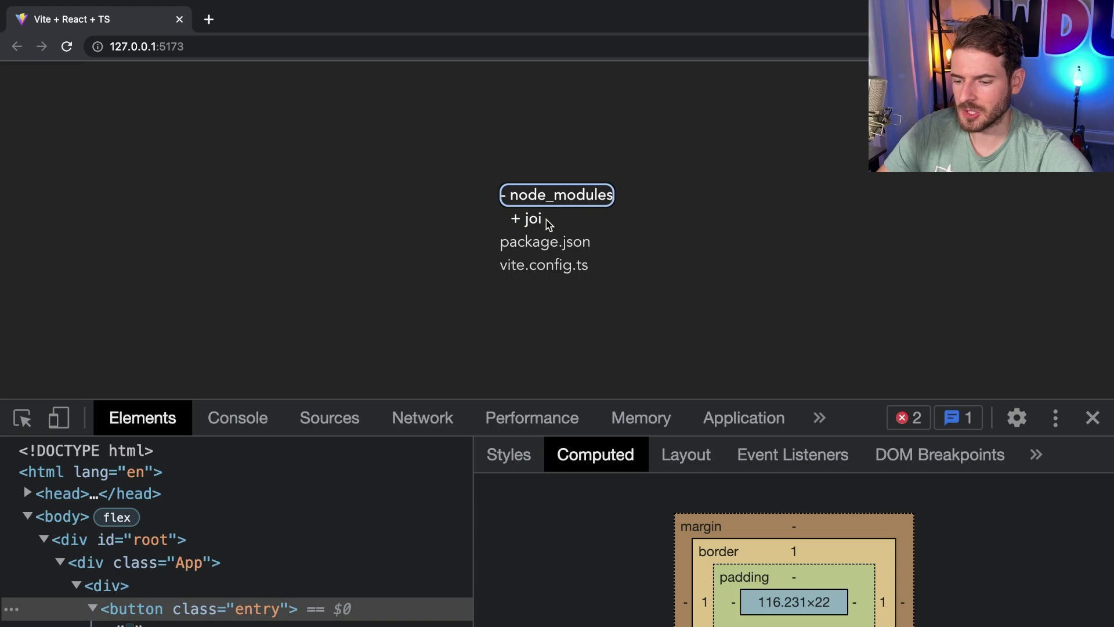
click(542, 248)
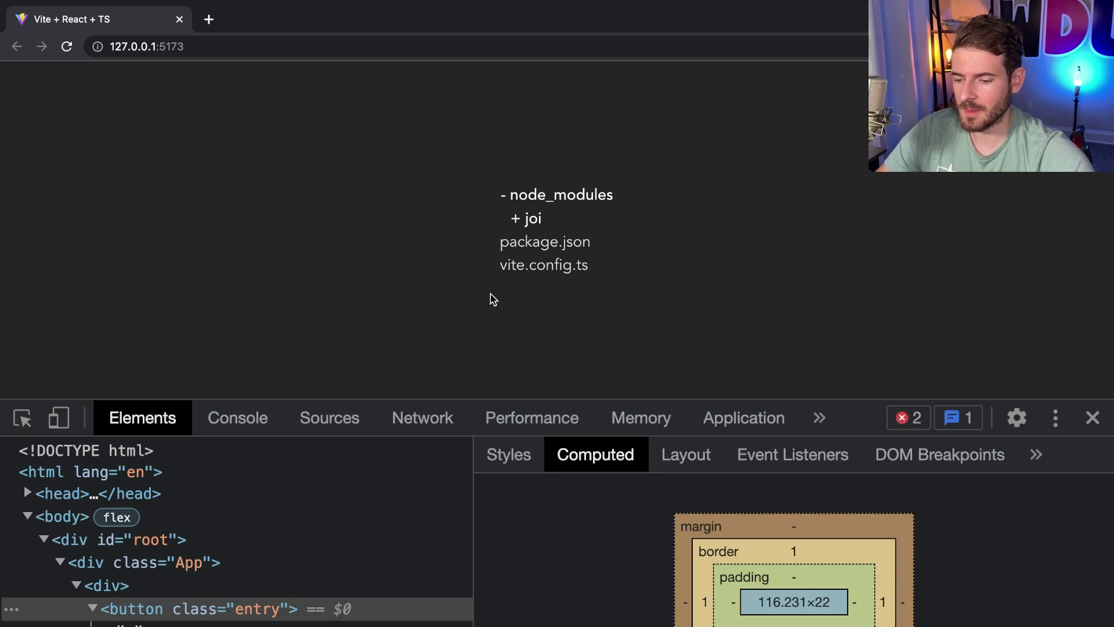
Step: Settle the page zoom at 150% and return to App.tsx in VS Code
key(ctrl+plus)
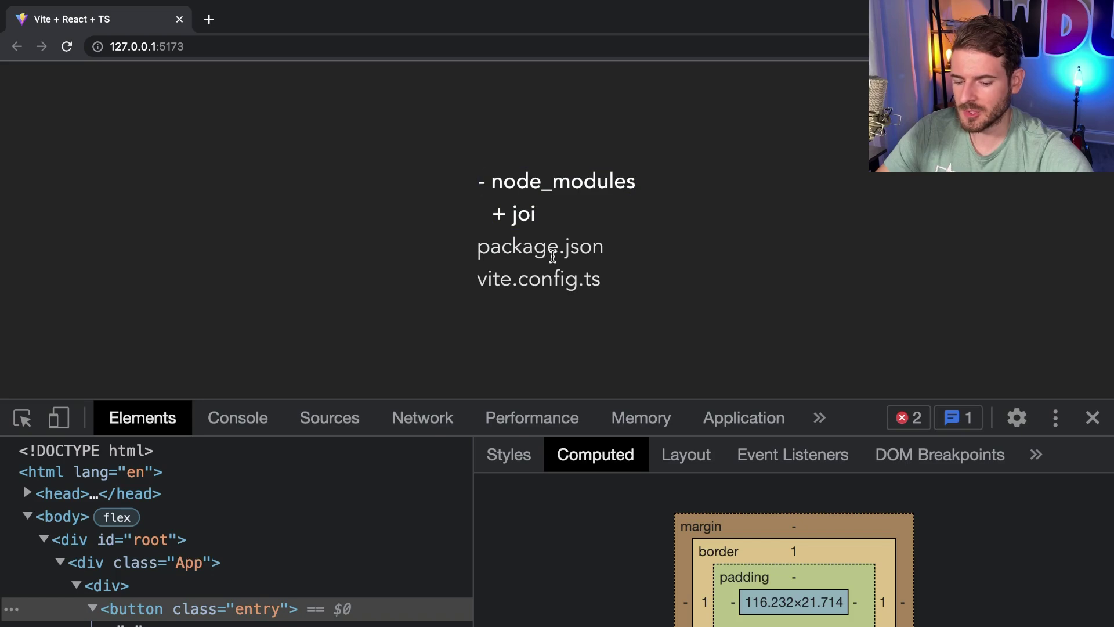
key(ctrl+plus)
key(ctrl+minus)
key(ctrl+minus)
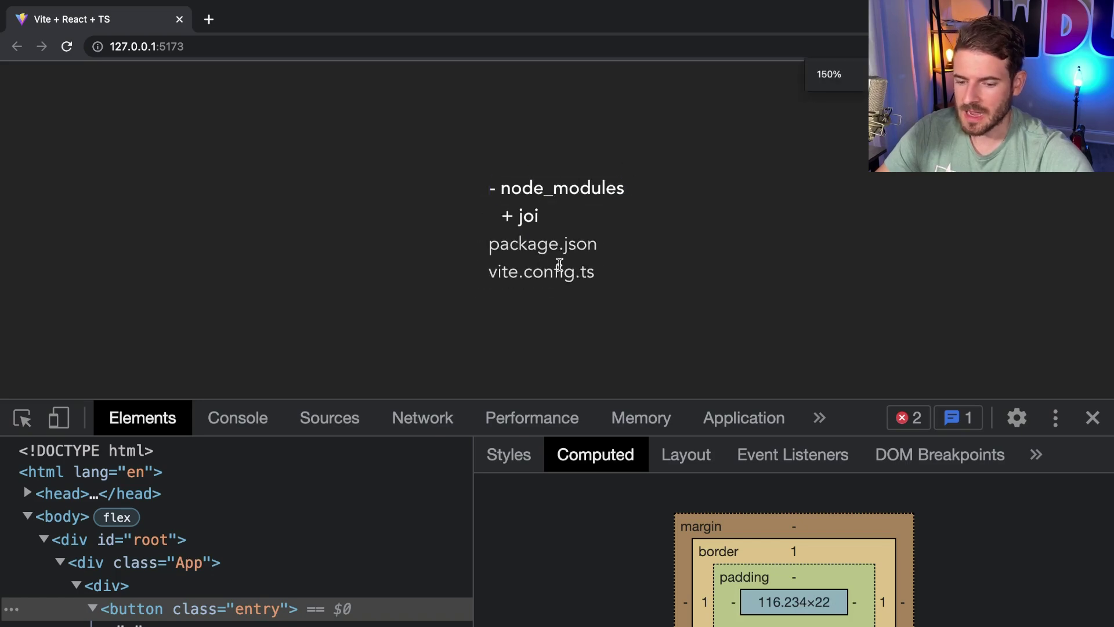
key(alt+Tab)
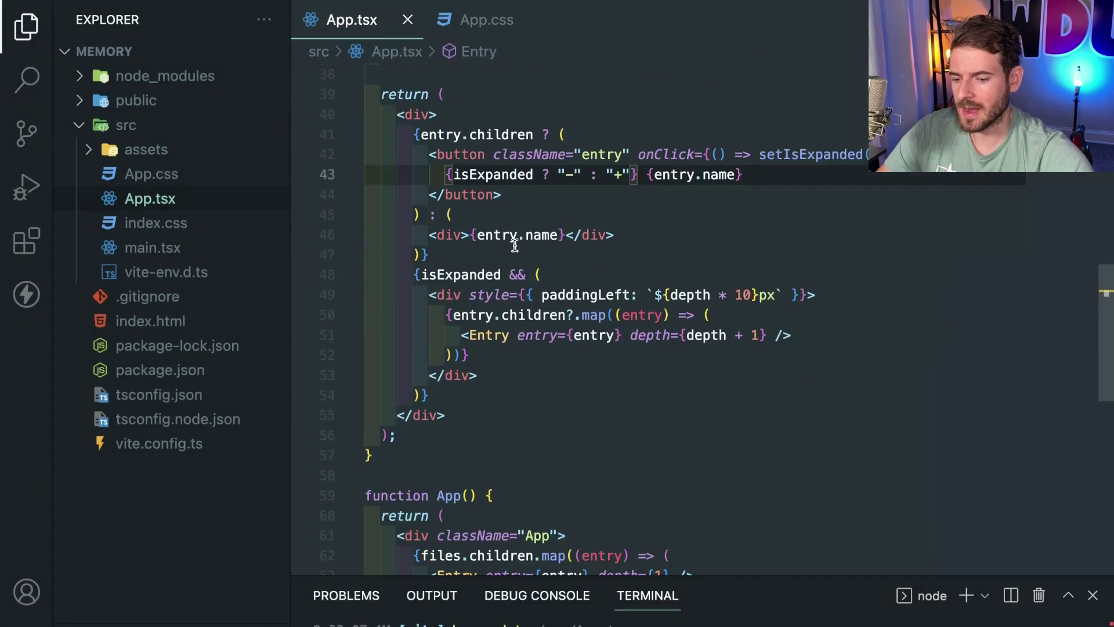
scroll(514, 246, up, 1)
Step: Check App.tsx lines 38–44 and the files data, then switch back to the Chrome tree
click(513, 245)
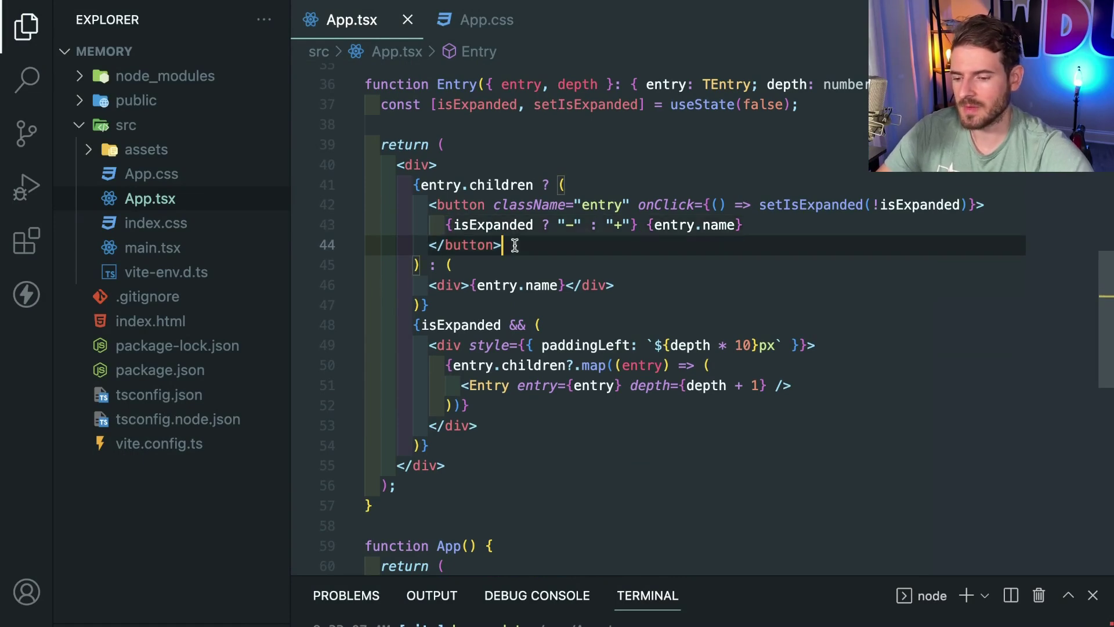
scroll(514, 244, up, 3)
scroll(514, 245, down, 2)
scroll(514, 244, down, 6)
scroll(513, 245, down, 2)
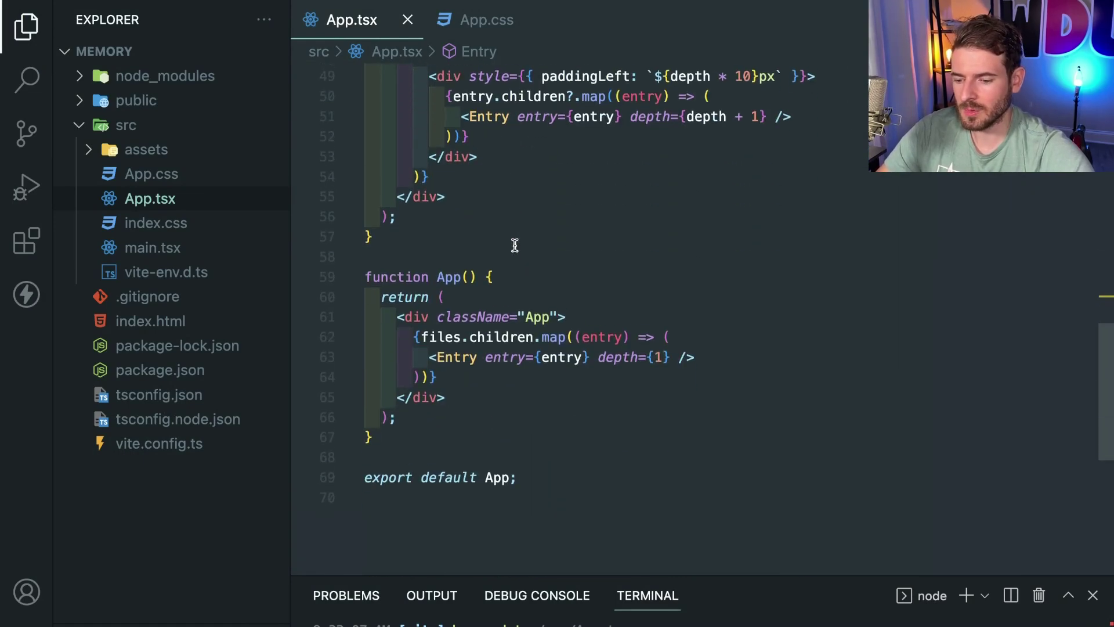
scroll(514, 246, up, 3)
scroll(514, 246, up, 4)
scroll(514, 246, up, 2)
scroll(513, 246, up, 1)
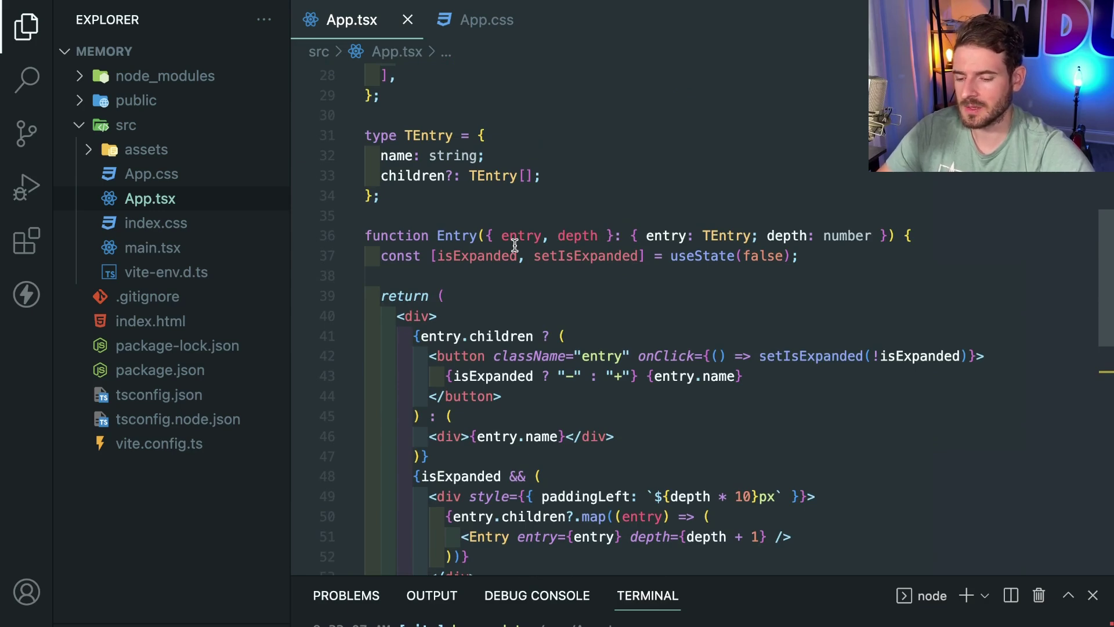
click(504, 276)
scroll(504, 277, down, 3)
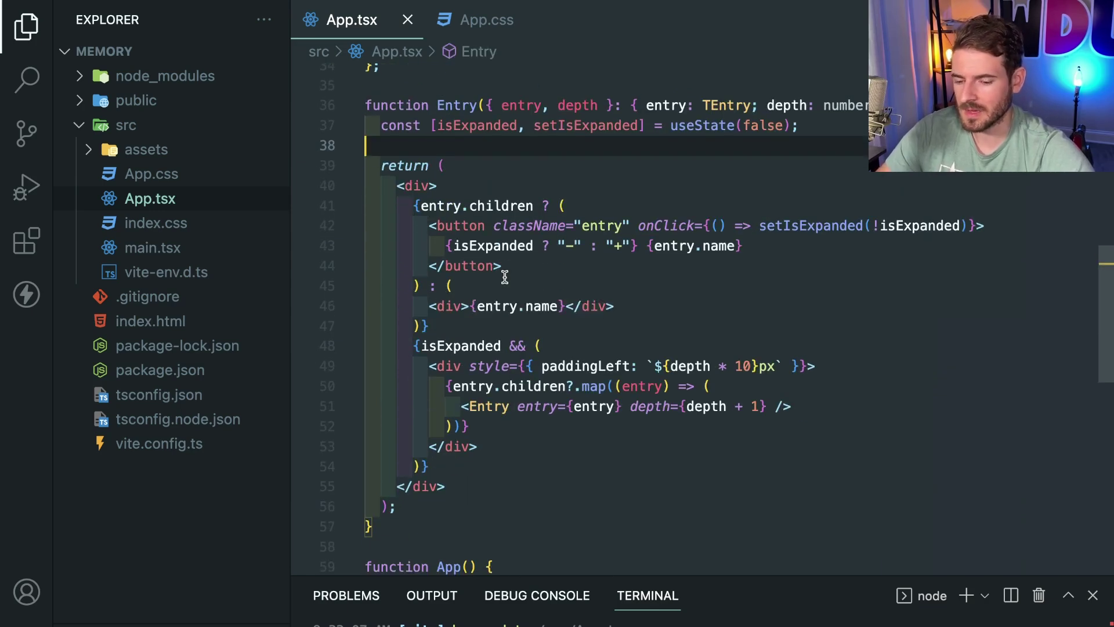
scroll(504, 276, up, 3)
scroll(504, 277, up, 3)
scroll(503, 276, up, 4)
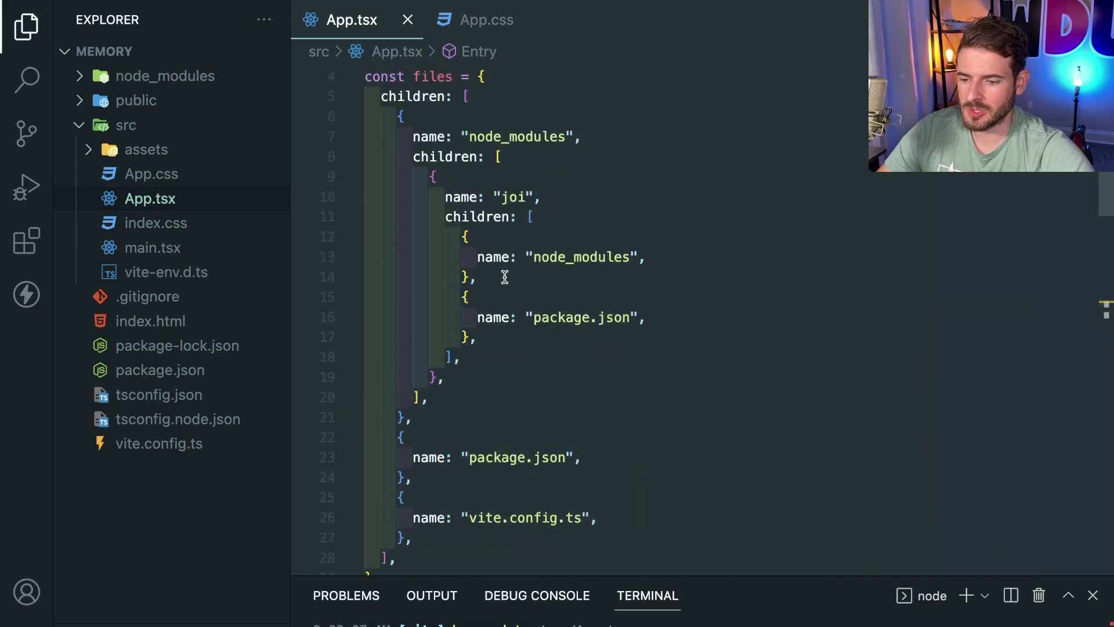
scroll(504, 277, up, 2)
key(alt+Tab)
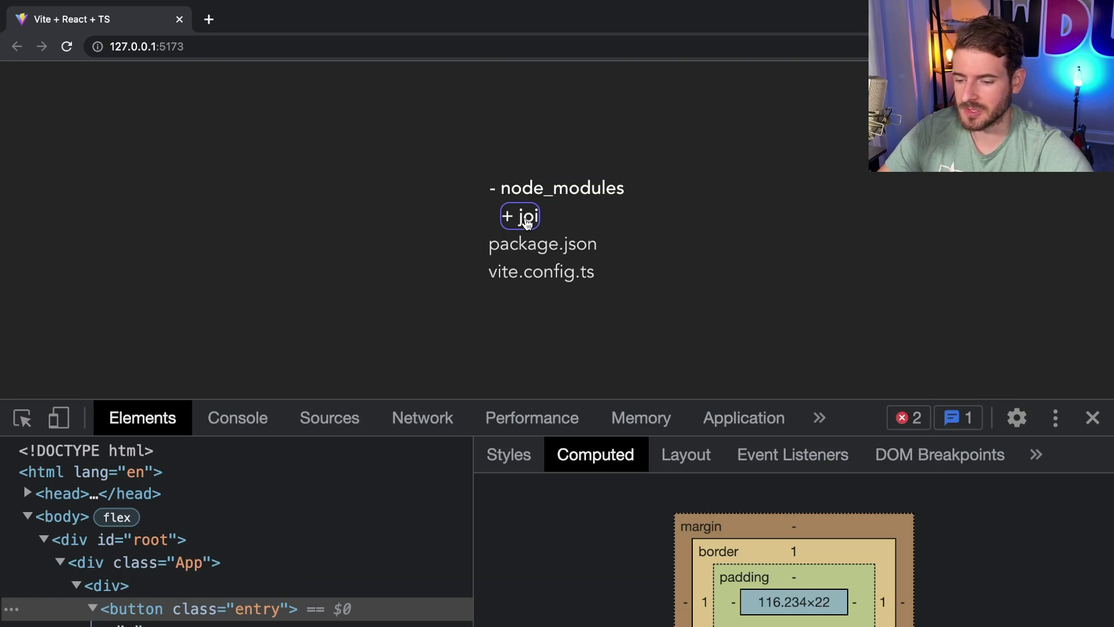
click(525, 219)
click(548, 190)
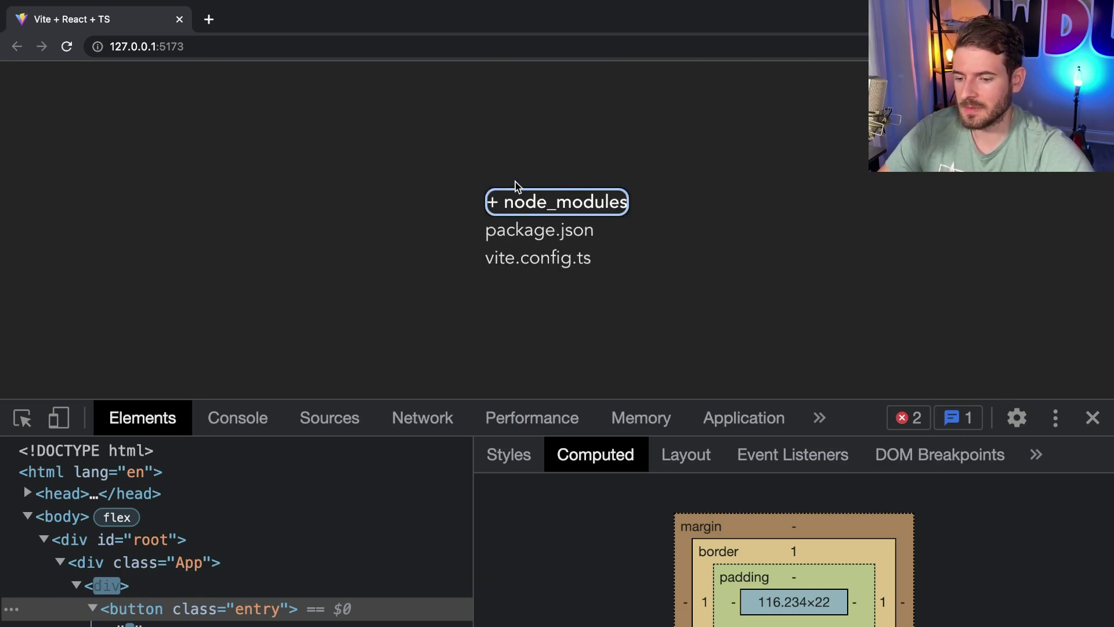
click(527, 217)
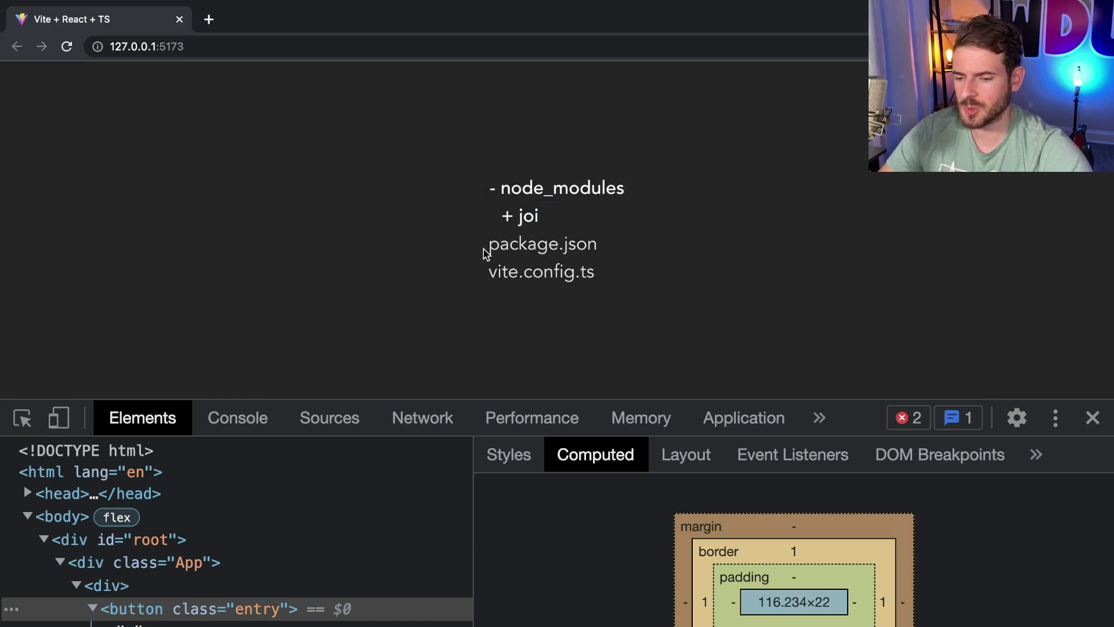
drag(488, 248, 579, 245)
click(582, 245)
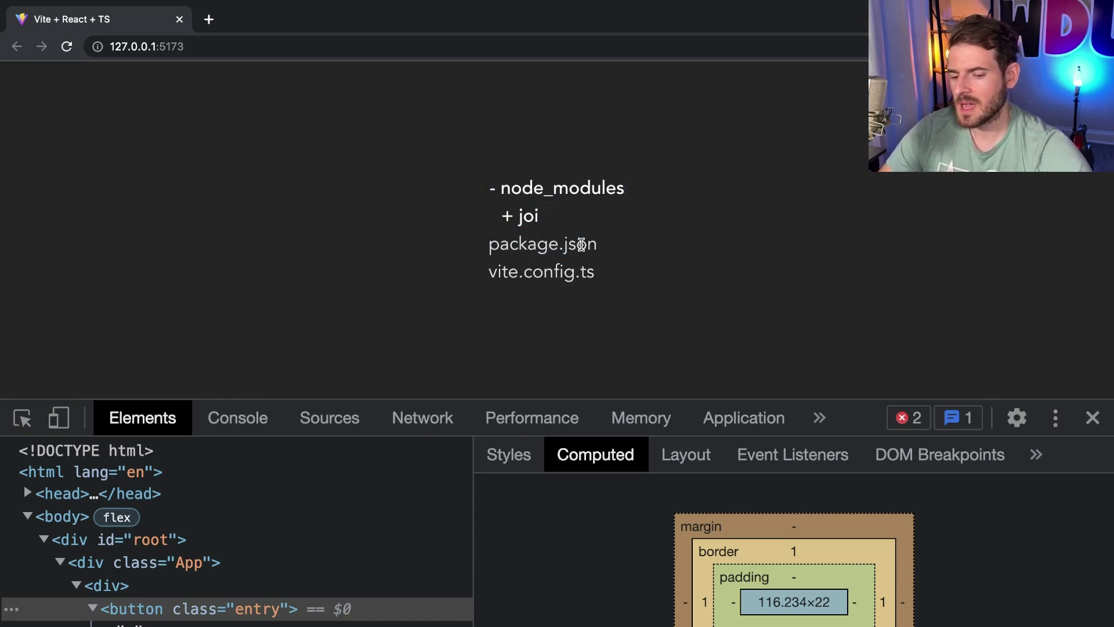